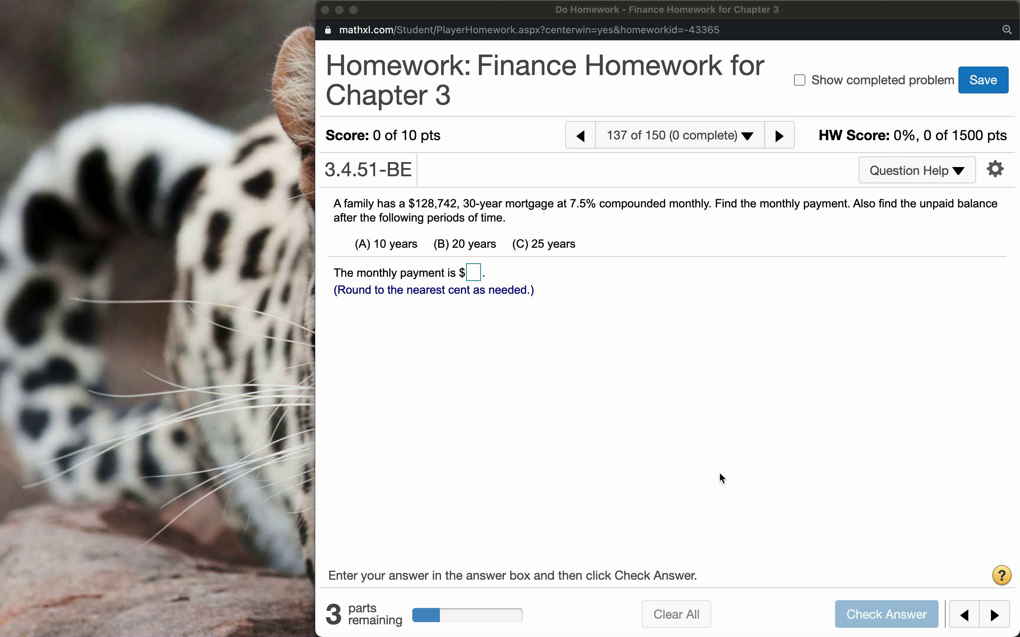
Bring up the Untitled-1 notebook in Mathematica and place the homework window in front of it, shifted slightly to the right
mouse_move(931, 633)
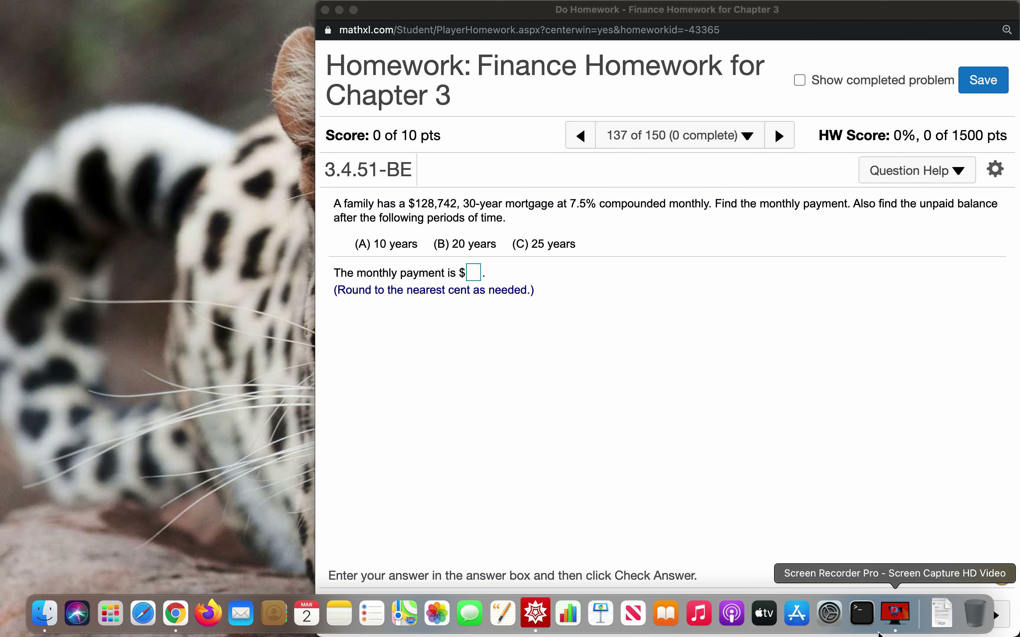
click(541, 623)
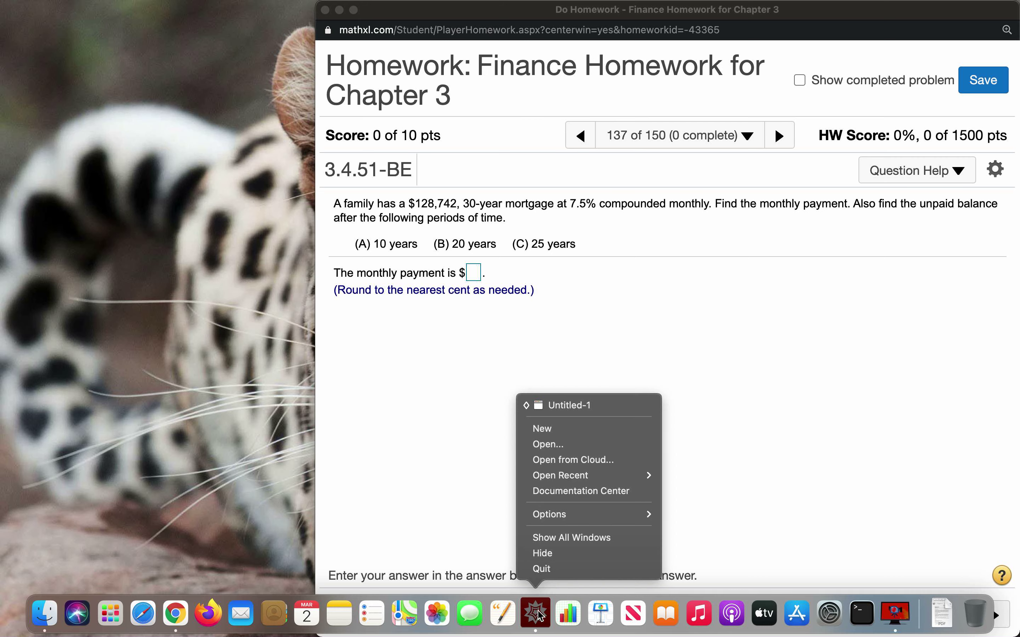
click(568, 404)
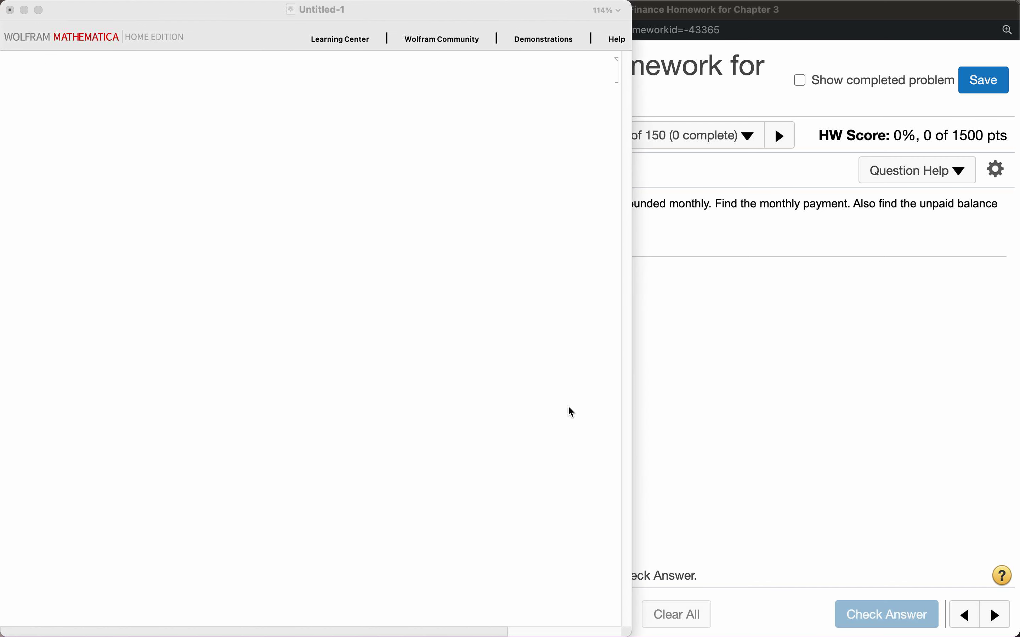
click(696, 382)
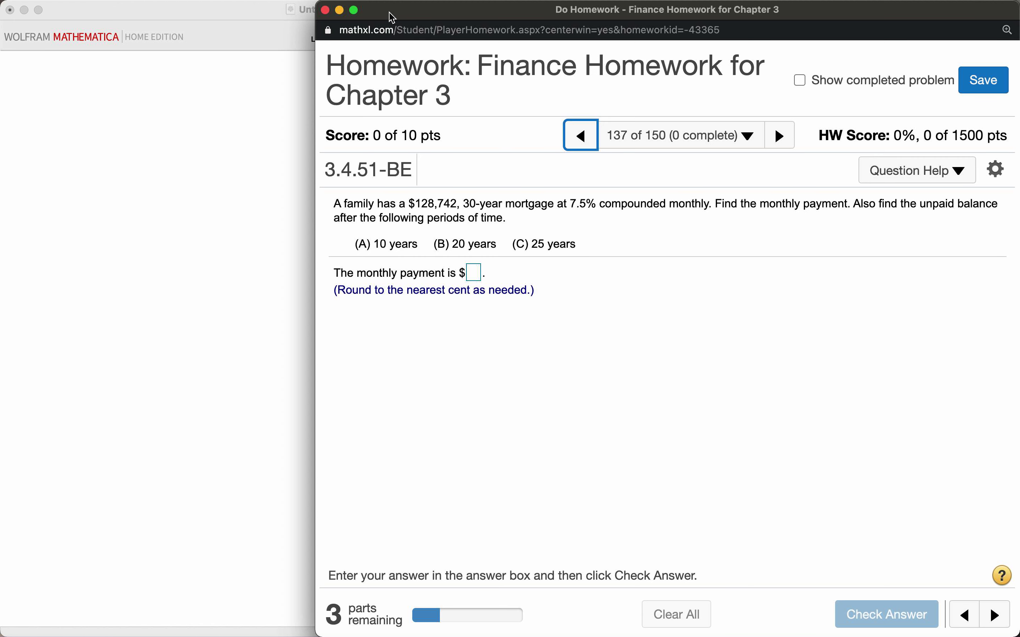
drag(390, 15, 419, 15)
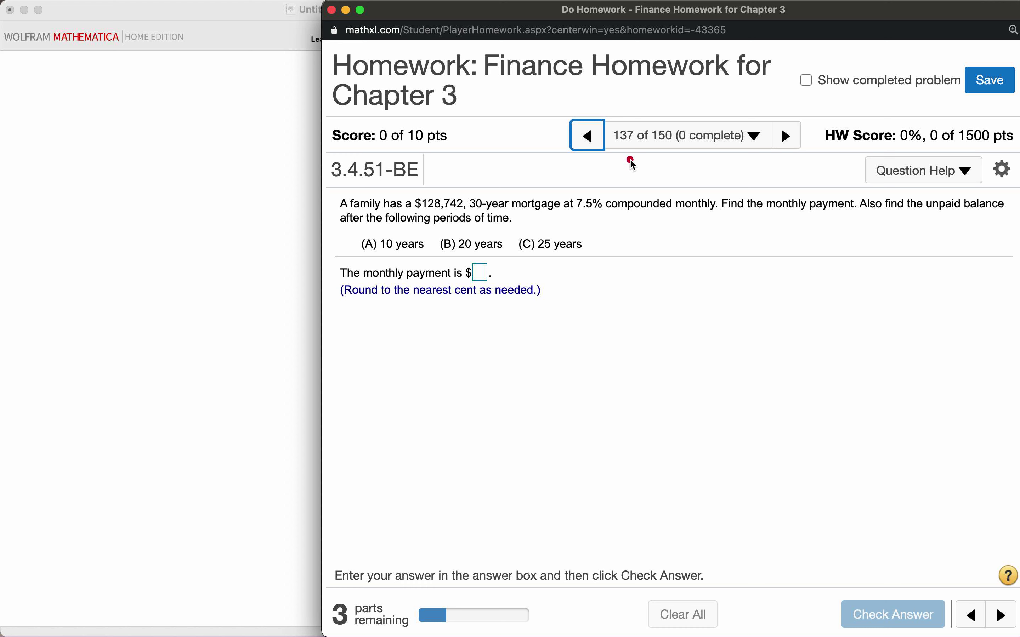
mouse_move(629, 160)
mouse_down()
mouse_move(645, 139)
mouse_move(608, 111)
mouse_move(573, 143)
mouse_up()
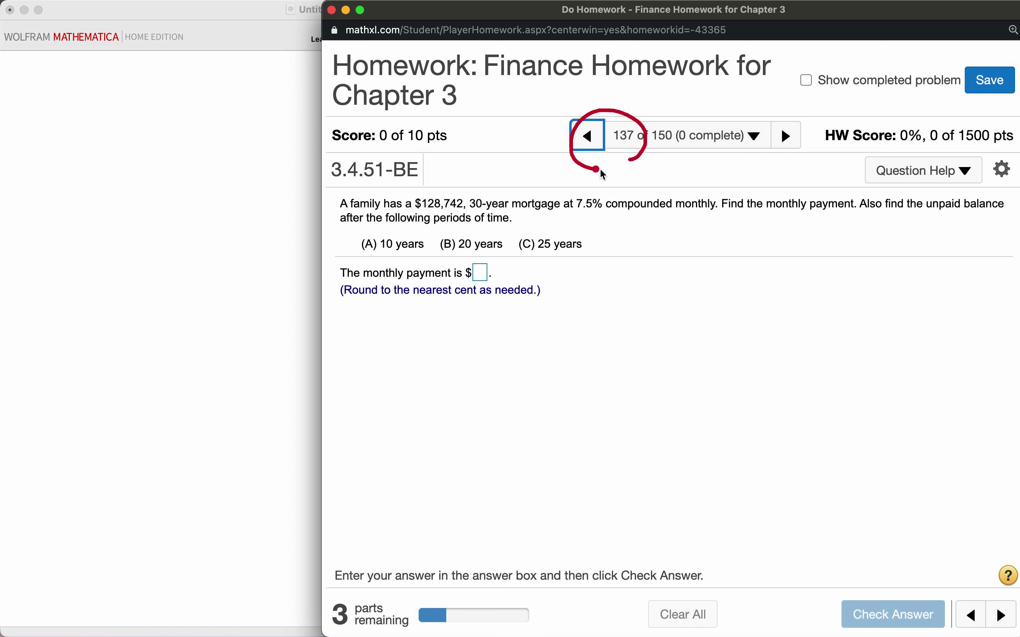
drag(634, 158, 635, 157)
key(Escape)
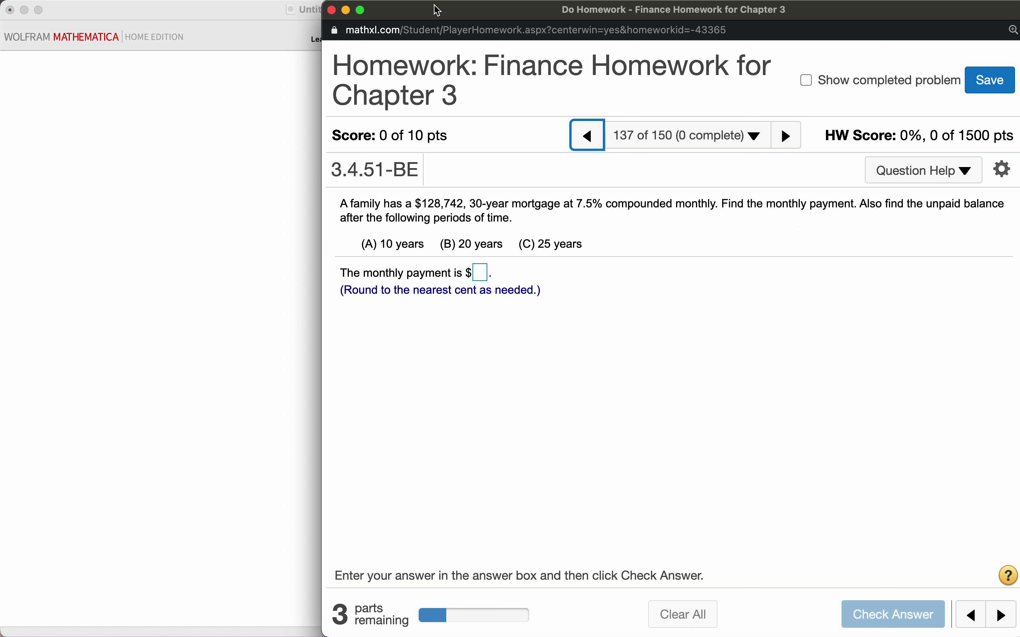
Move the homework window aside to uncover the Mathematica notebook and activate the empty notebook
drag(395, 16, 594, 18)
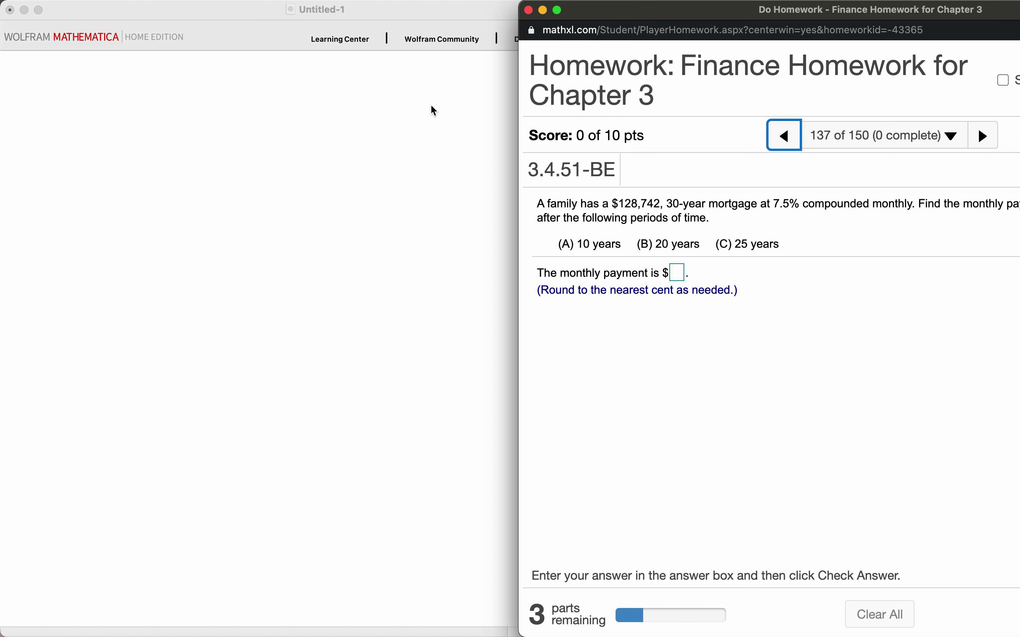
mouse_move(578, 18)
mouse_down()
mouse_move(599, 20)
mouse_move(567, 17)
mouse_up()
click(63, 103)
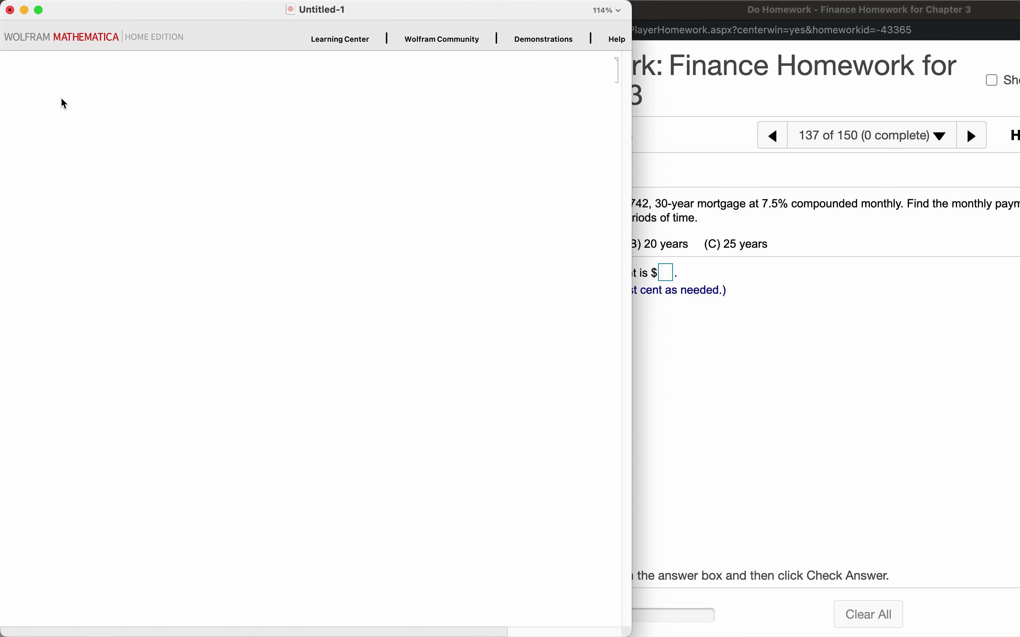
Define interest = 1 + 7.5/1200 in the Mathematica notebook and evaluate it
text(.5)
key(BackSpace)
key(BackSpace)
key(BackSpace)
text(interest = 7.5 )
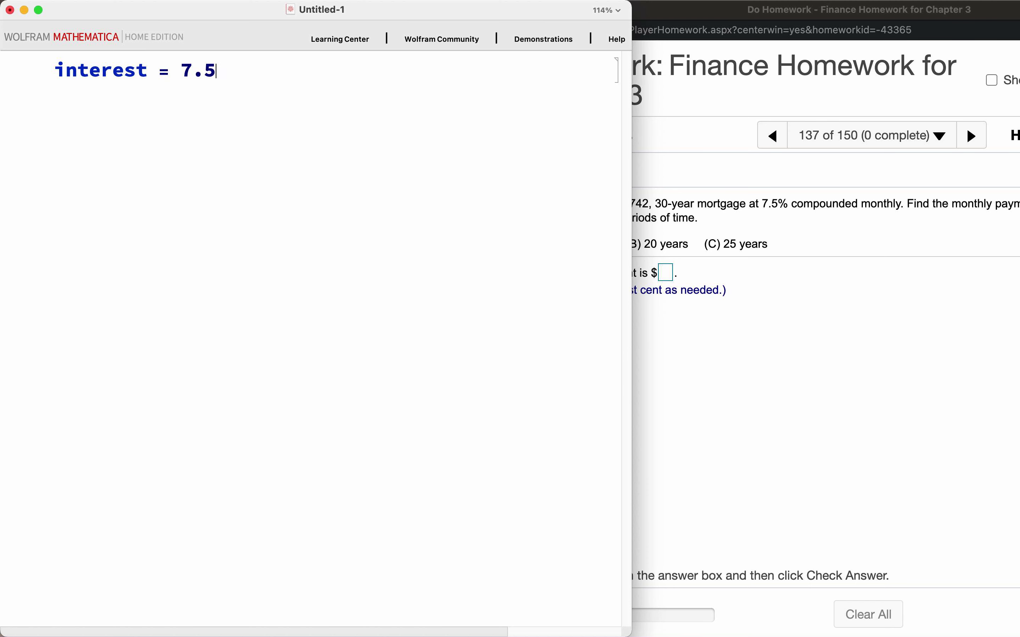
text(/ 1200)
click(182, 69)
text(1+)
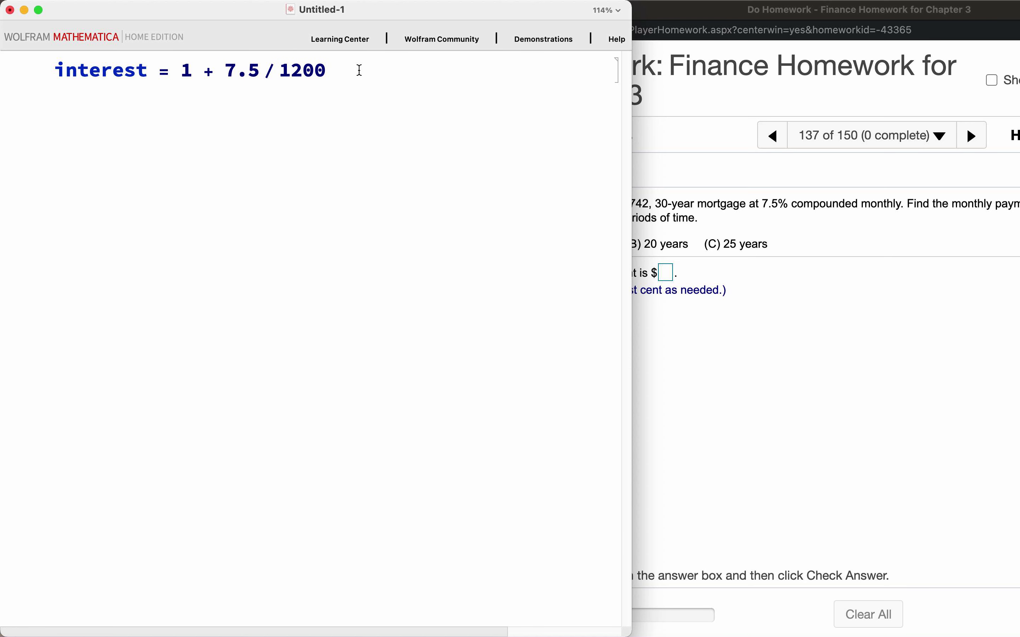
key(shift+Return)
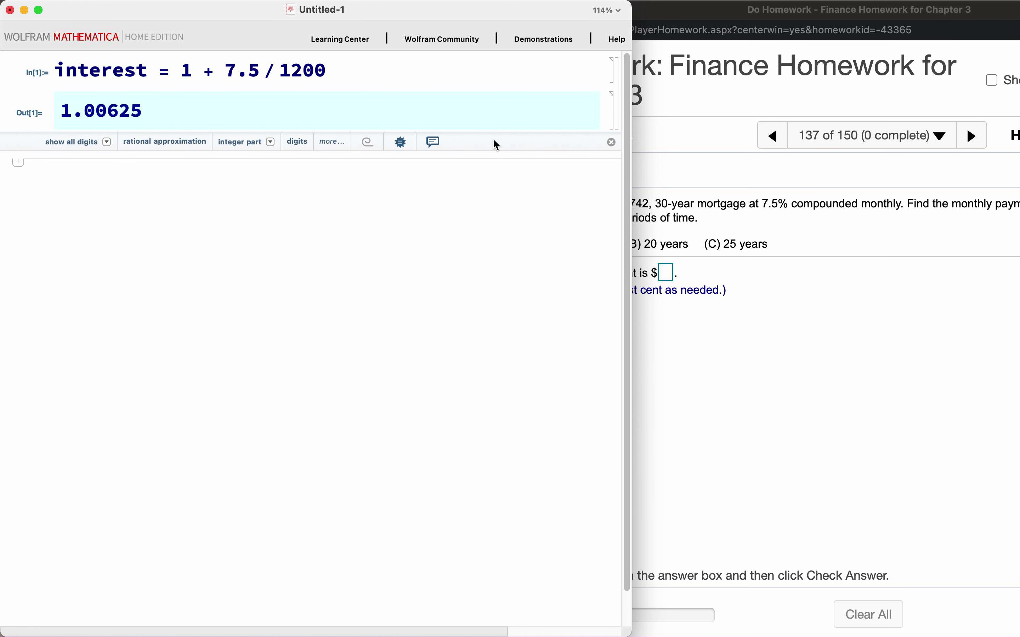
Bring the homework window forward and reposition it so more of the mortgage problem shows beside the notebook
click(696, 333)
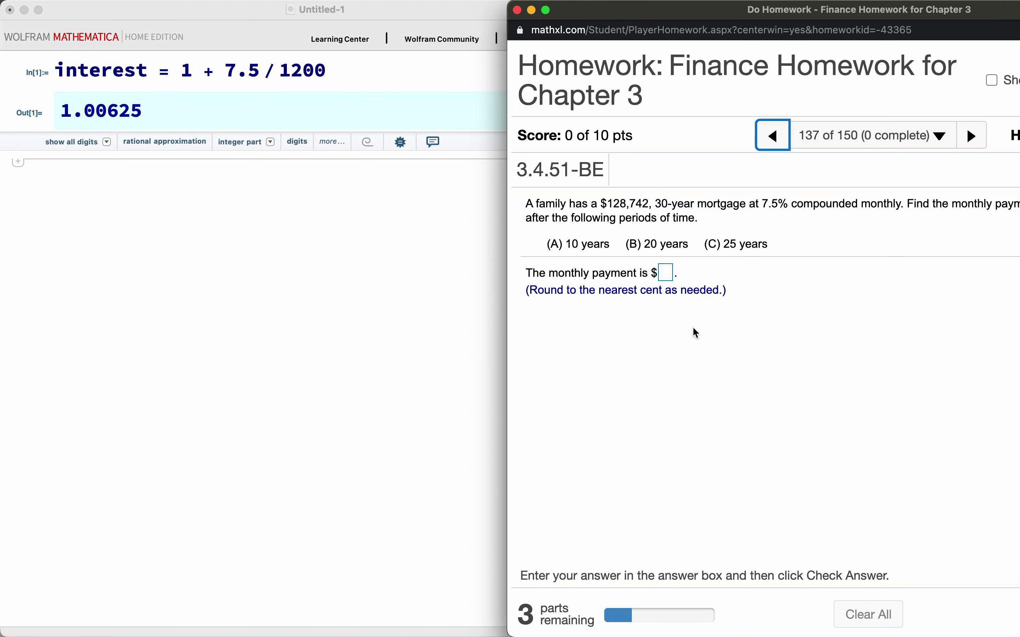
click(191, 214)
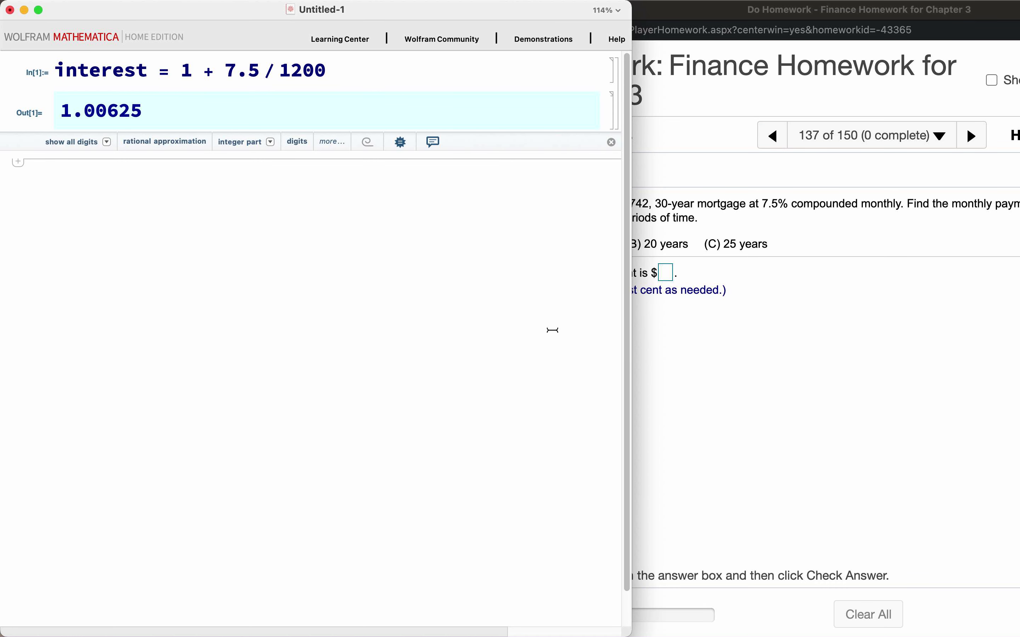
click(668, 393)
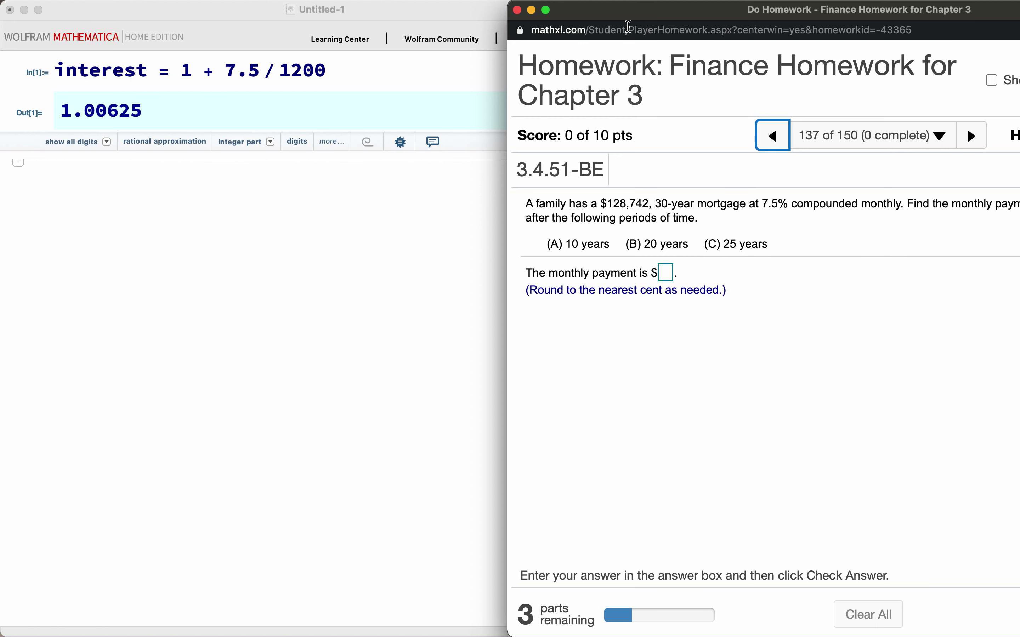
drag(611, 16, 574, 17)
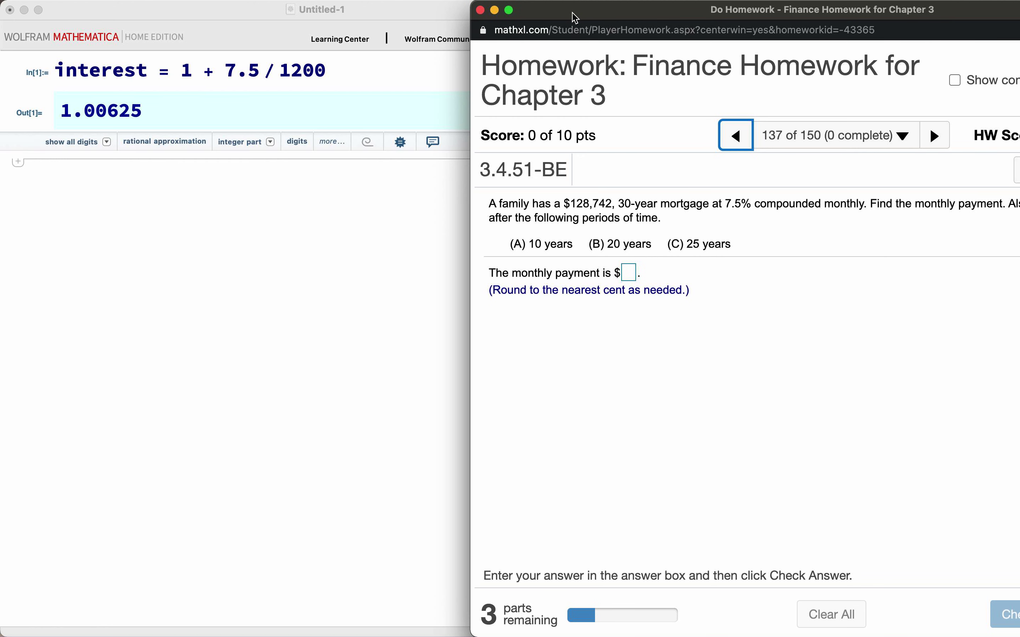
Below the interest result in Mathematica, write the recursive definition balance[month_] := interest*balance[month - 1] - payment
click(106, 197)
text(ba)
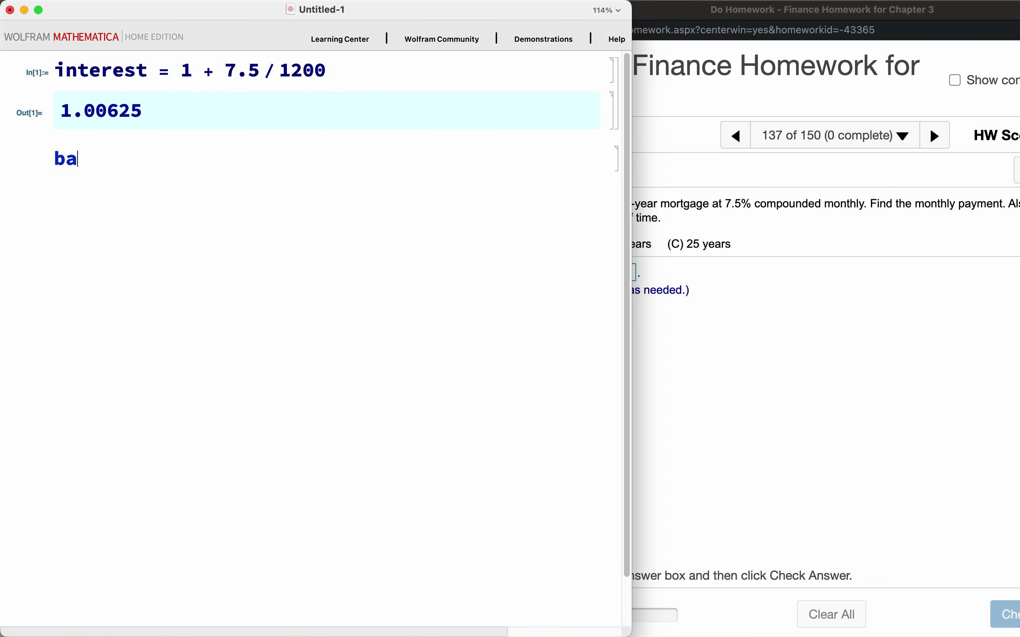
text(lance[month_])
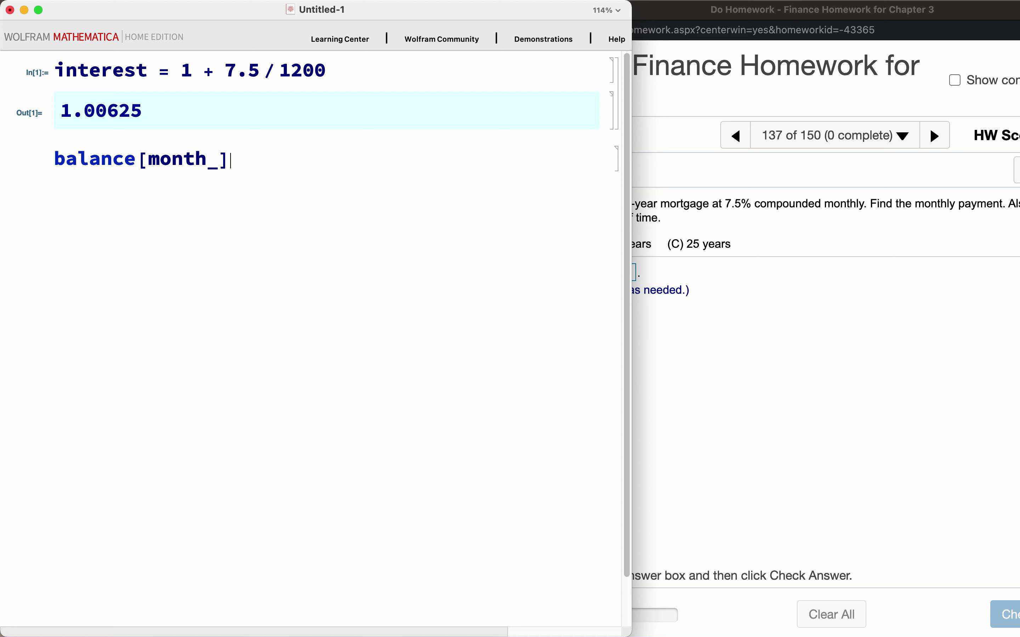
text(:=)
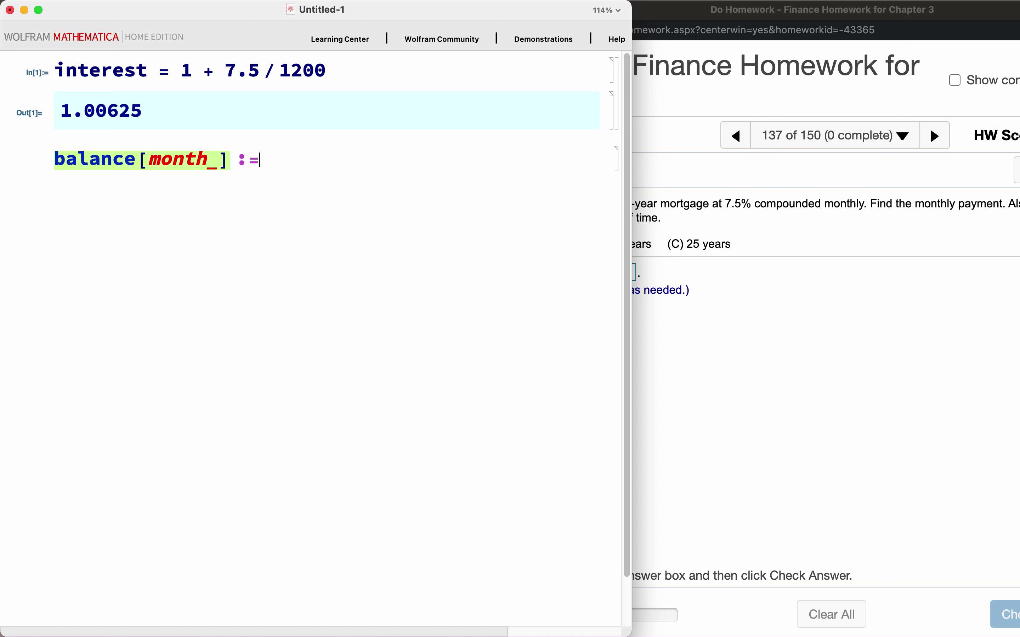
text( interest)
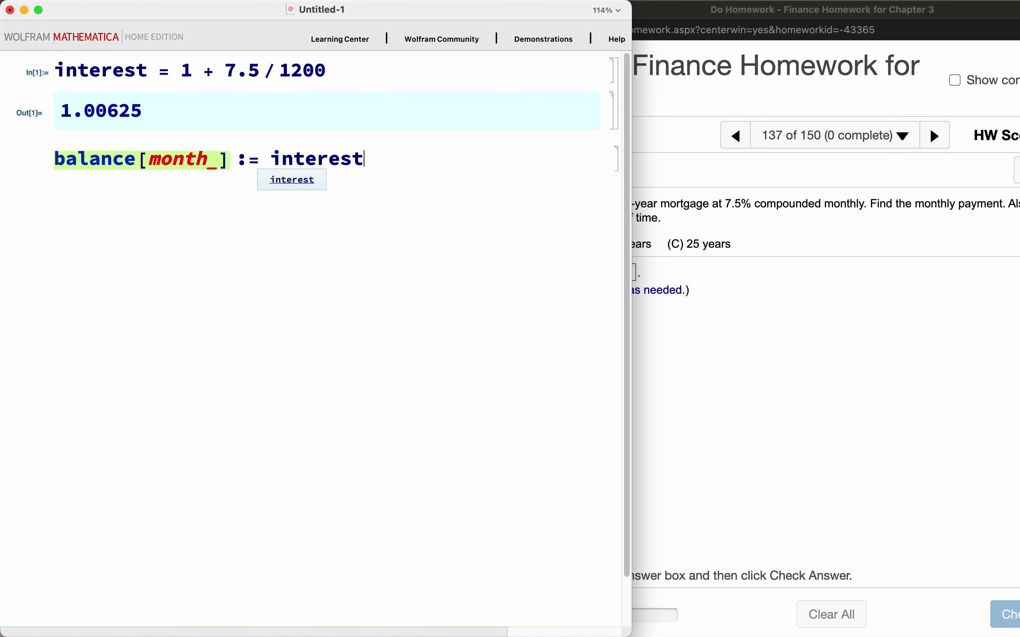
text(*balance)
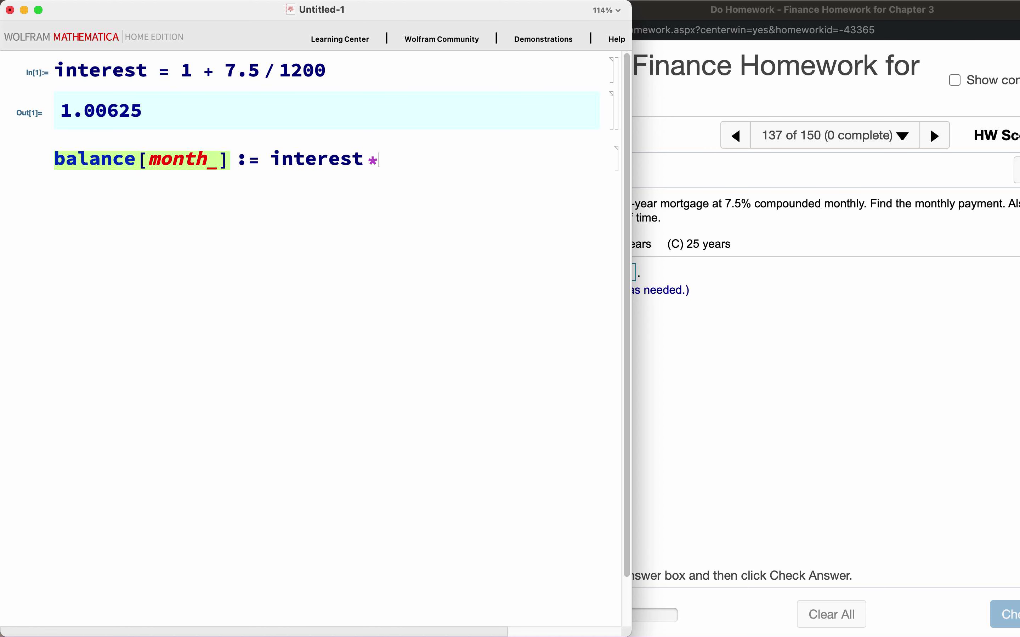
text([)
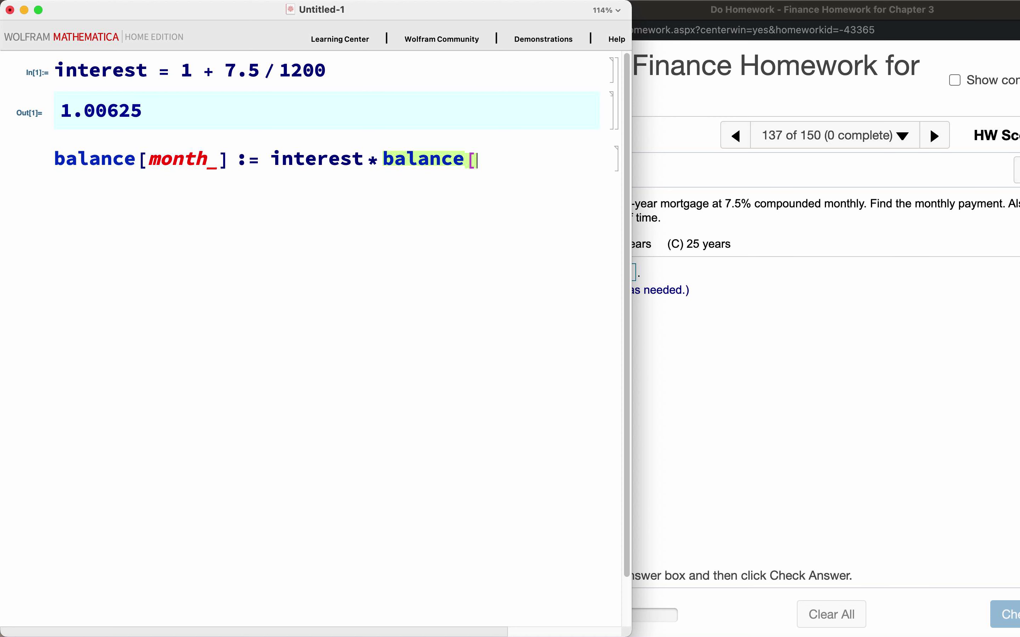
text(month - 1] - )
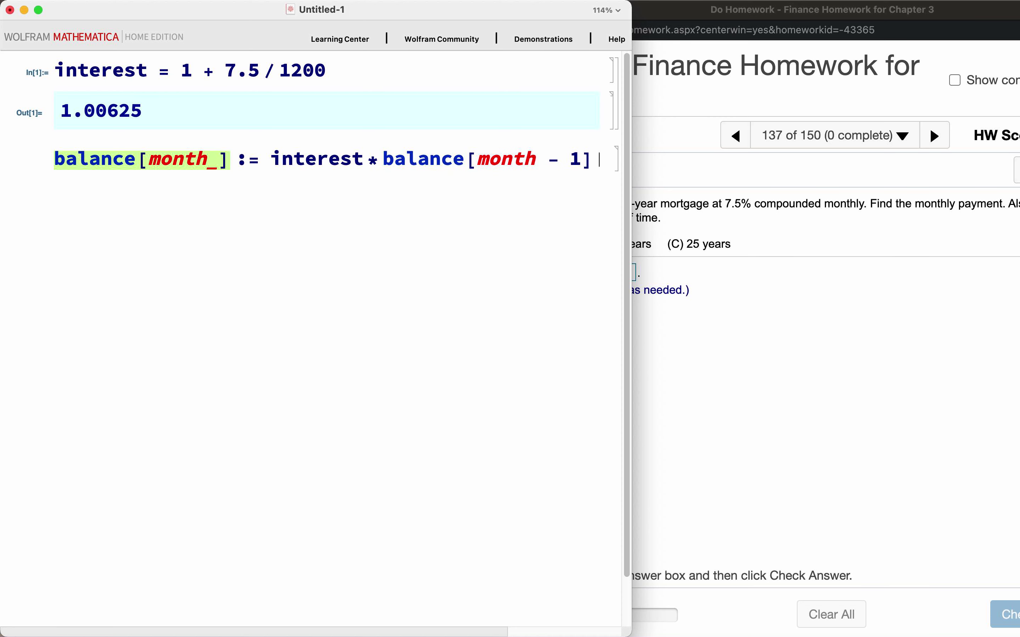
text(payment)
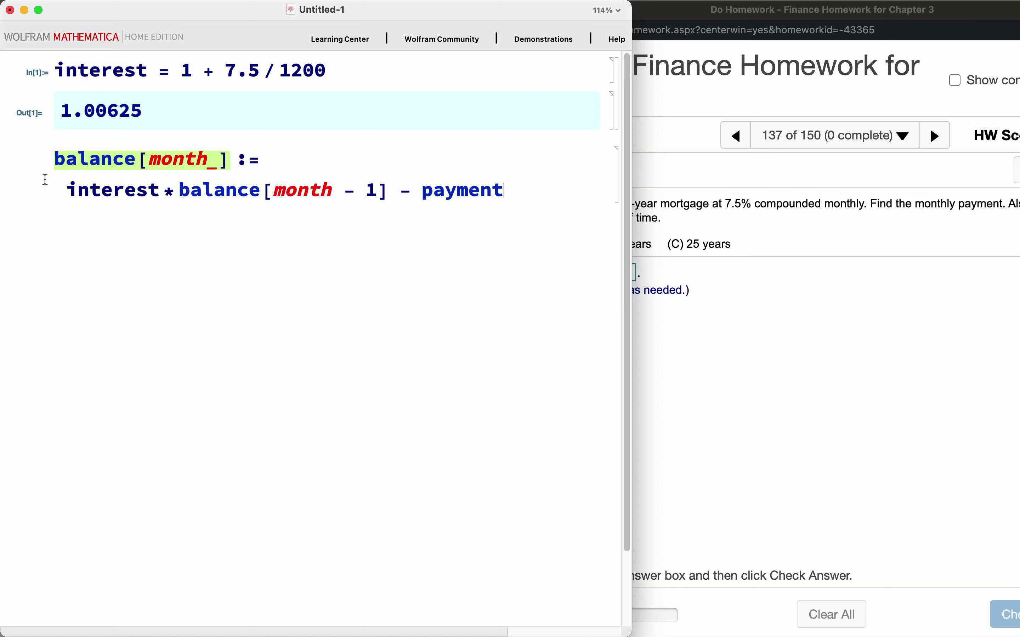
Wrap the right-hand side of the balance definition in Expand[...] and end it with a semicolon
click(67, 191)
text(Expand[)
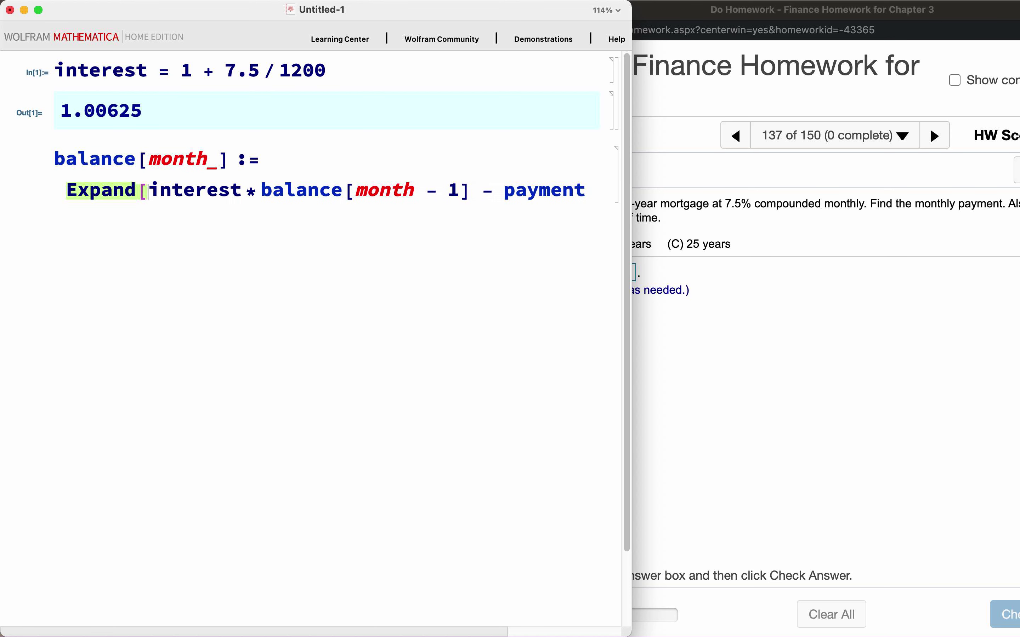
click(598, 189)
text(];)
Add the initial condition balance[0] := 128,742; on a new line, moving the homework window clear of the notebook
key(Return)
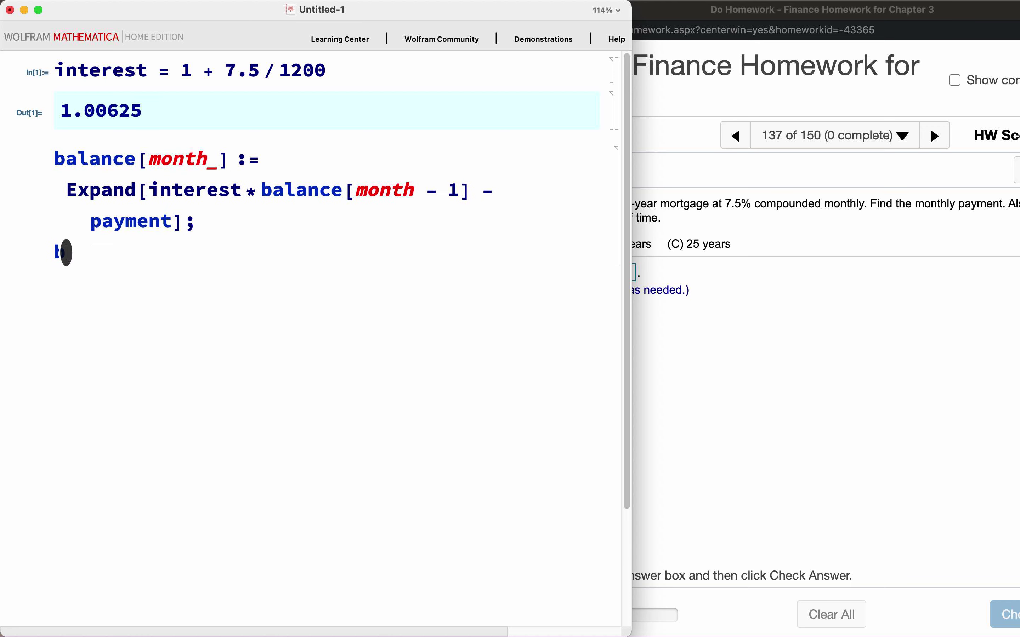
text(balance[0)
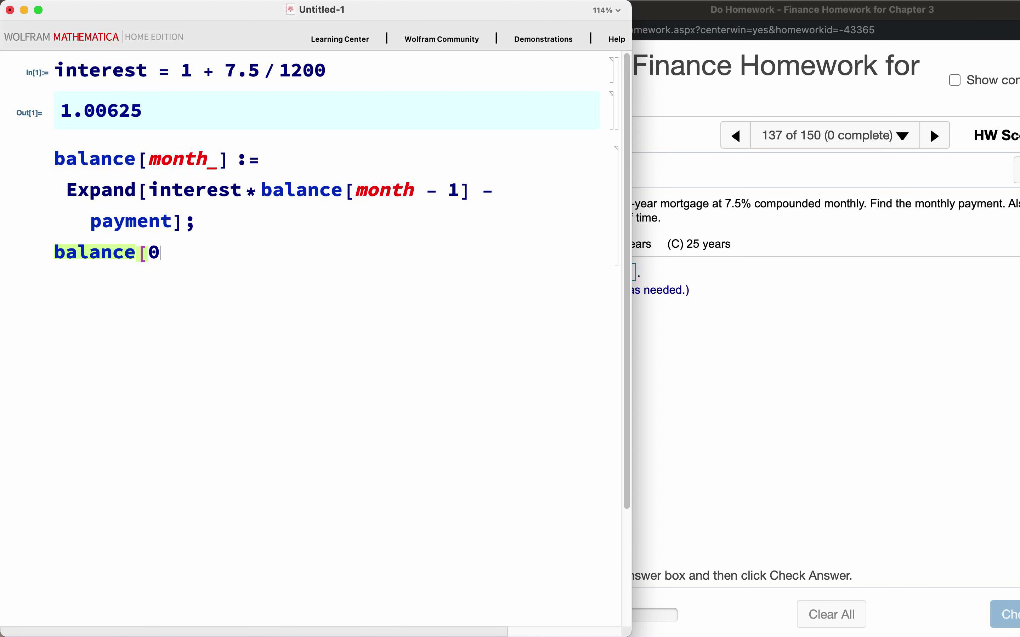
text(] :=)
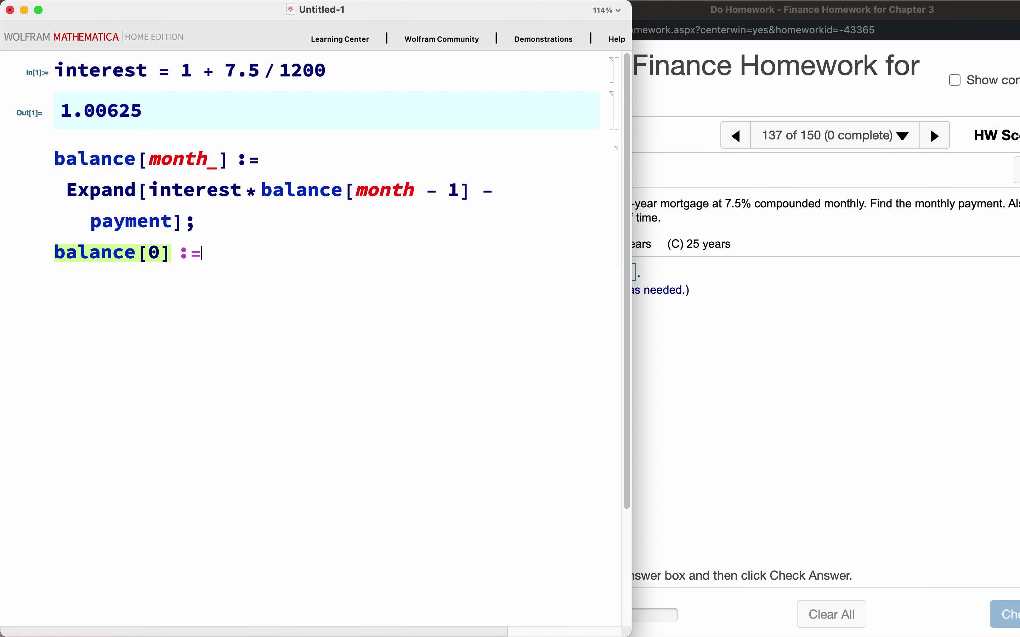
click(740, 325)
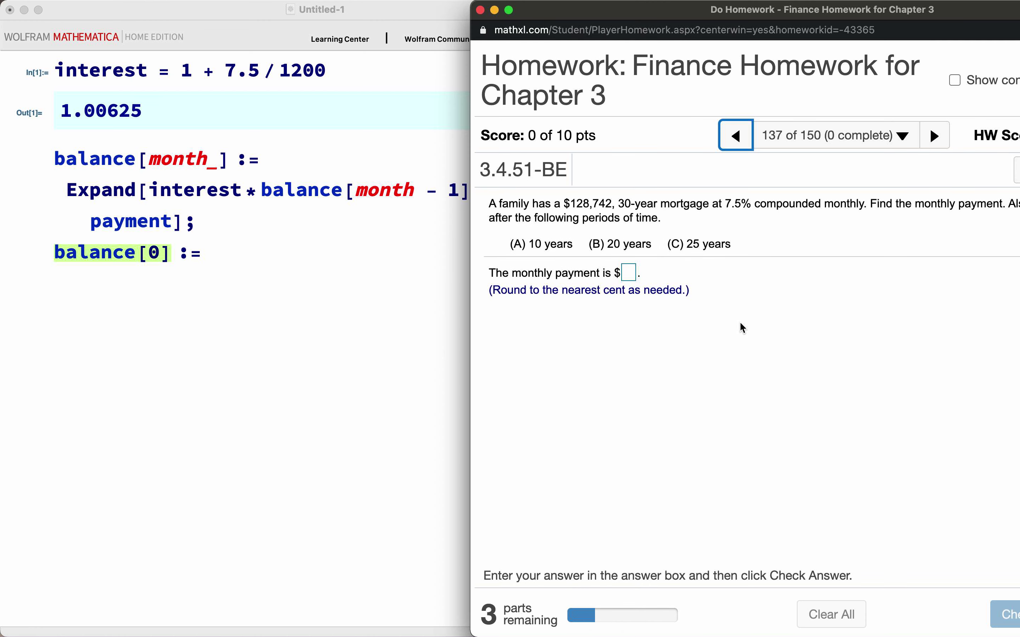
click(359, 280)
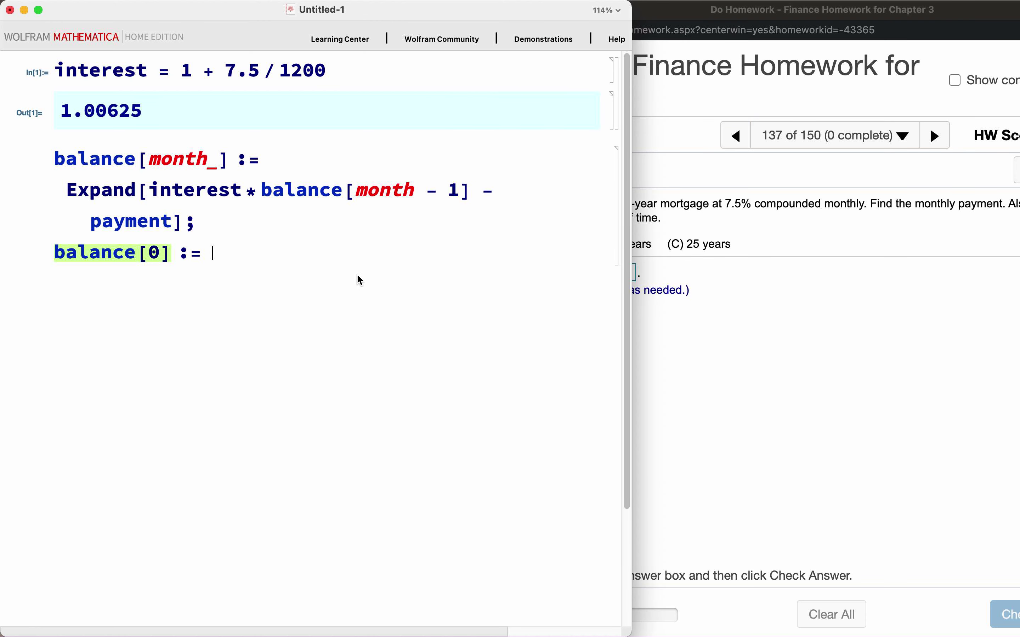
click(792, 337)
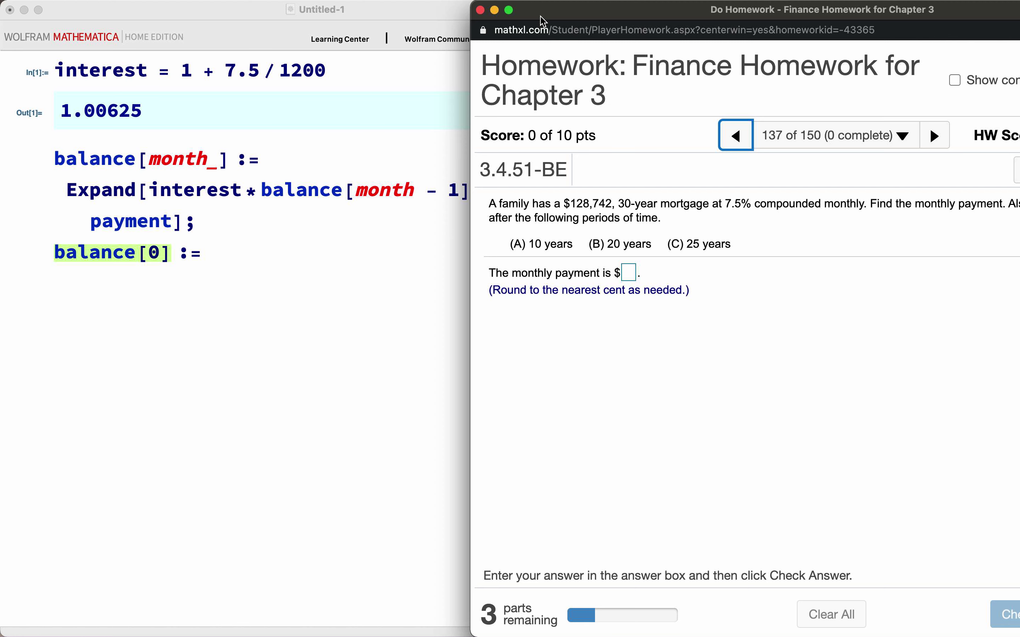
drag(544, 18, 721, 19)
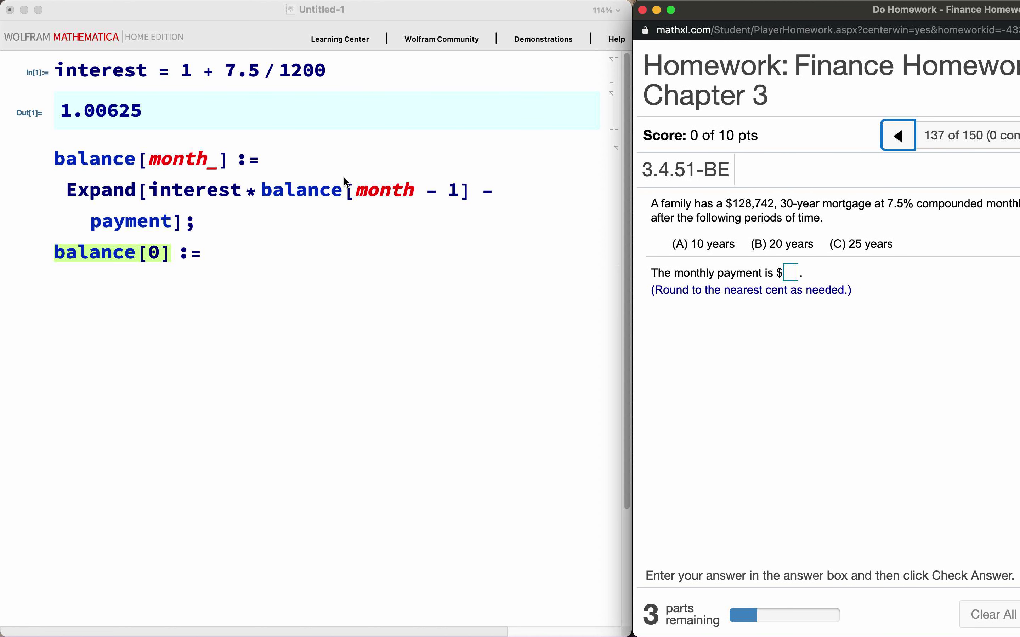
click(242, 265)
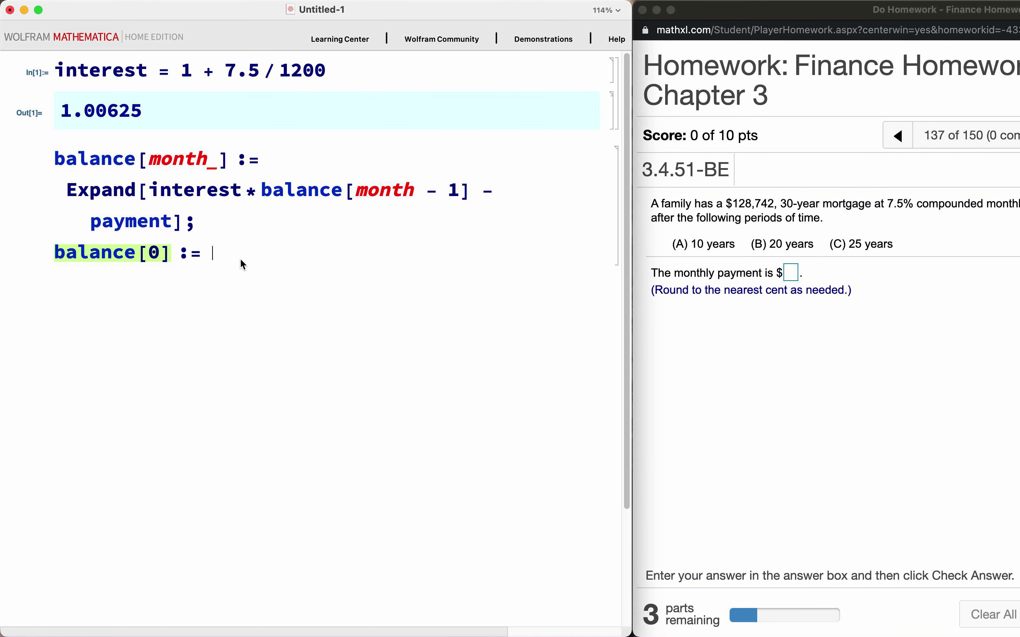
text(128,742)
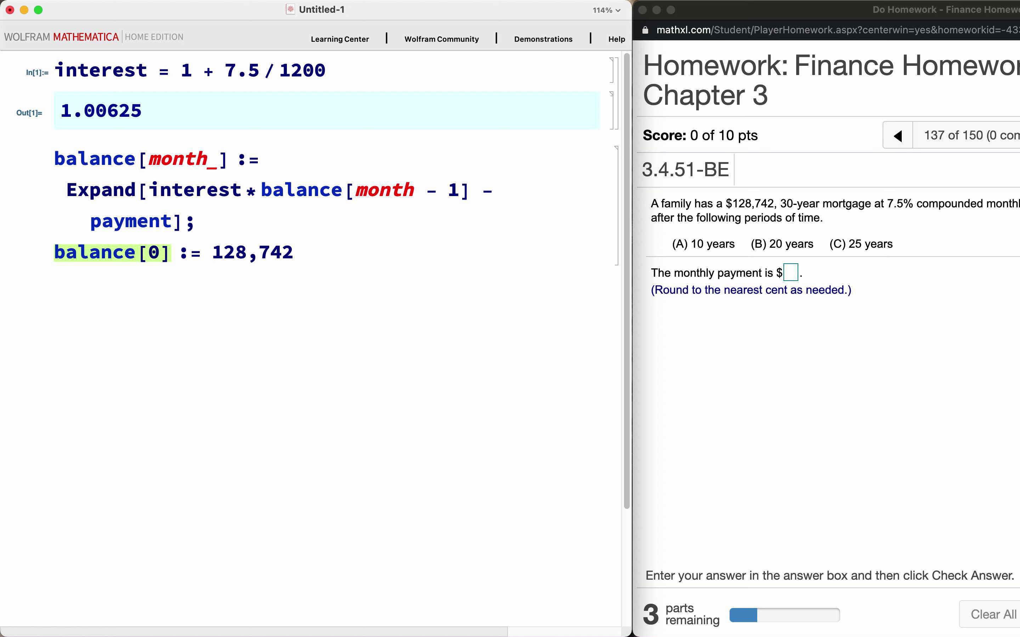
text(;)
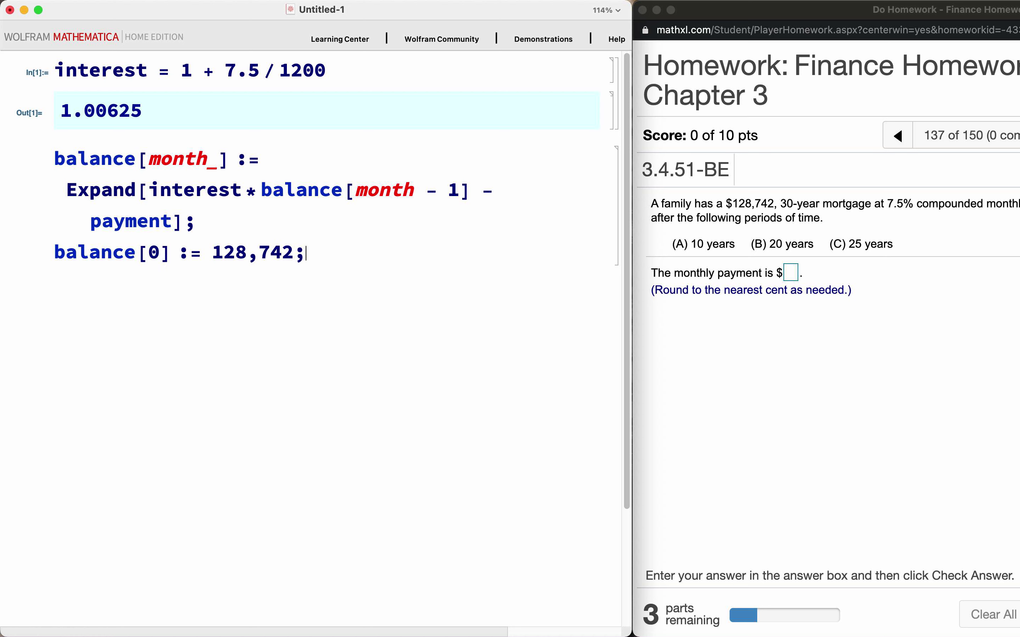
Evaluate the cell holding the recursive balance definition and its initial condition, keeping the closing semicolon
key(BackSpace)
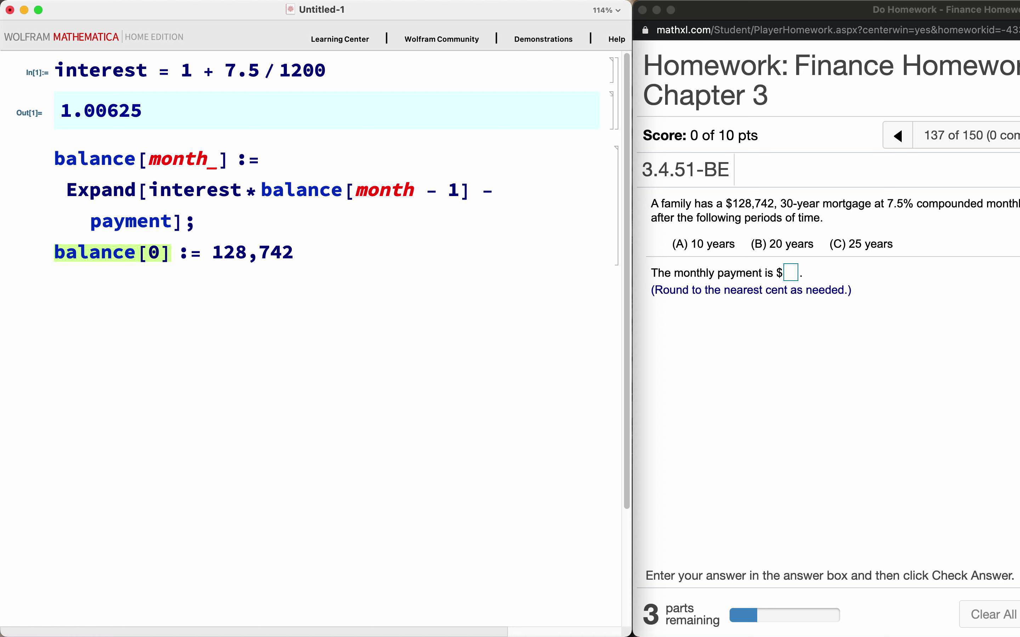
text(;)
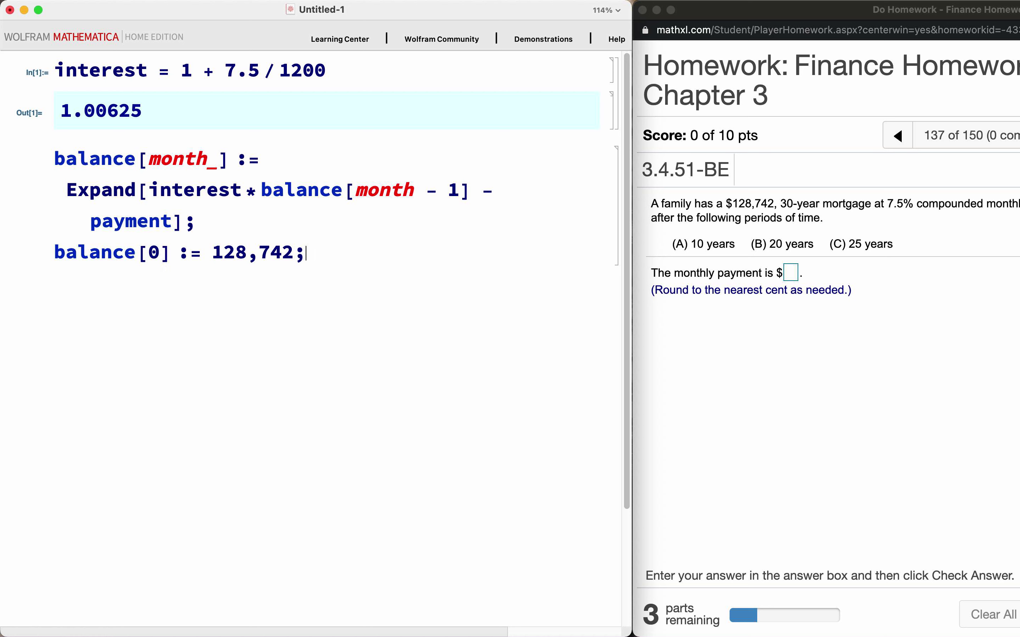
key(shift+Return)
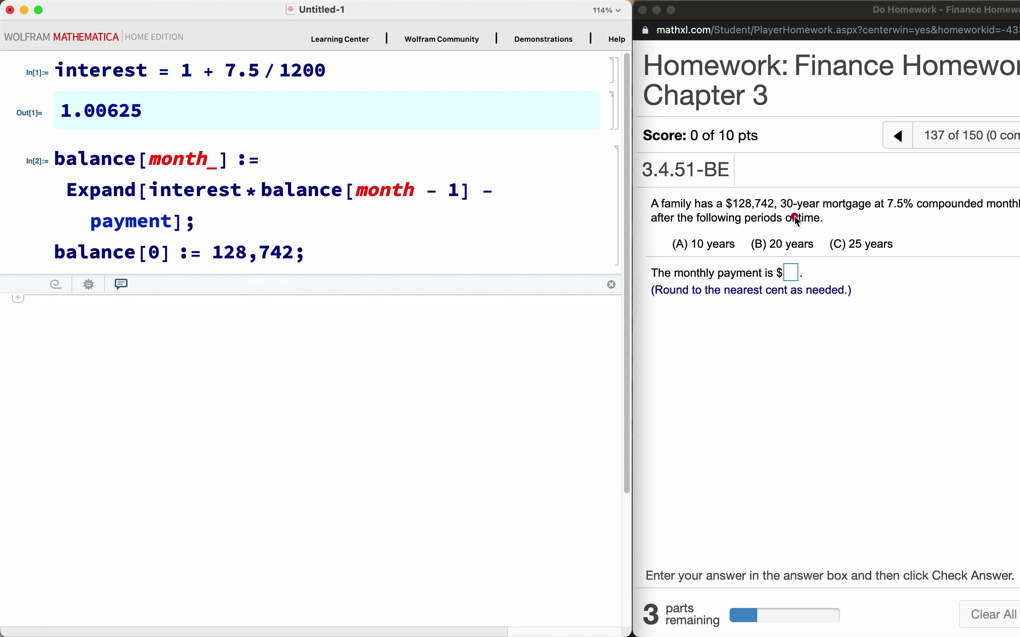
Compute the number of monthly payments in 30 years by evaluating 30 × 12 in a new cell
mouse_move(785, 214)
mouse_down()
mouse_move(883, 211)
mouse_move(826, 174)
mouse_move(773, 213)
mouse_move(822, 226)
mouse_up()
click(93, 332)
text(30 31)
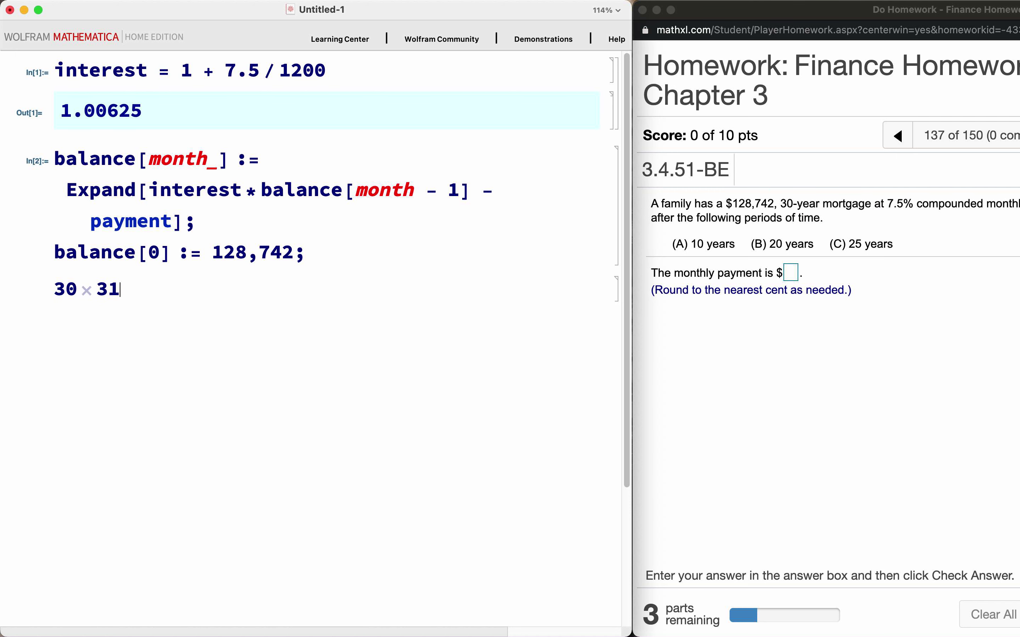
key(BackSpace)
key(BackSpace)
text(12)
key(shift+Return)
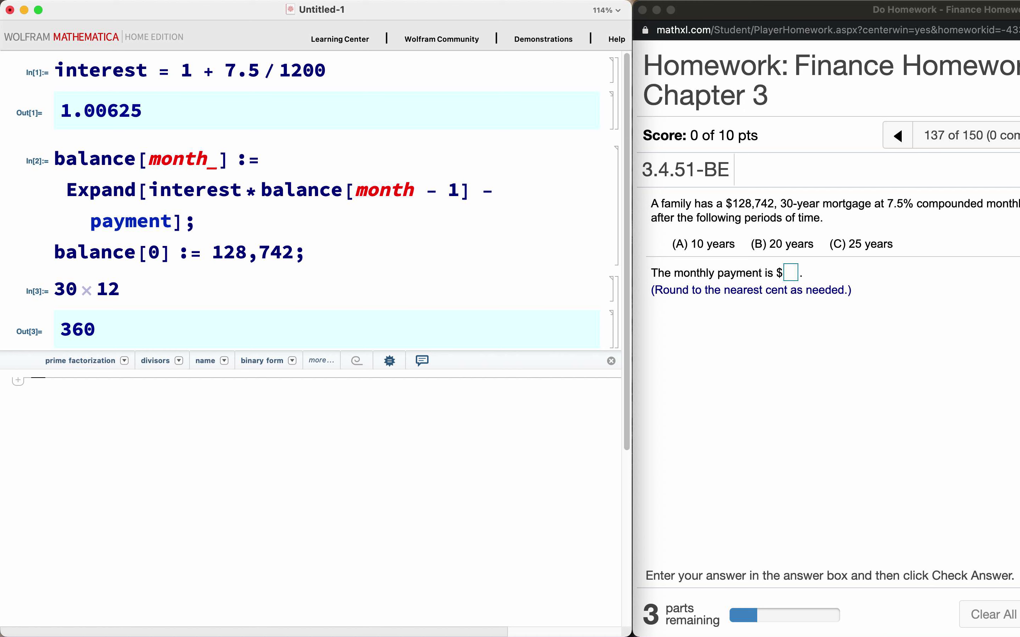
Evaluate balance[360] to get the final balance as an expression in payment
text(balanc)
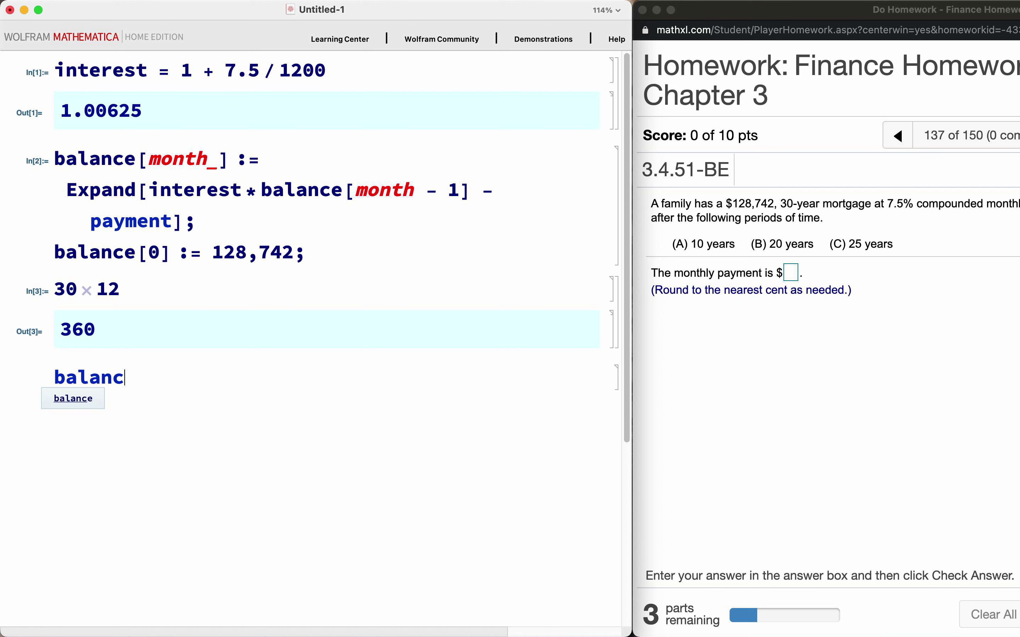
text(e[360])
key(shift+Return)
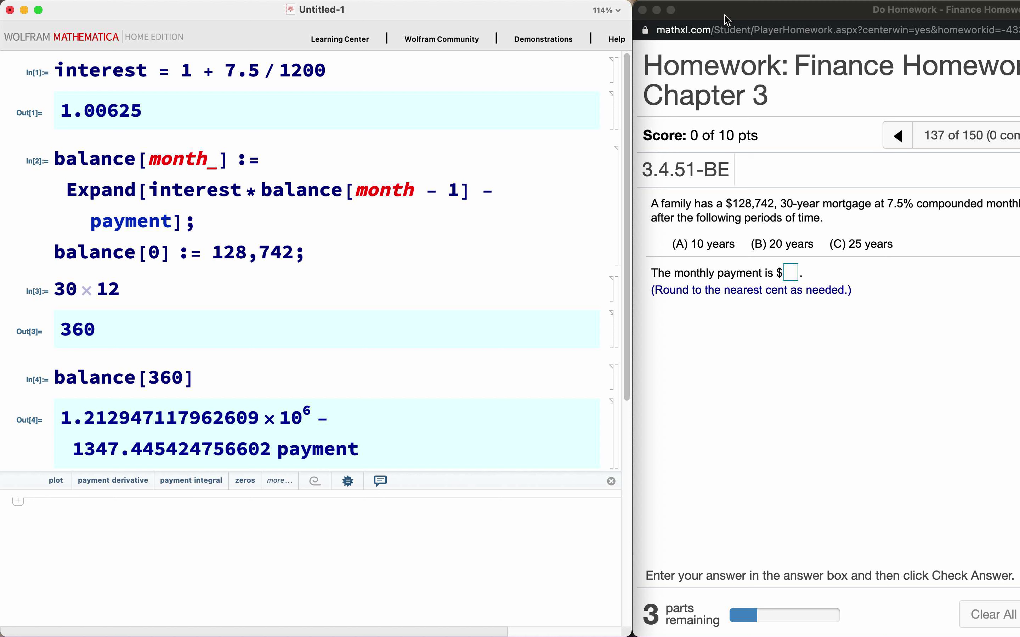
Recheck the homework question, then evaluate Solve[balance[360] == 0, payment] // Flatten in a new notebook cell
drag(728, 17, 399, 10)
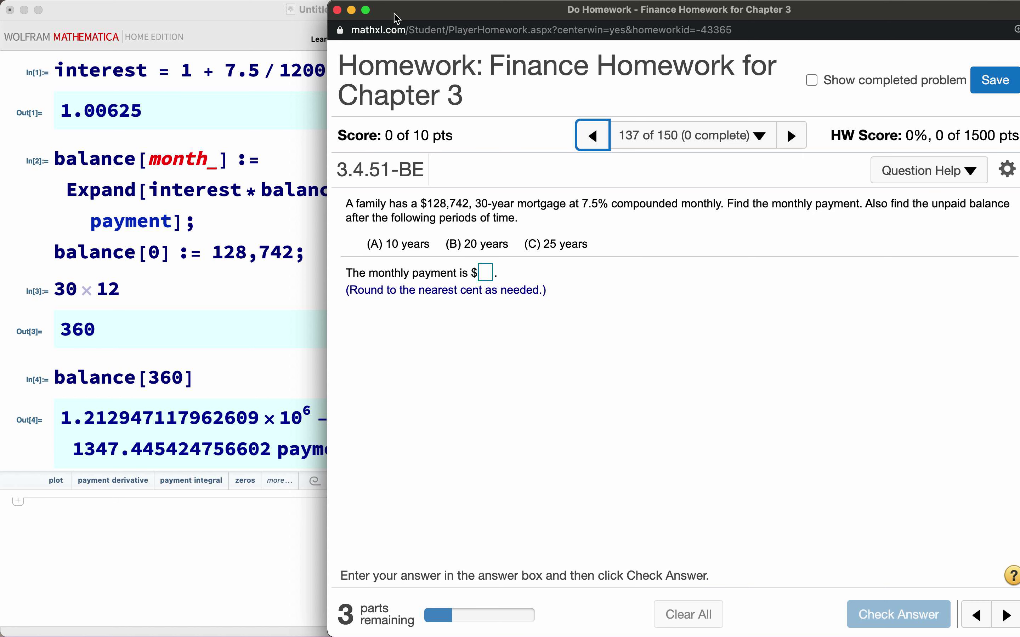
drag(396, 17, 701, 9)
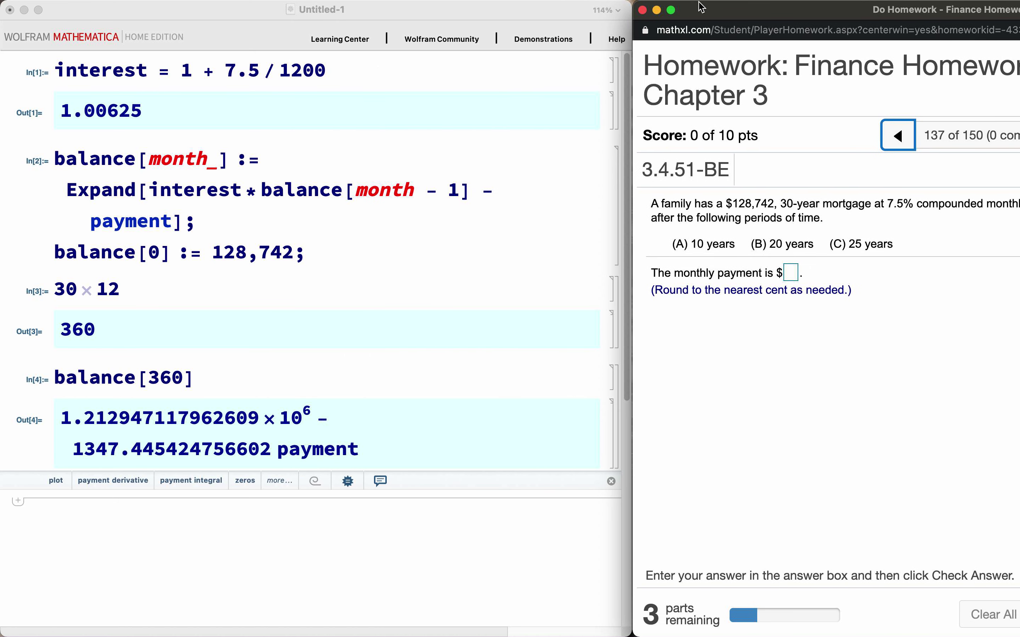
scroll(172, 492, down, 3)
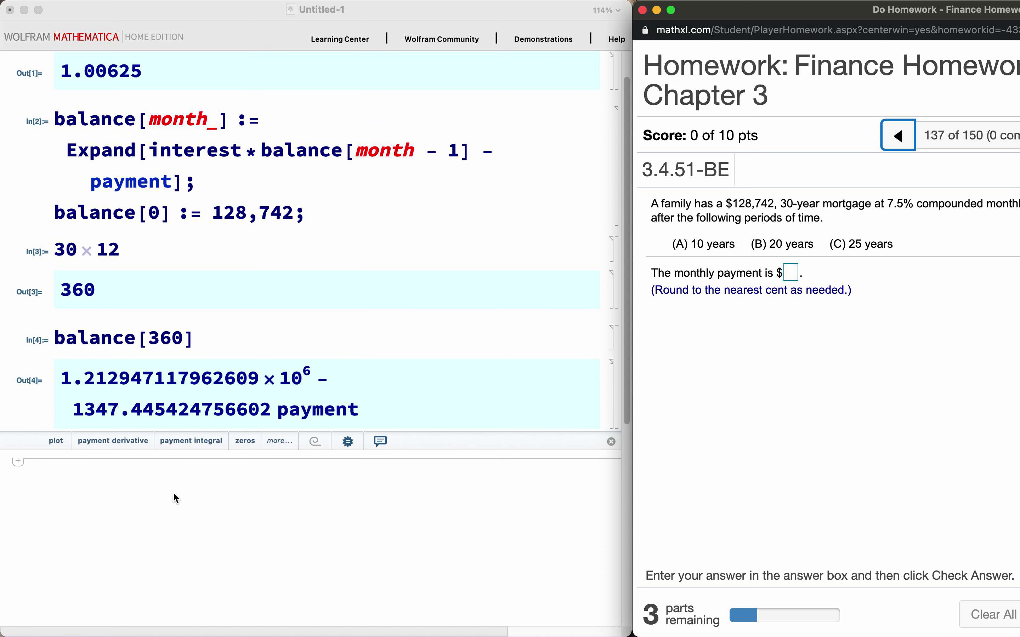
click(116, 464)
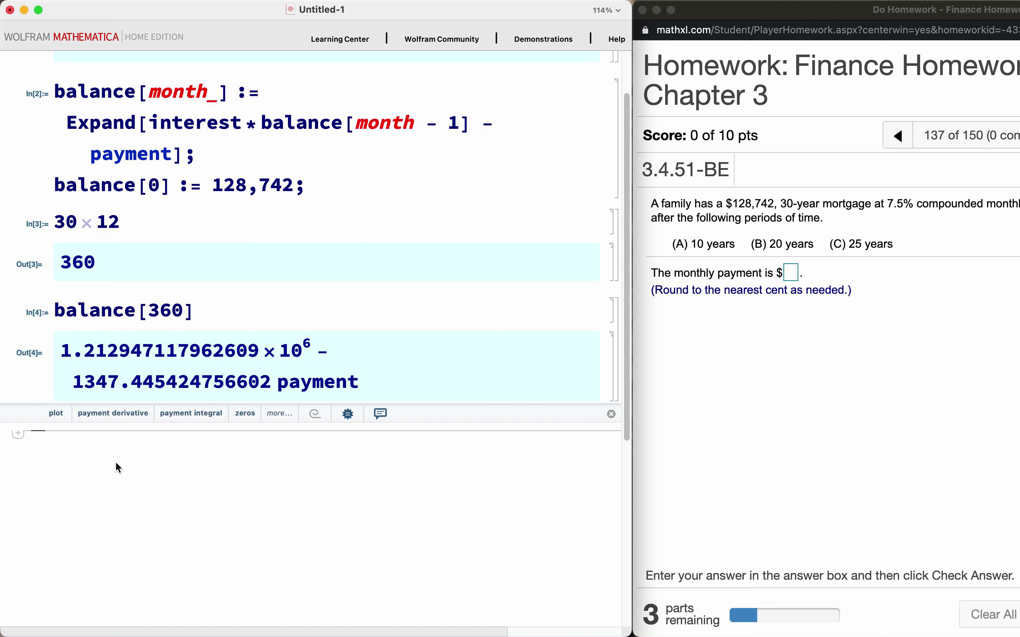
text(Solve[)
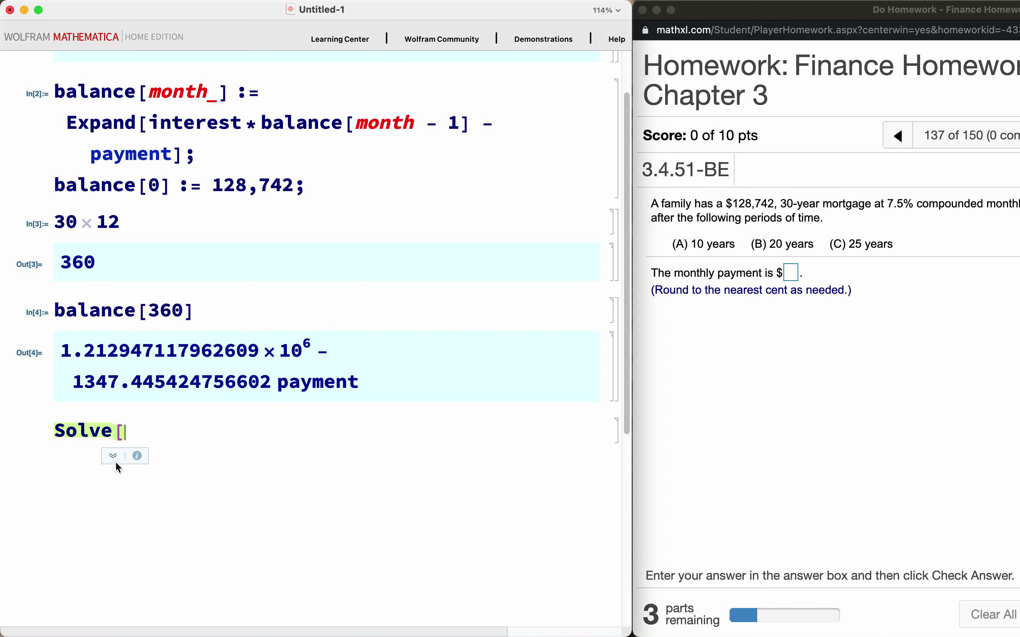
text(balance[3)
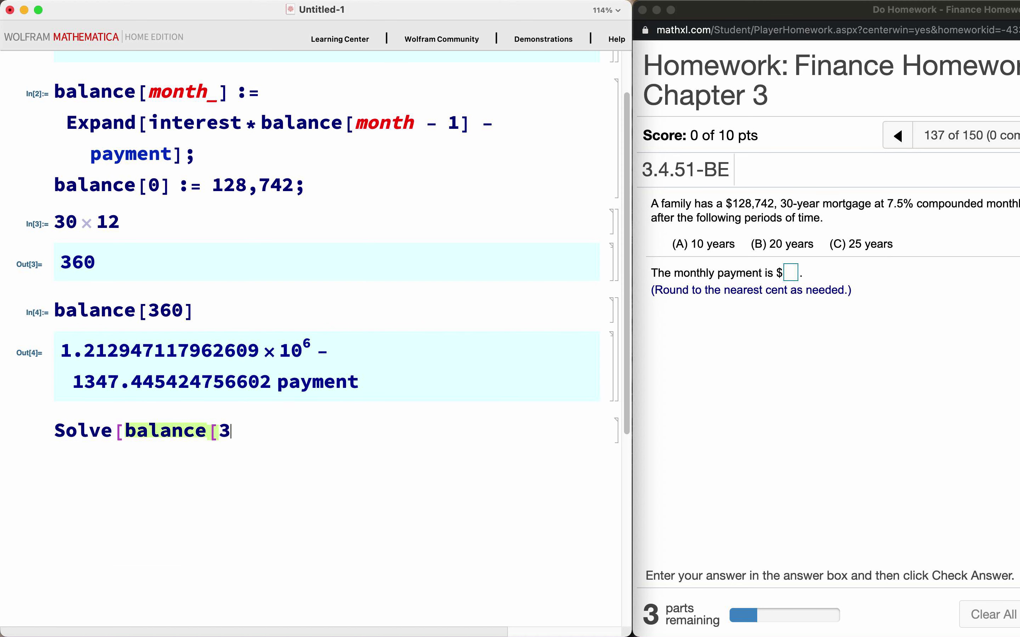
text(60] == 0)
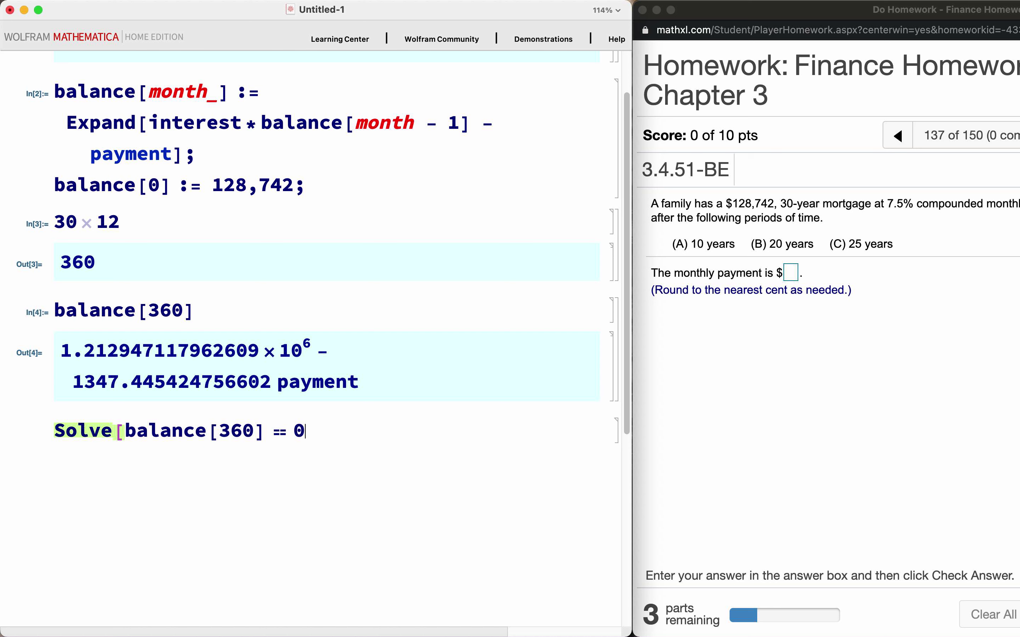
text(, payment)
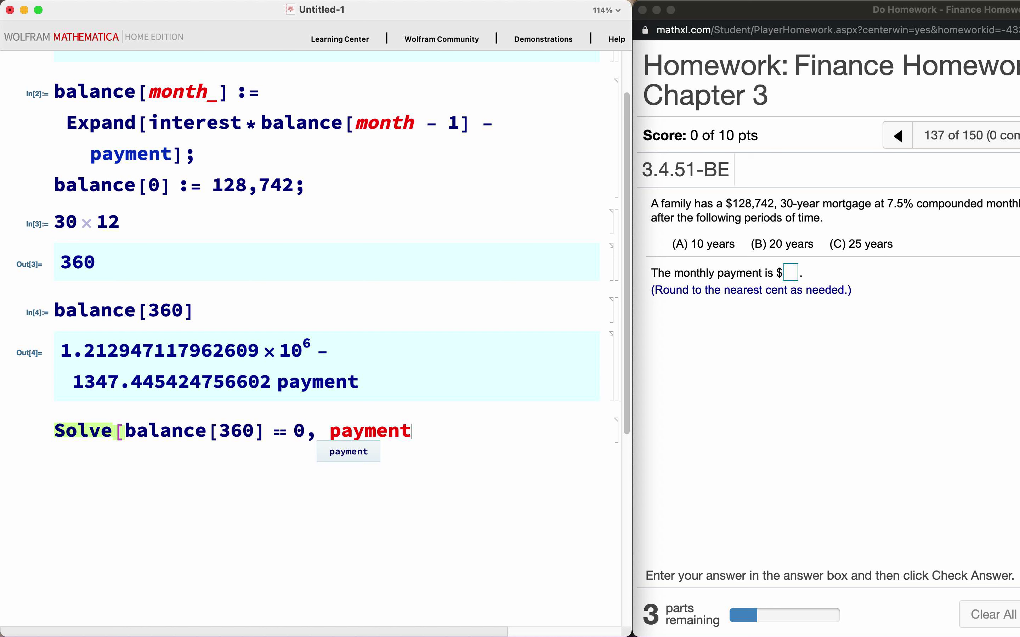
text(] // Fl)
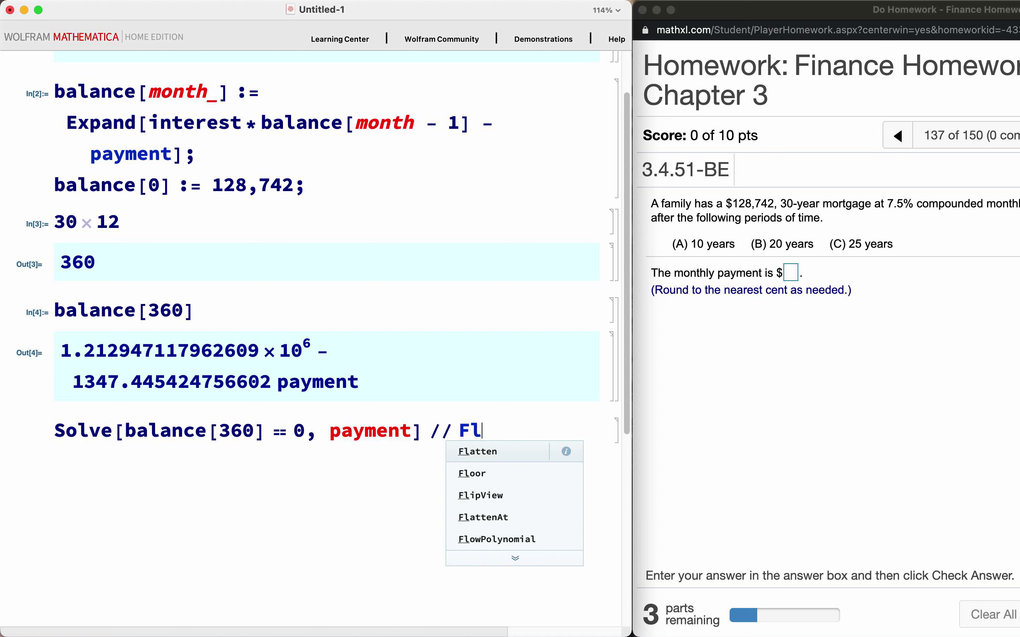
text(atten)
key(shift+Return)
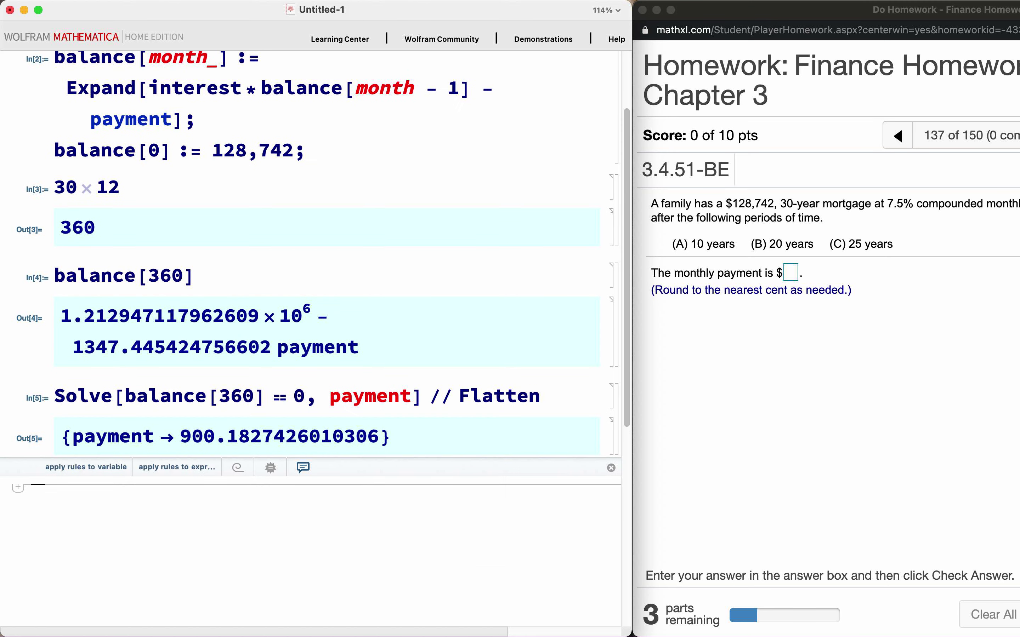
Enter 900.18 as the monthly payment in the homework, check the answer and dismiss the feedback
click(790, 272)
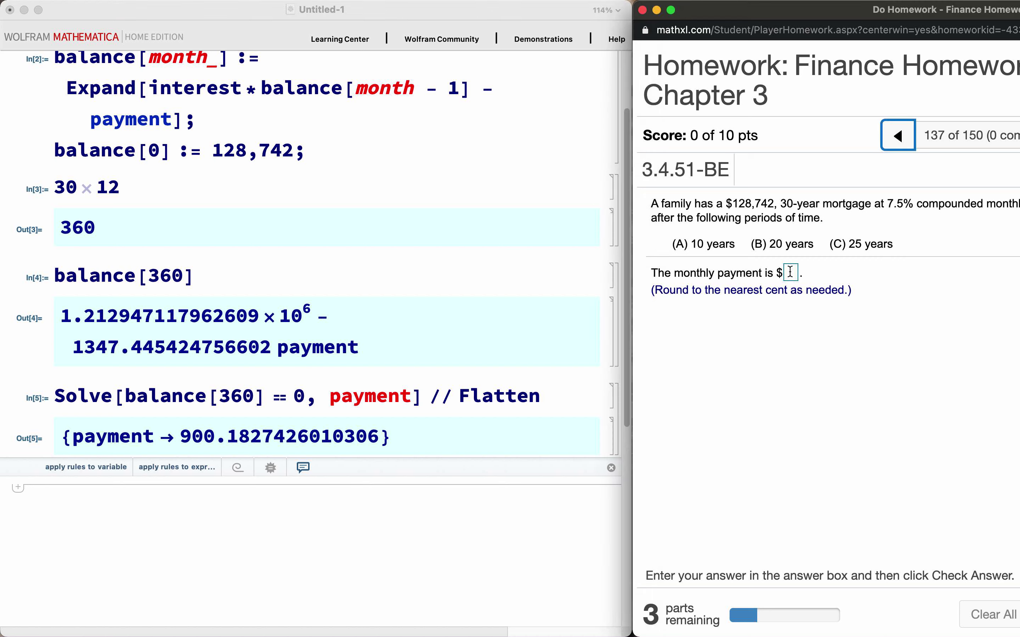
click(790, 271)
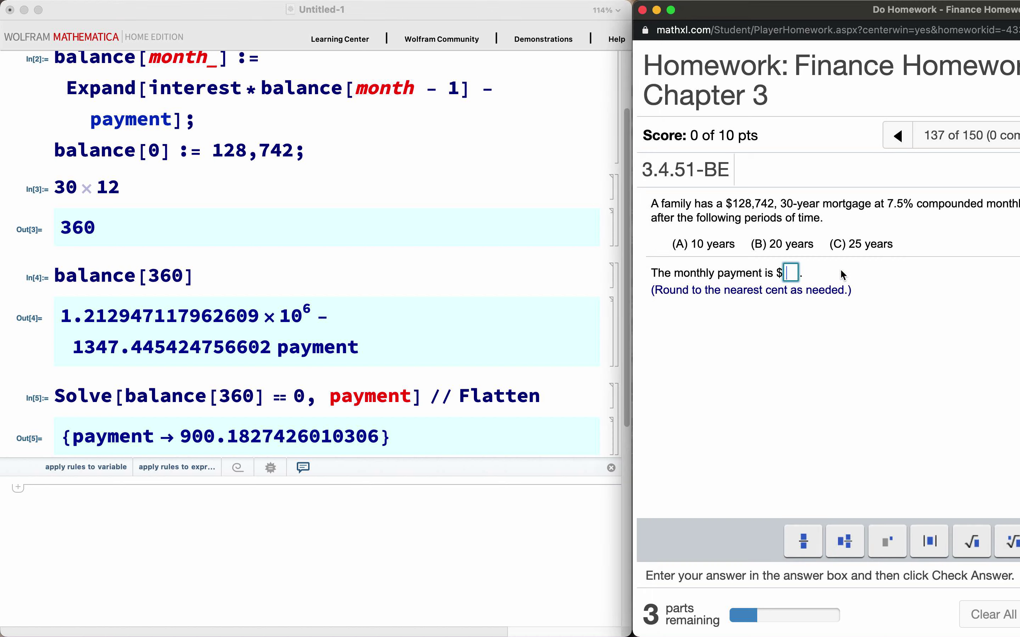
text(900.18)
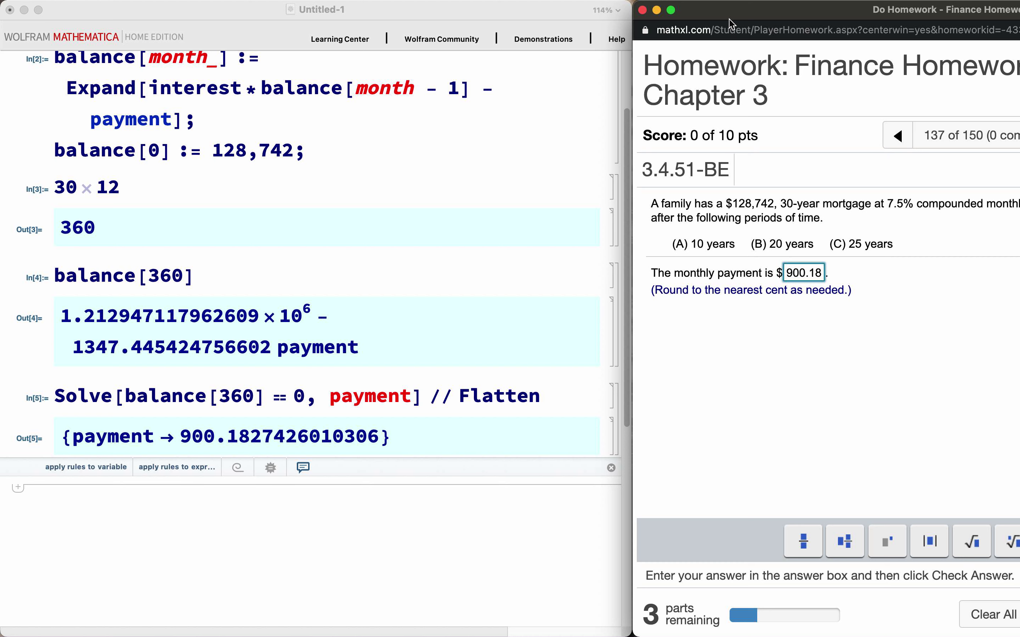
drag(716, 9, 411, 11)
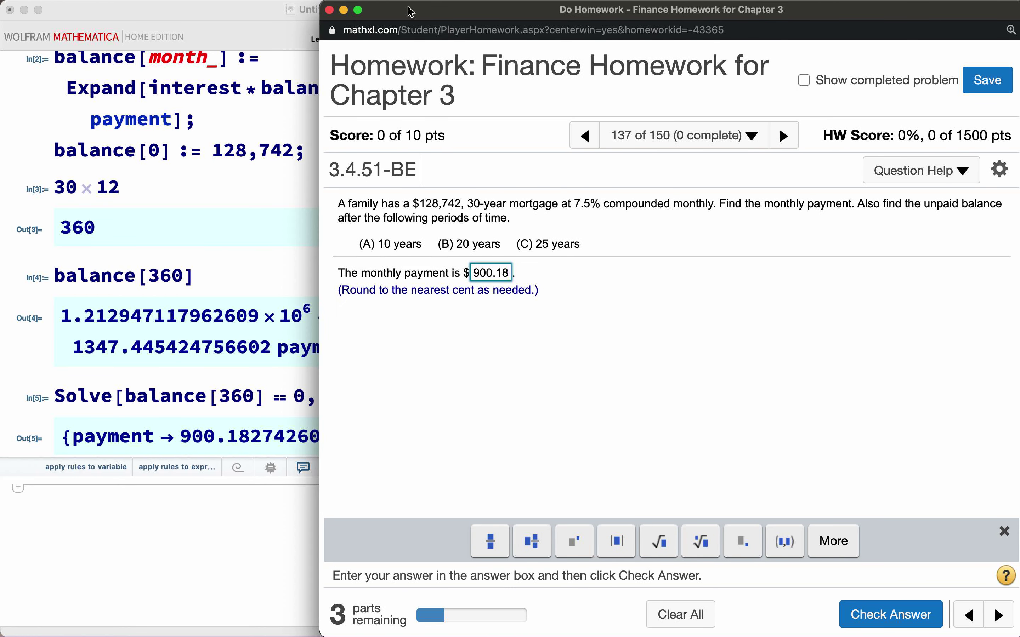
click(864, 616)
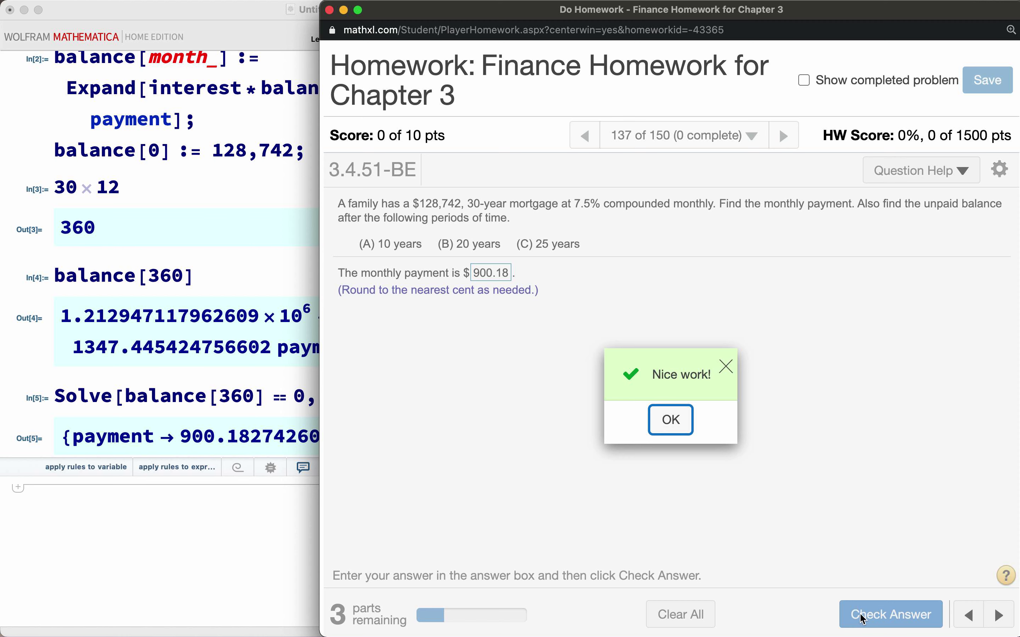
click(683, 422)
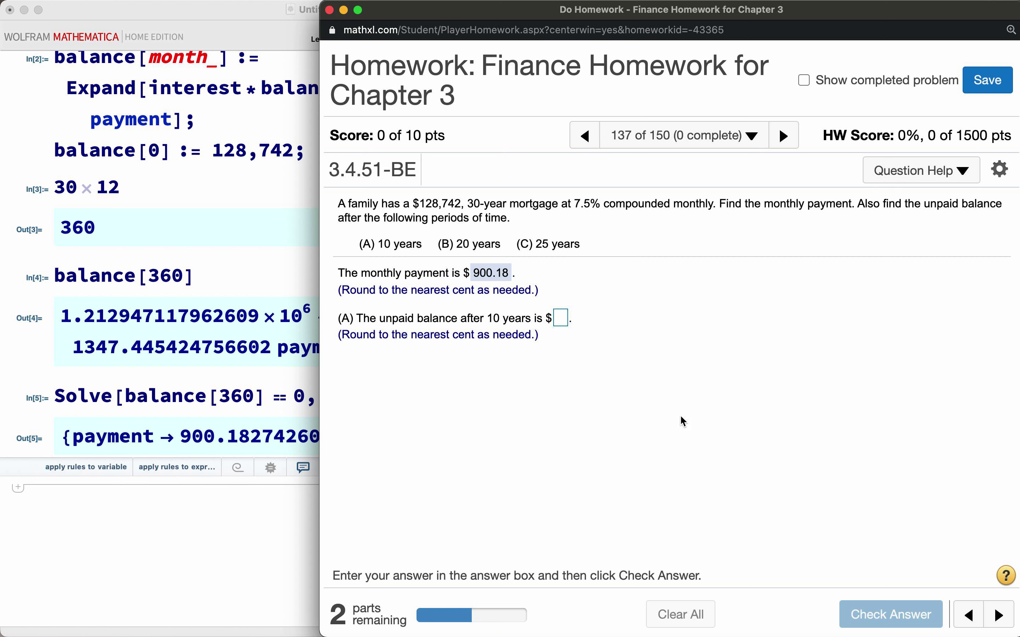
Move the homework window clear of the notebook and evaluate balance[120] in a new Mathematica cell for the 10-year balance
drag(392, 14, 713, 13)
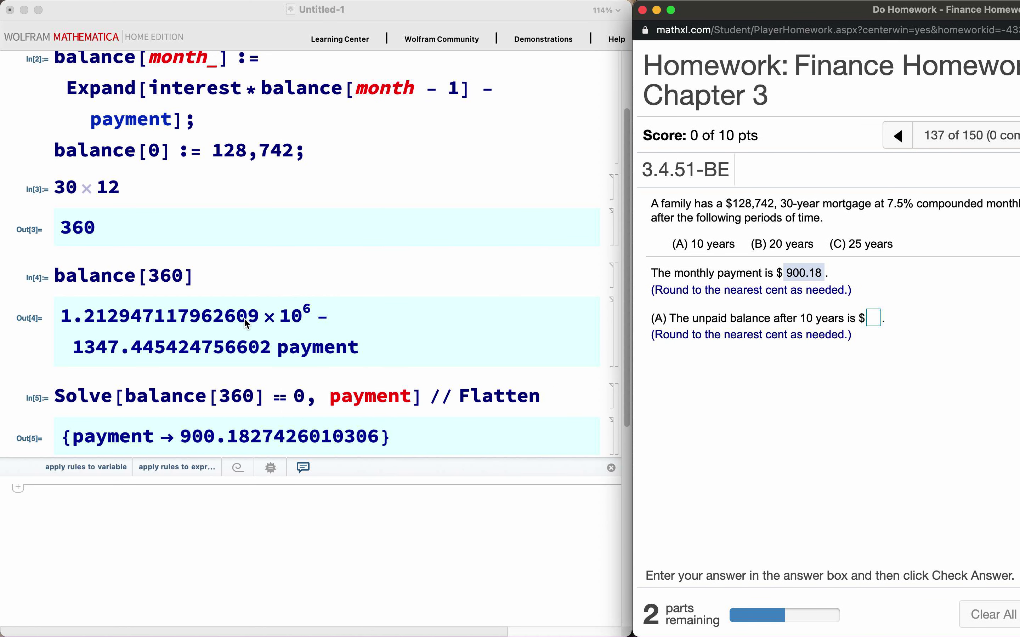
scroll(247, 323, down, 5)
click(133, 397)
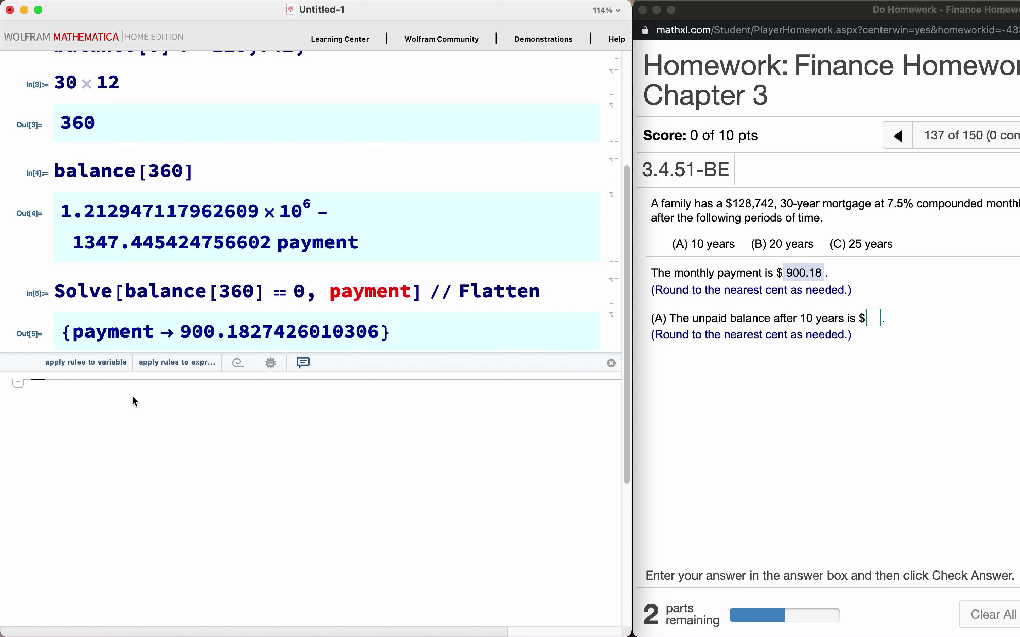
text(b)
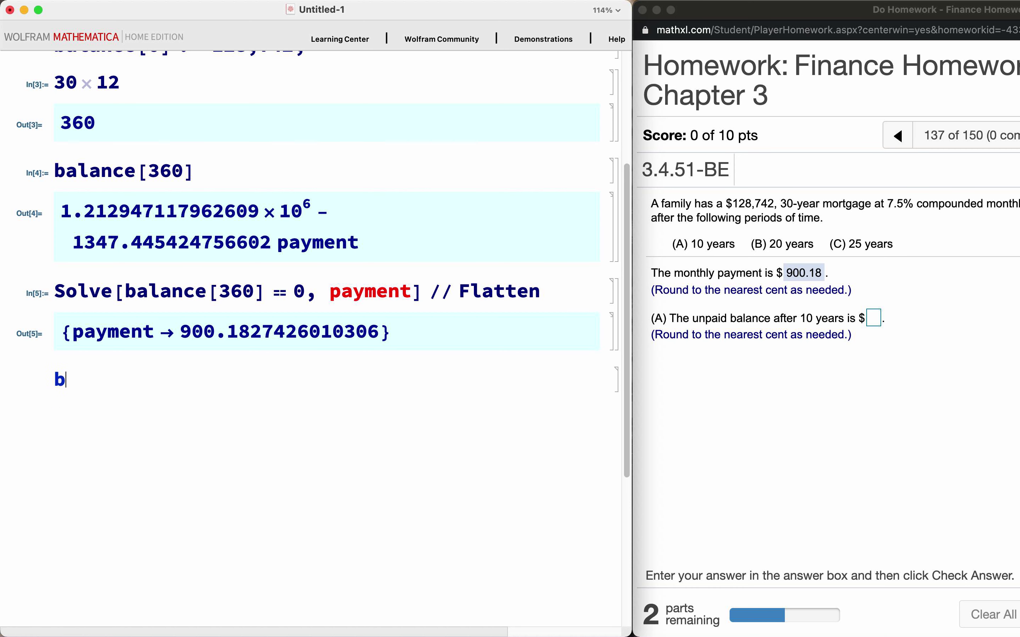
text(alance[)
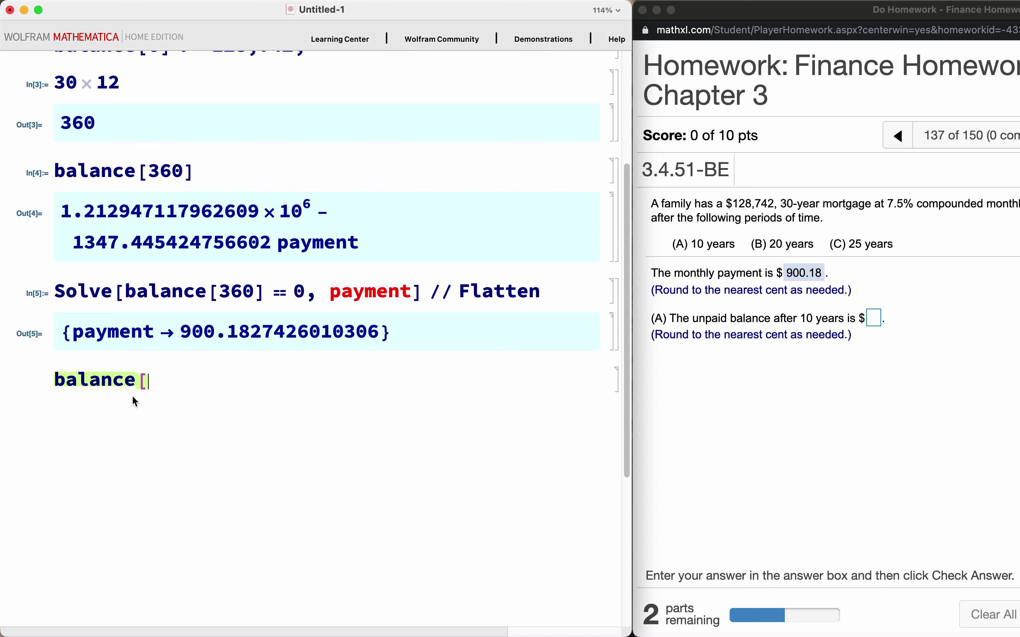
text(10 12])
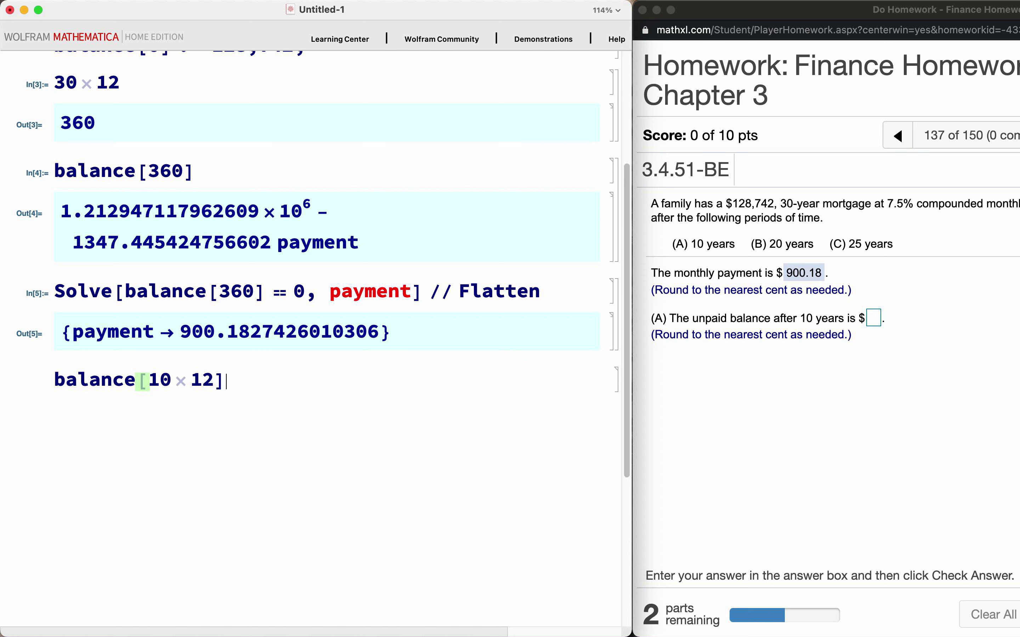
key(BackSpace)
key(BackSpace)
key(BackSpace)
key(BackSpace)
key(BackSpace)
text(20])
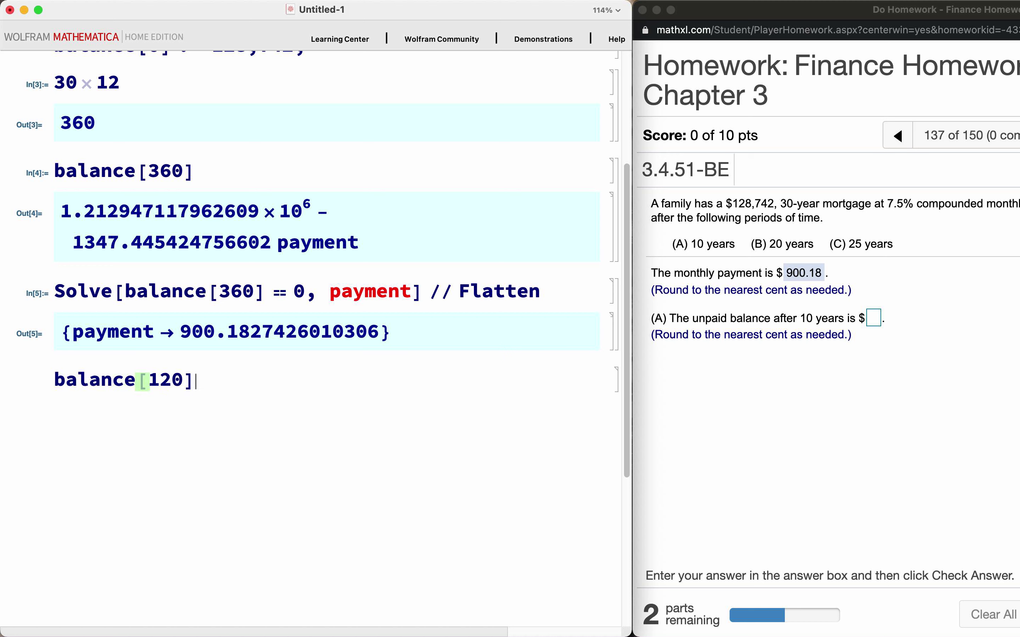
key(shift+Return)
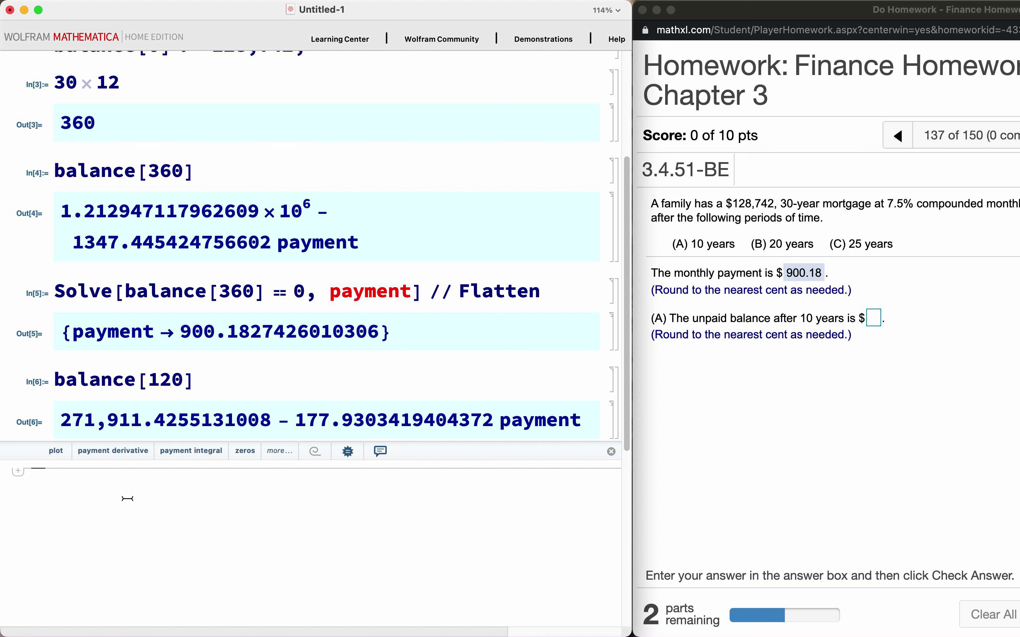
Evaluate balance[120] /. payment -> payment /. %5 in a new cell to get the unpaid balance after 10 years
text(bala)
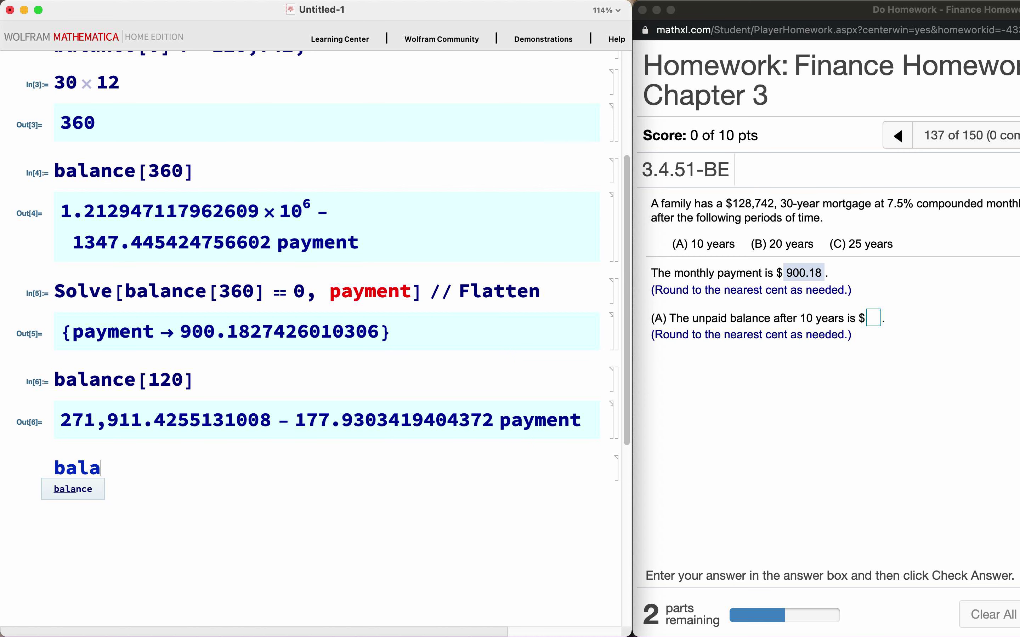
text(nce[)
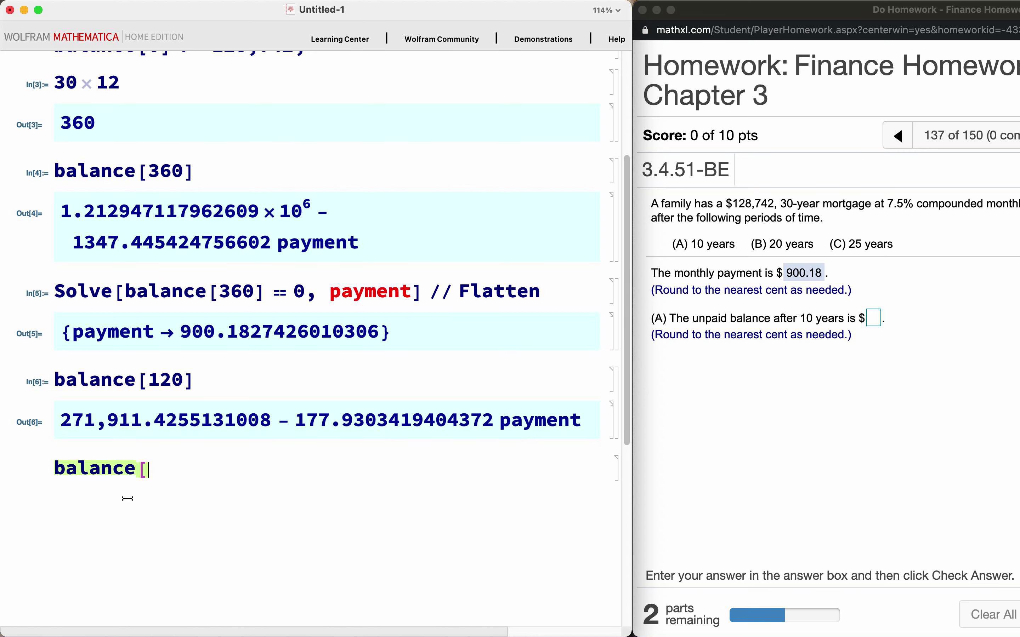
text(120] /. pay)
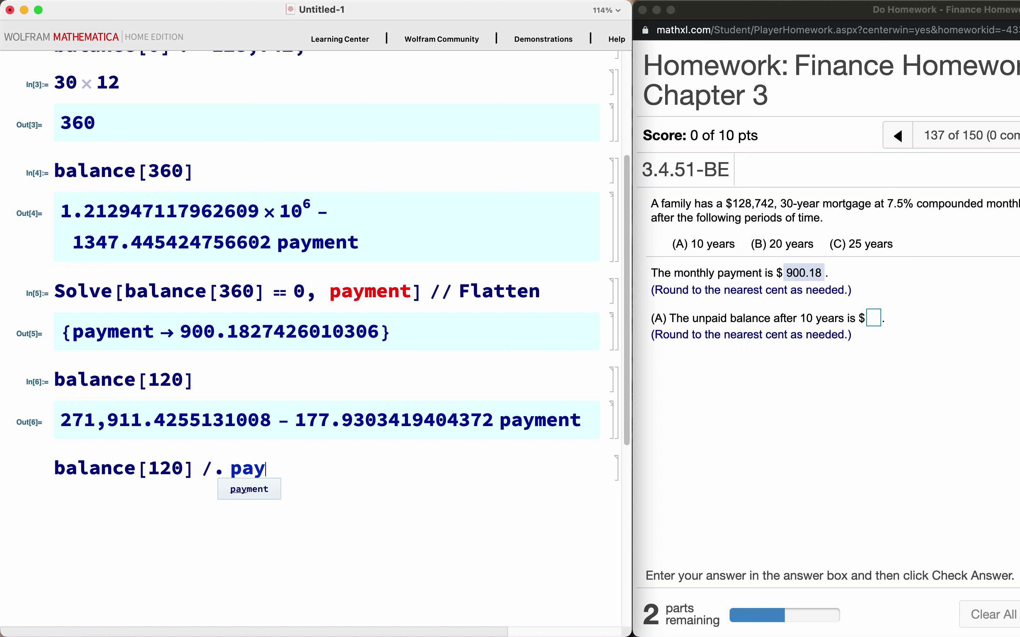
text(ment ->)
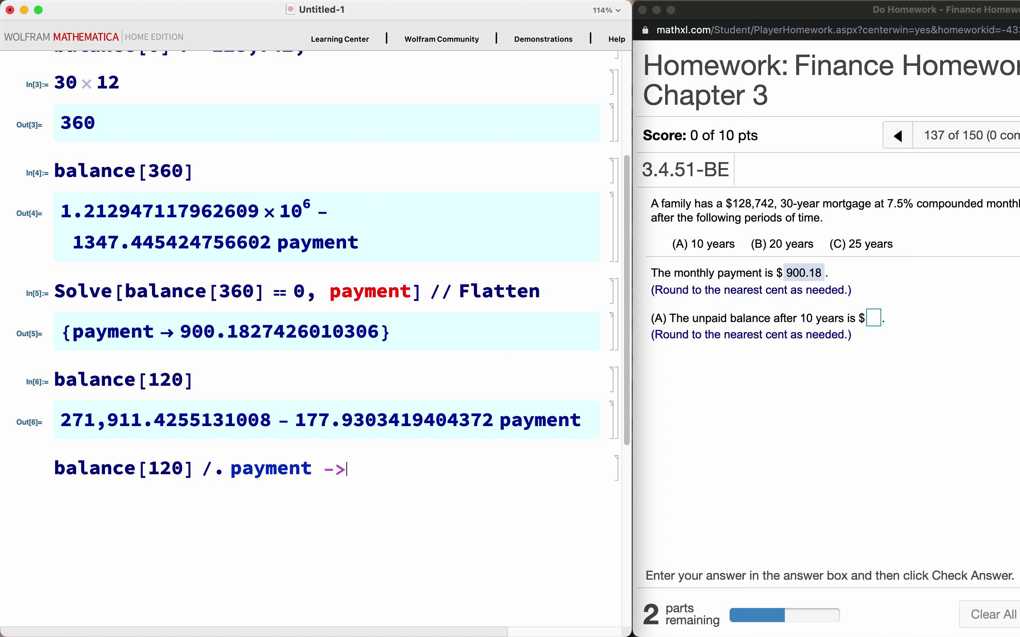
key(BackSpace)
key(BackSpace)
text(→ payment /.)
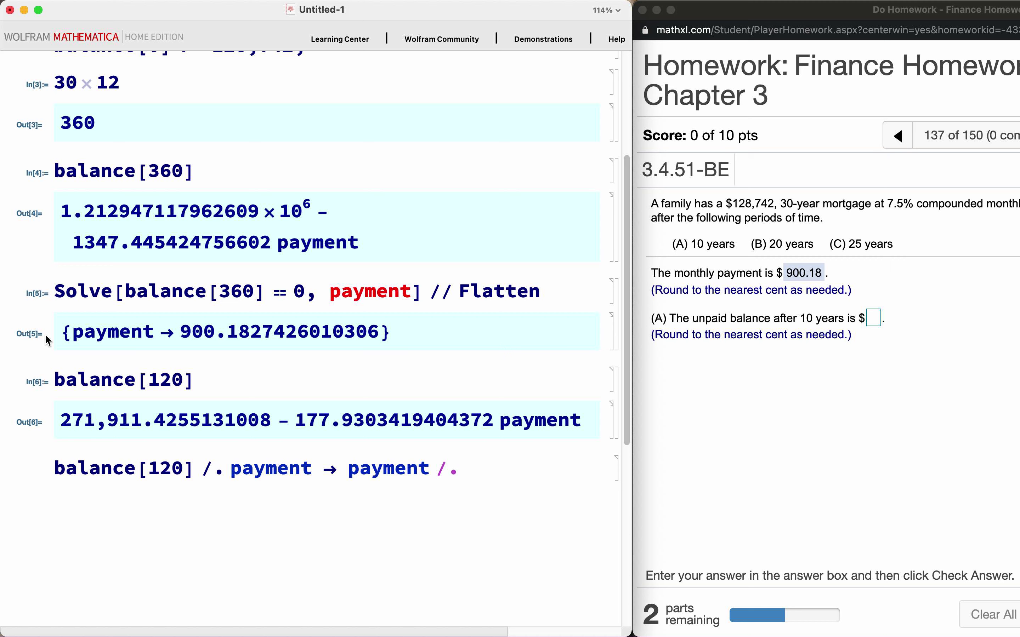
mouse_move(46, 336)
mouse_down()
mouse_move(57, 331)
mouse_move(18, 317)
mouse_move(31, 354)
mouse_move(62, 333)
mouse_up()
text(%5)
key(shift+Return)
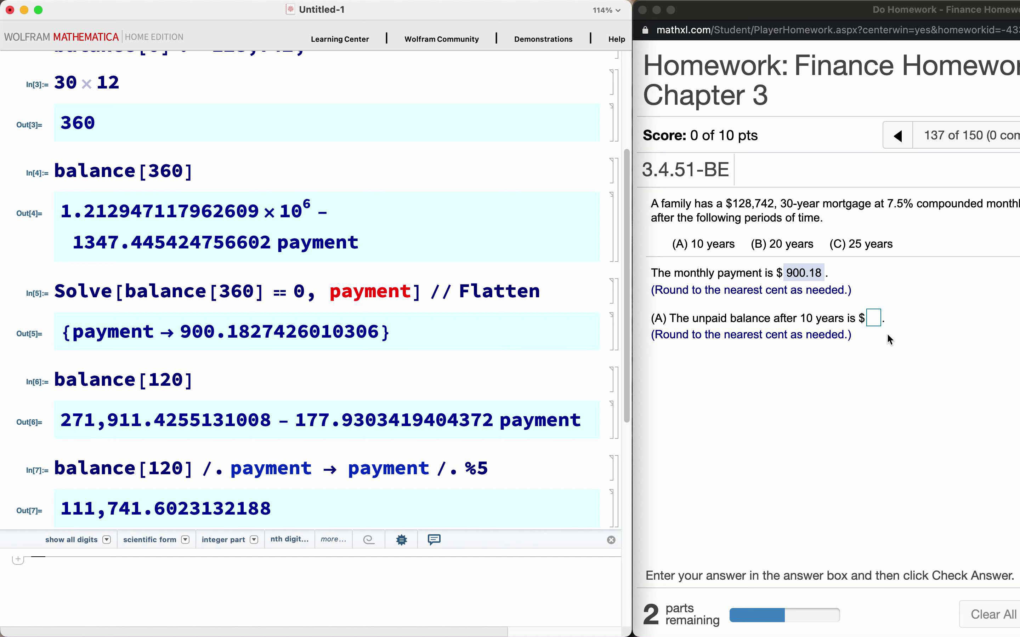
Enter 111741.60 in the homework as the unpaid balance after 10 years, check the answer and dismiss the feedback
click(876, 322)
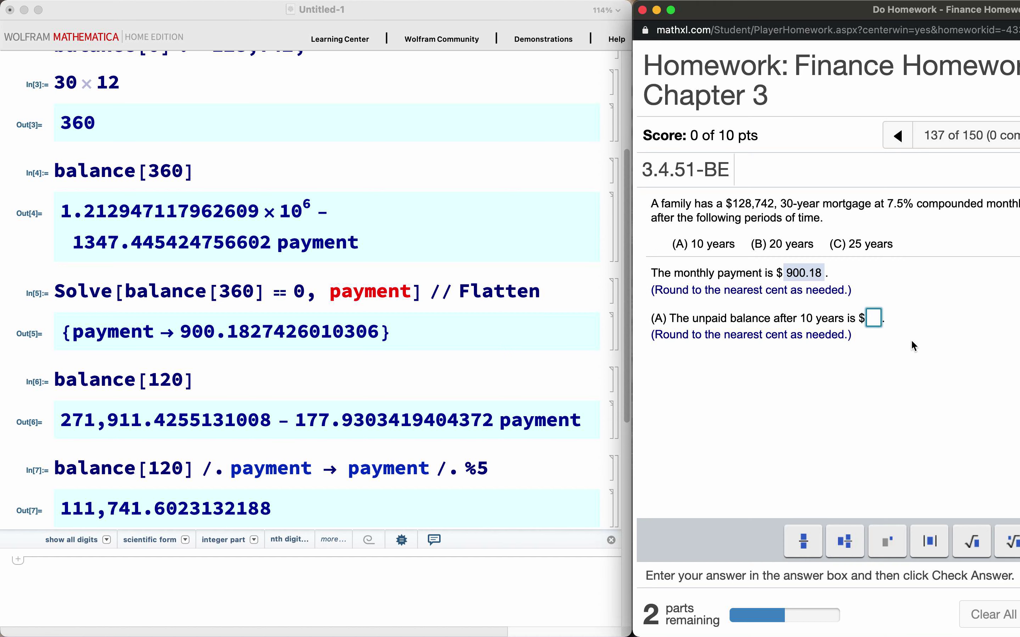
text(111741.60)
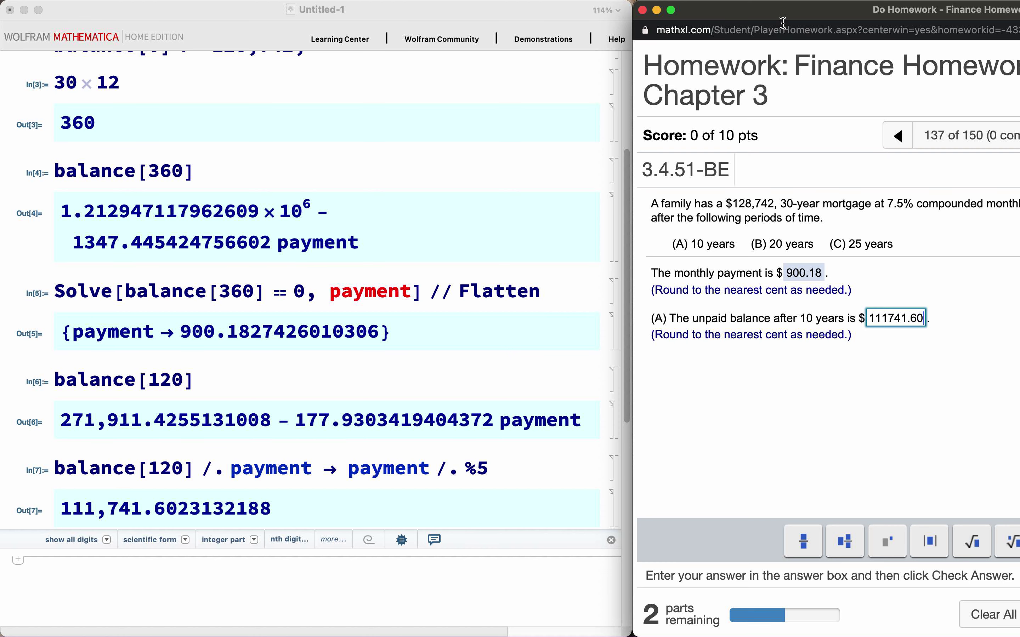
drag(761, 17, 528, 18)
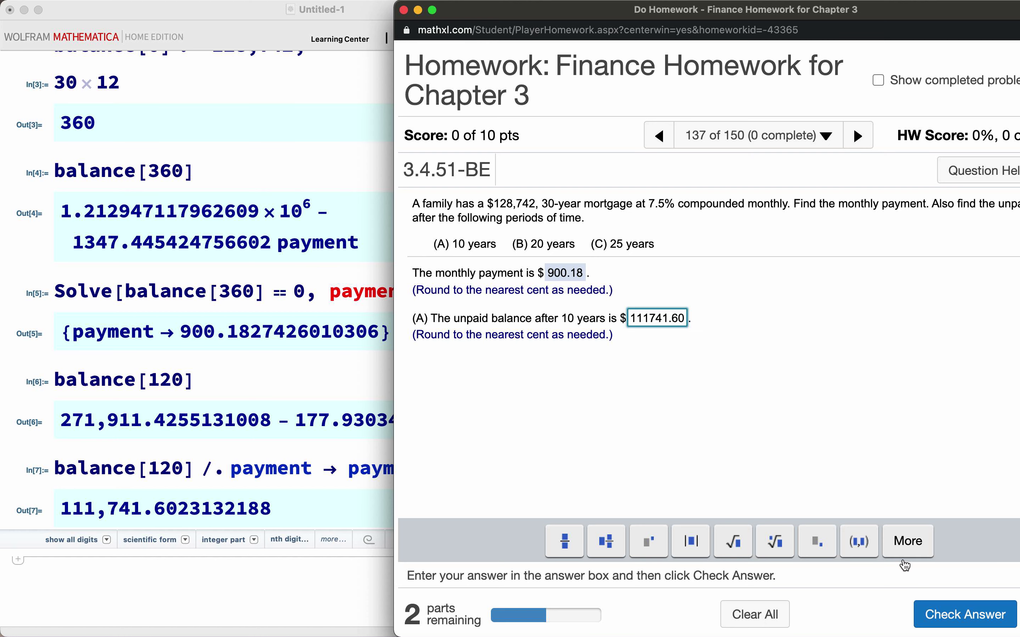
click(936, 620)
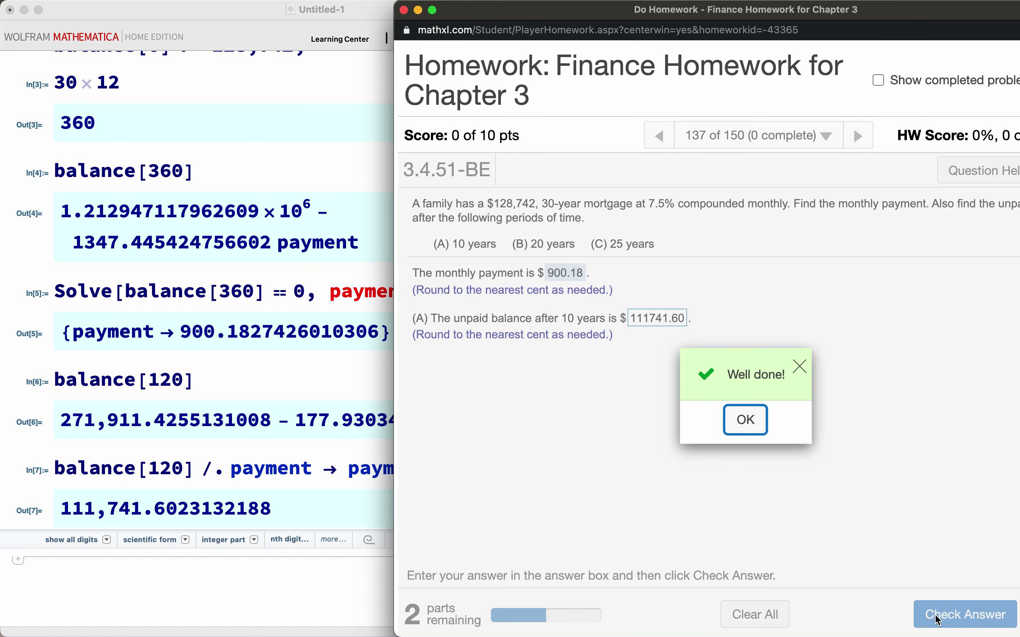
click(749, 425)
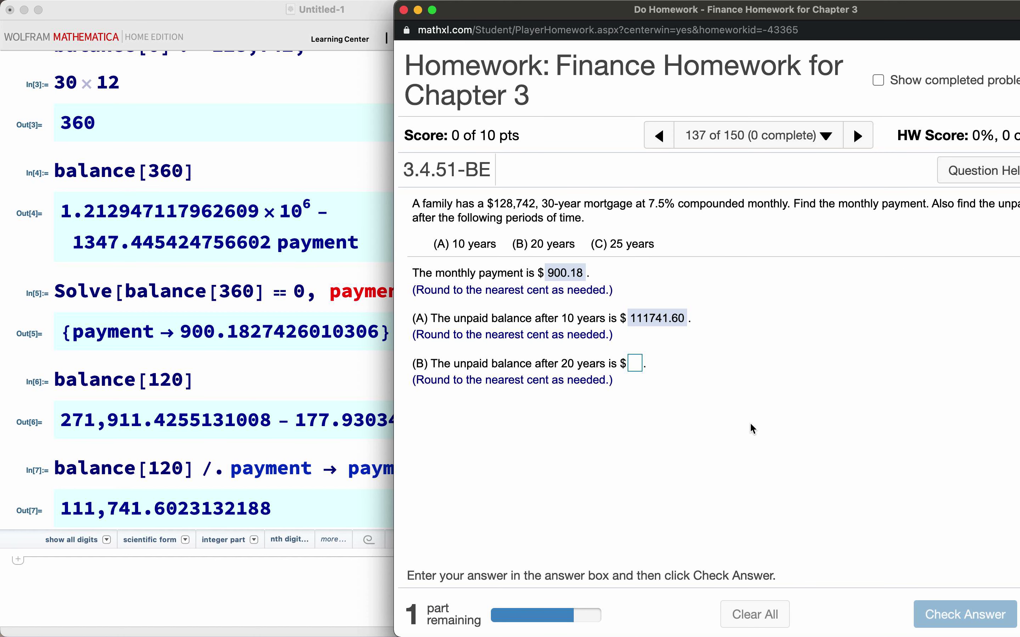
Move the homework window clear of the notebook and evaluate x + y in a new Mathematica cell
drag(466, 13, 722, 16)
scroll(343, 354, down, 3)
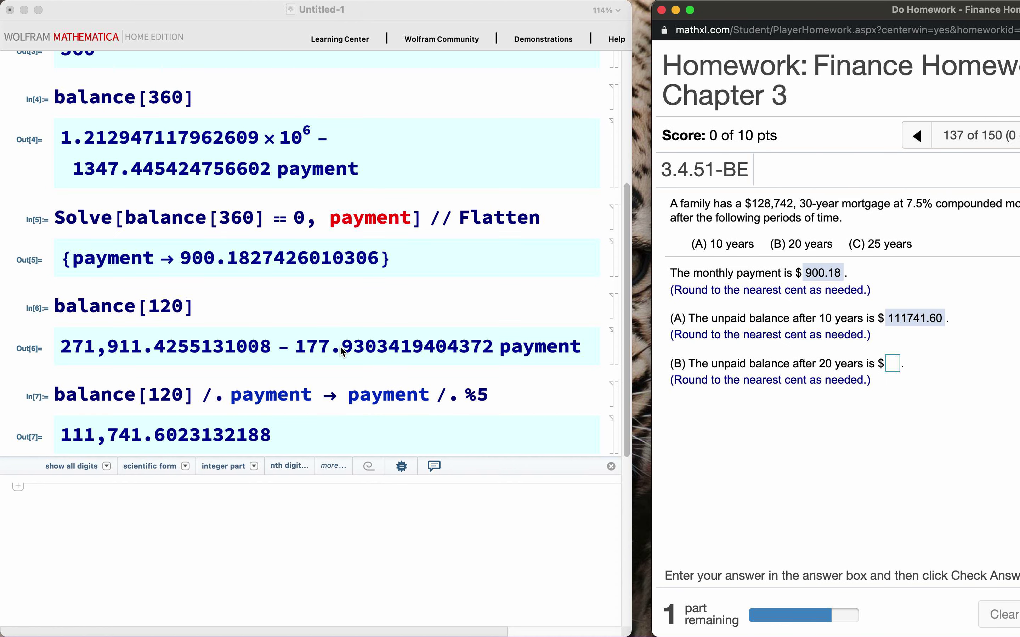
click(122, 506)
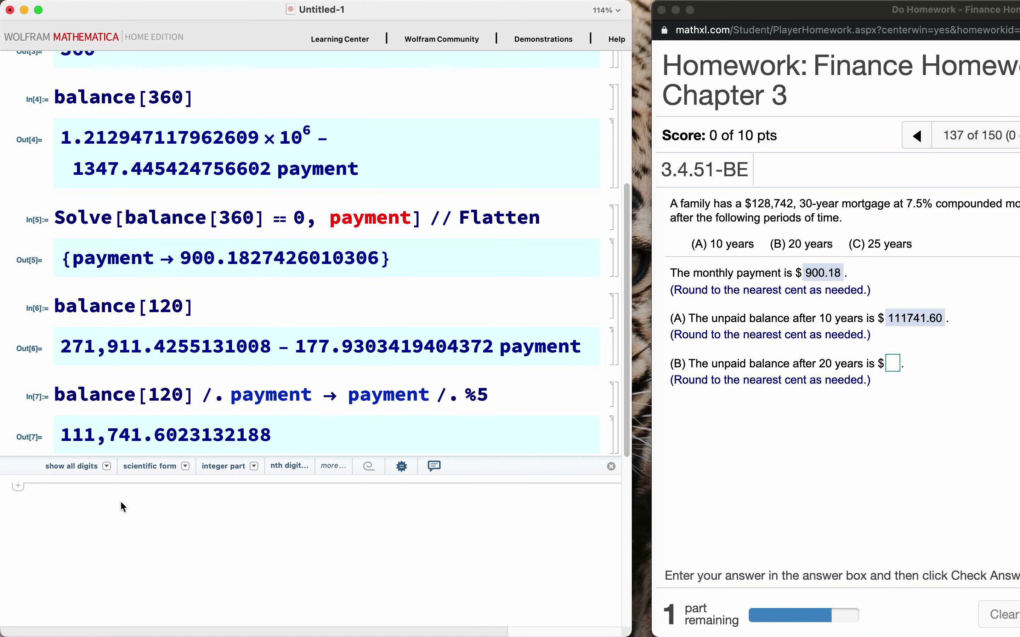
text(x )
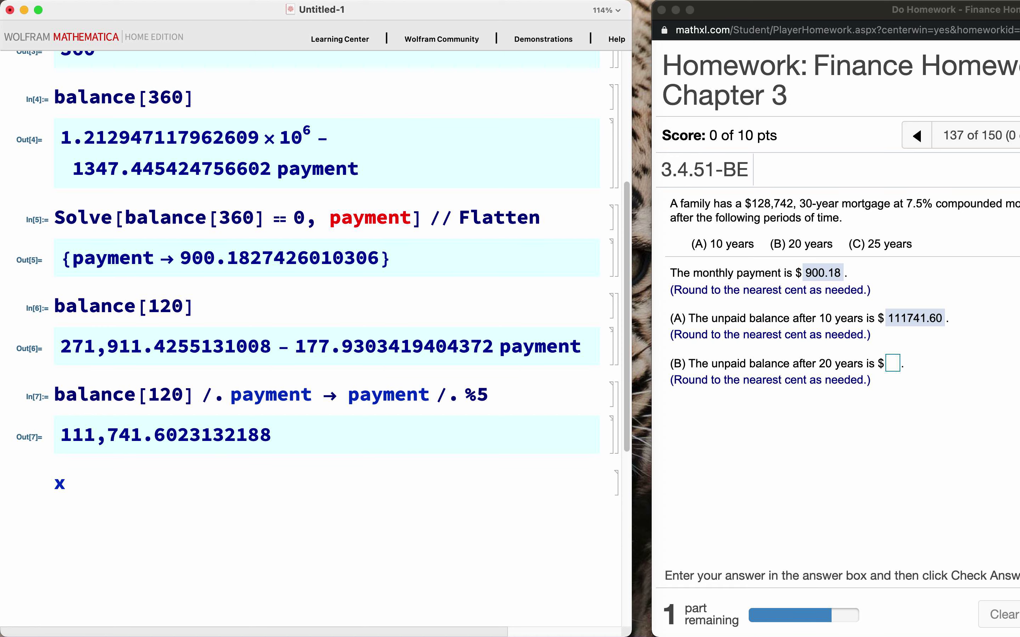
text(+ y)
key(shift+Return)
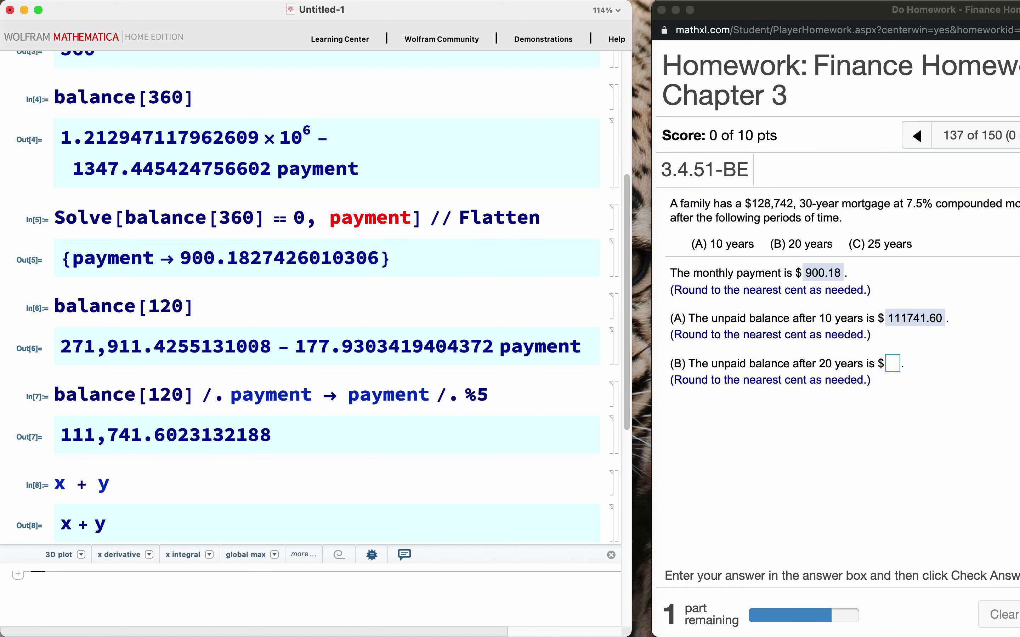
Evaluate x + y /. x -> 3 /. y -> 4 in a new cell to demonstrate chained replacement
text(x)
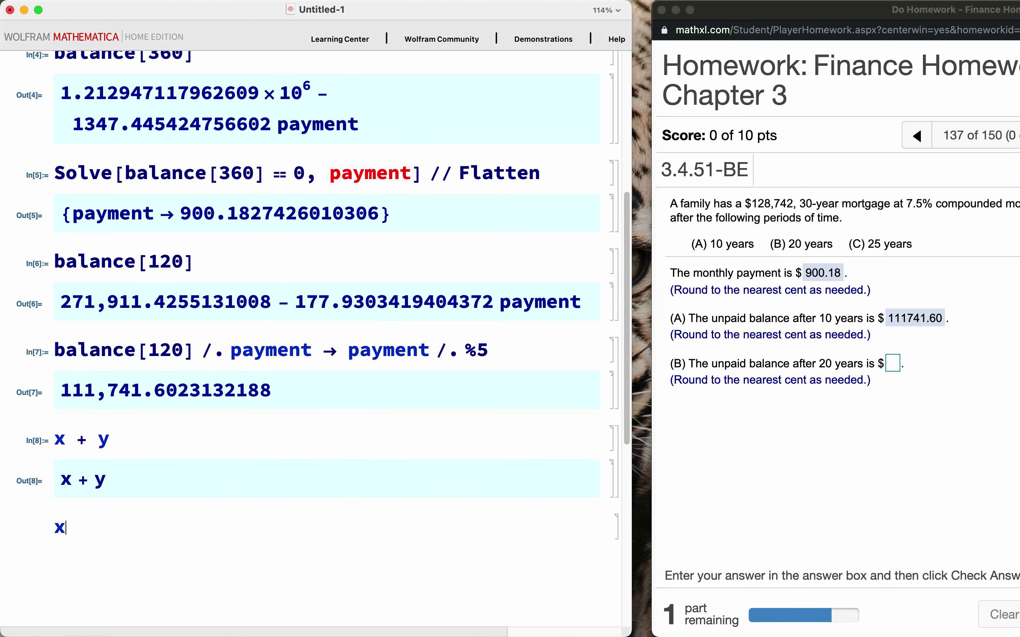
text(+y/.)
text(x->3)
text(/.y->)
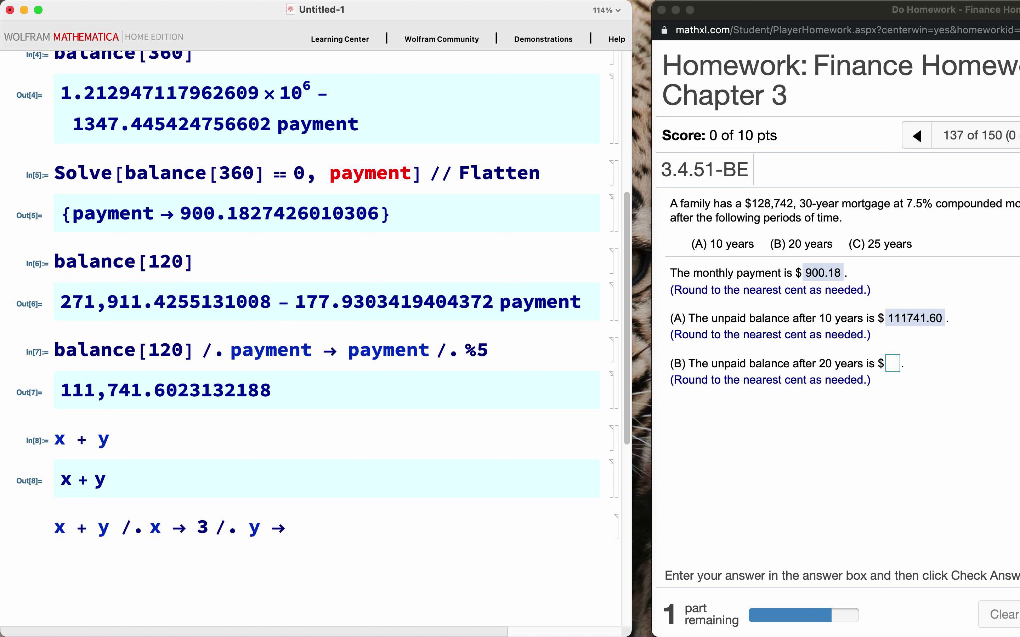
text( 4)
key(shift+Return)
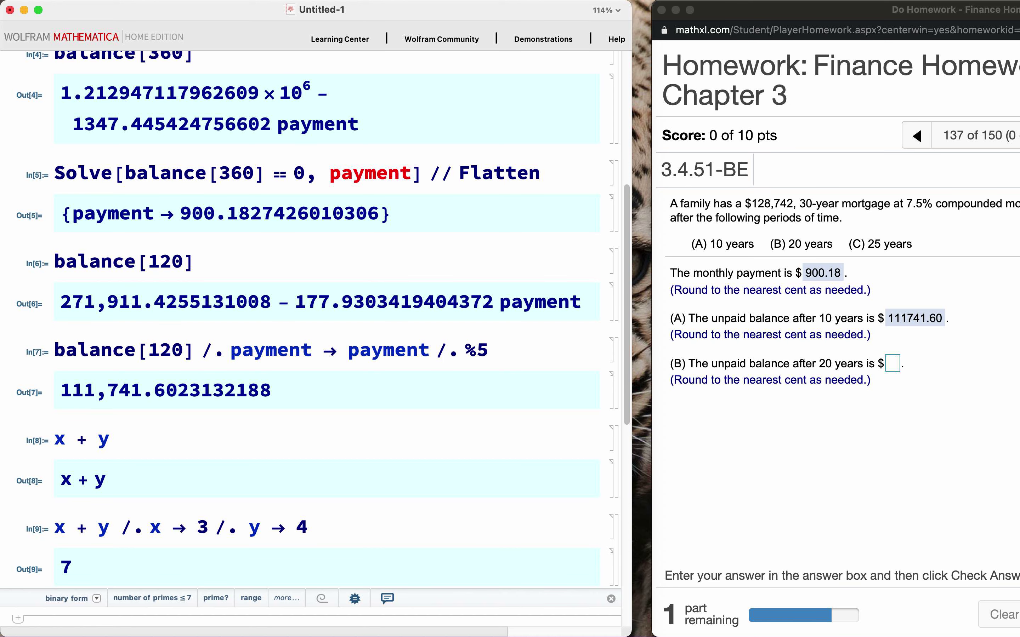
Evaluate %9 in a new cell to recall the result of output 9
scroll(312, 295, down, 5)
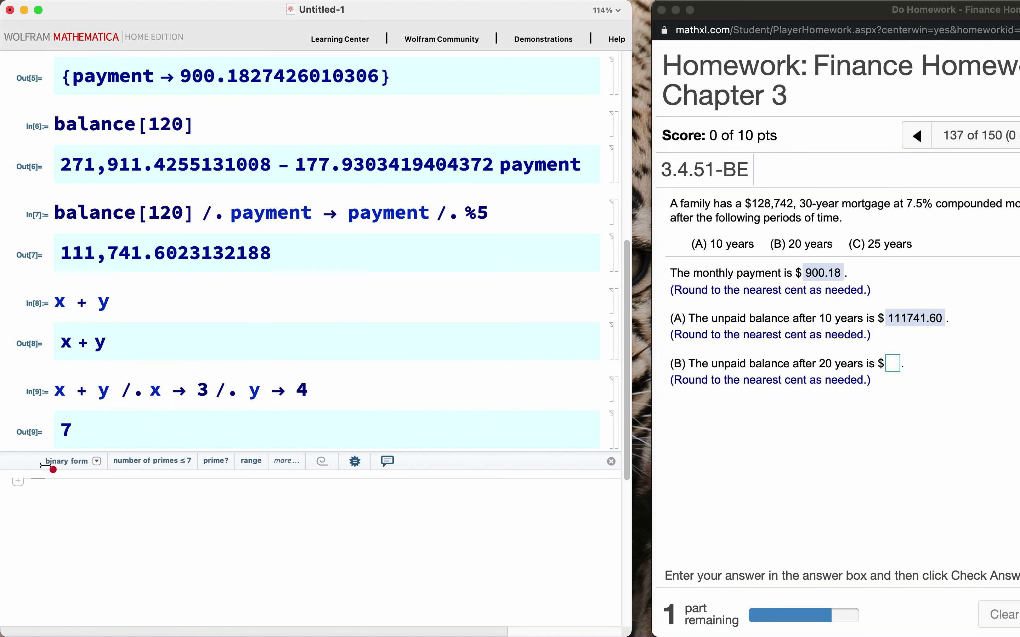
mouse_move(38, 452)
mouse_down()
mouse_move(56, 441)
mouse_move(22, 407)
mouse_move(7, 443)
mouse_move(51, 450)
mouse_up()
text(%)
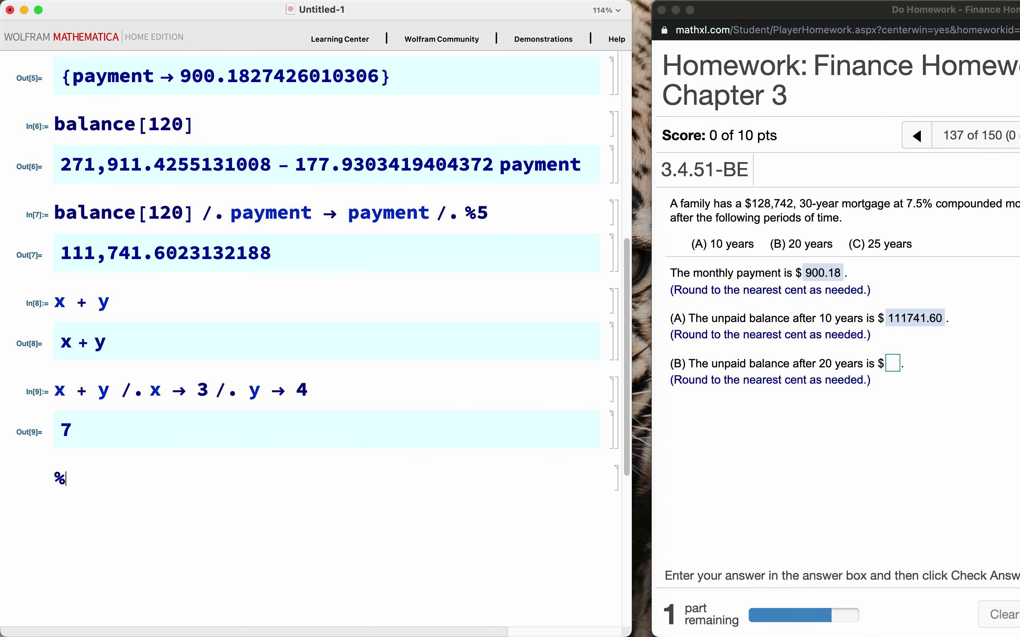
text(9)
key(shift+Return)
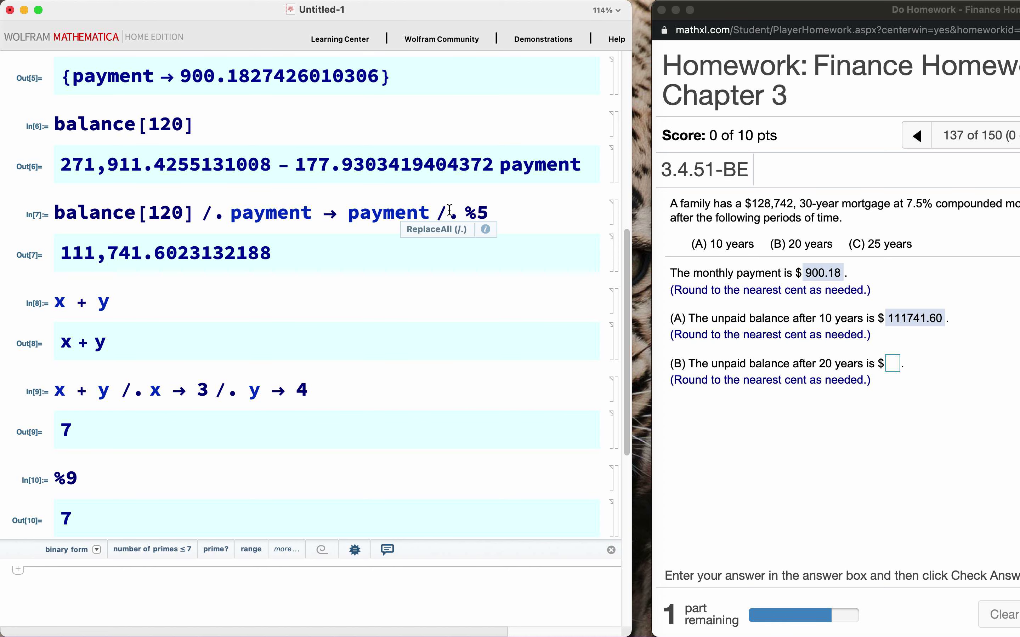
Move the homework window up against the notebook and evaluate 20 12 in a new cell to get the 20-year month count
scroll(449, 211, up, 3)
scroll(449, 210, down, 3)
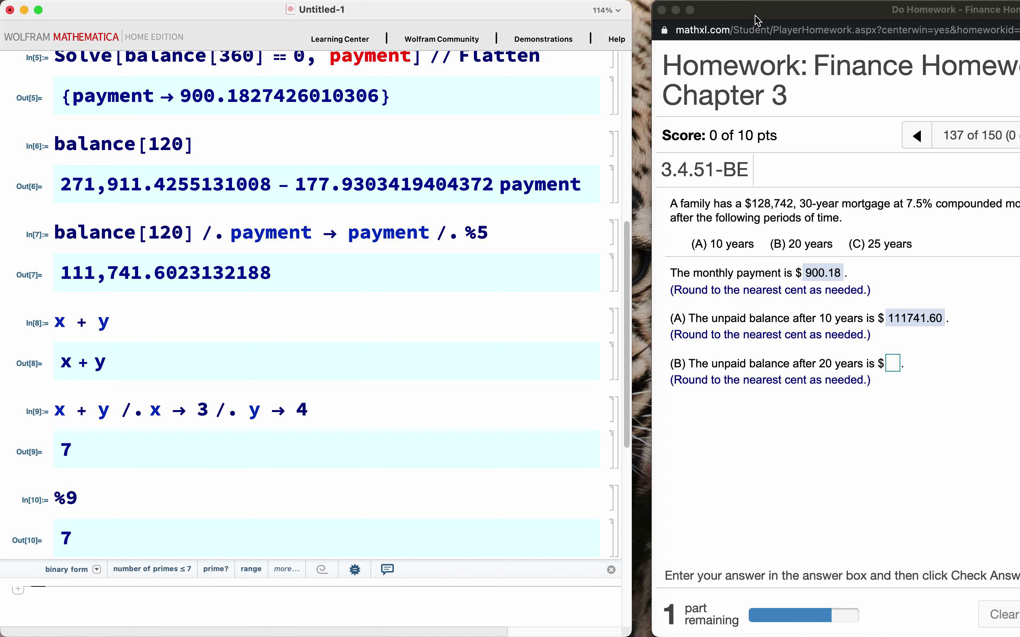
drag(760, 15, 742, 14)
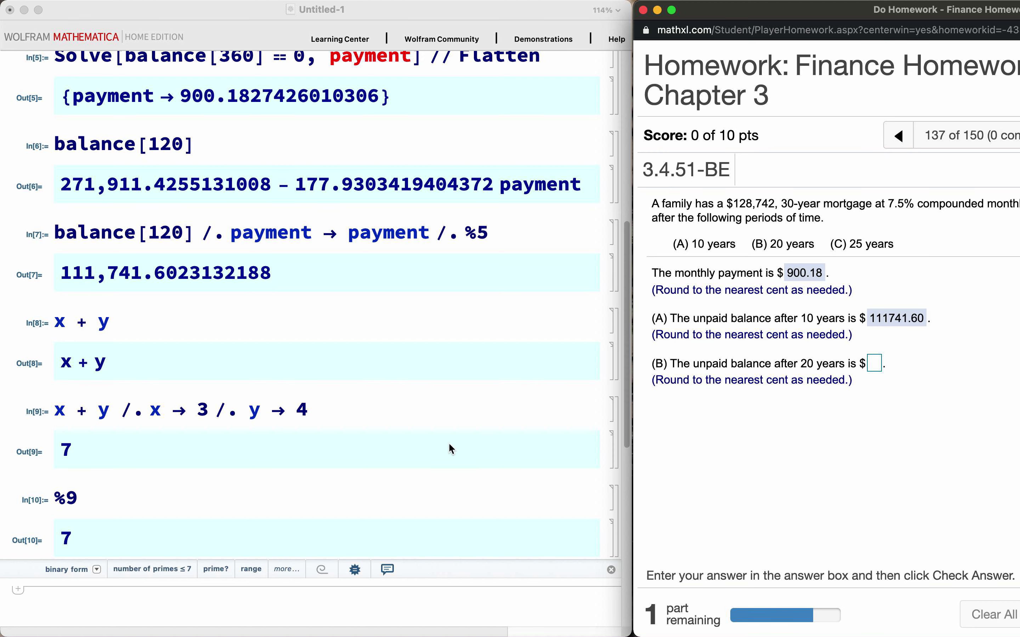
scroll(449, 445, down, 3)
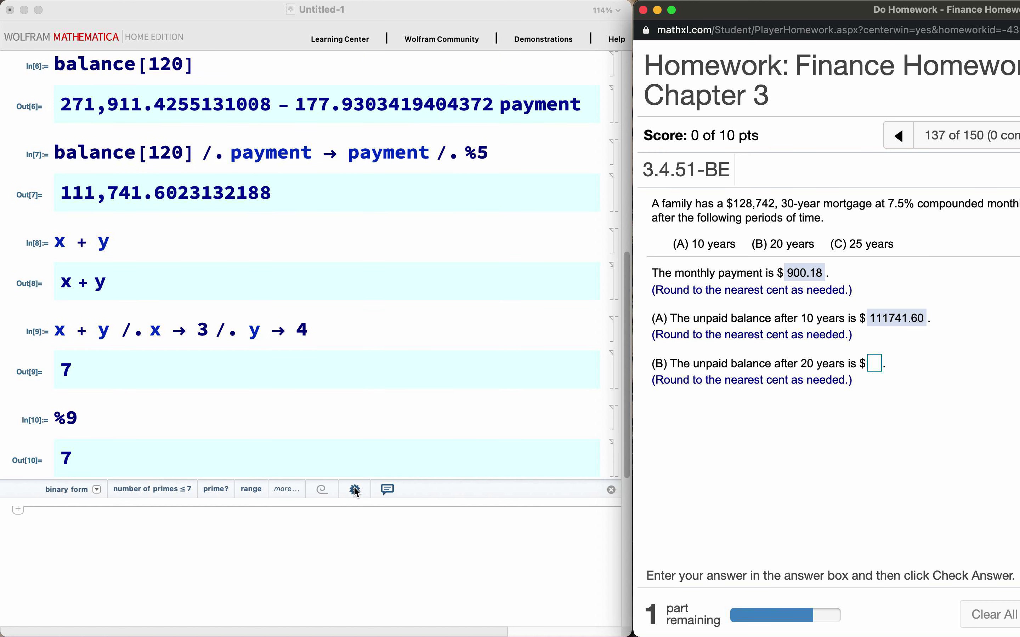
click(215, 529)
text(2)
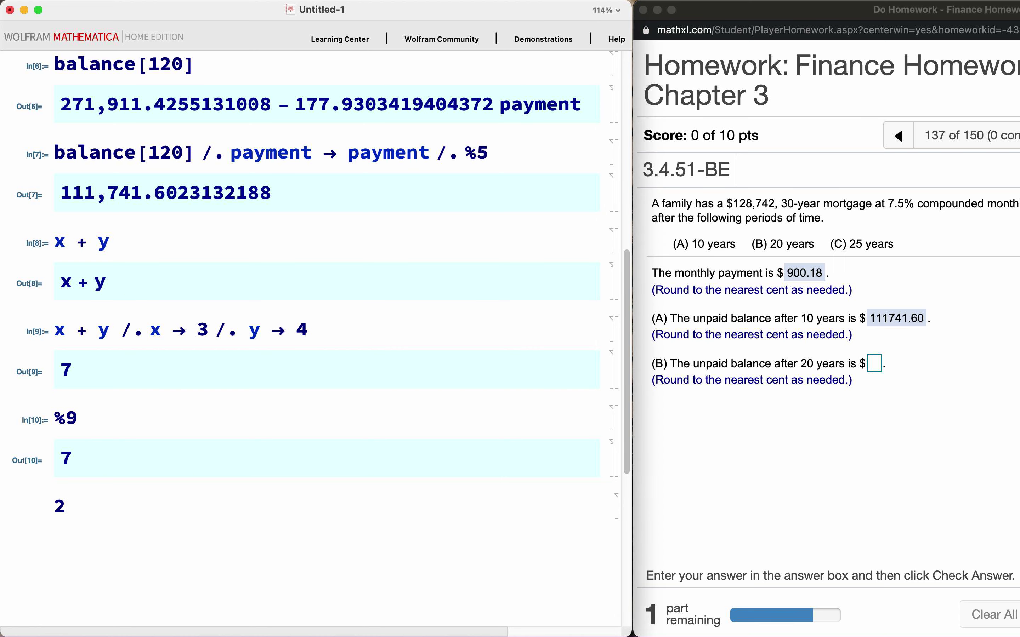
text(-)
key(BackSpace)
text(0 12)
key(shift+Return)
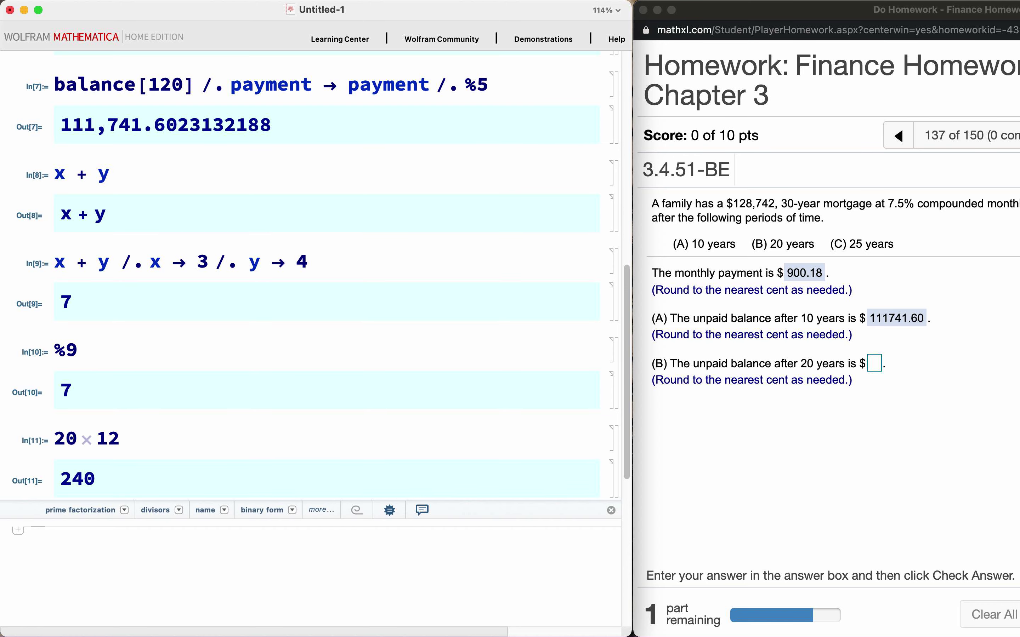
Evaluate balance[240] /. payment -> payment /. %5 in a new cell to get the unpaid balance after 20 years
text(bala)
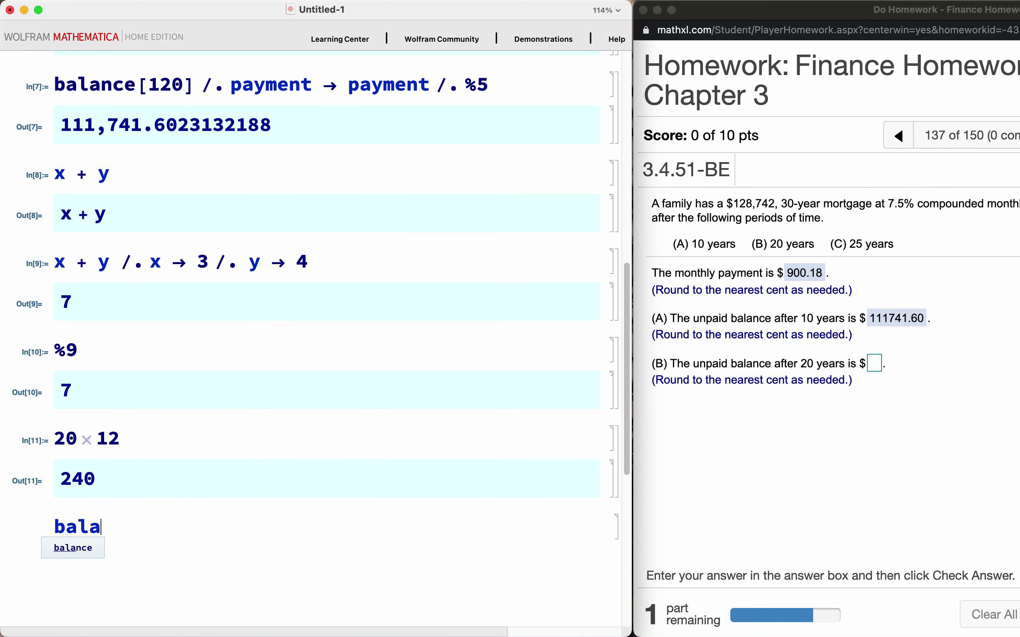
text(nce[24)
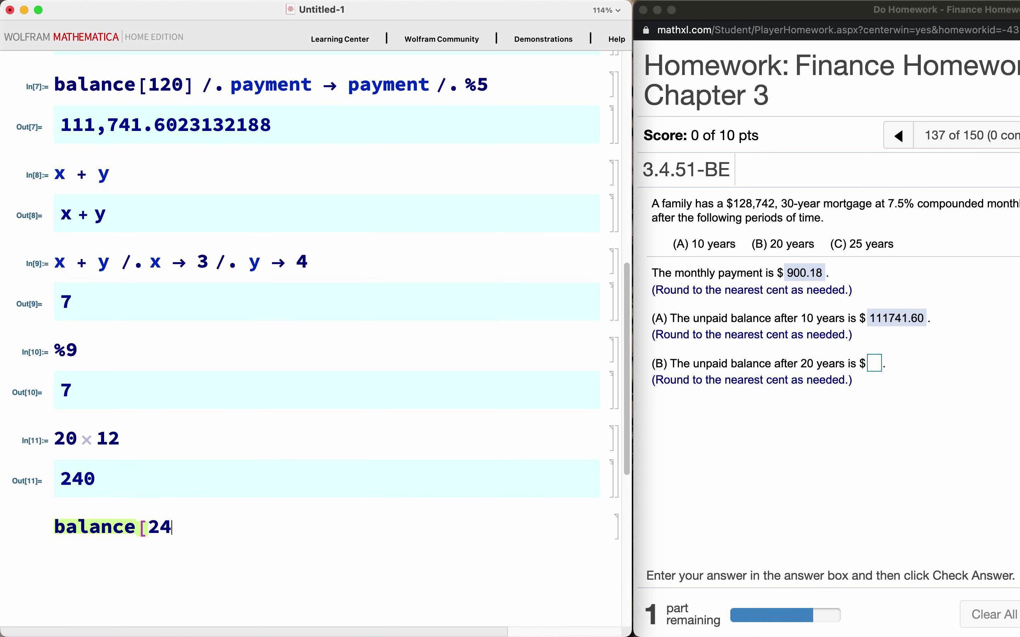
text(0] /. payment -)
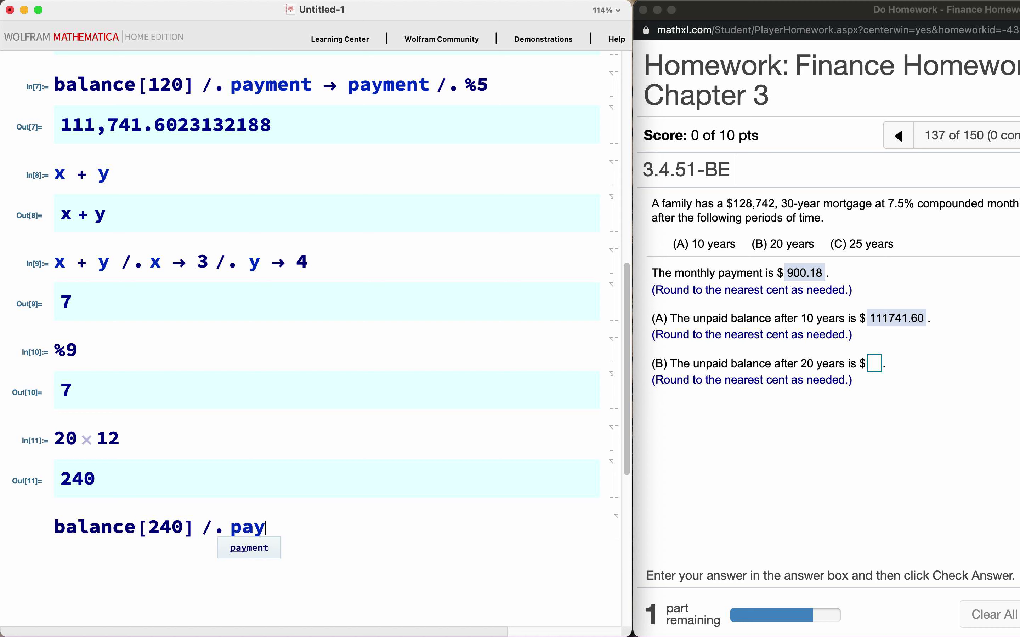
text(payment /.)
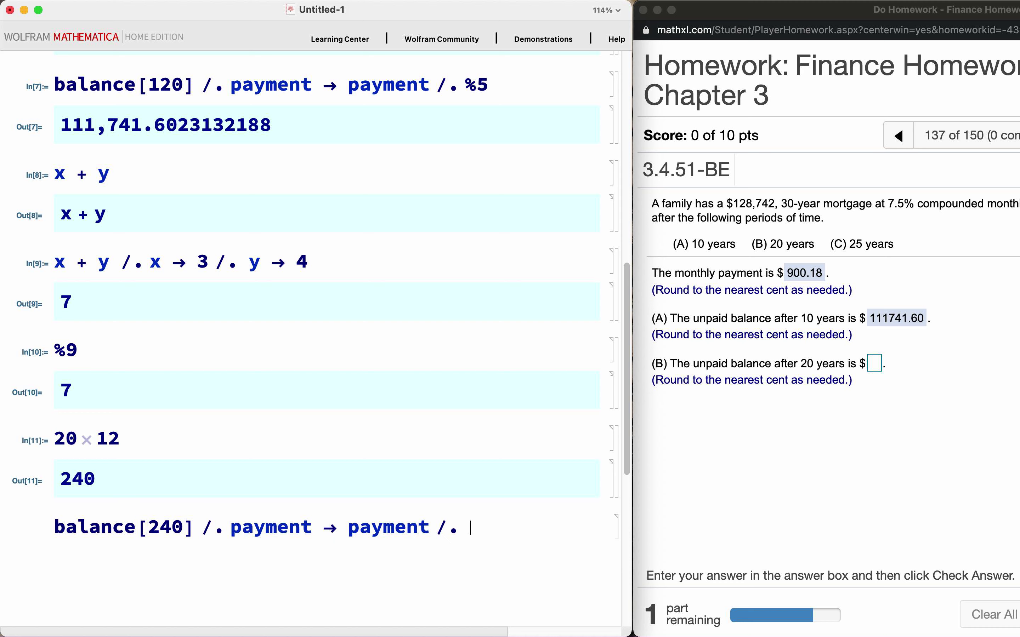
scroll(223, 476, up, 8)
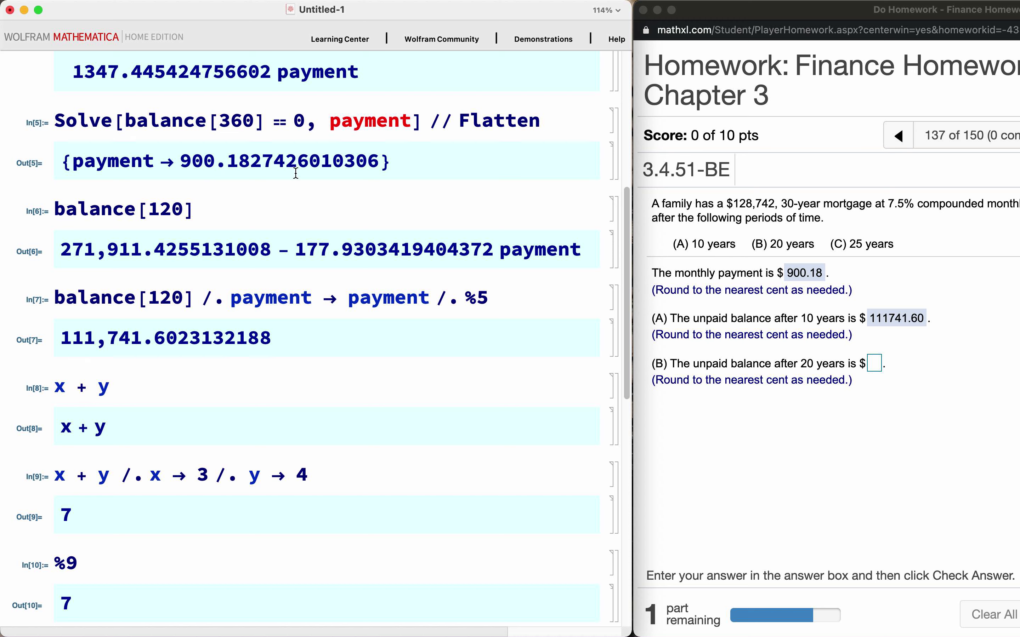
click(402, 160)
mouse_move(401, 160)
mouse_down()
mouse_move(424, 165)
mouse_move(437, 144)
mouse_up()
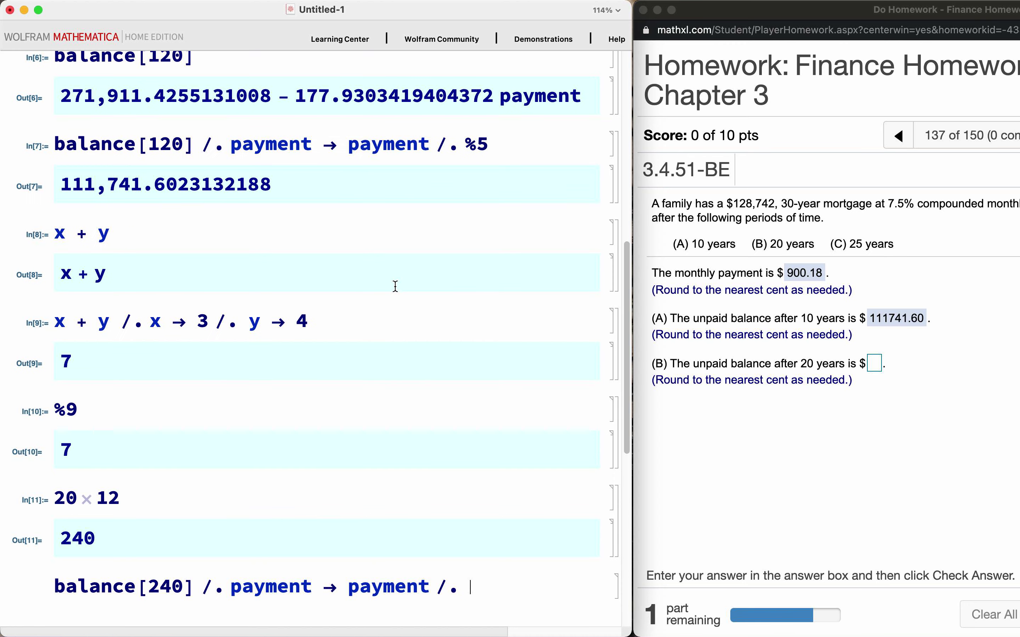
scroll(395, 287, down, 3)
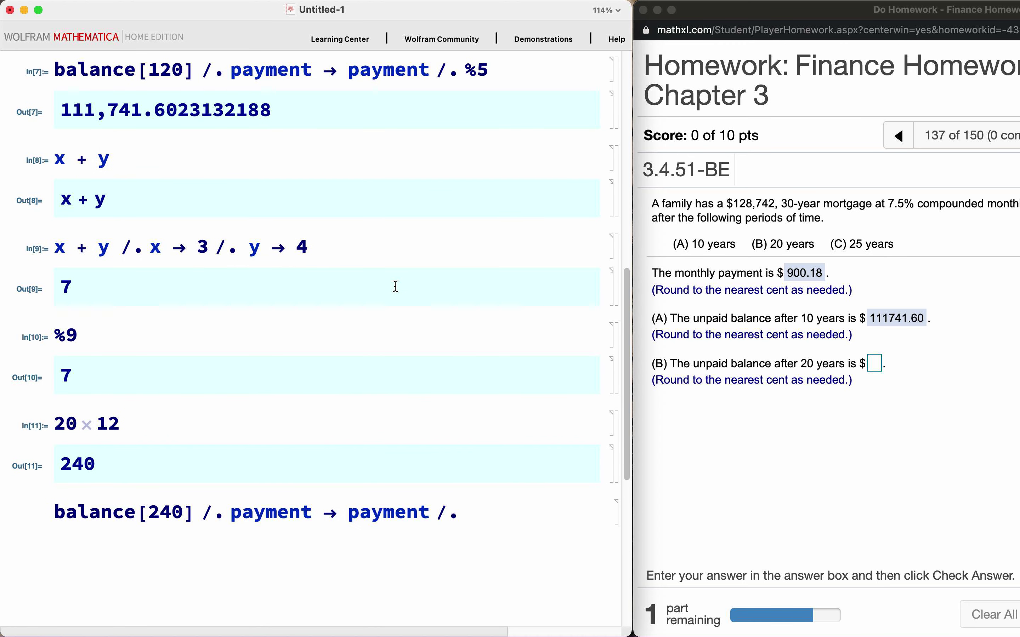
text(%5)
key(BackSpace)
key(BackSpace)
text(%5d)
key(BackSpace)
key(shift+Return)
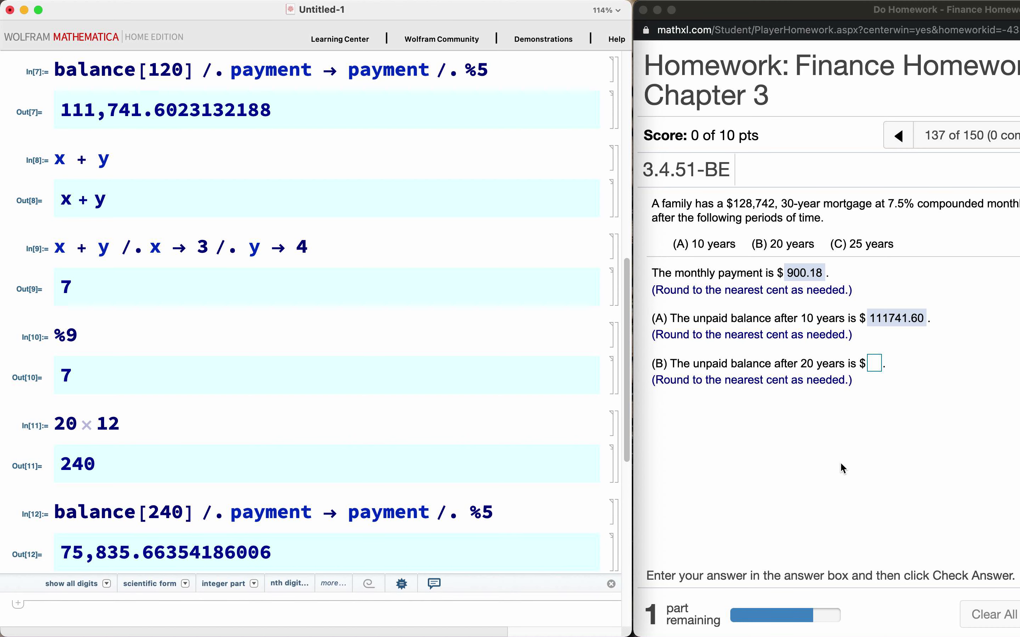
Enter 75835.66 as the homework's unpaid balance after 20 years, check the answer and dismiss the feedback
click(875, 362)
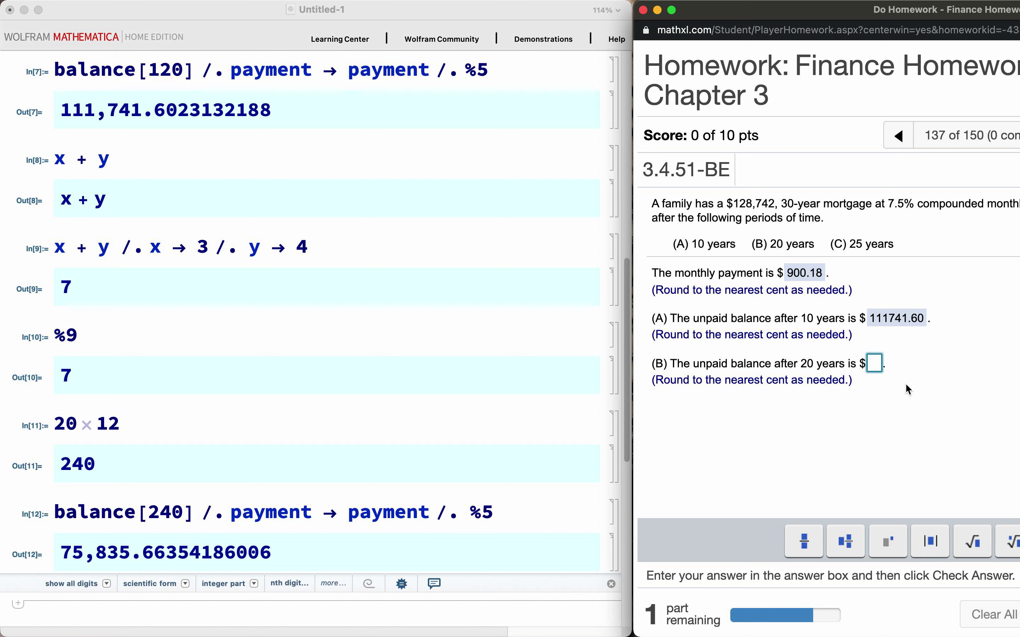
text(75835)
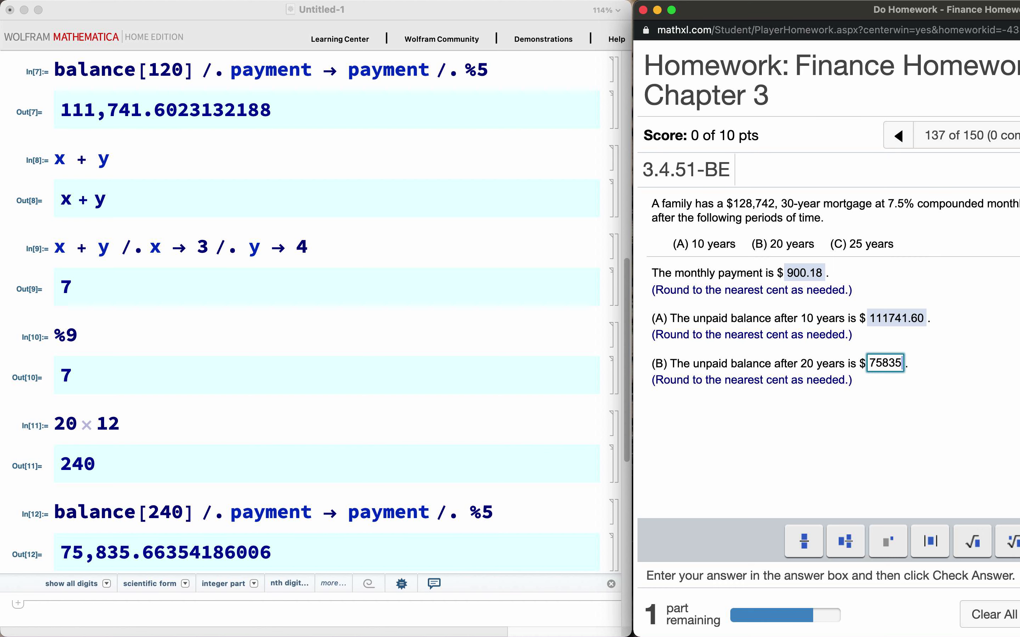
text(.66)
drag(816, 11, 617, 11)
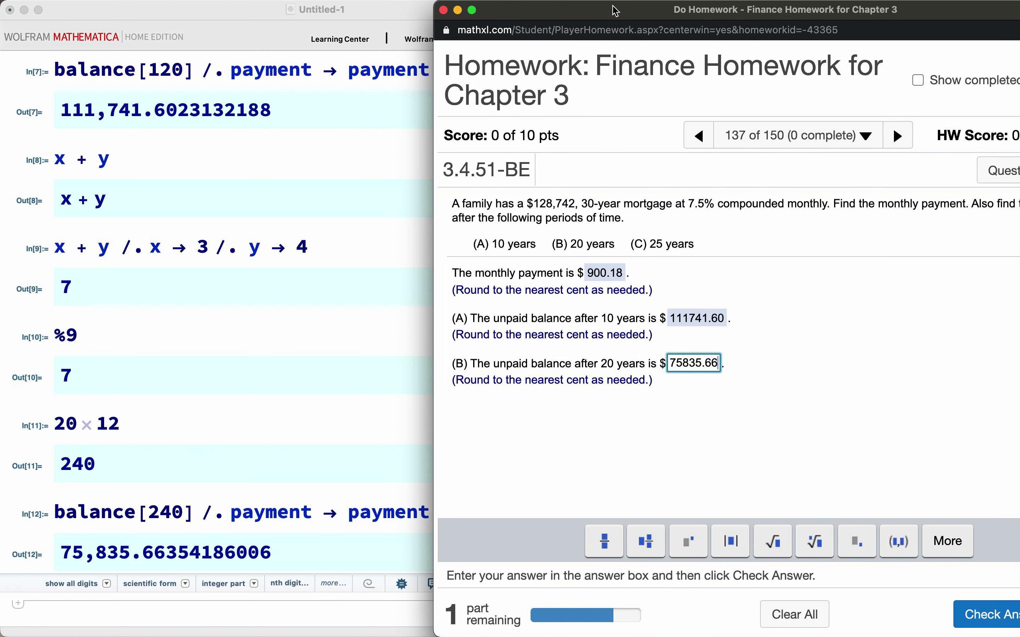
click(970, 614)
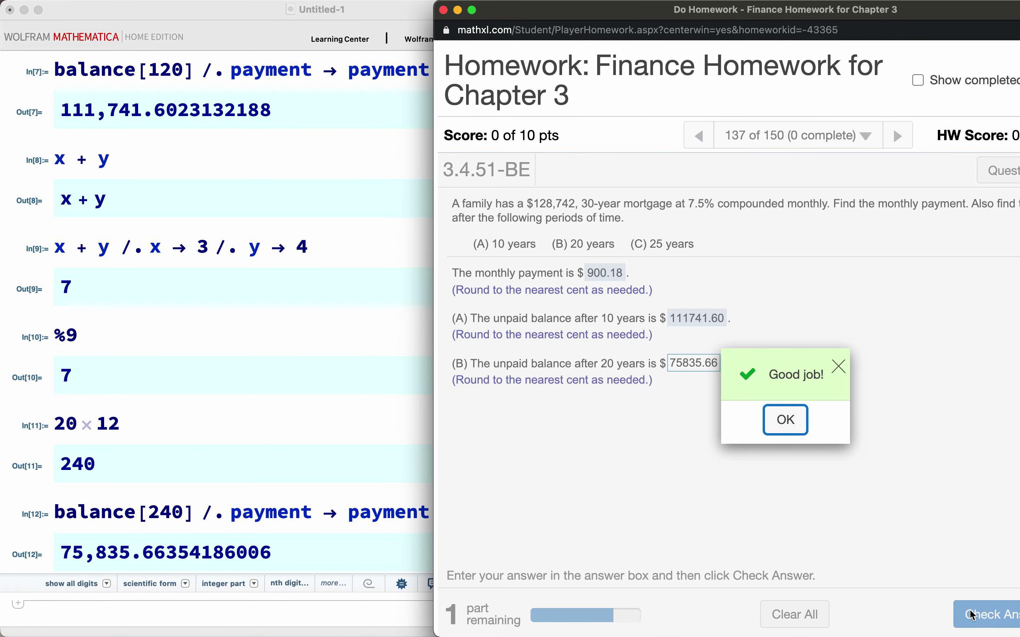
click(785, 420)
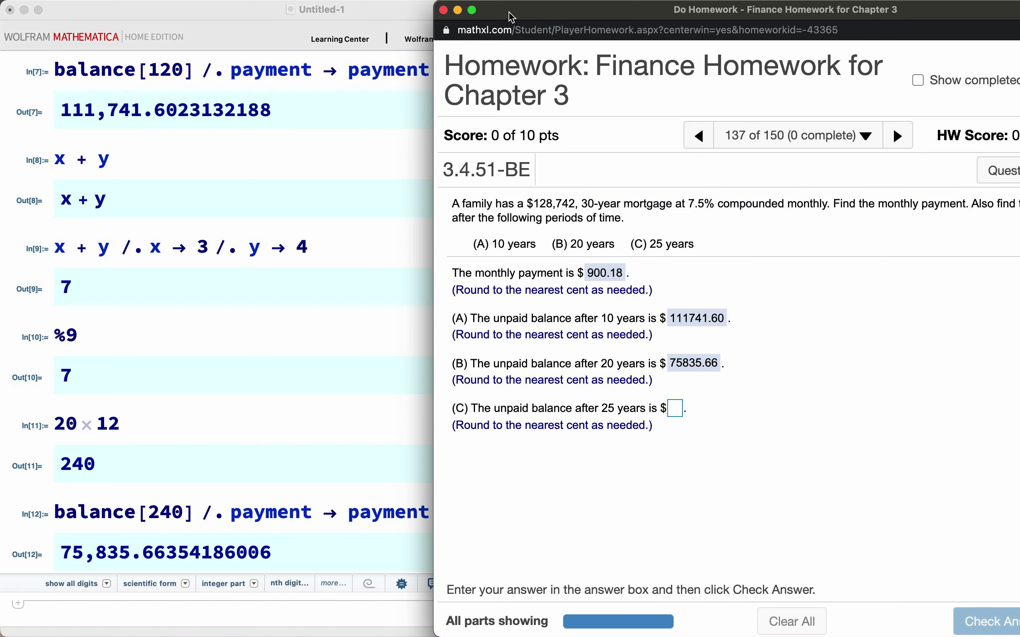
Move the homework window clear of the notebook and evaluate 25 12 in a new cell to get the 25-year month count
drag(511, 17, 710, 9)
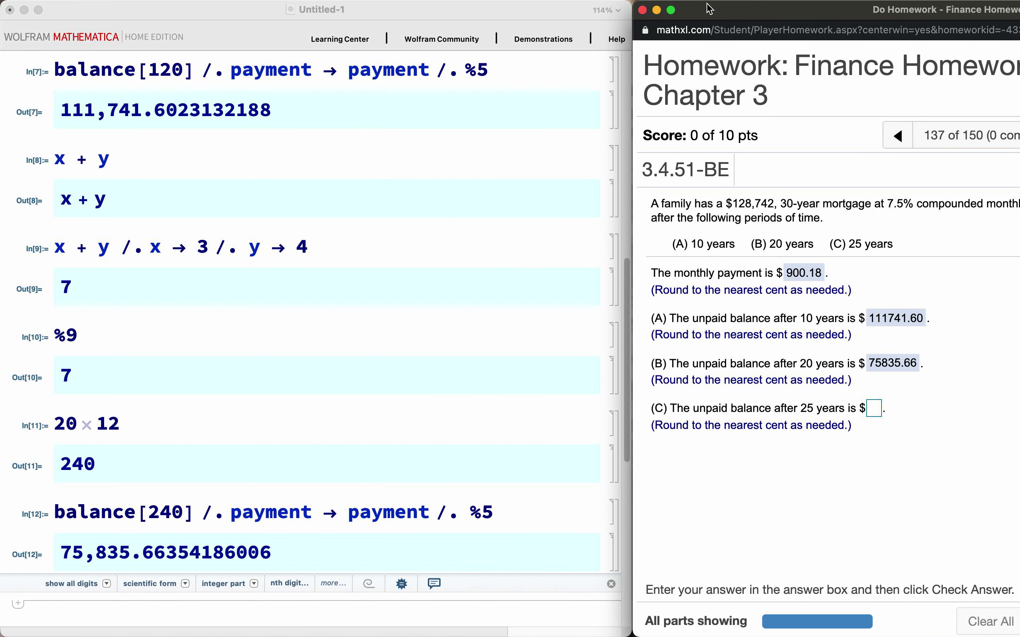
scroll(389, 324, down, 5)
click(159, 492)
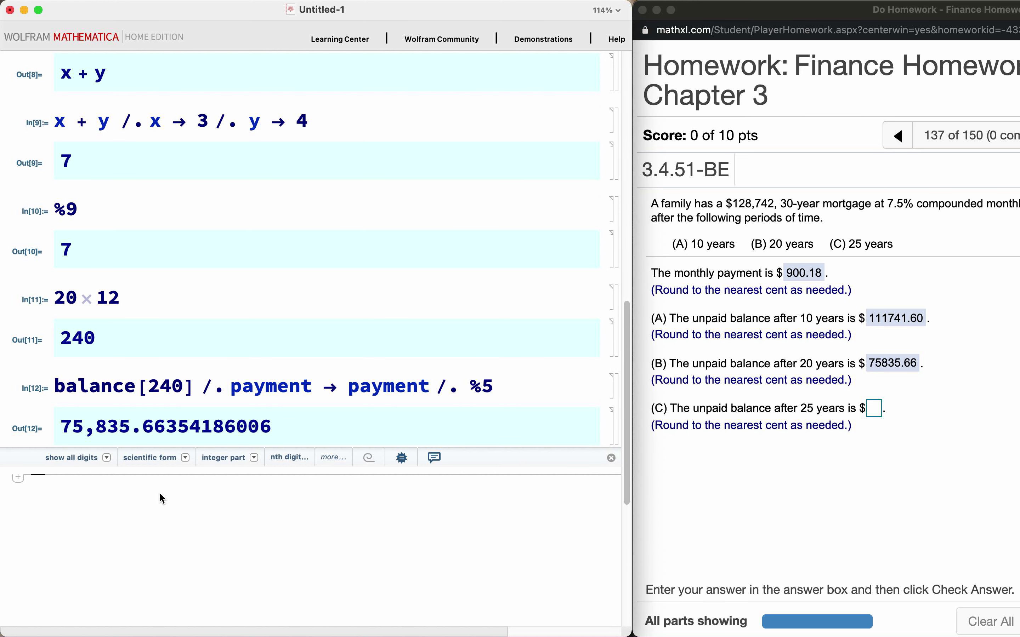
text(25 × 1)
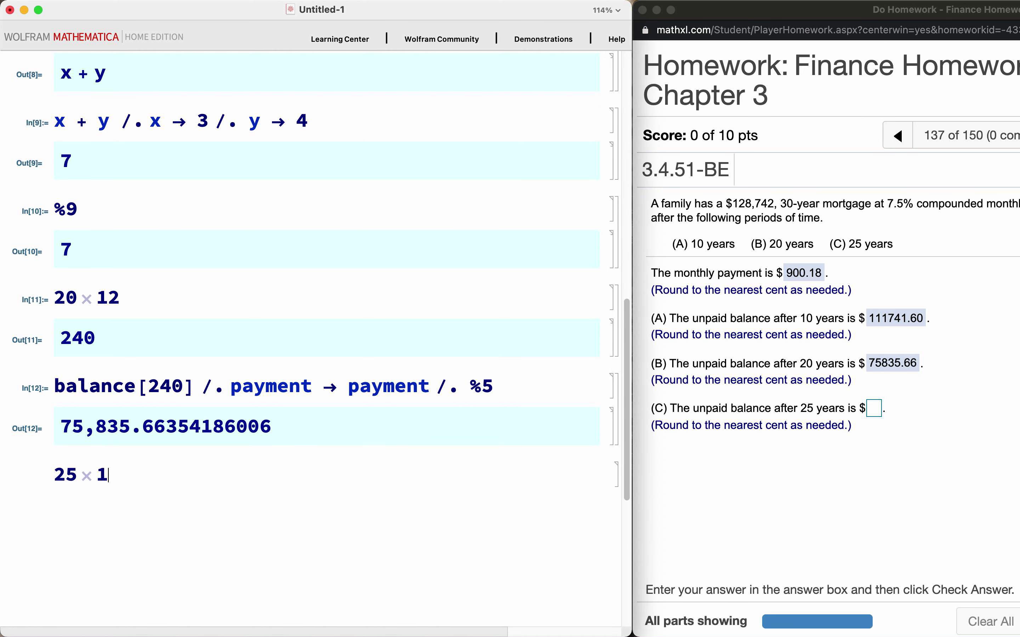
text(2)
key(shift+Return)
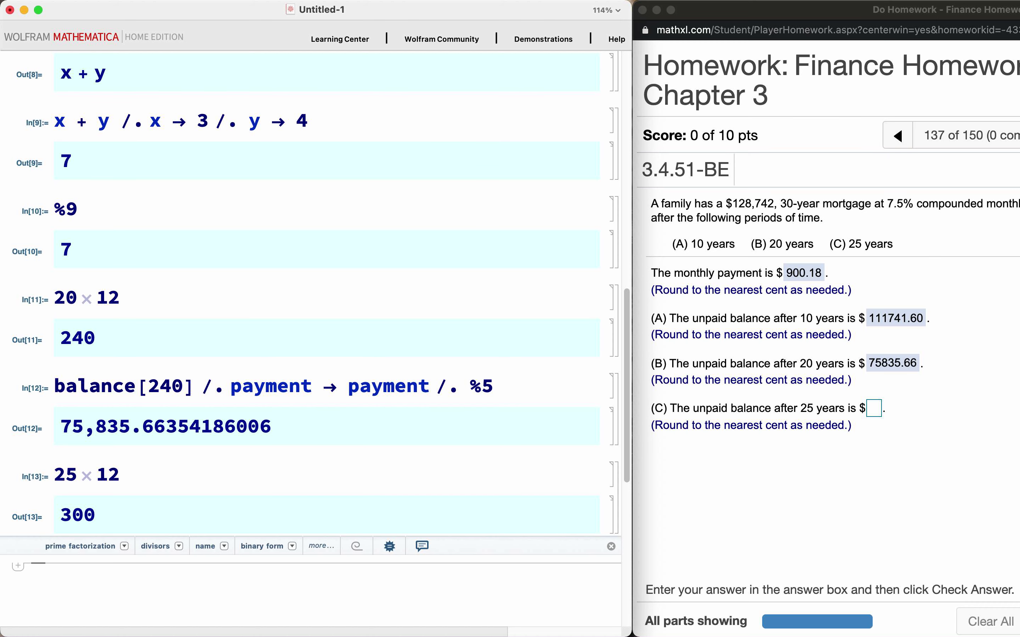
Evaluate balance[300] /. payment -> payment /. %5 in a new cell to get the unpaid balance after 25 years
text(balanc)
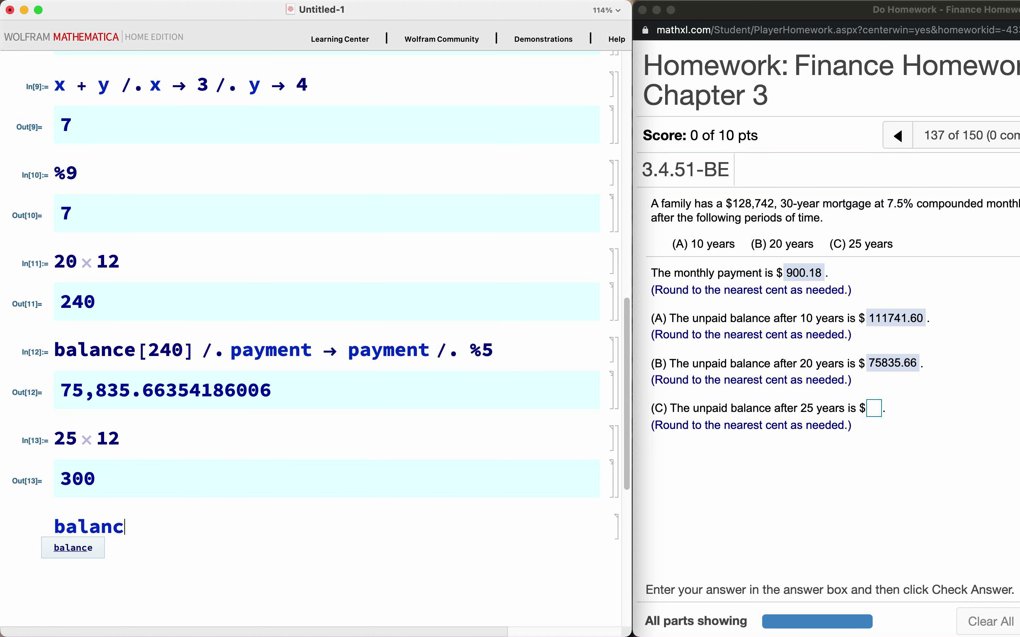
text(e[300] /)
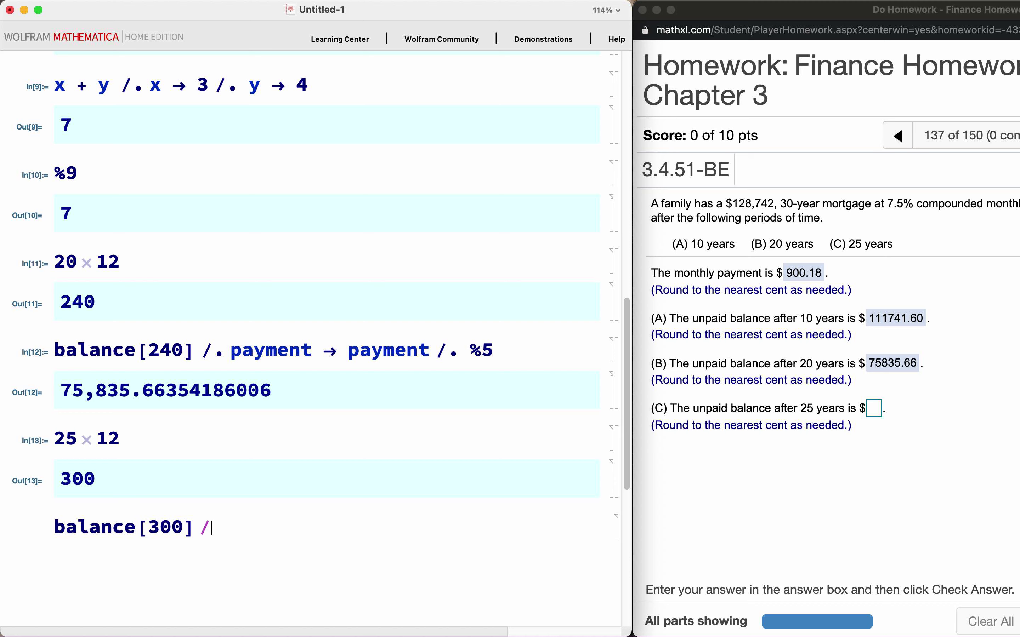
text(. payment -> payme)
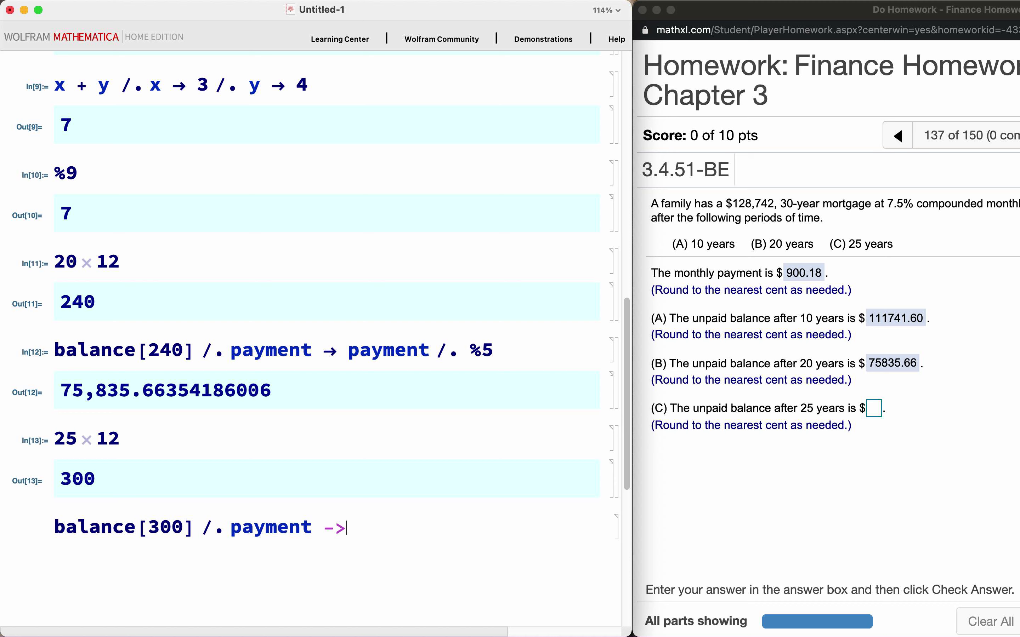
text(nt /.)
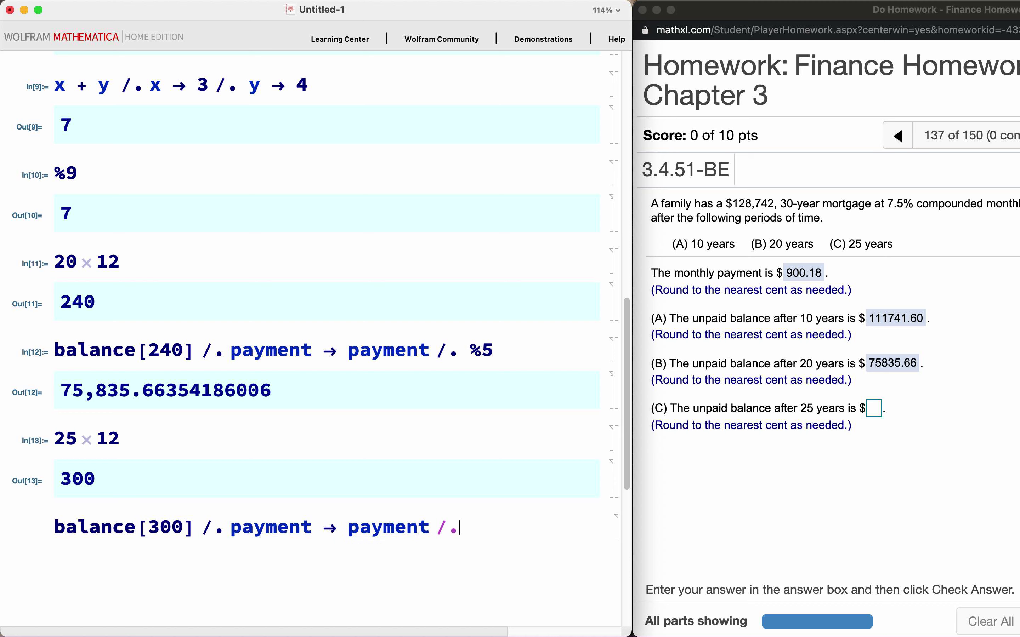
text(5)
key(BackSpace)
key(BackSpace)
text(. %5)
scroll(136, 428, up, 5)
scroll(136, 429, up, 1)
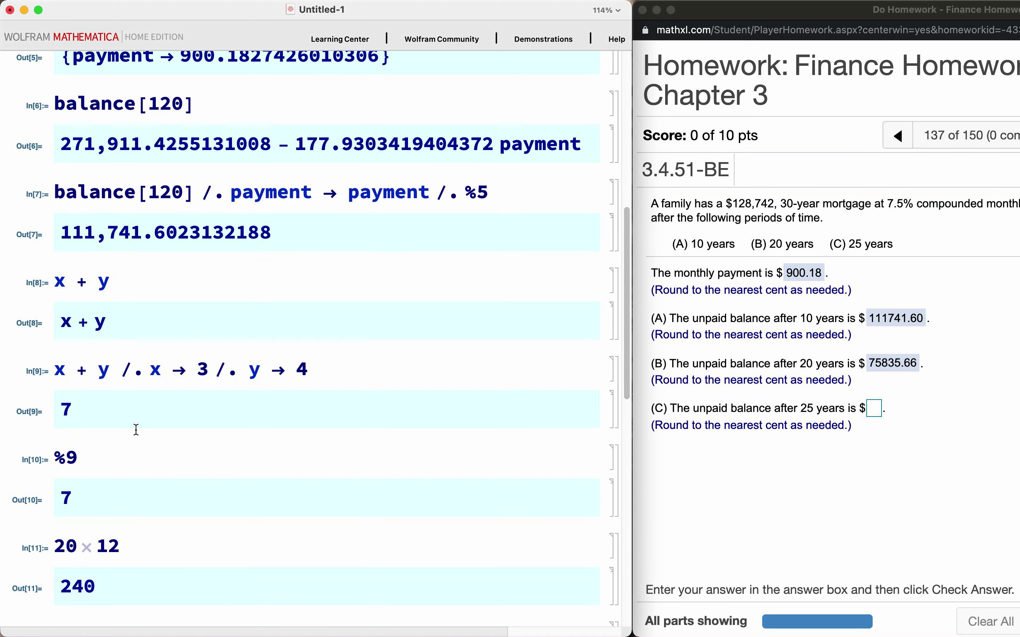
scroll(136, 429, up, 1)
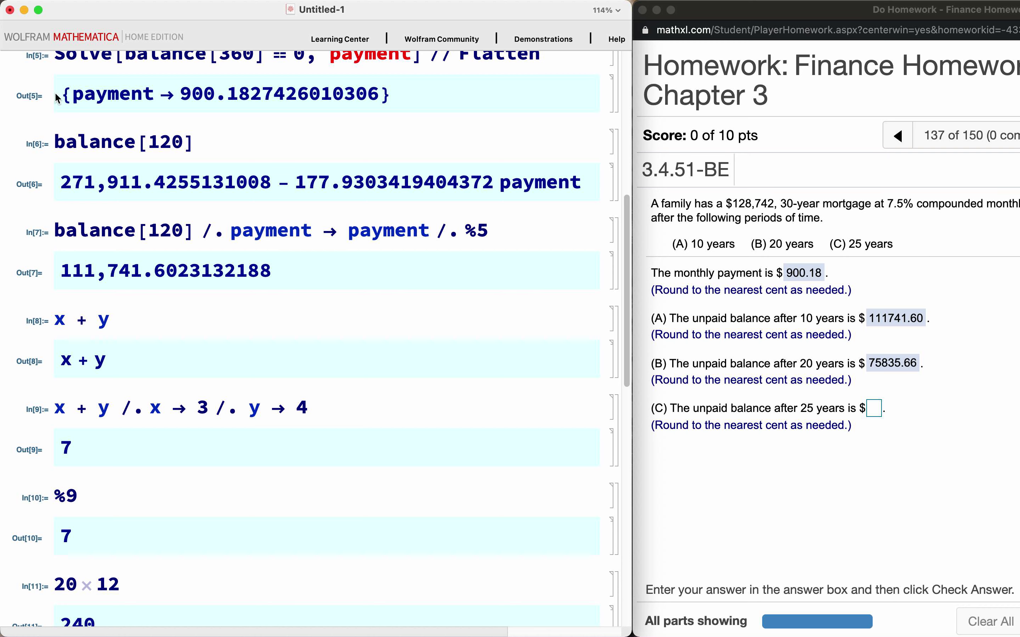
scroll(219, 327, down, 15)
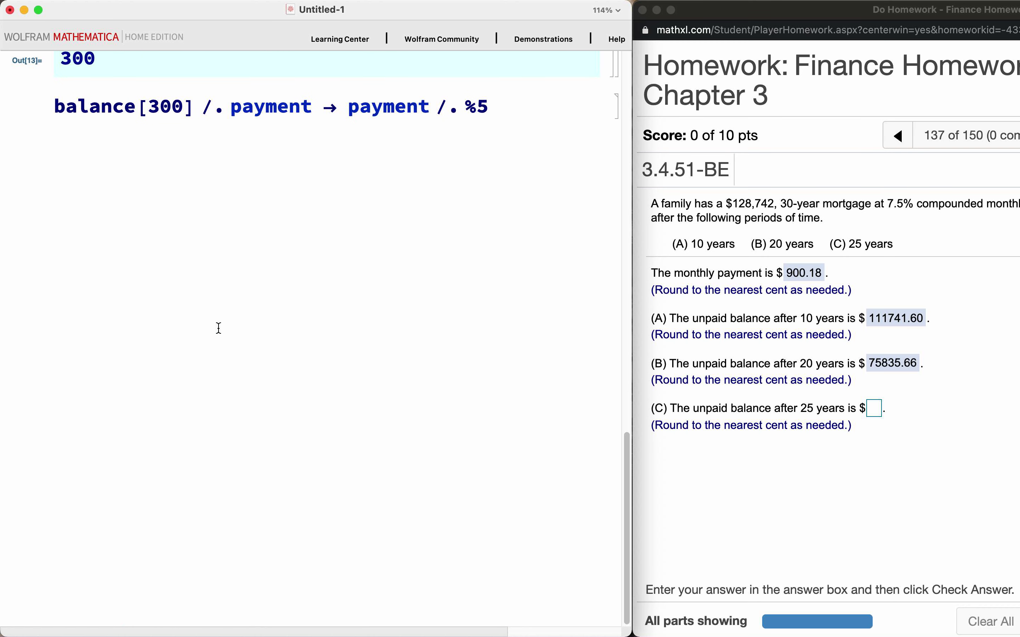
key(shift+Return)
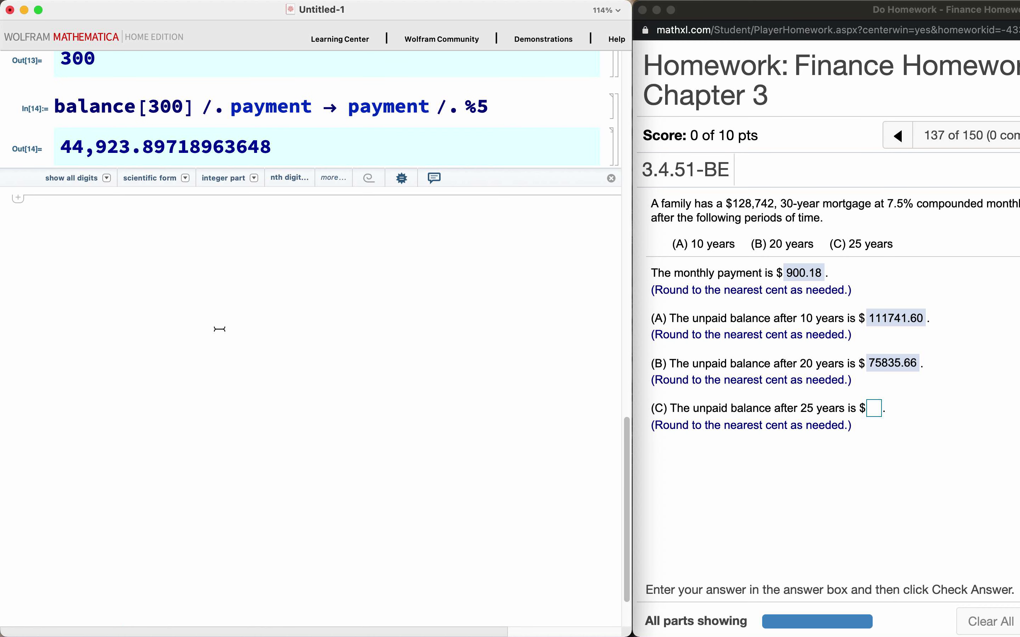
Enter 44923.90 as the homework's unpaid balance after 25 years, check the answer and go on to the next question
click(873, 409)
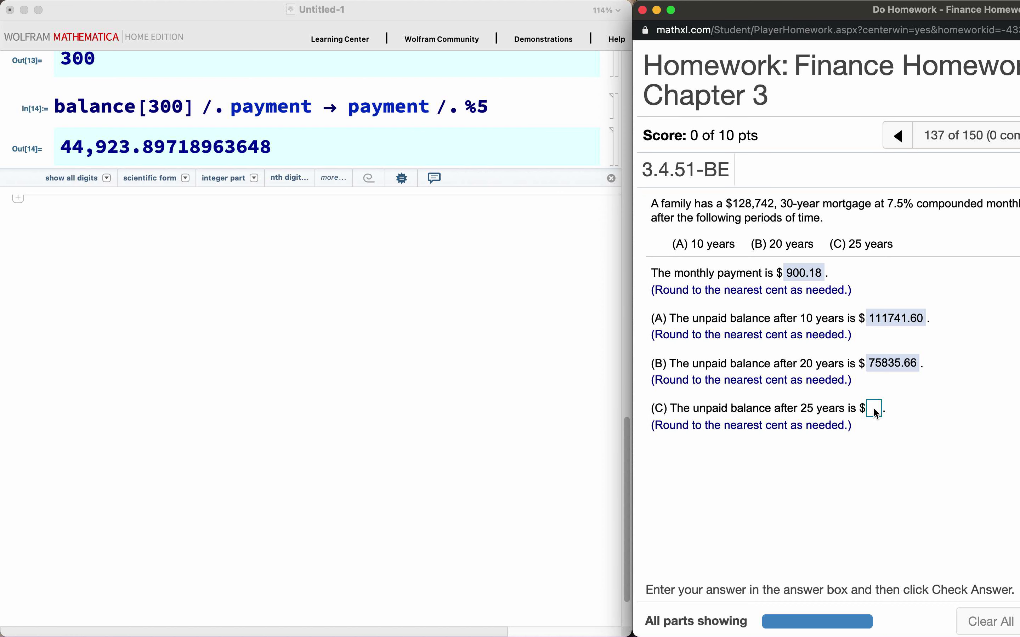
text(4)
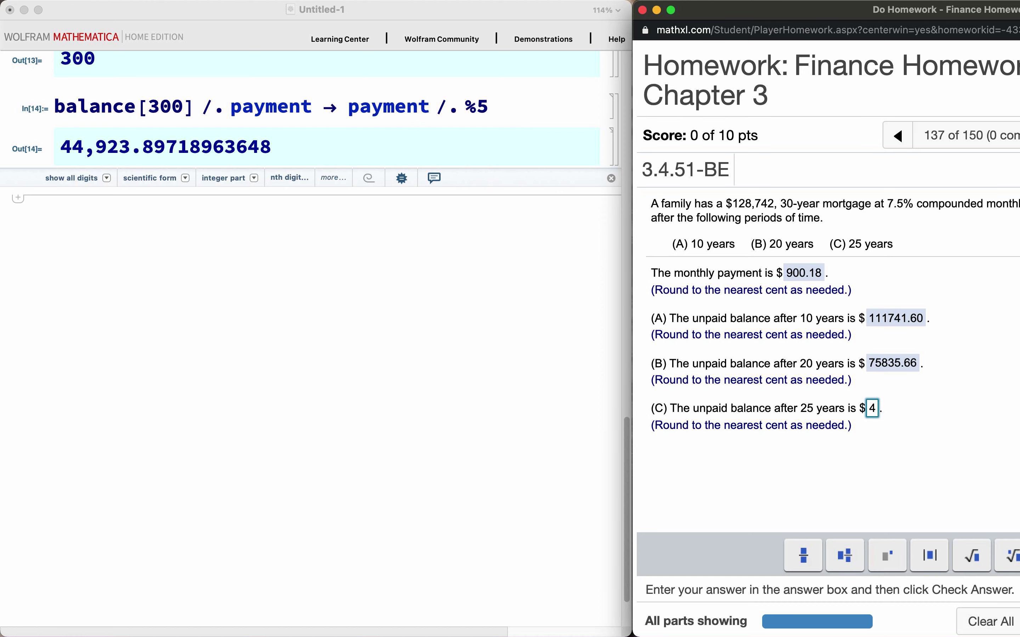
text(4923.90)
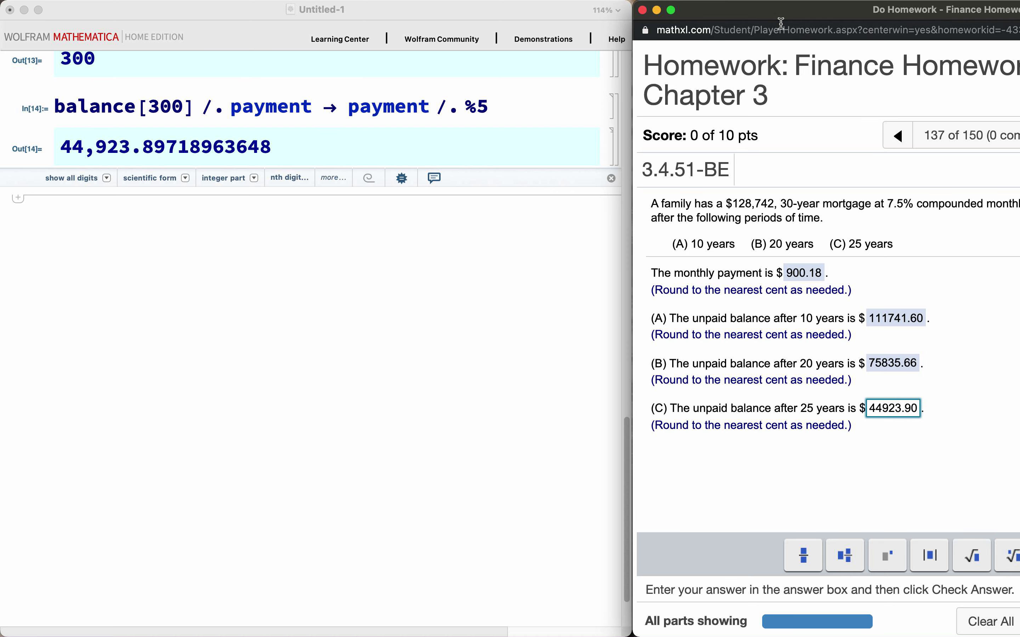
drag(780, 17, 583, 3)
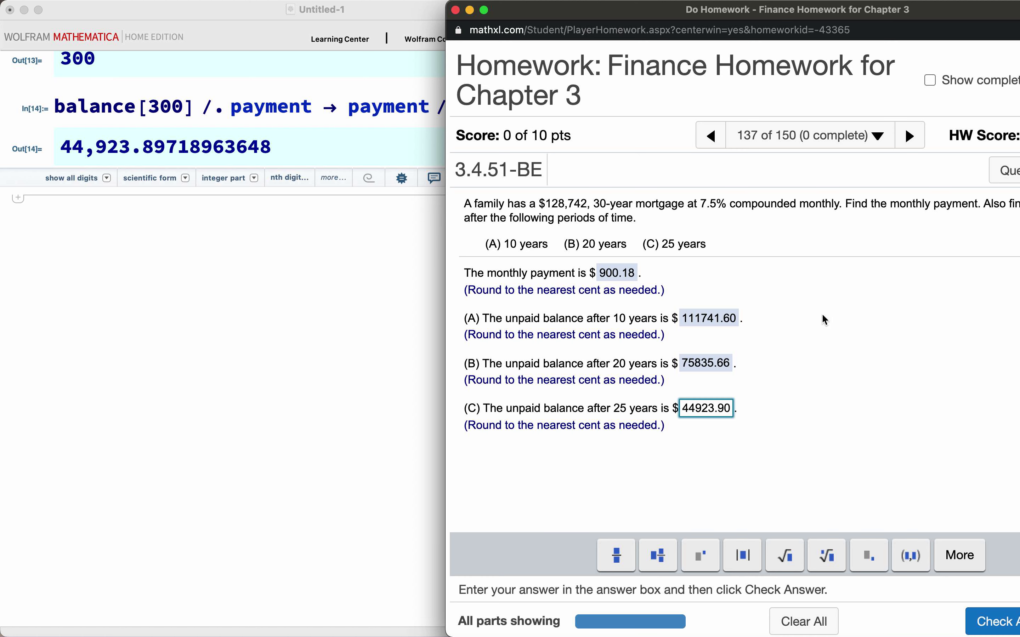
click(985, 622)
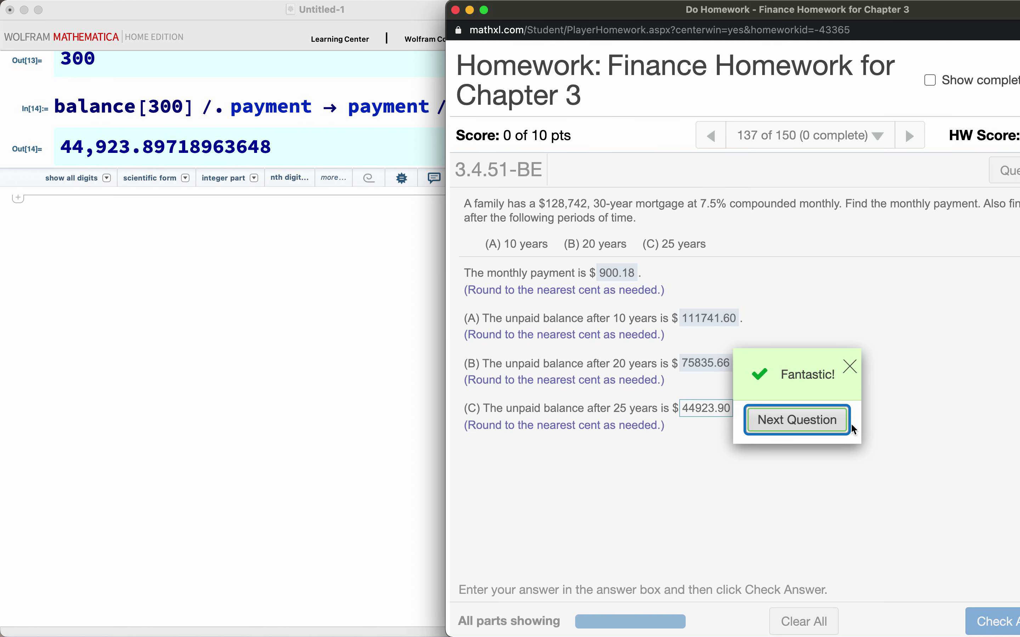
click(838, 423)
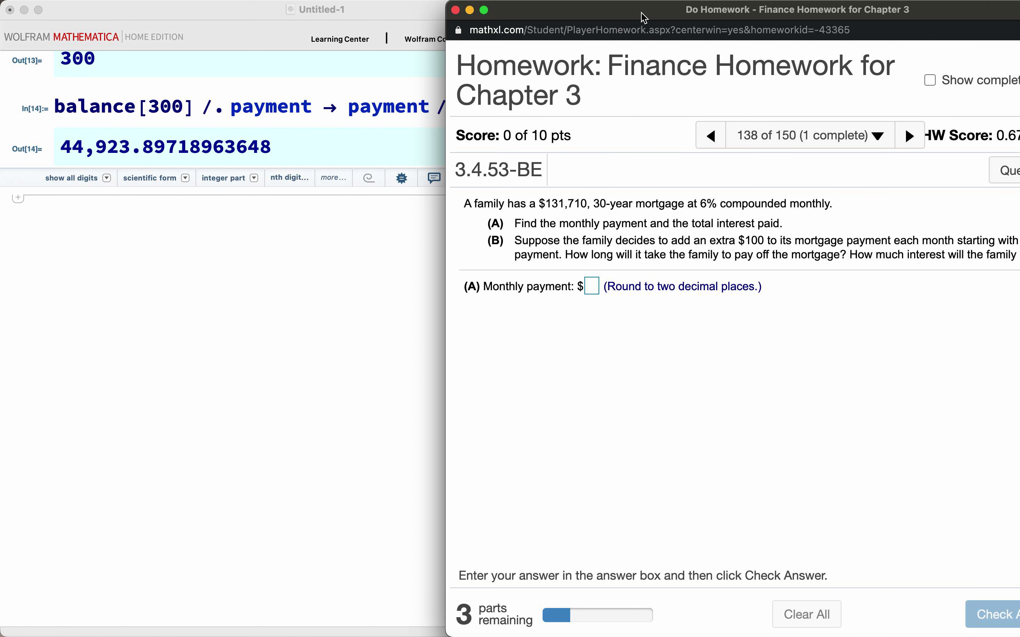
Read the new mortgage question, move its window clear of the notebook and evaluate Clear[interest, balance] in a new cell
drag(643, 17, 541, 15)
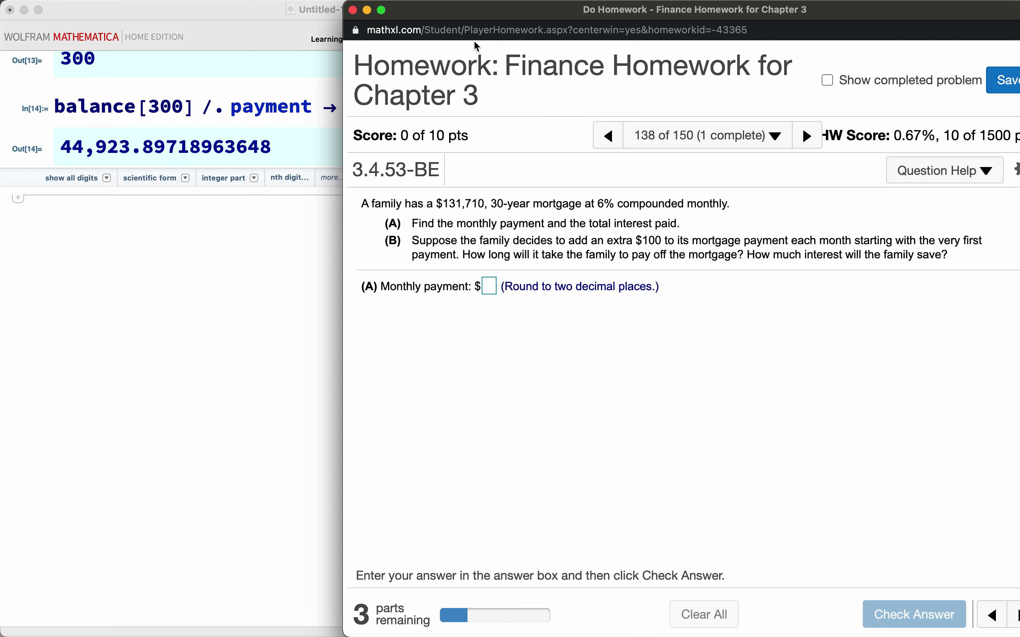
drag(416, 18, 706, 10)
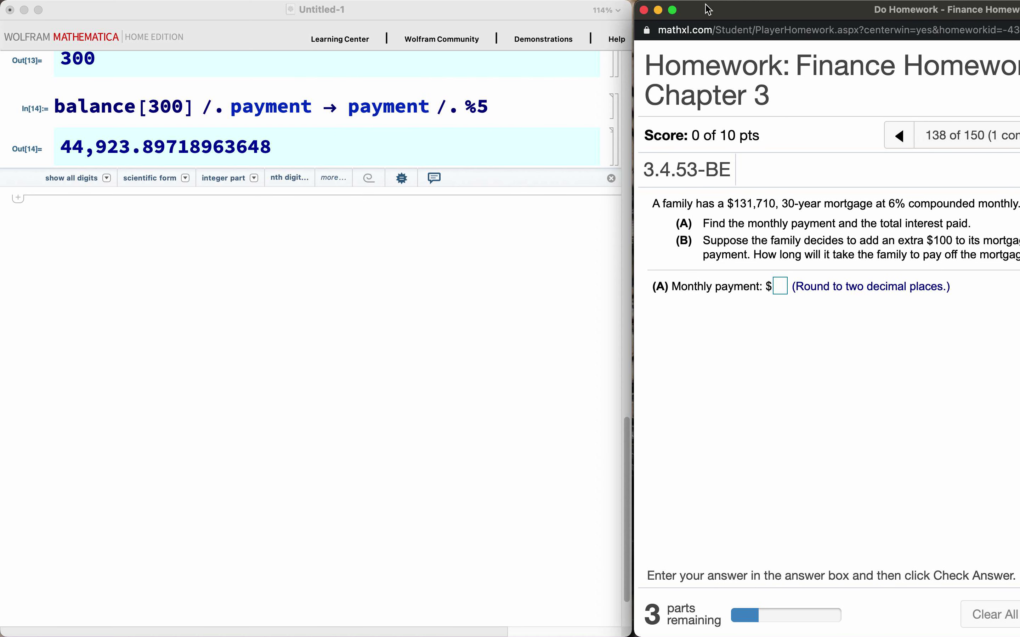
click(126, 222)
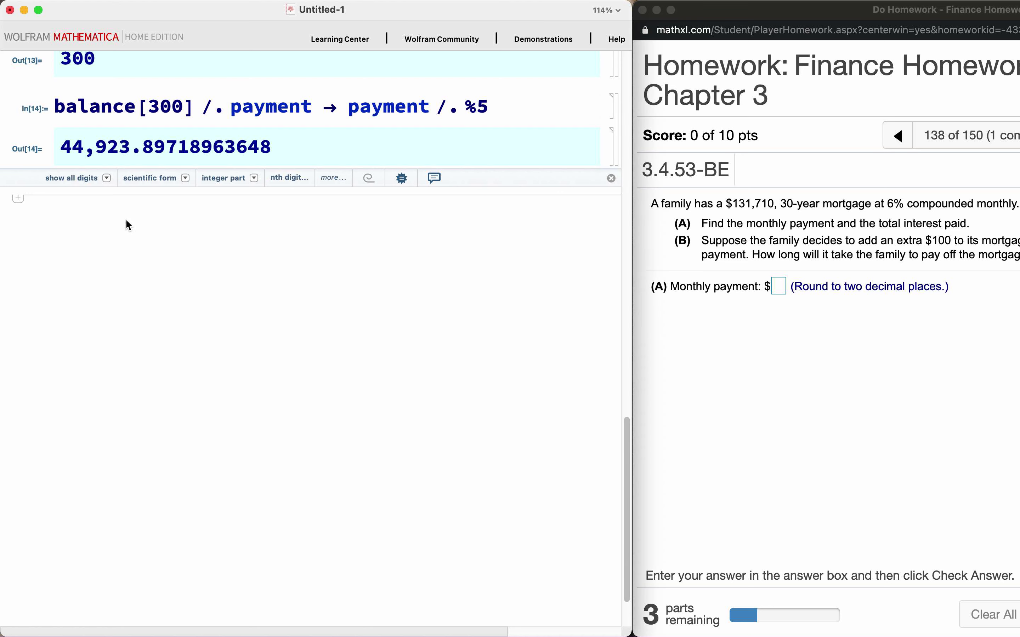
text(Clear[)
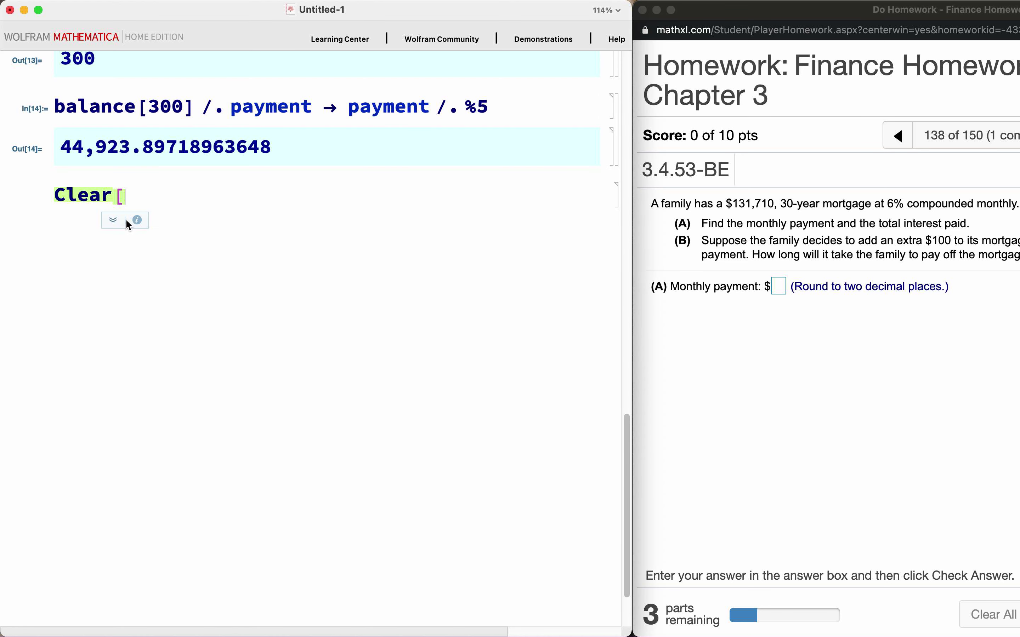
text(interest, balance])
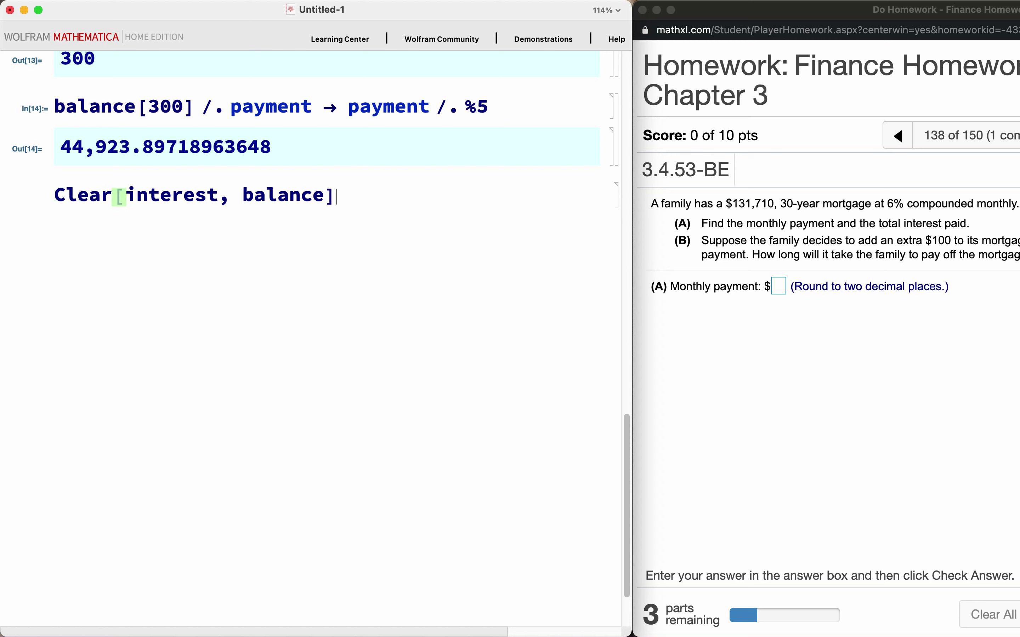
key(shift+Return)
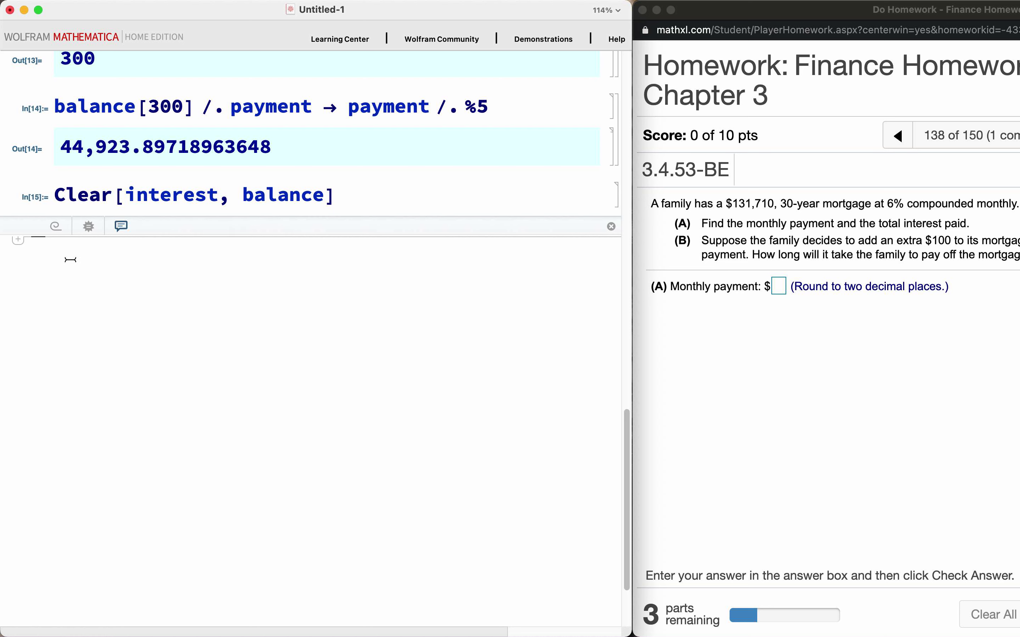
Define the monthly growth factor in a new cell by evaluating interest = 1 + 6/1200 // N as a decimal
text(inter)
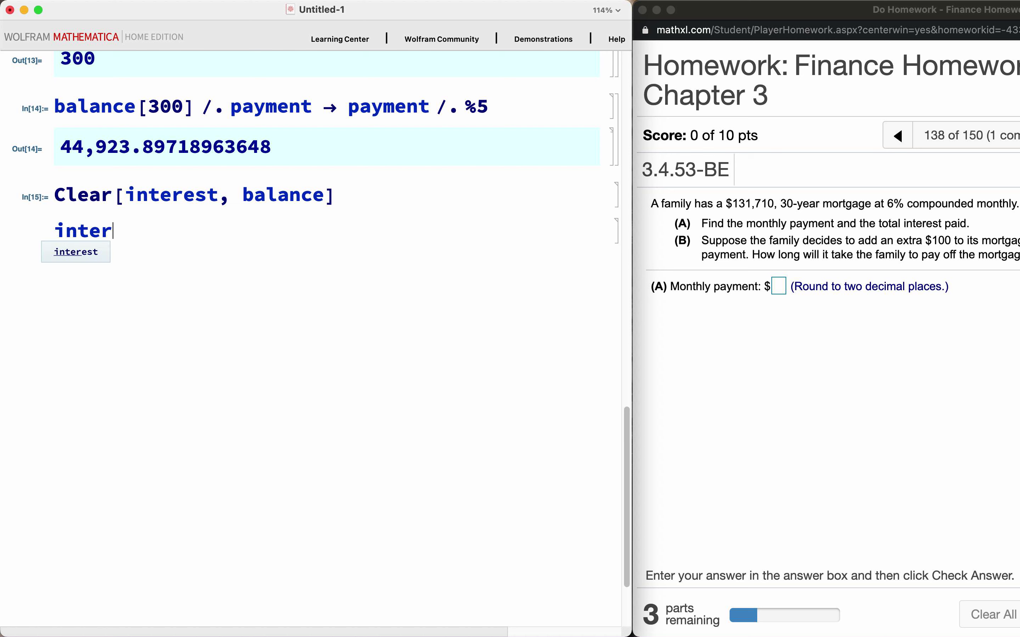
text(est = 1 + )
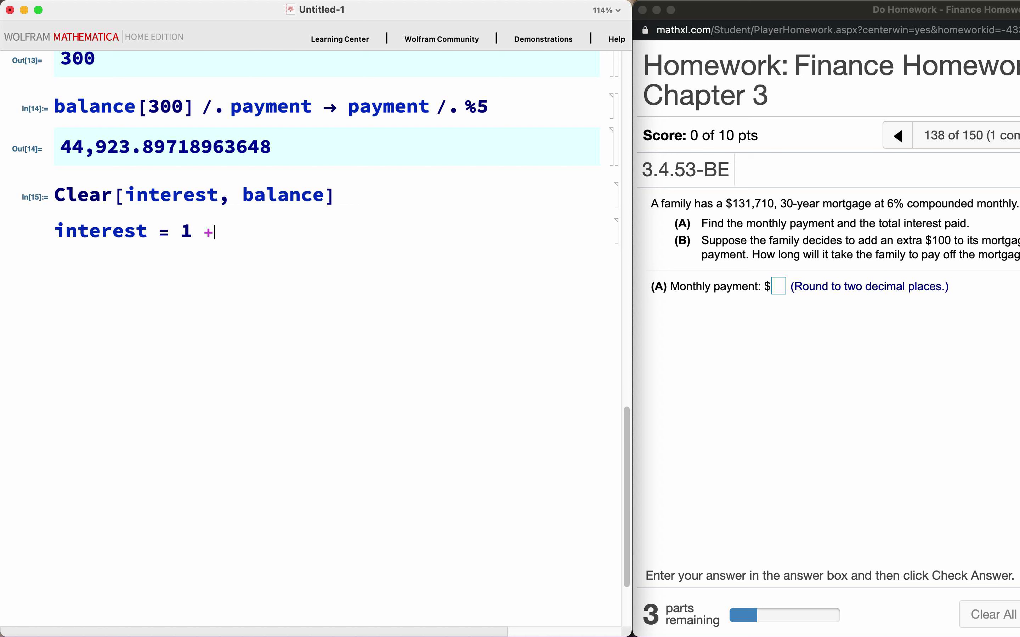
text(6 / 1200)
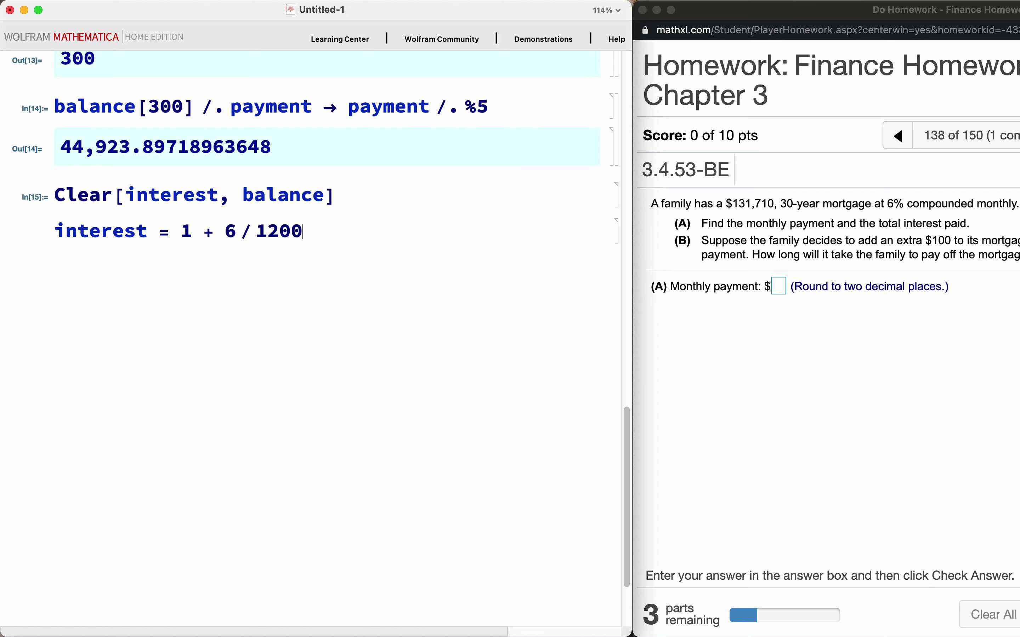
key(shift+Return)
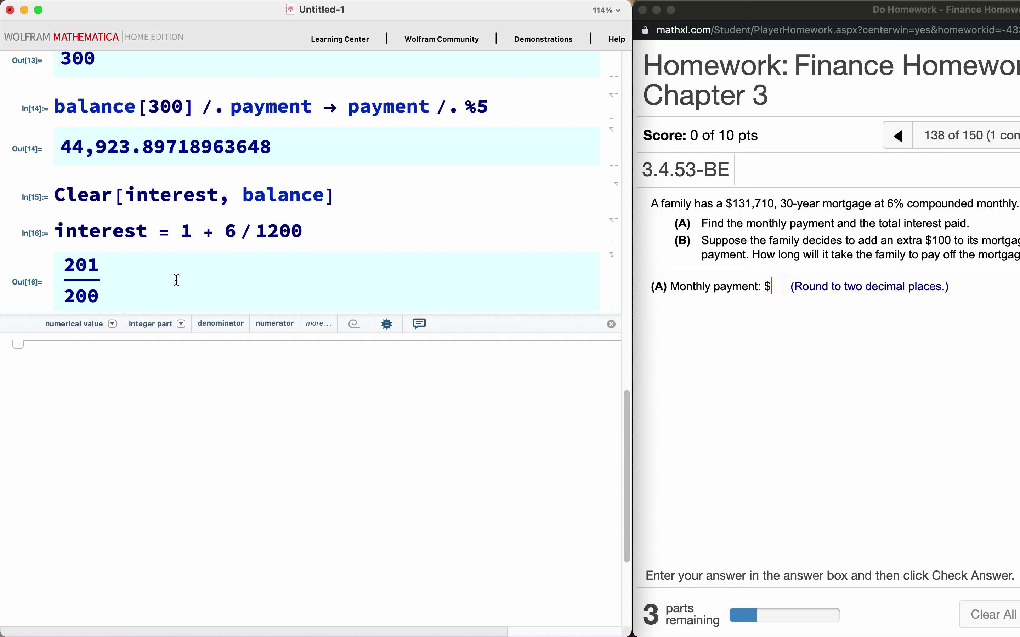
click(317, 230)
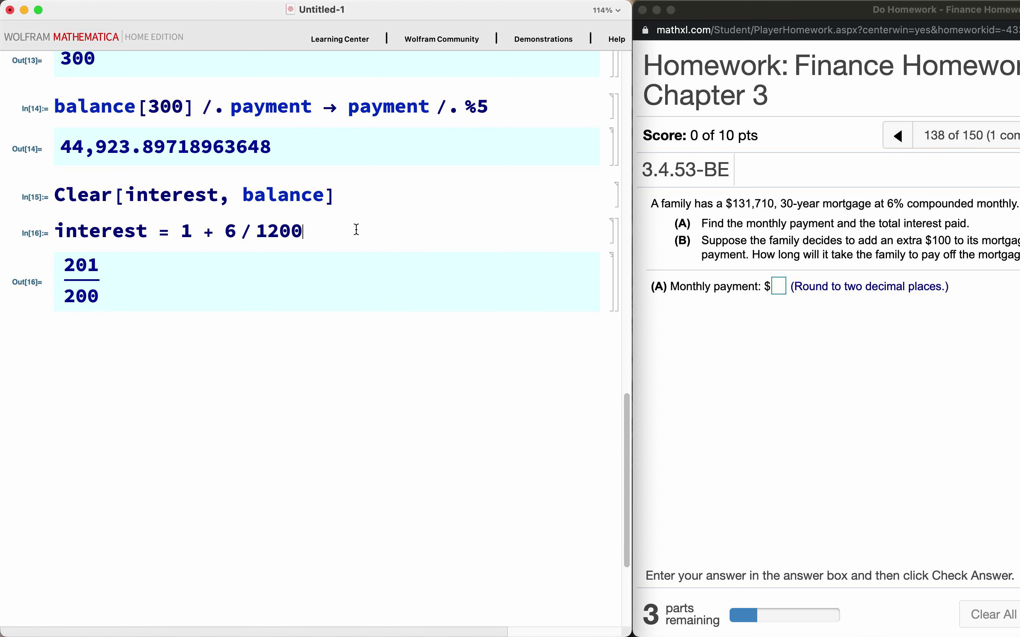
text(//N)
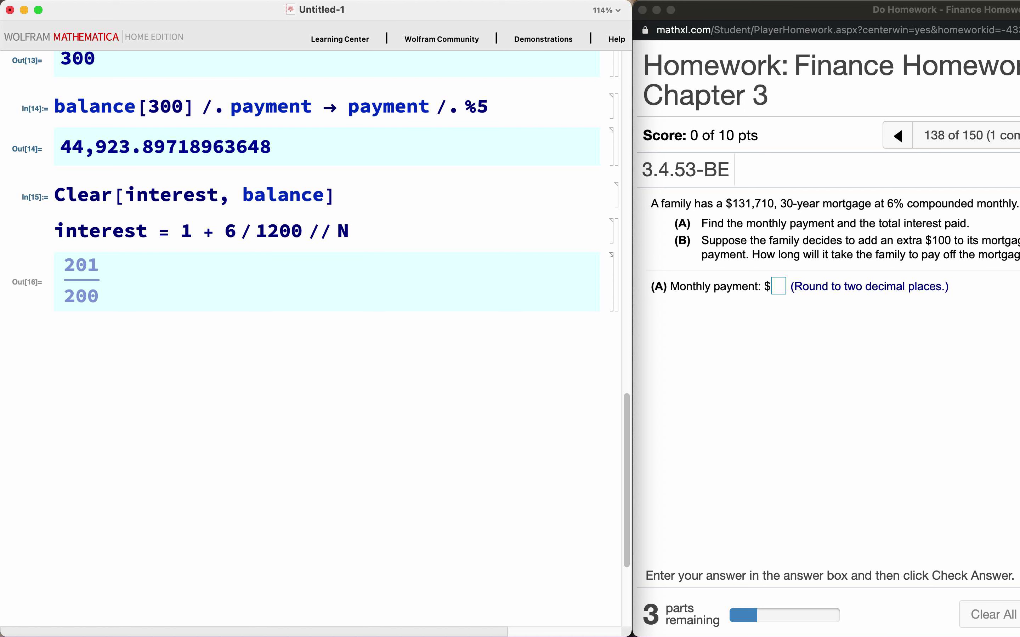
key(shift+Return)
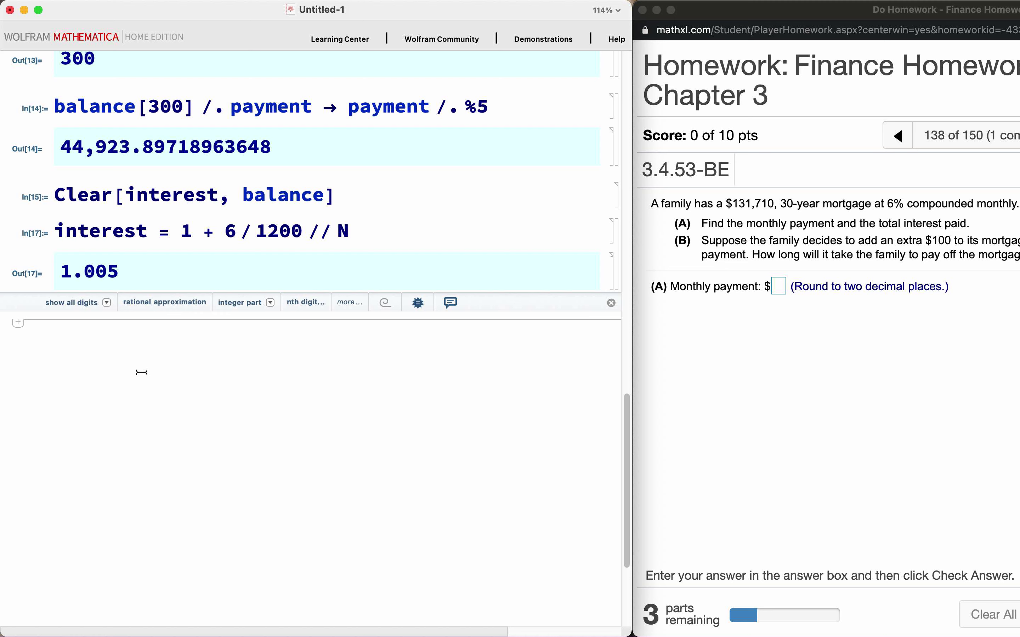
Write the recursive definition balance[month_] := interest*balance[month - 1] - payment; in a new cell
text(balance)
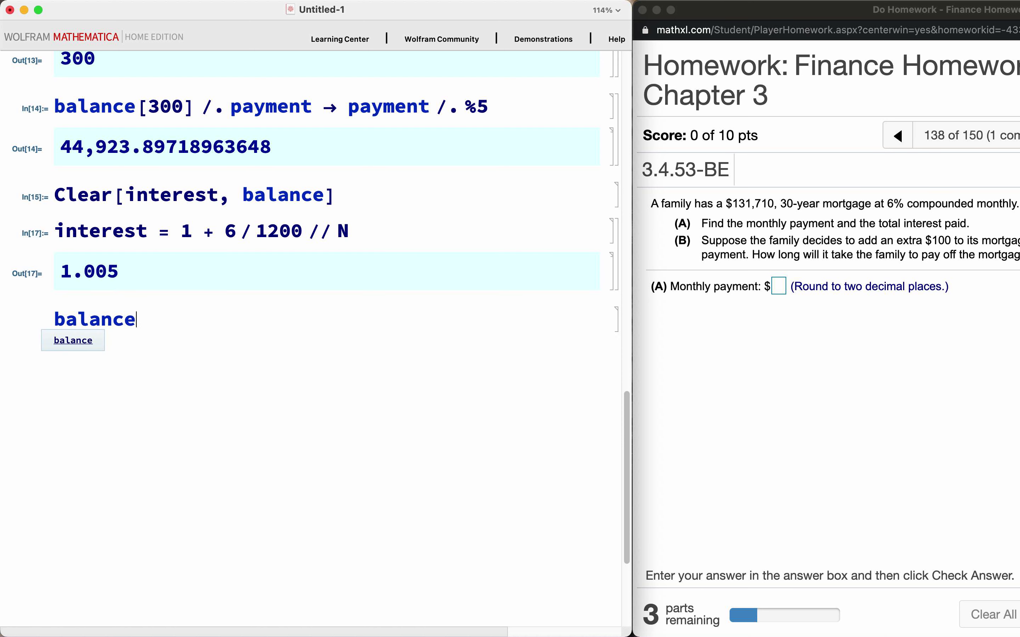
text([month)
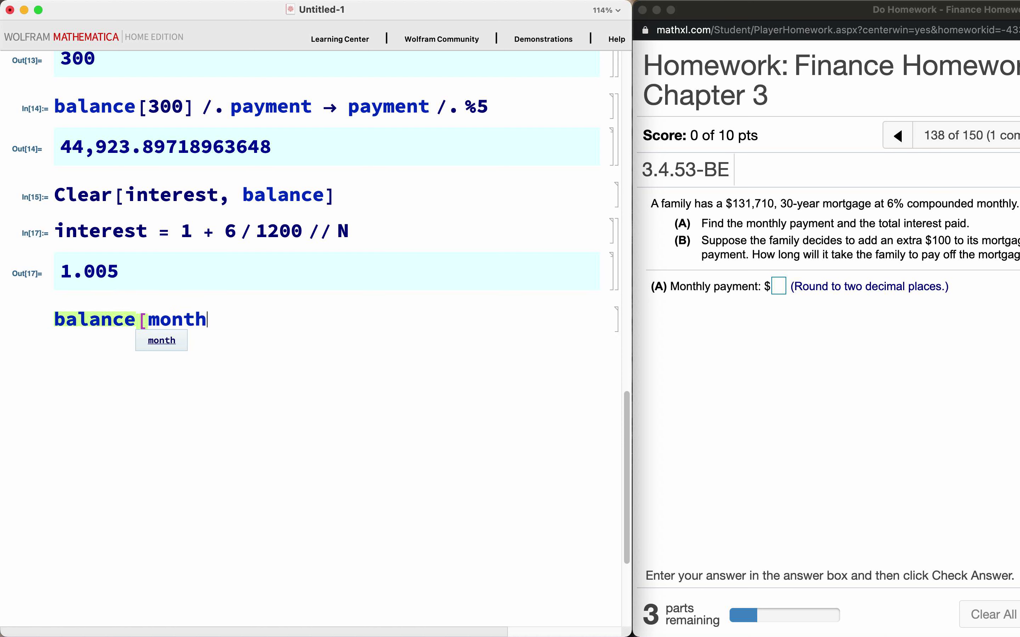
text(_] := interest)
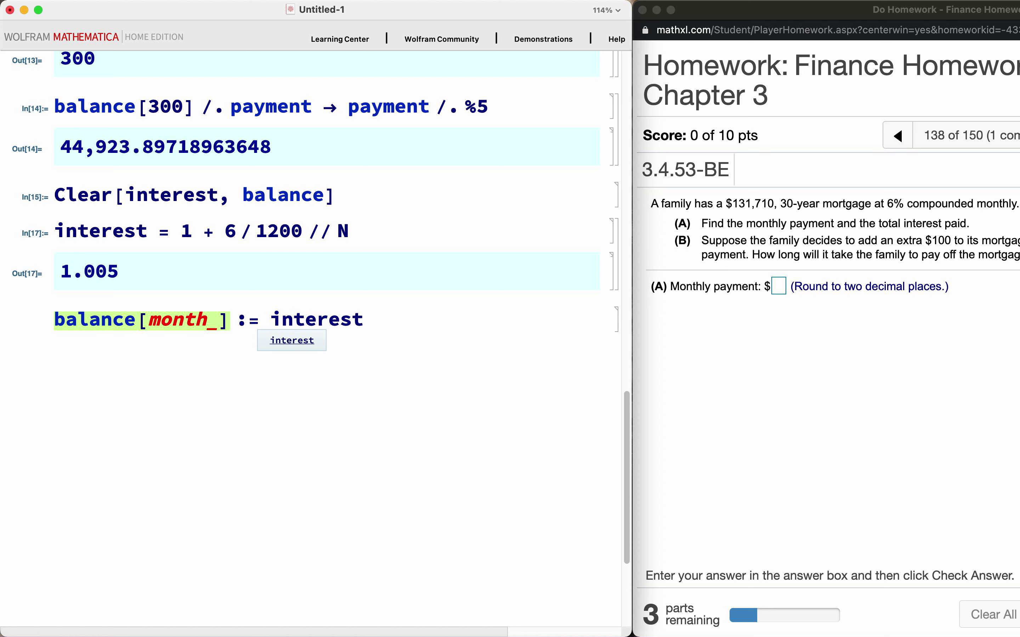
text(*balance[)
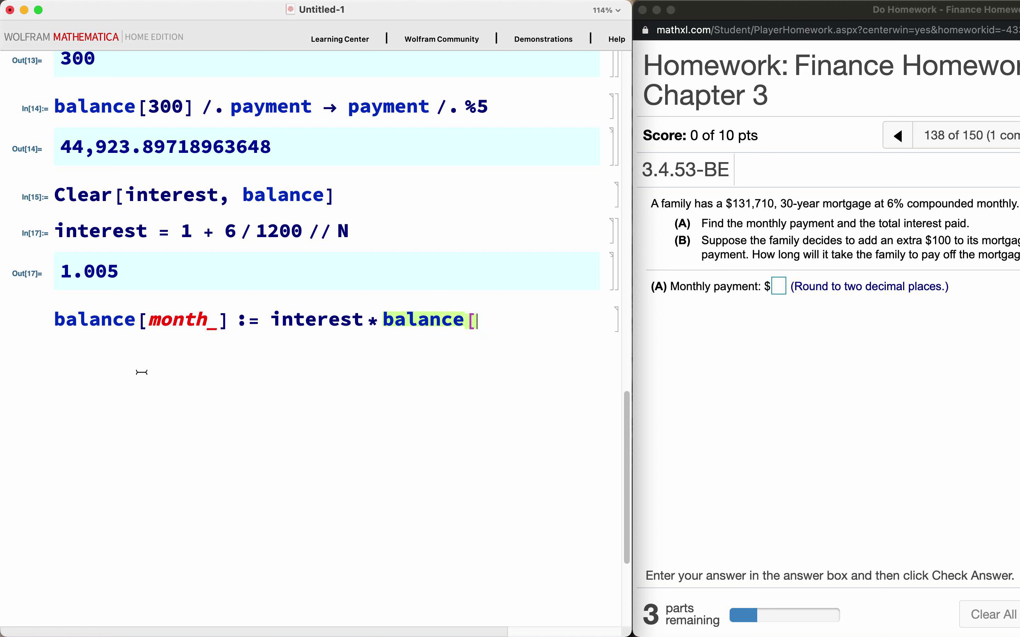
text(month)
text(1)
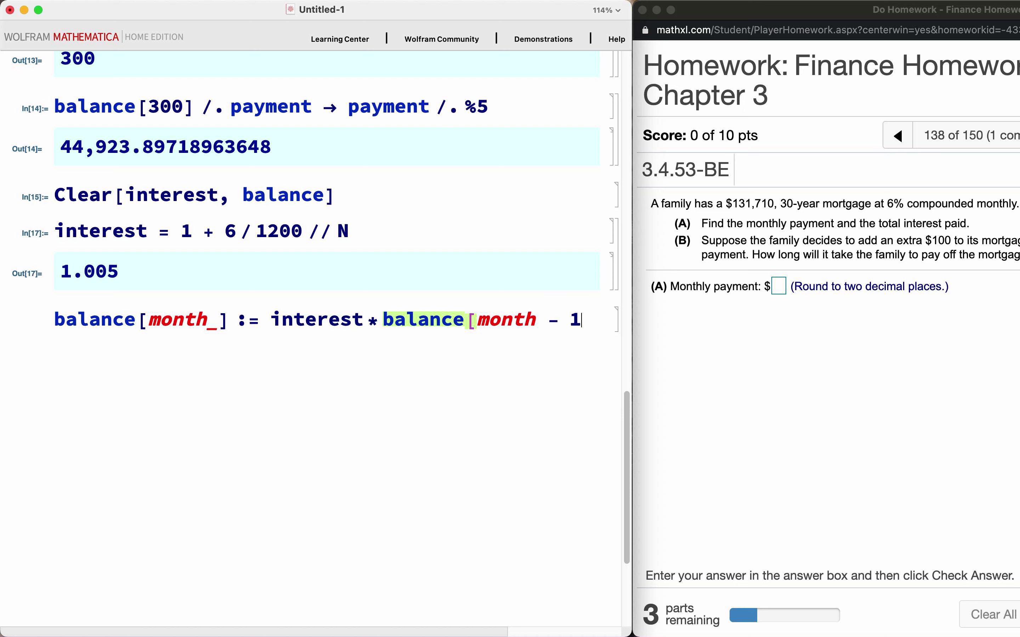
text(] - )
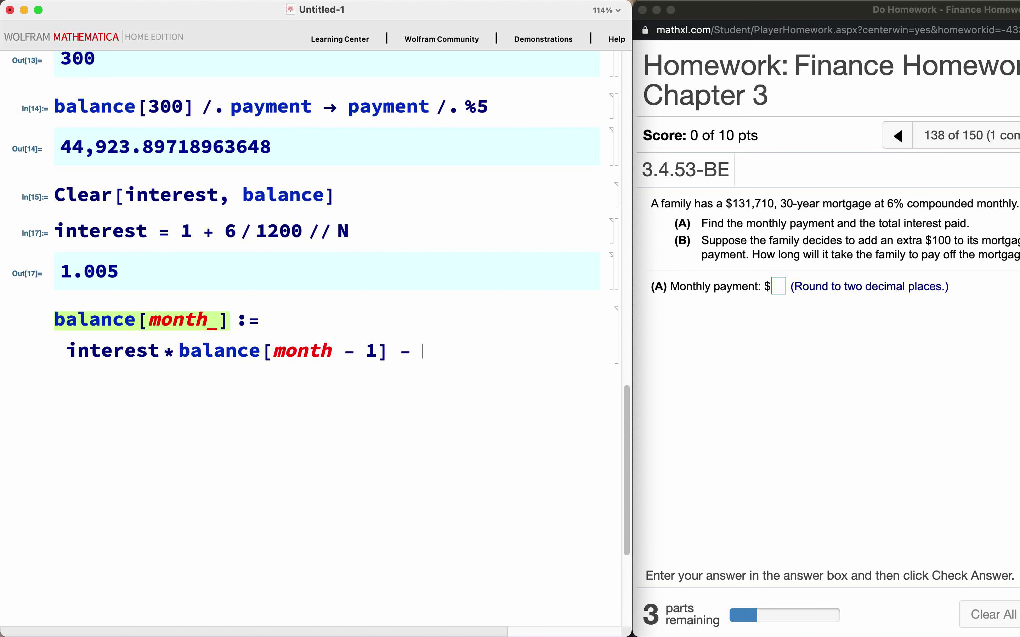
text(payment;)
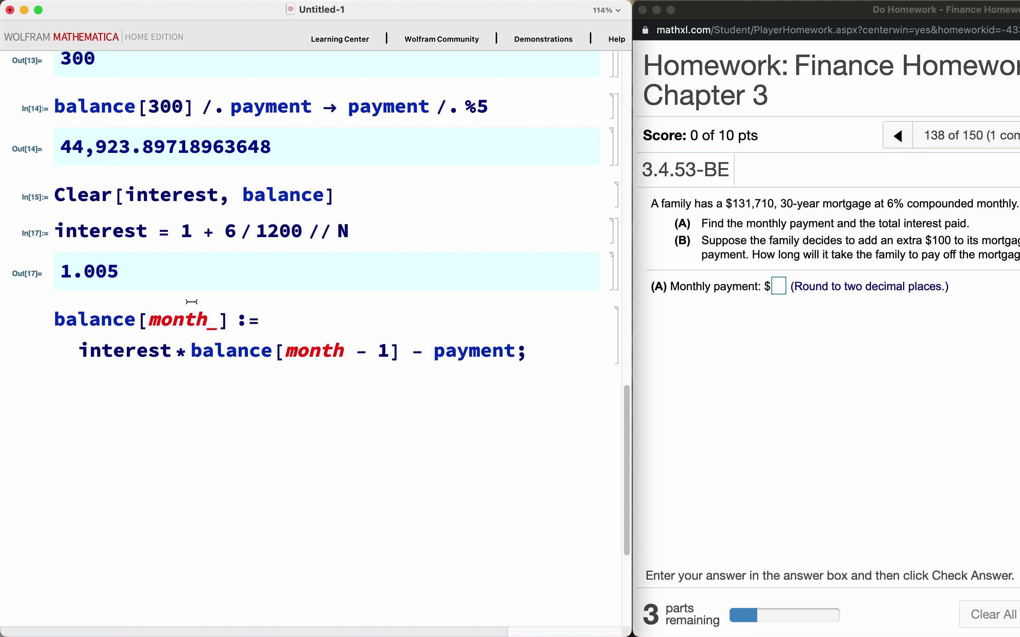
Add payment to the variables in the latest Clear command, then re-evaluate it and the interest definition
click(337, 196)
key(Left)
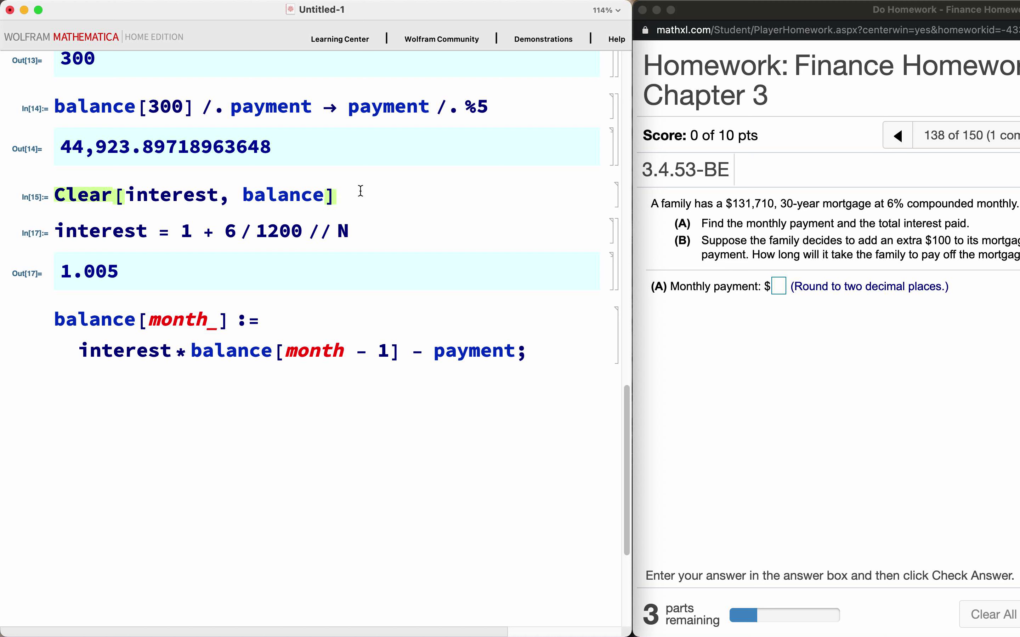
text(, payment)
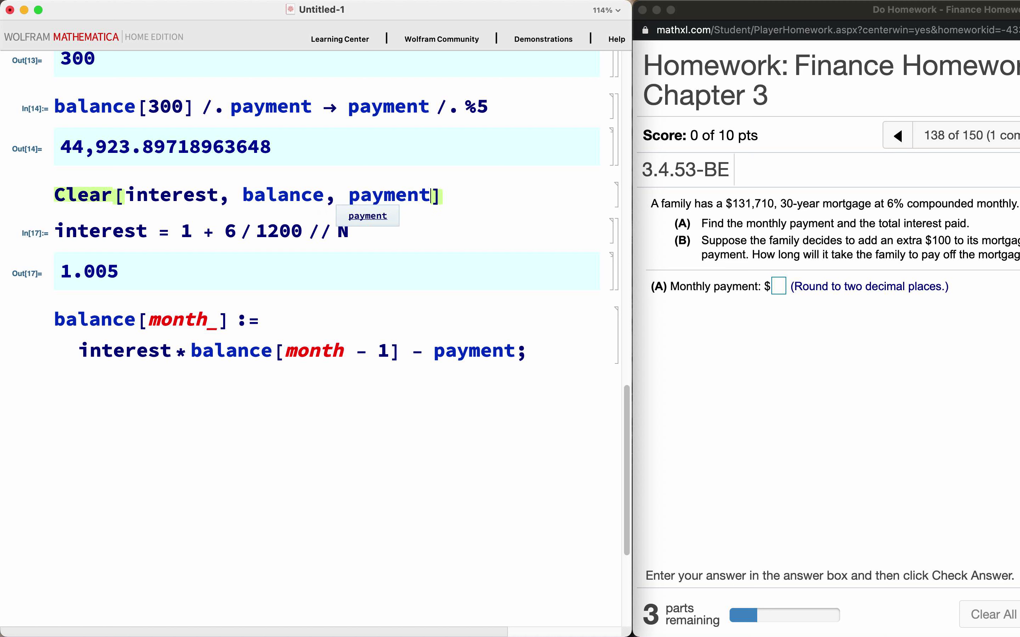
key(shift+Return)
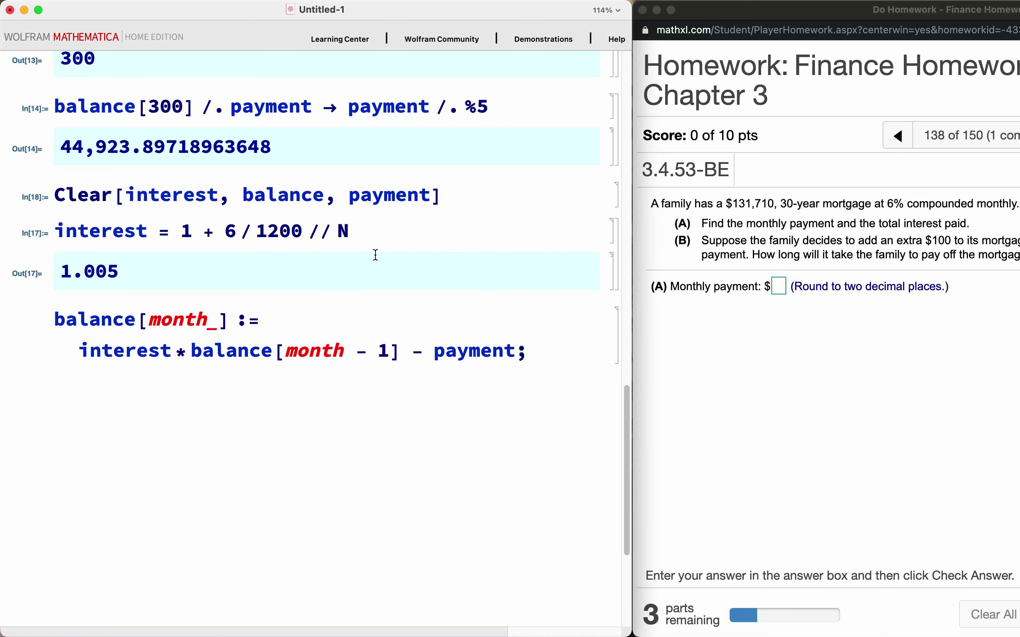
key(shift+Return)
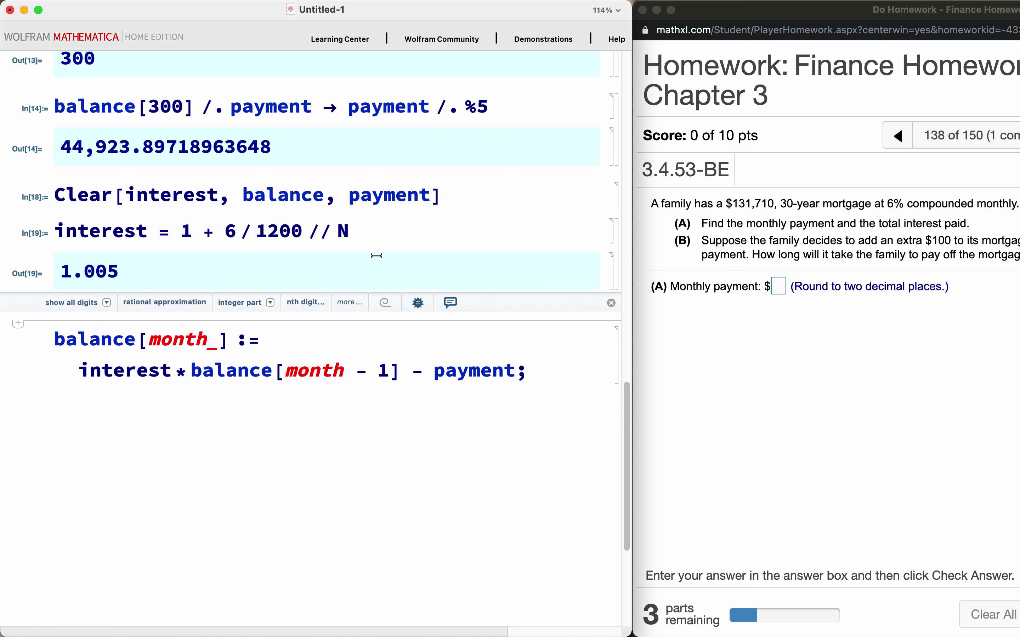
Add the starting value balance[0] = 131,710; on a new line of the balance definition cell and evaluate the cell
click(525, 371)
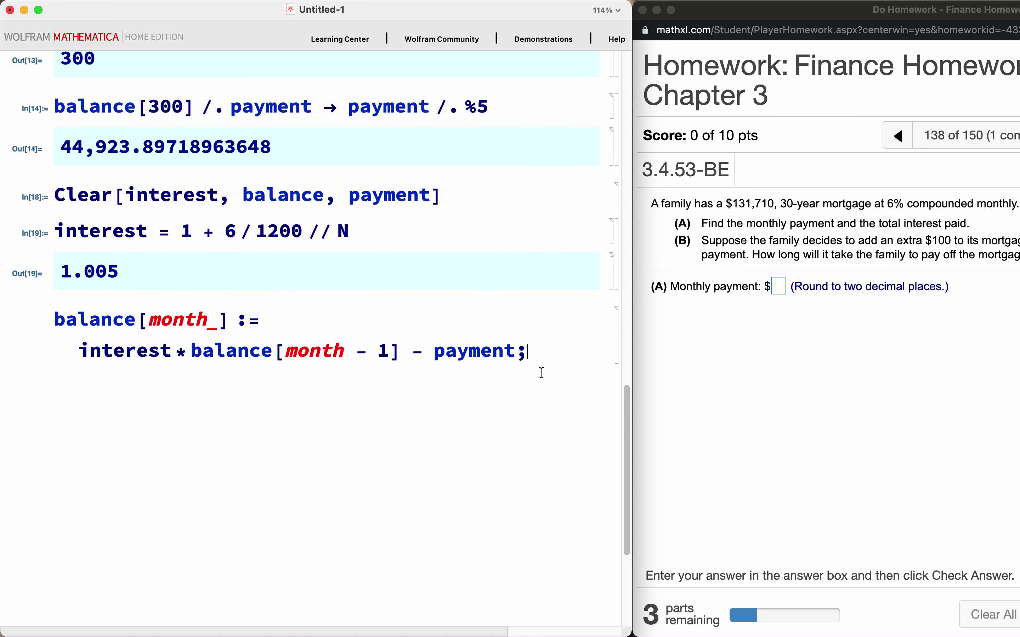
key(Return)
text(balance[)
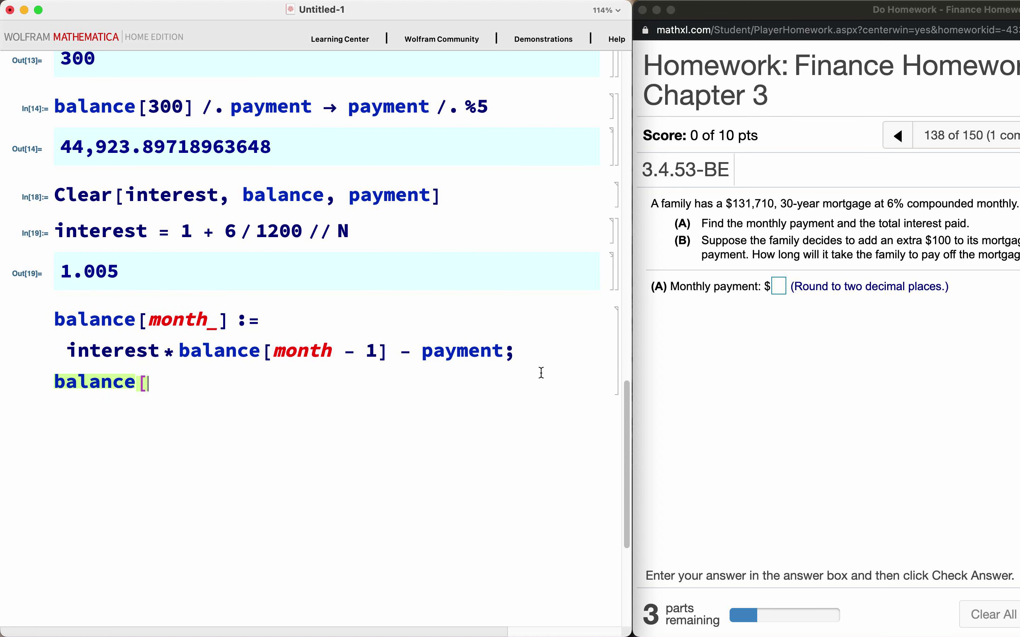
text(0]:=)
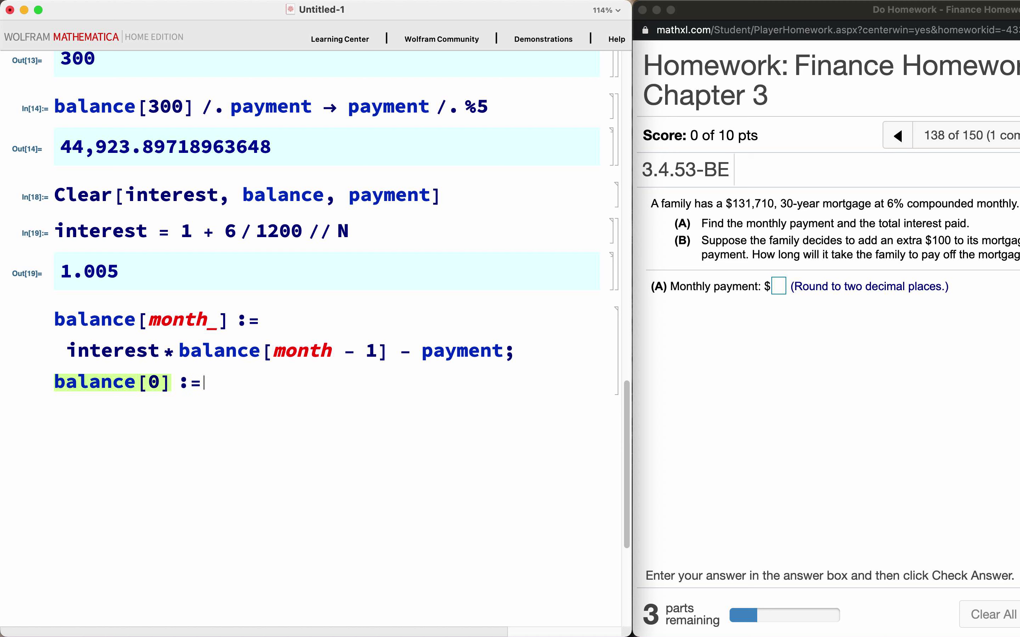
key(BackSpace)
key(BackSpace)
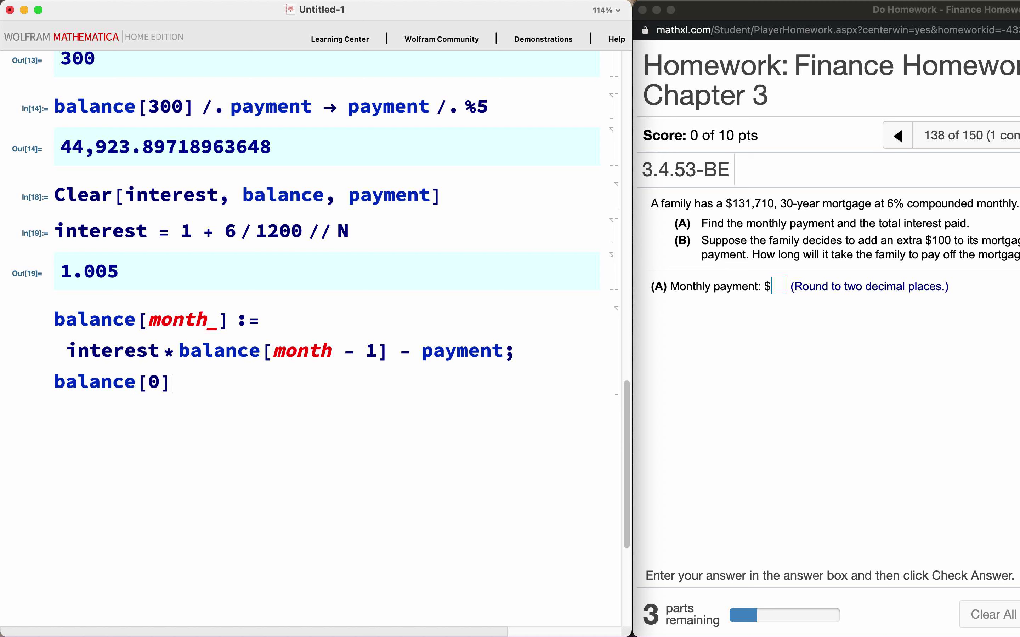
text(:)
key(BackSpace)
text(:=)
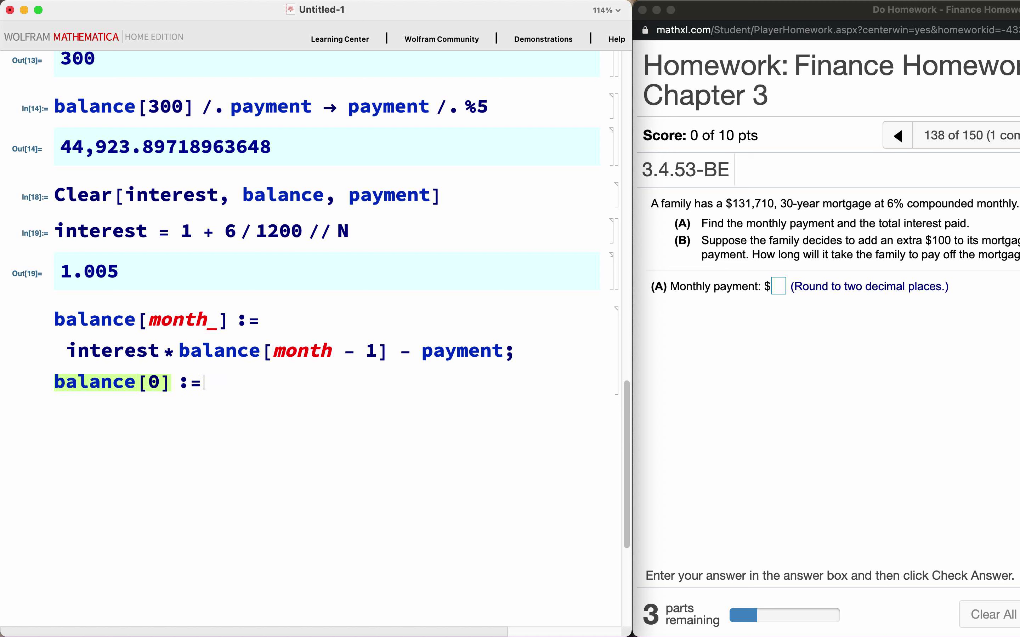
key(BackSpace)
key(BackSpace)
text(= )
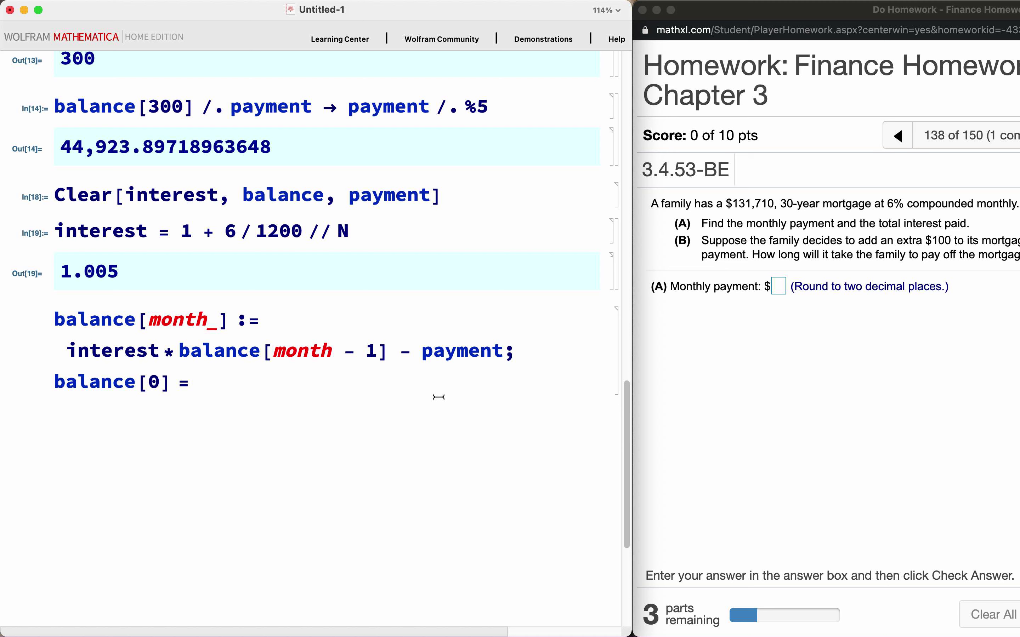
text(131,710)
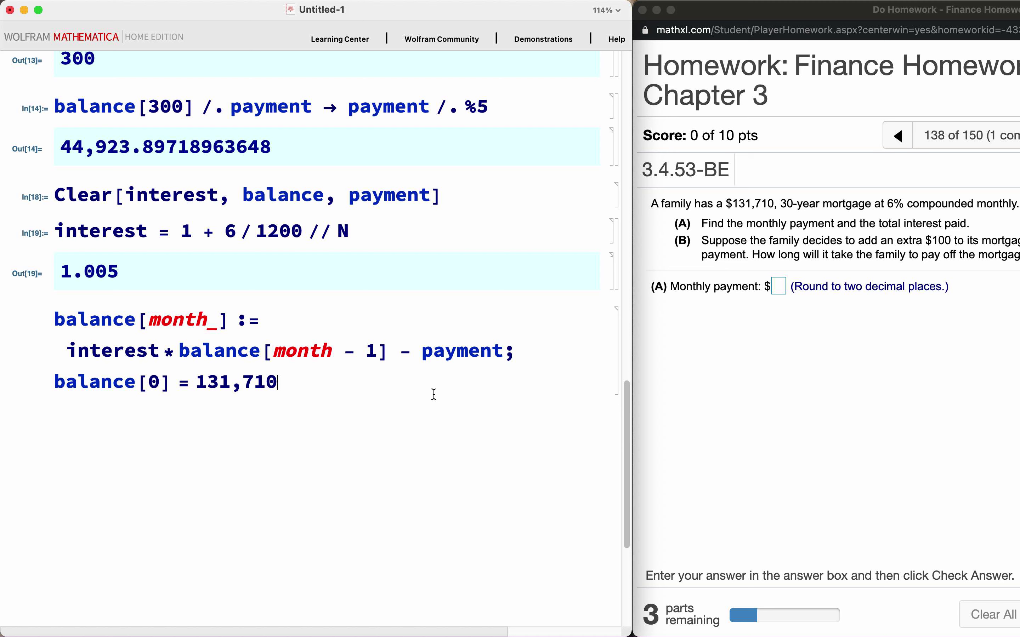
text(;)
key(shift+Return)
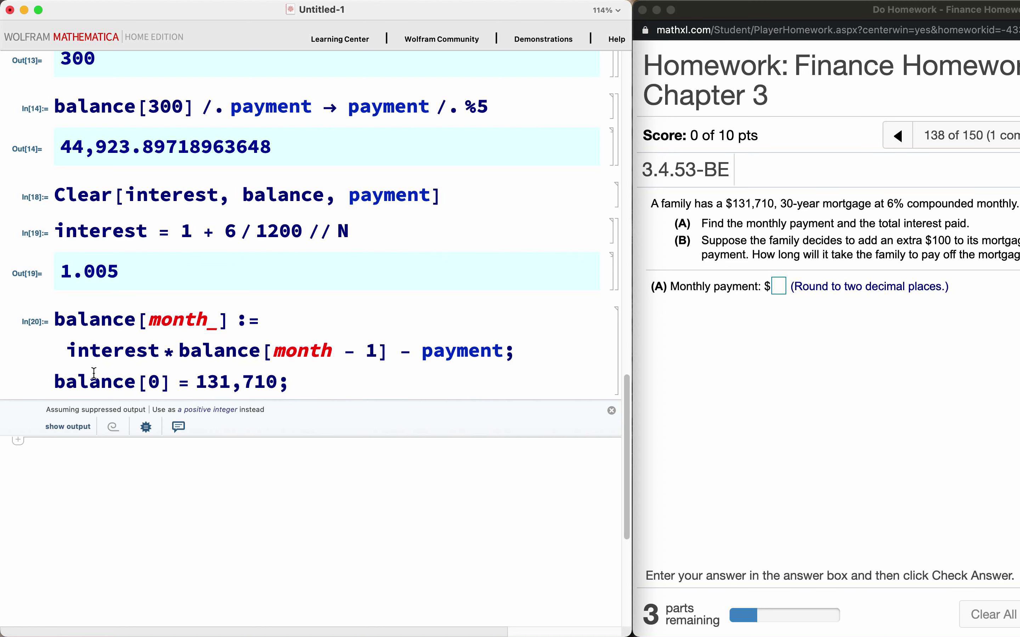
Wrap the right-hand side of the balance[month_] definition in Expand[ ] and re-evaluate the cell
click(67, 351)
text(Expand[)
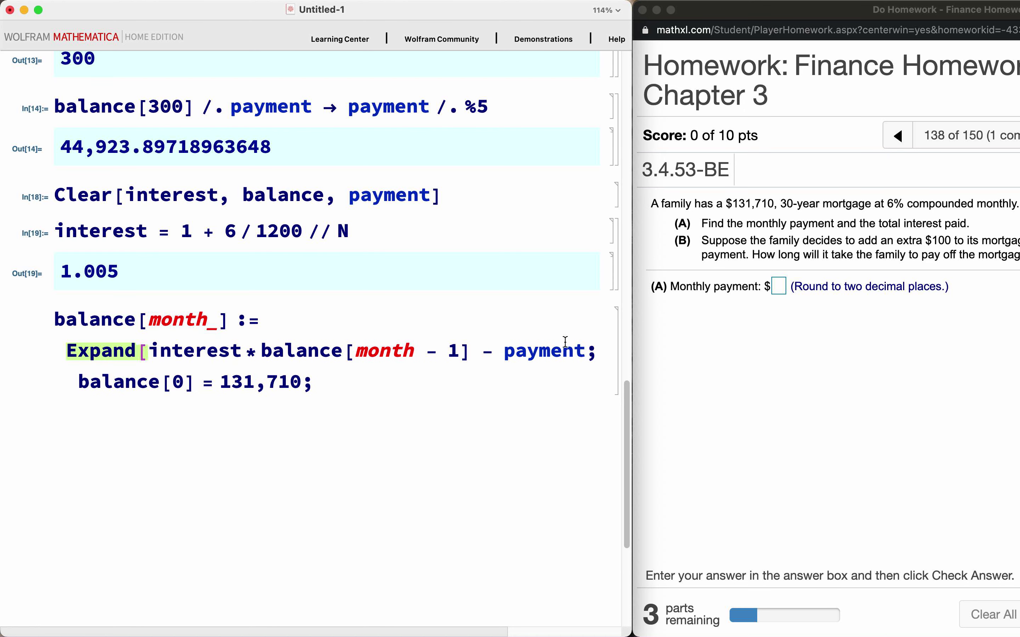
click(586, 351)
text(])
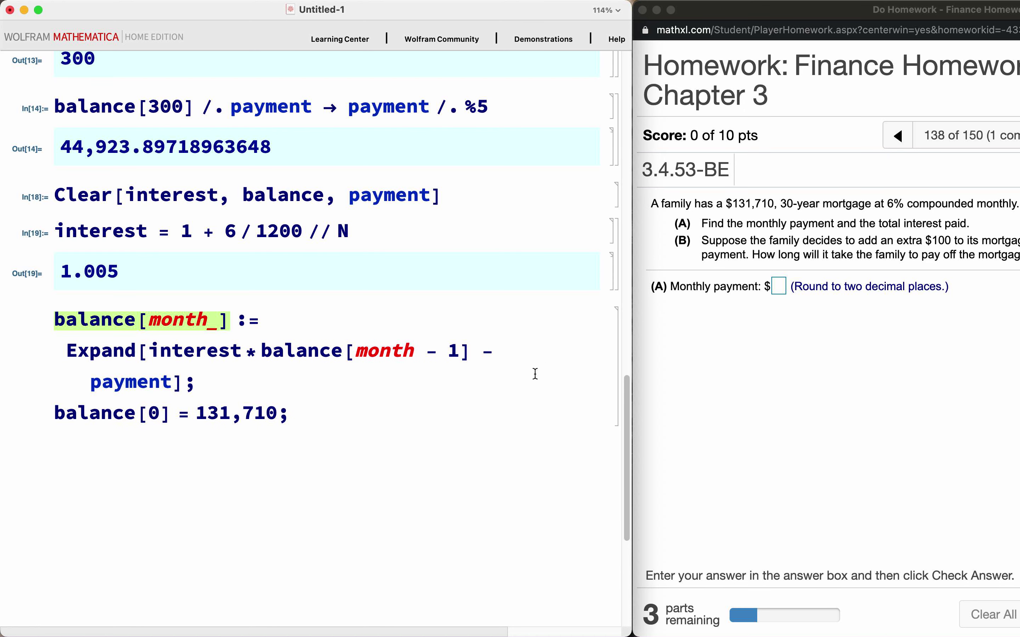
click(336, 418)
key(shift+Return)
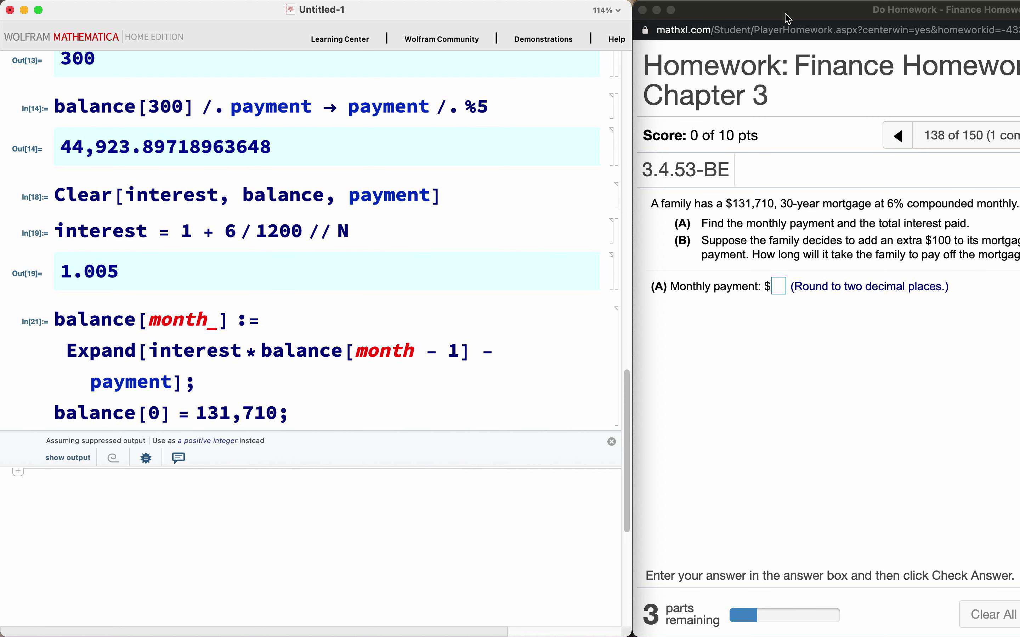
Evaluate balance[360] in a new cell to get the balance after 30 years in terms of payment
mouse_move(780, 19)
mouse_down()
mouse_move(685, 13)
mouse_move(768, 11)
mouse_up()
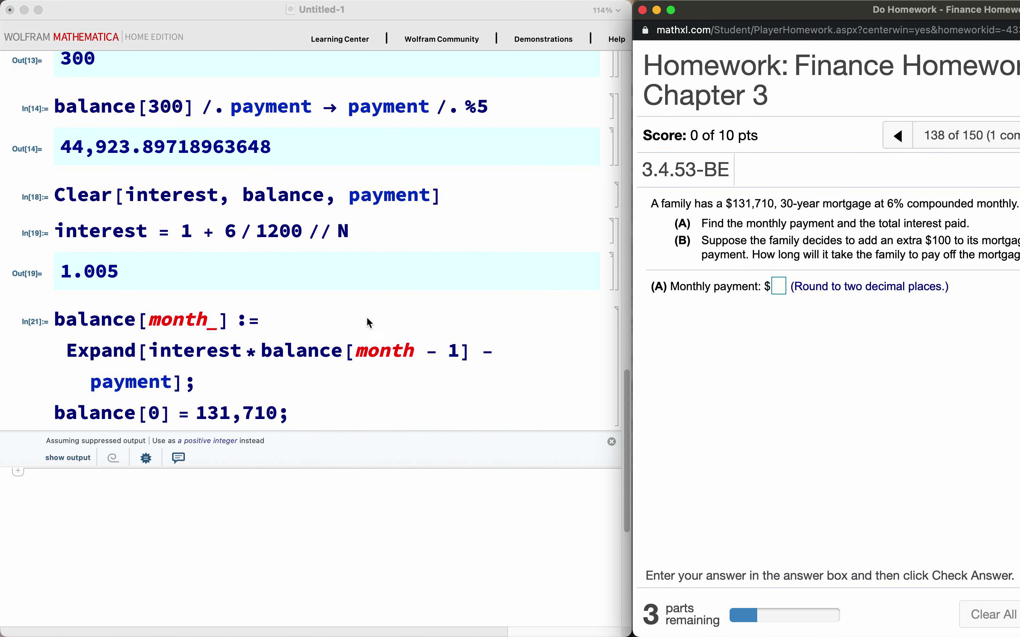
scroll(338, 356, down, 1)
scroll(340, 361, down, 1)
click(202, 438)
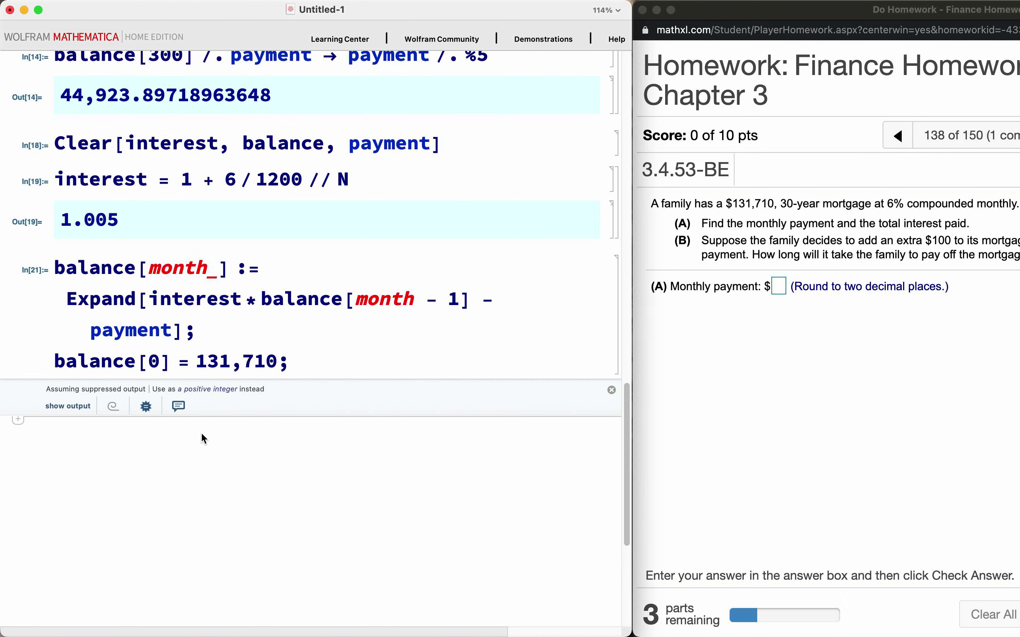
text(3)
key(BackSpace)
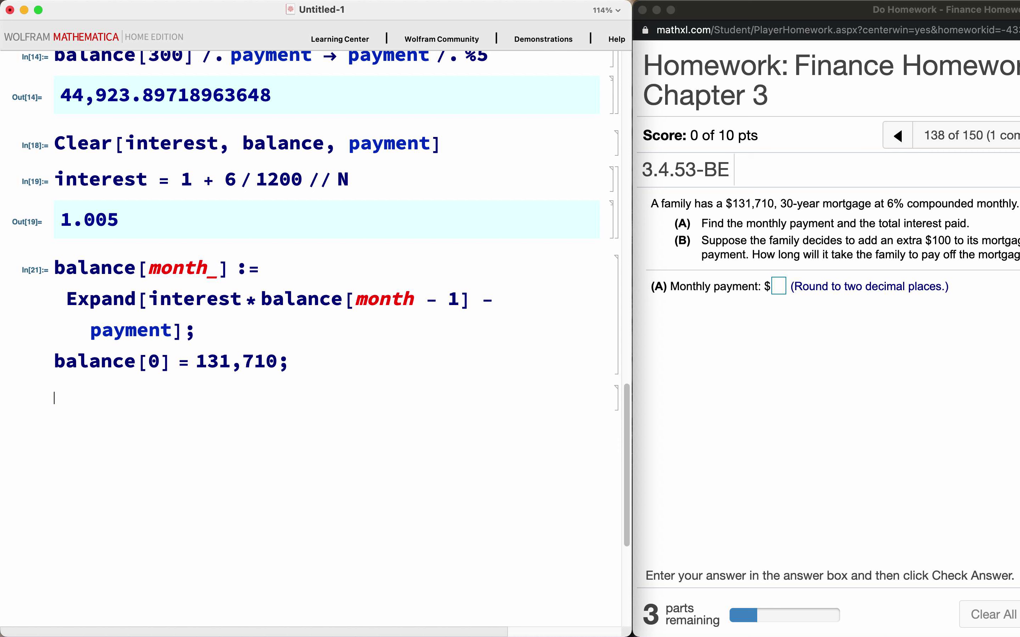
text(bala)
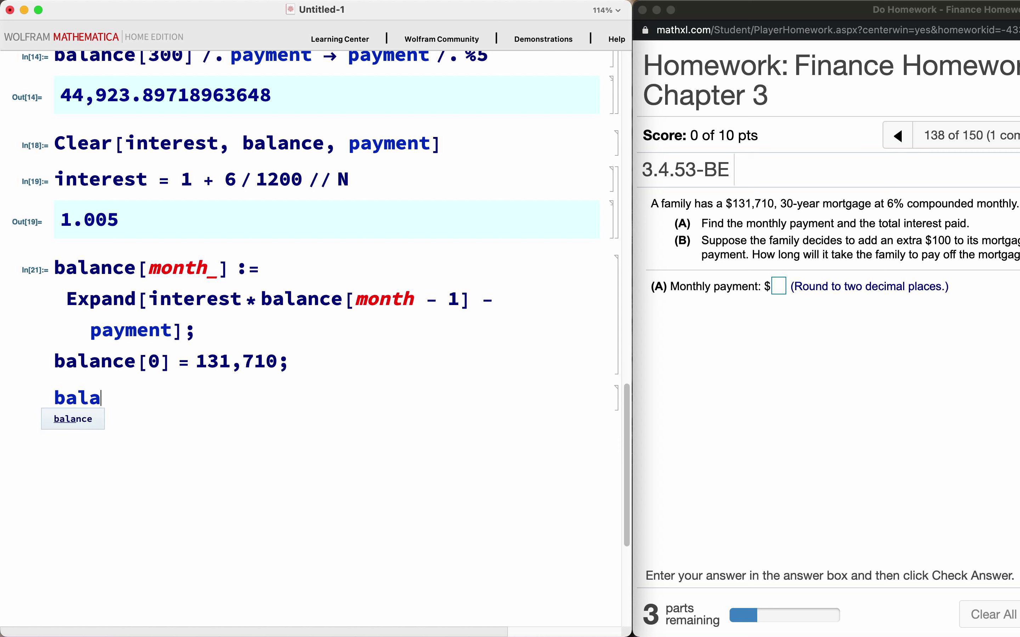
text(nce[360])
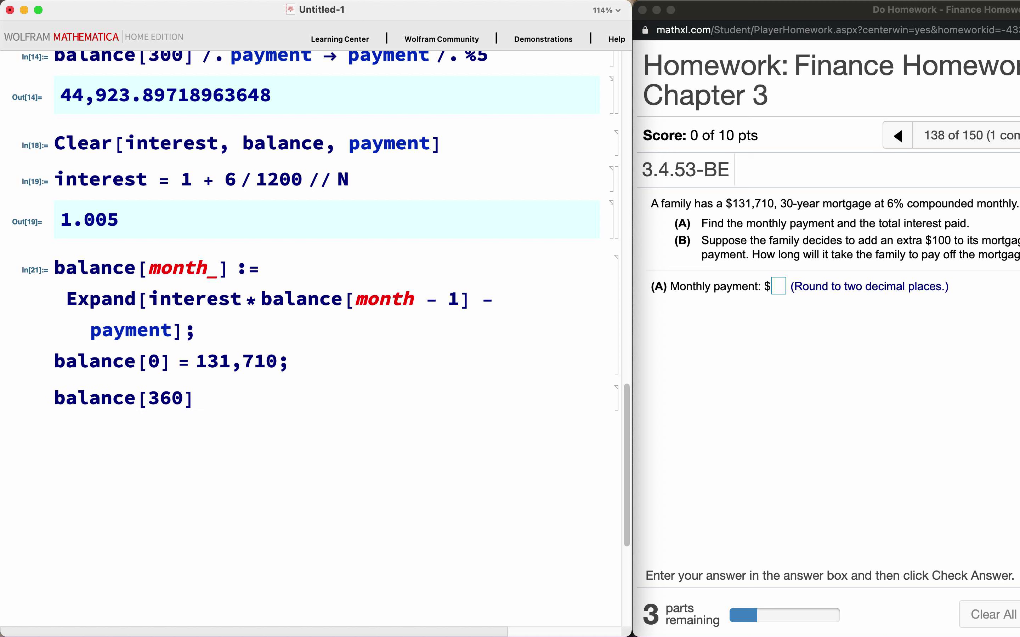
key(shift+Return)
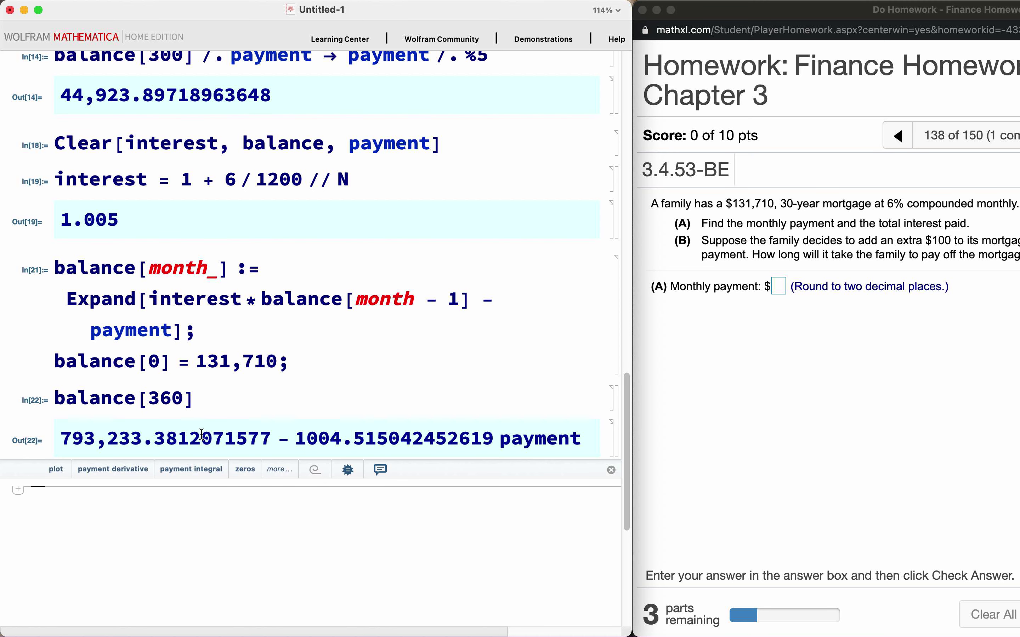
Solve balance[360] == 0 for payment in a new cell, flatten the result with // Flatten, and evaluate it
drag(501, 439, 578, 434)
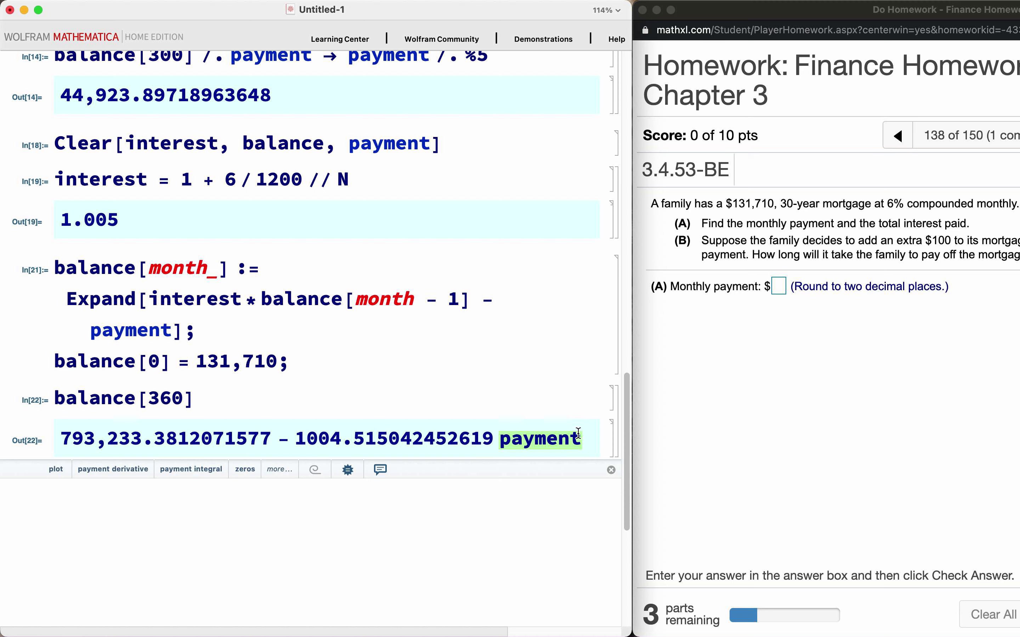
click(417, 513)
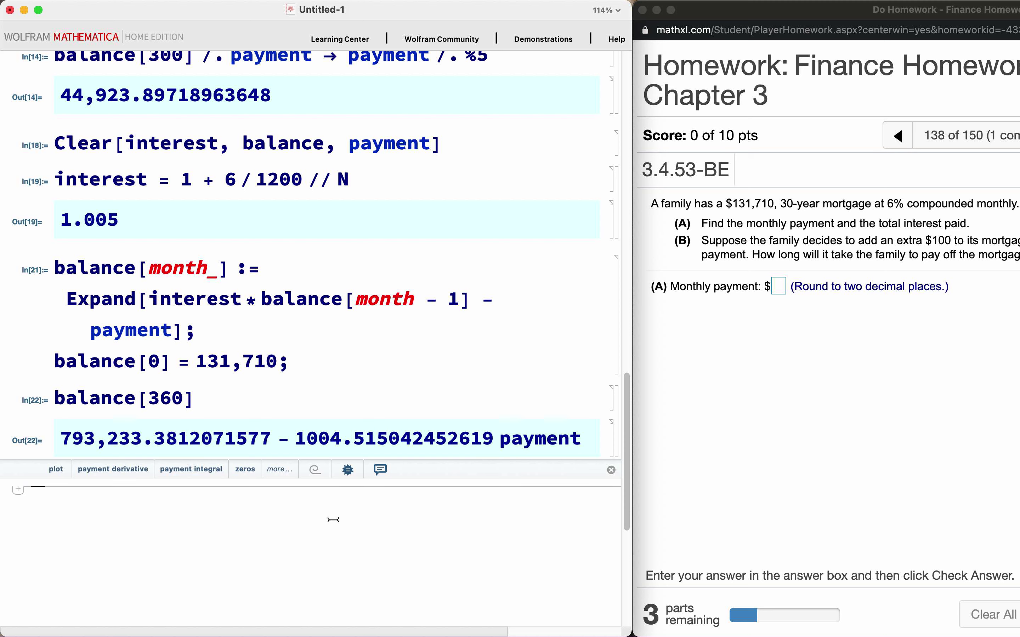
text(Solve[)
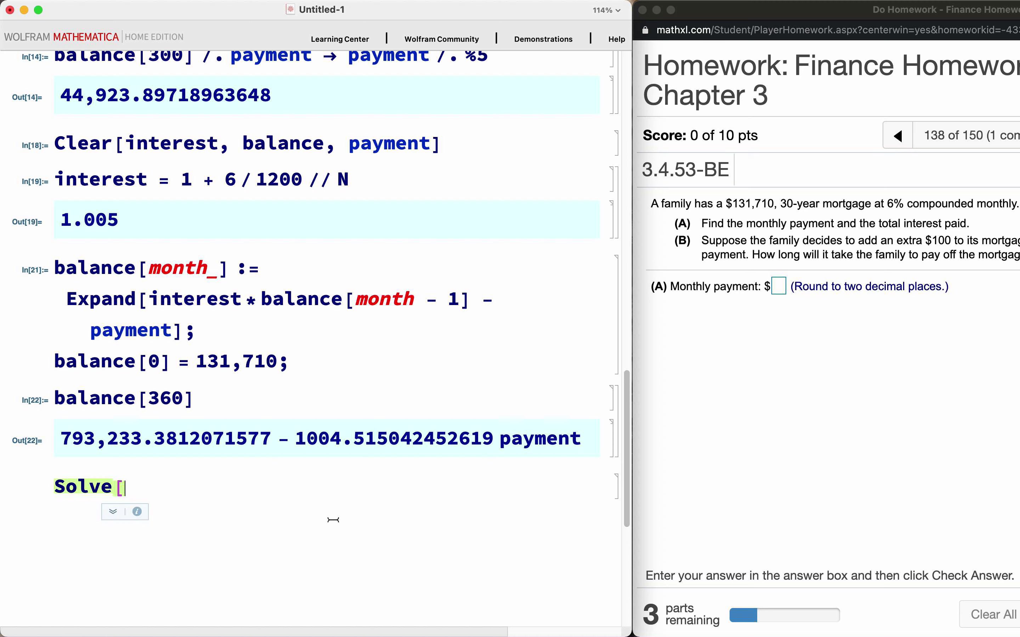
text(balance[)
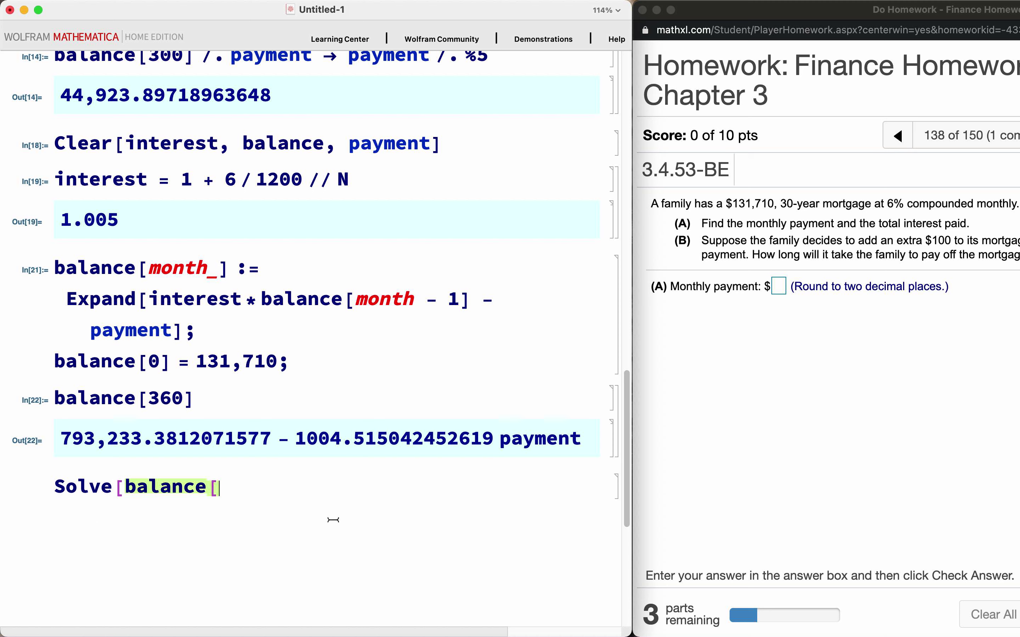
text(360] == )
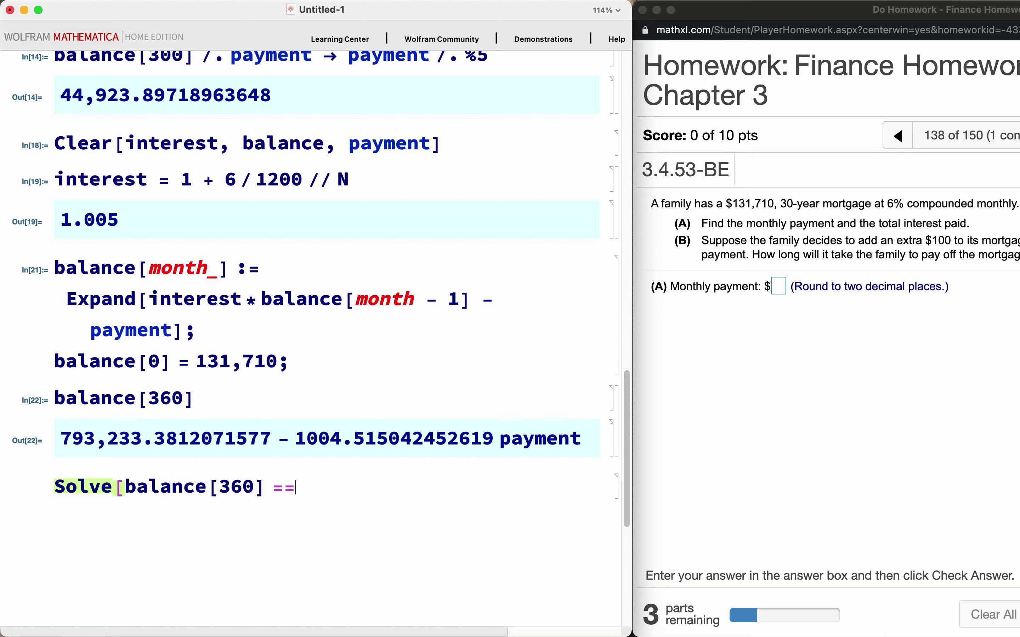
text(0, payment)
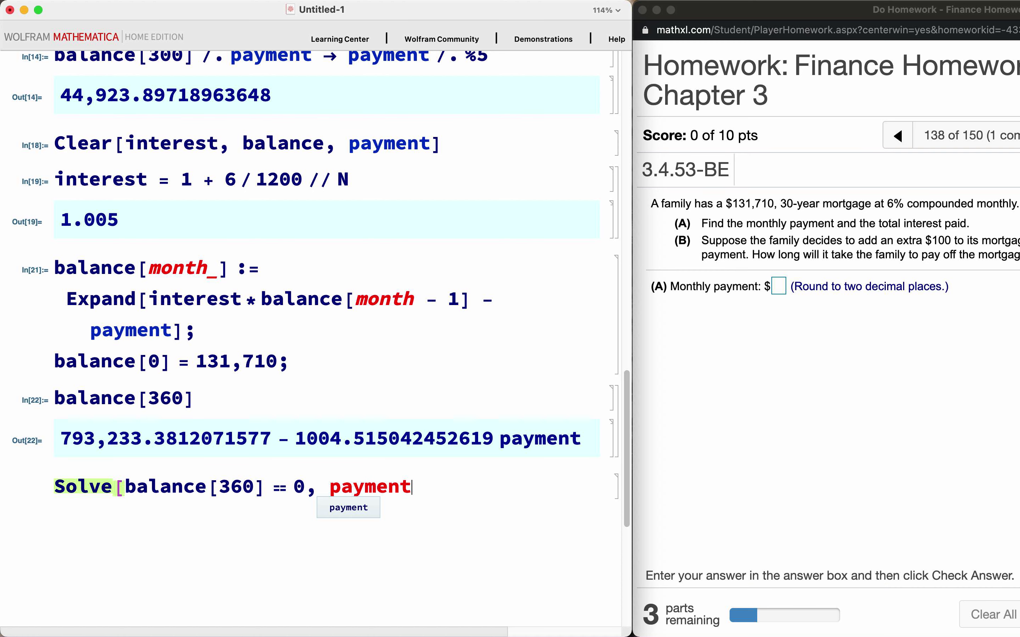
text(] // Flatten)
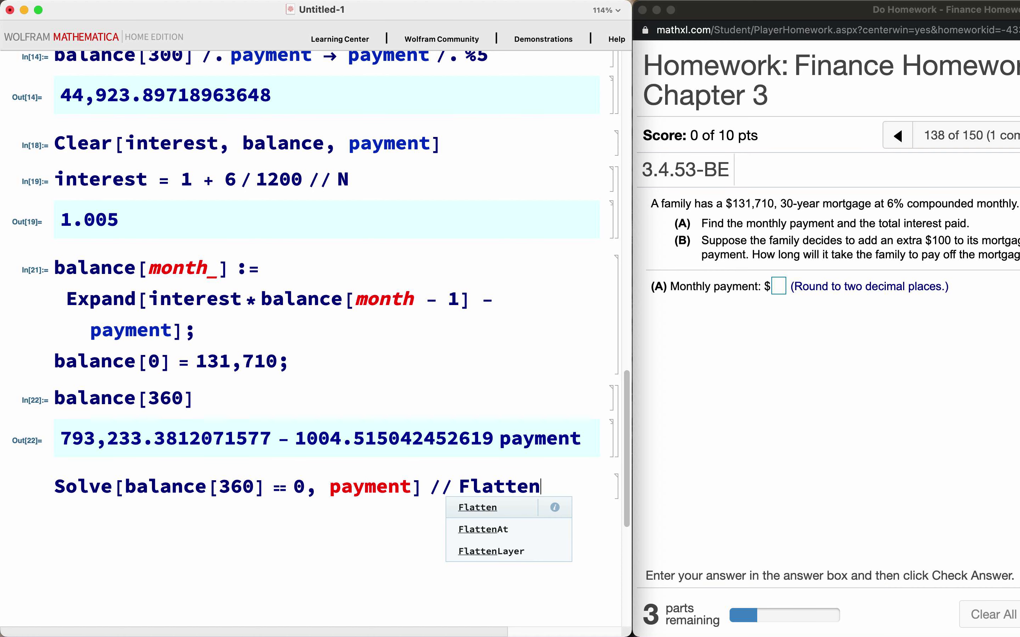
key(shift+Return)
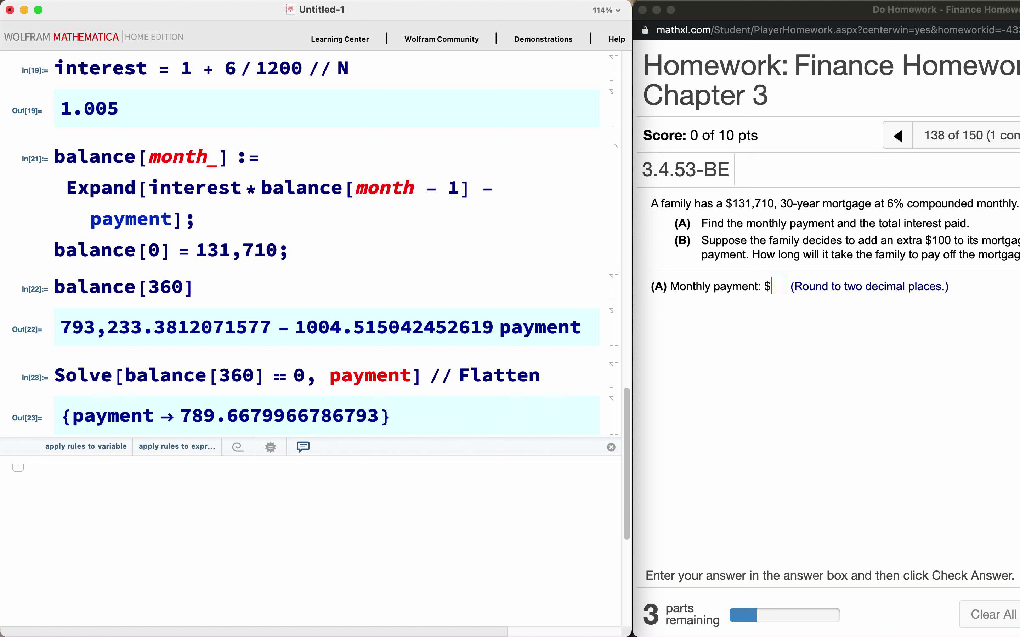
Switch to the homework page, enter 789.67 as the monthly payment in part (A), and submit the answer for checking
click(778, 285)
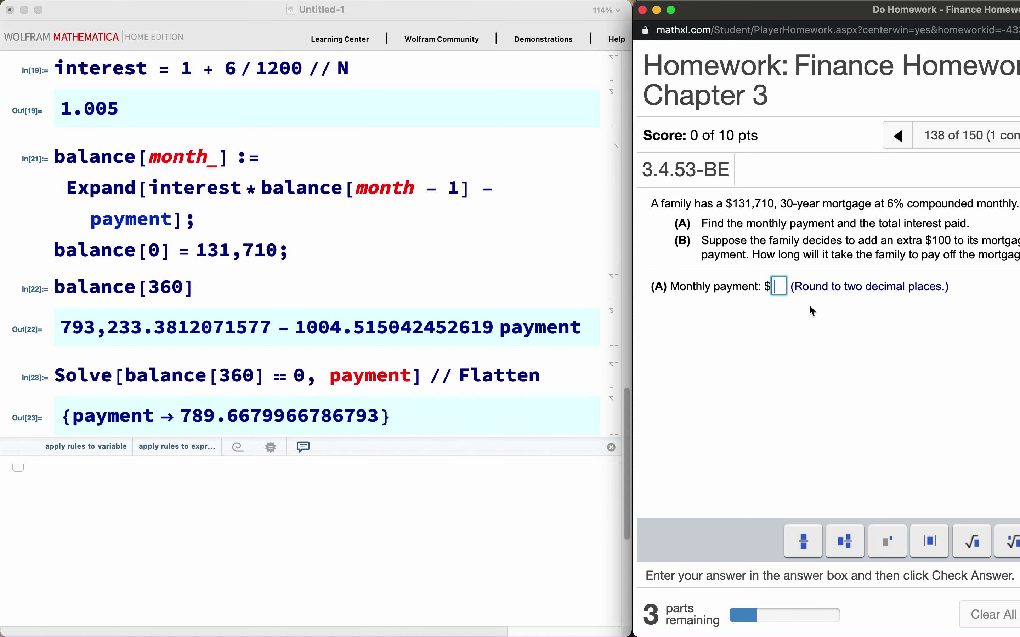
text(789)
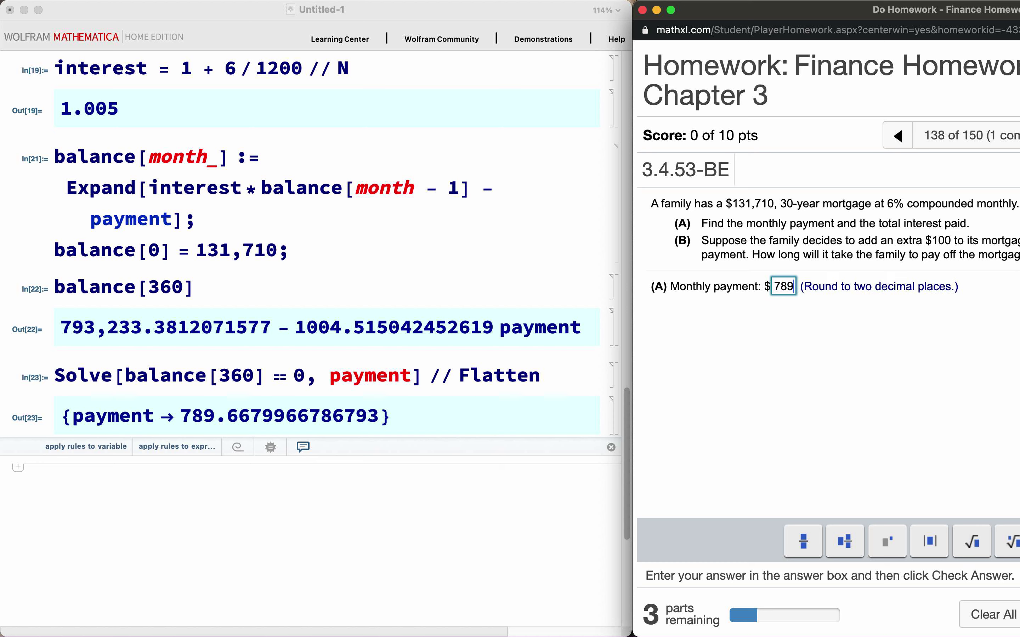
text(.)
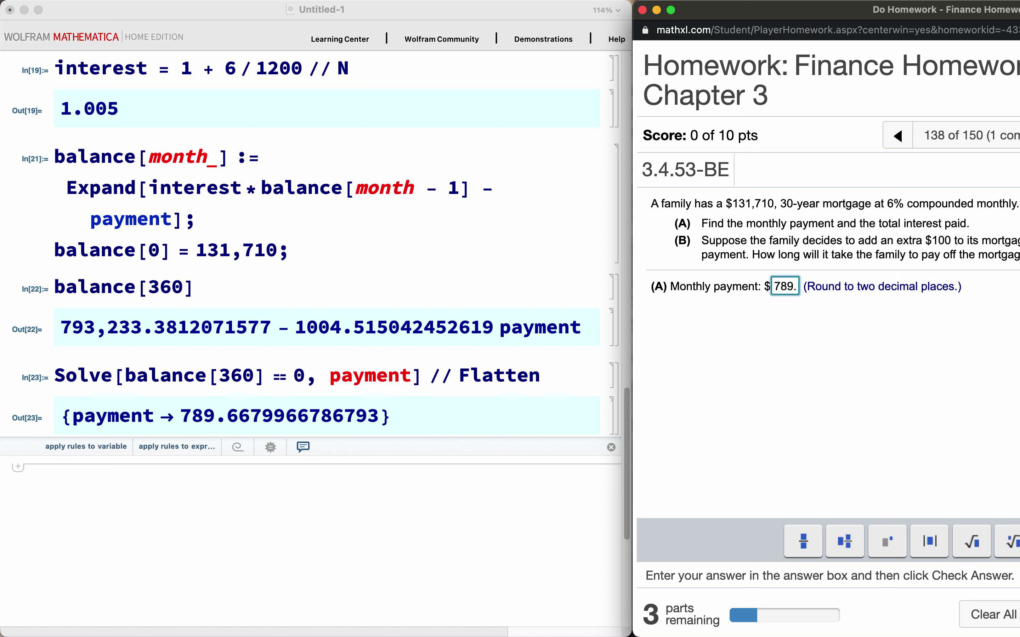
text(67)
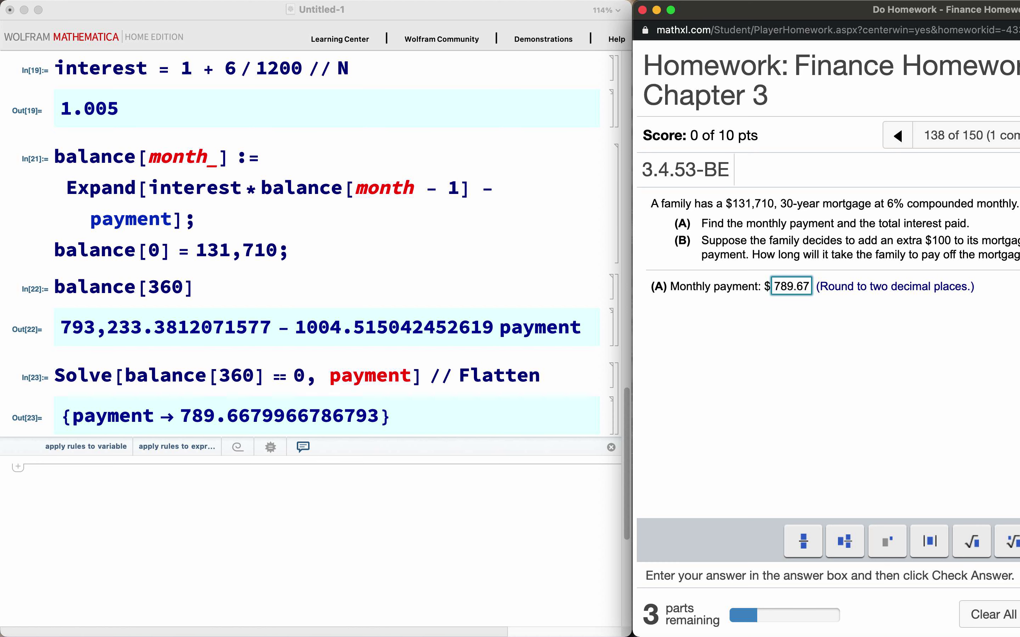
drag(783, 15, 517, 15)
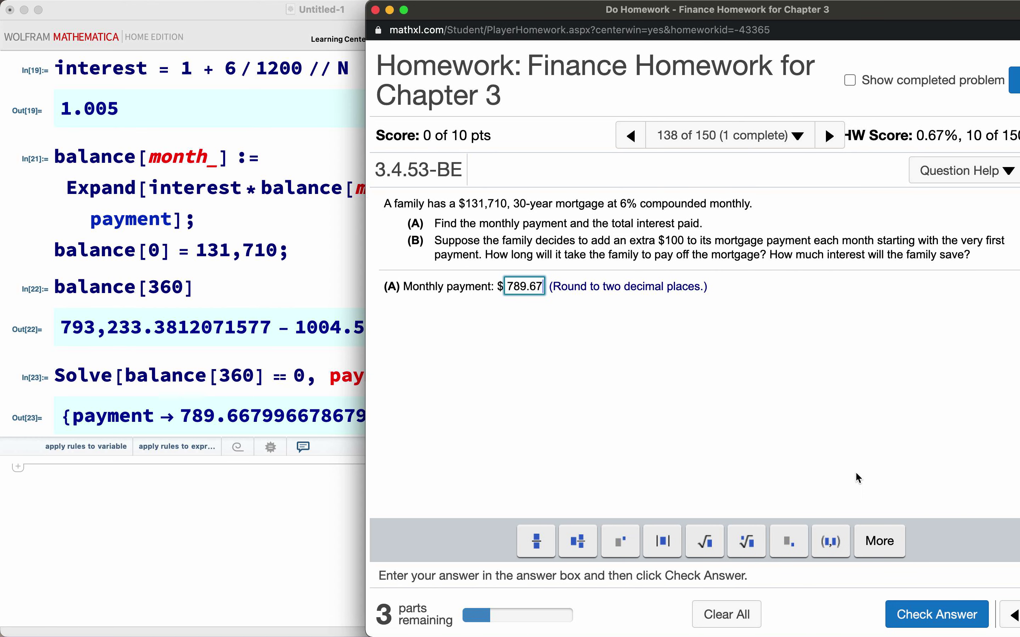
click(902, 616)
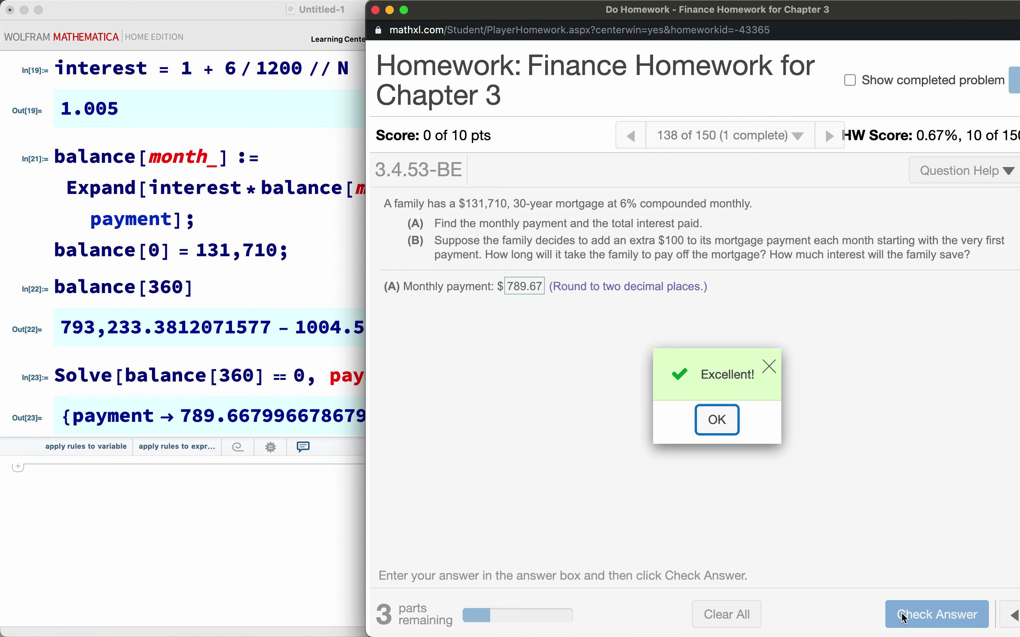
click(721, 424)
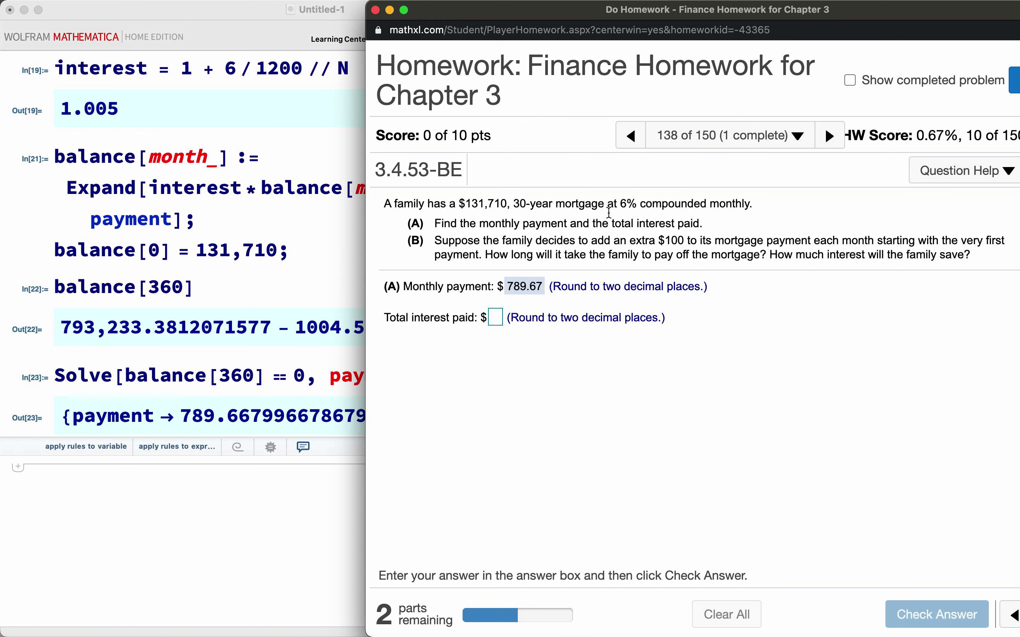
Return to the Mathematica notebook and evaluate 360*789.67 - balance[0] in a new cell to get the total interest
drag(433, 15, 697, 13)
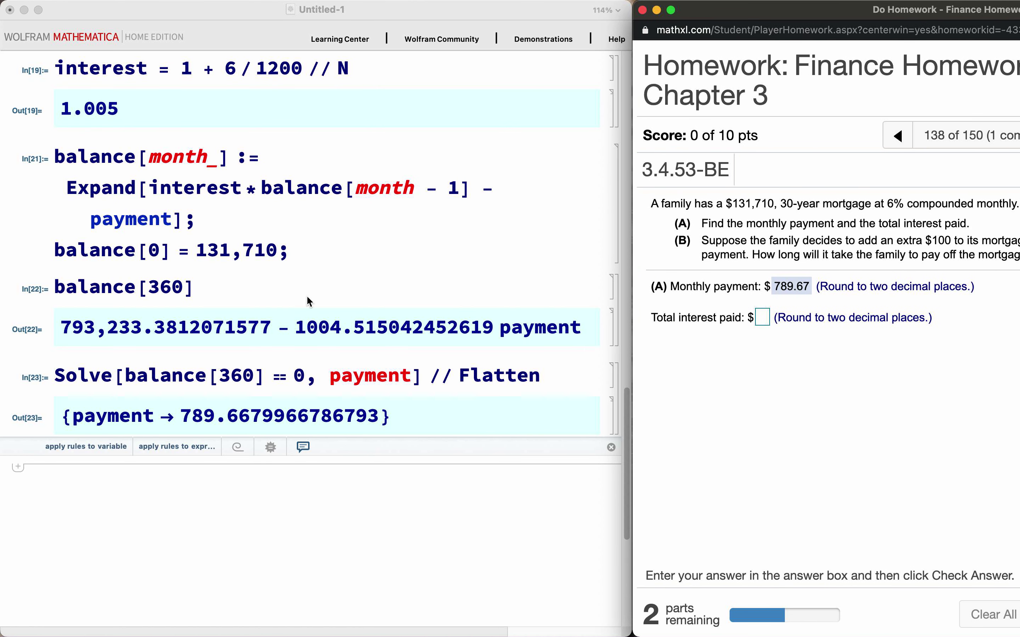
scroll(126, 397, down, 3)
click(127, 400)
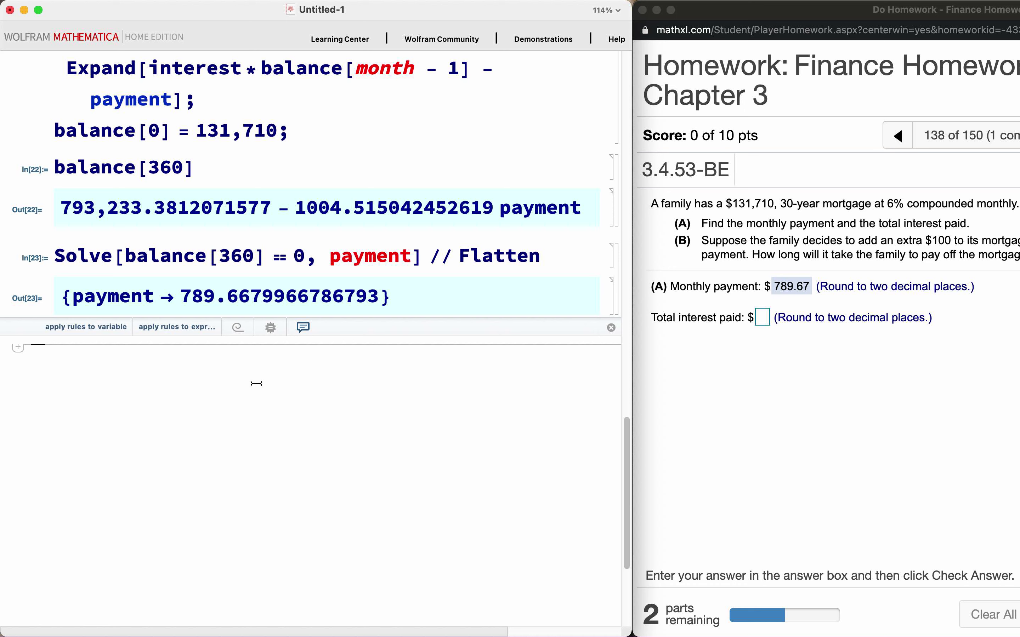
text(360)
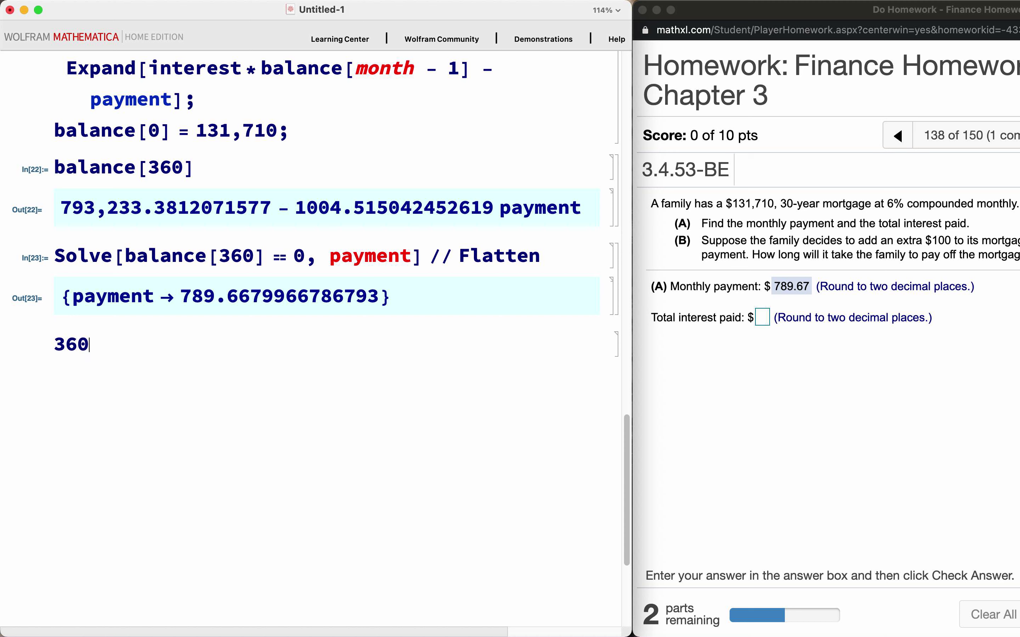
text(*789.67)
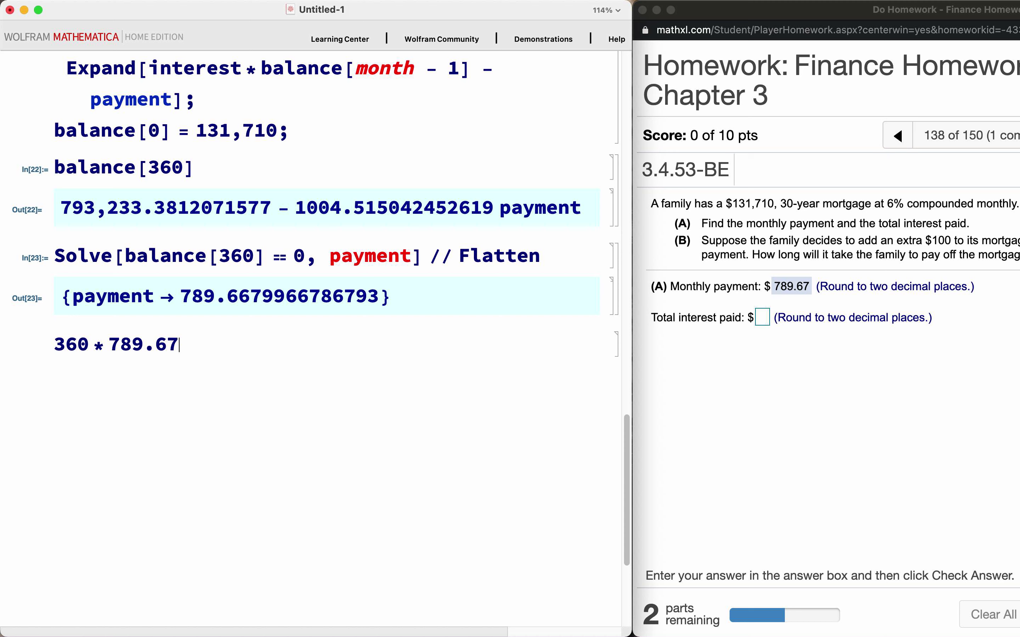
text(- balance[)
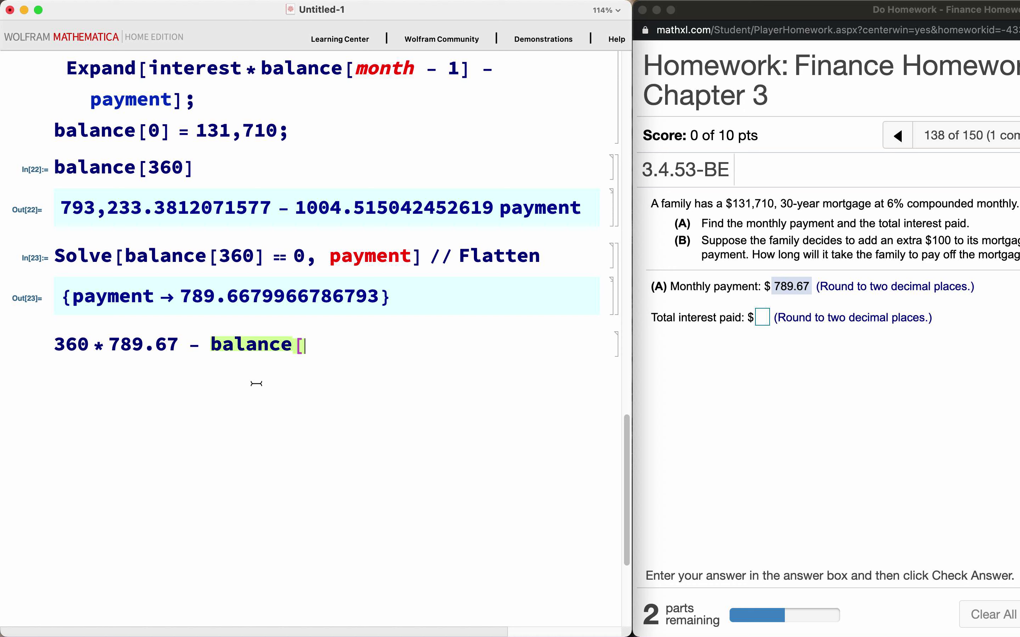
text(0])
key(shift+Return)
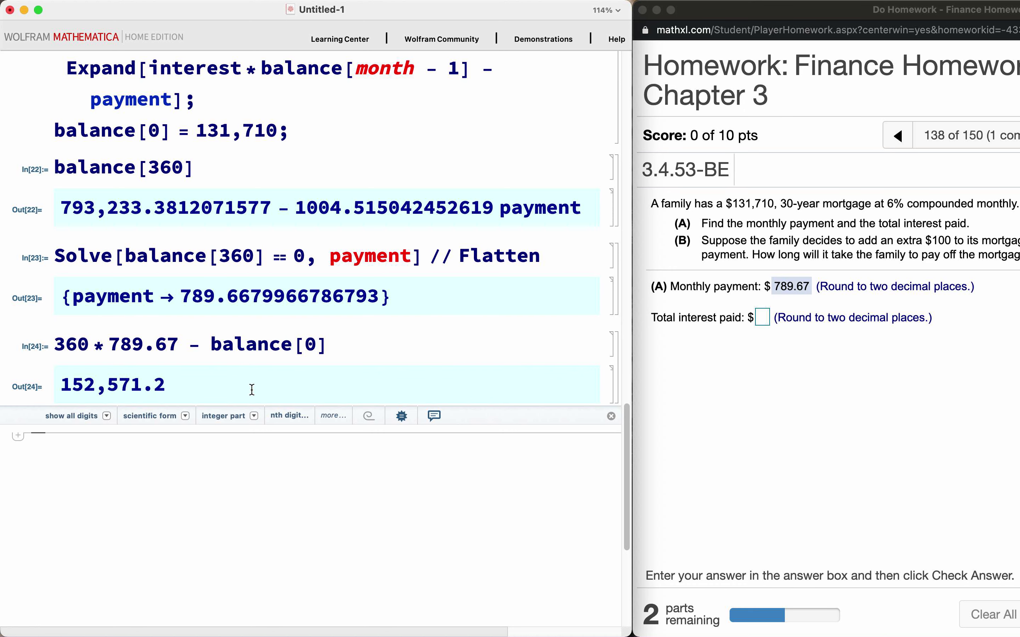
Evaluate balance[0] in a new cell to check the starting loan balance
text(balance)
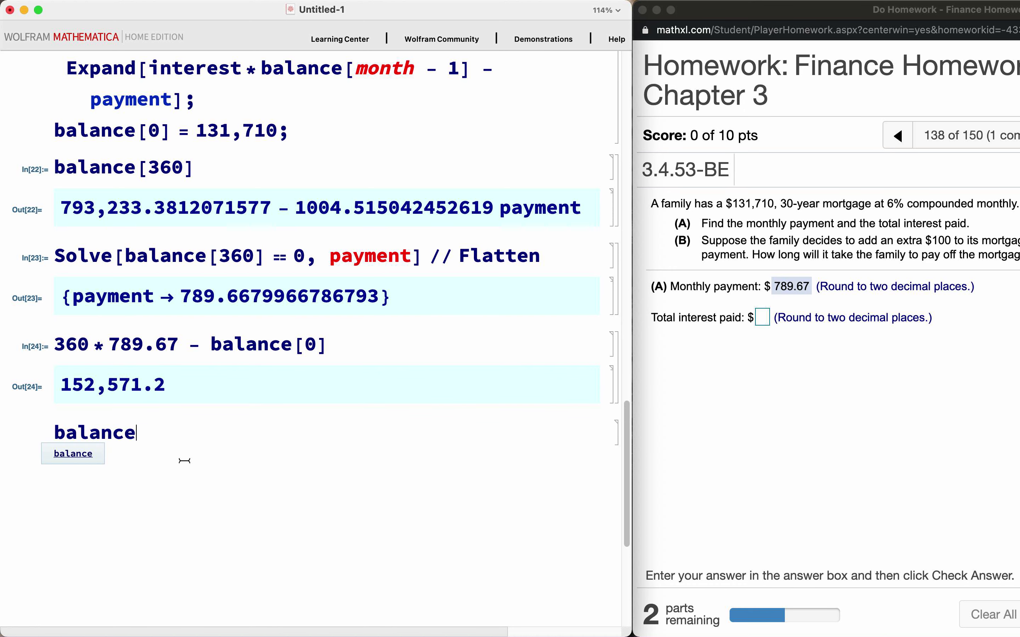
text([0])
key(shift+Return)
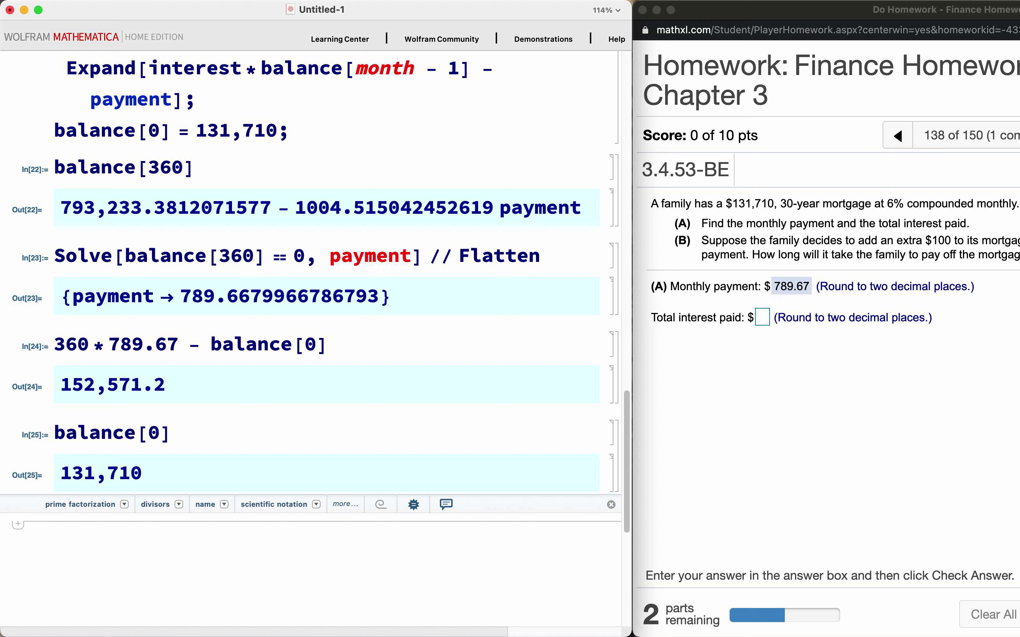
Enter the total interest expression 360*789.67 - balance[0] again below the starting balance and evaluate it
text(360)
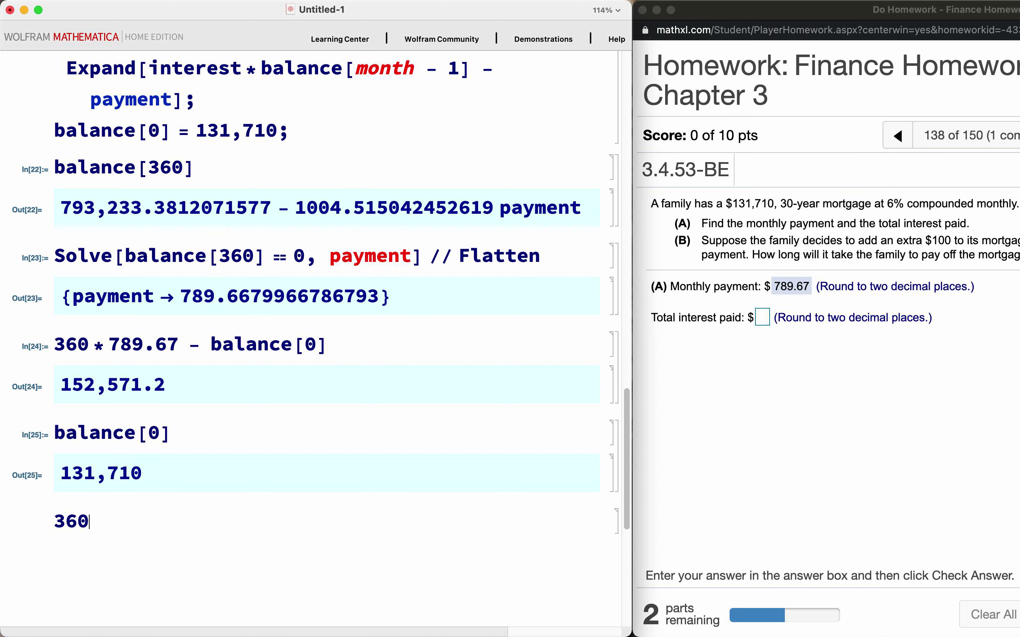
text(*789.67 - balance[0)
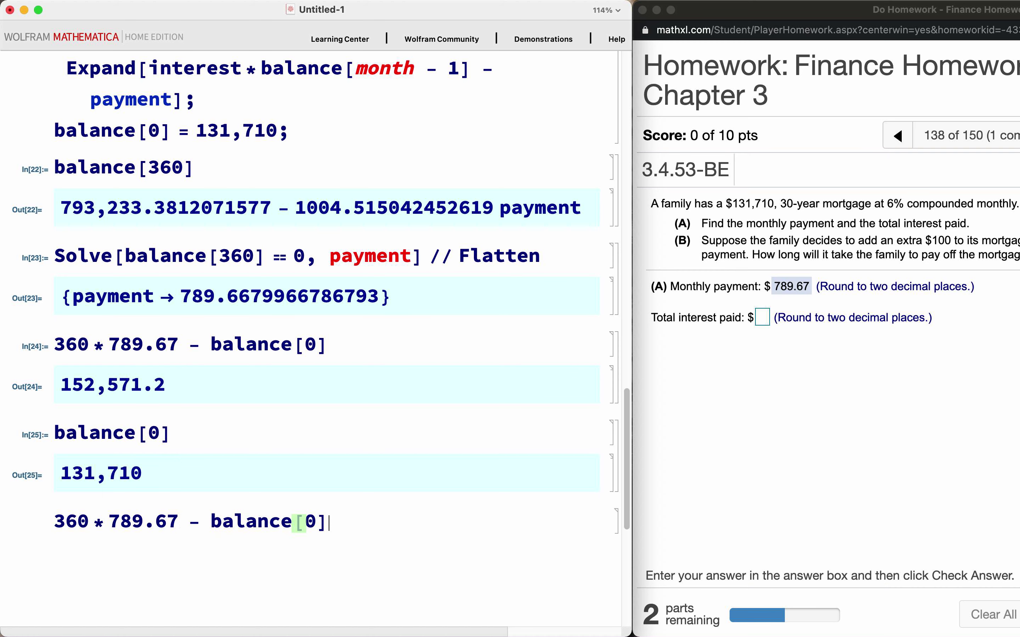
key(shift+Return)
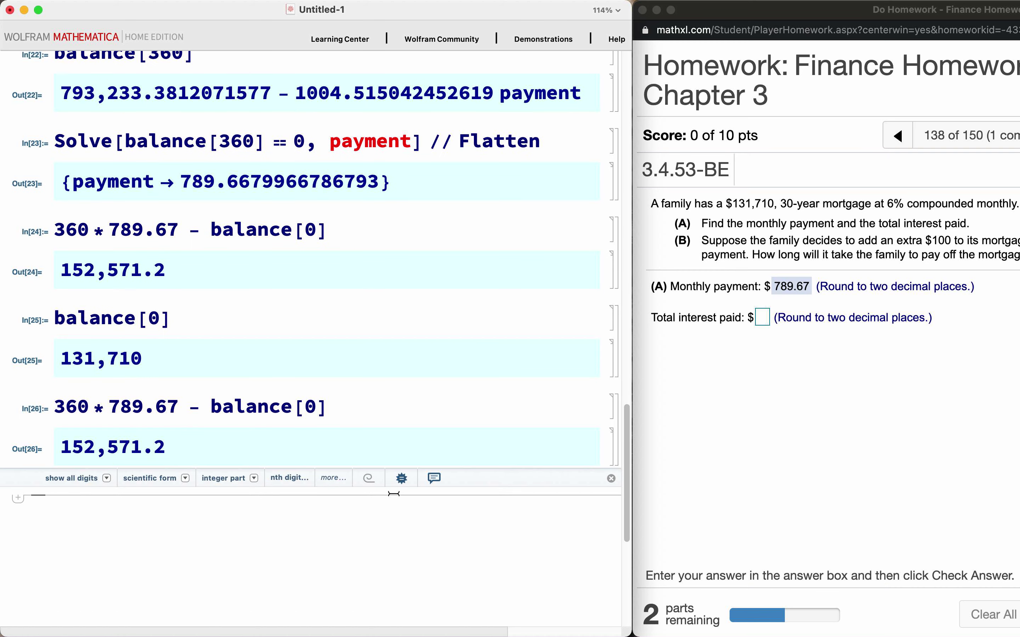
On the homework page, enter 152571.20 as the total interest paid and submit the answer for checking
click(763, 317)
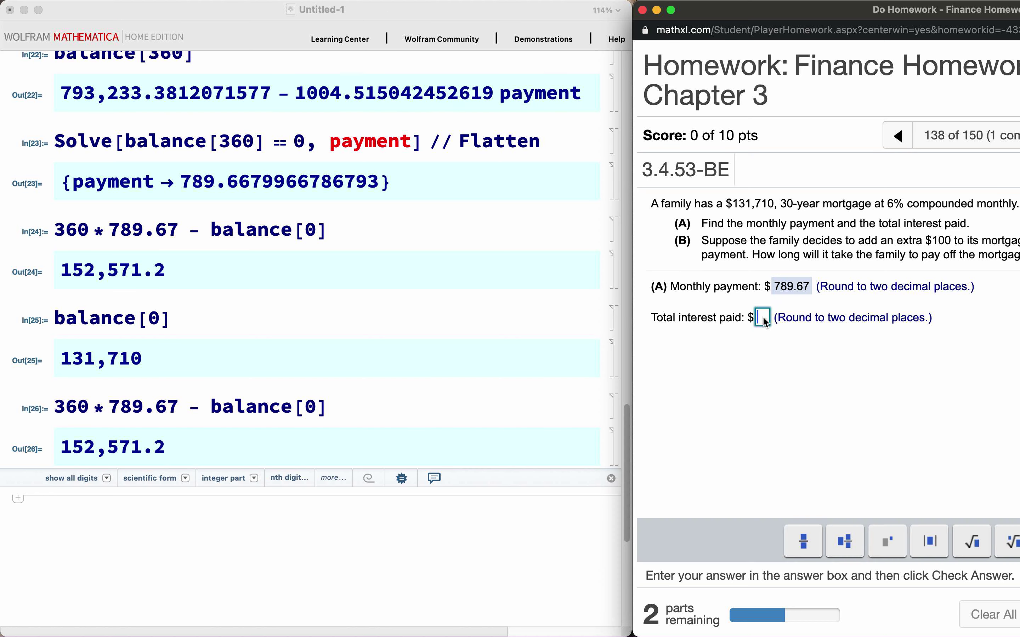
text(152)
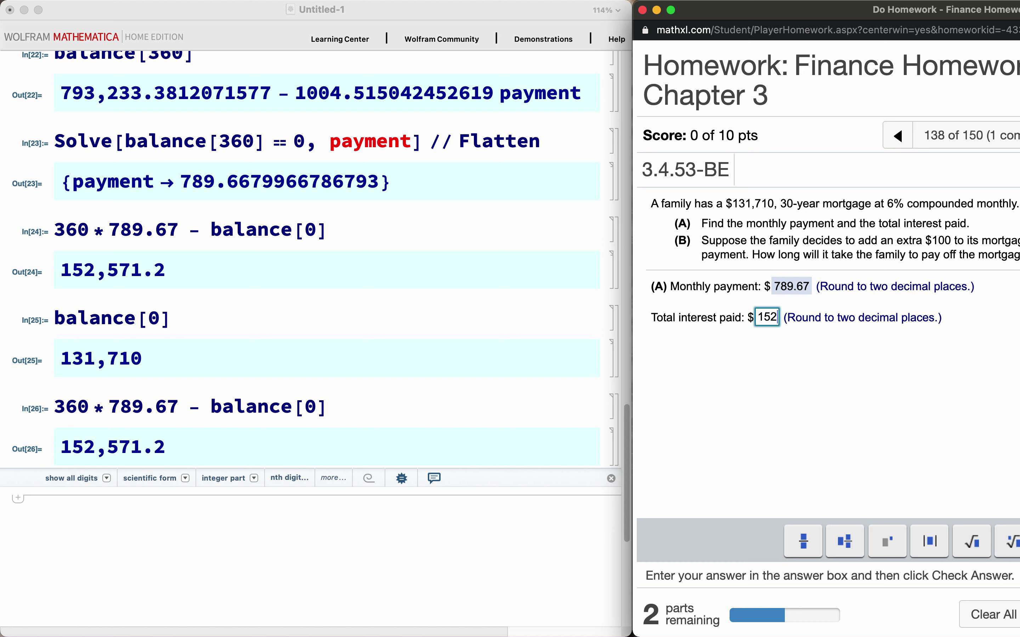
text(571.20)
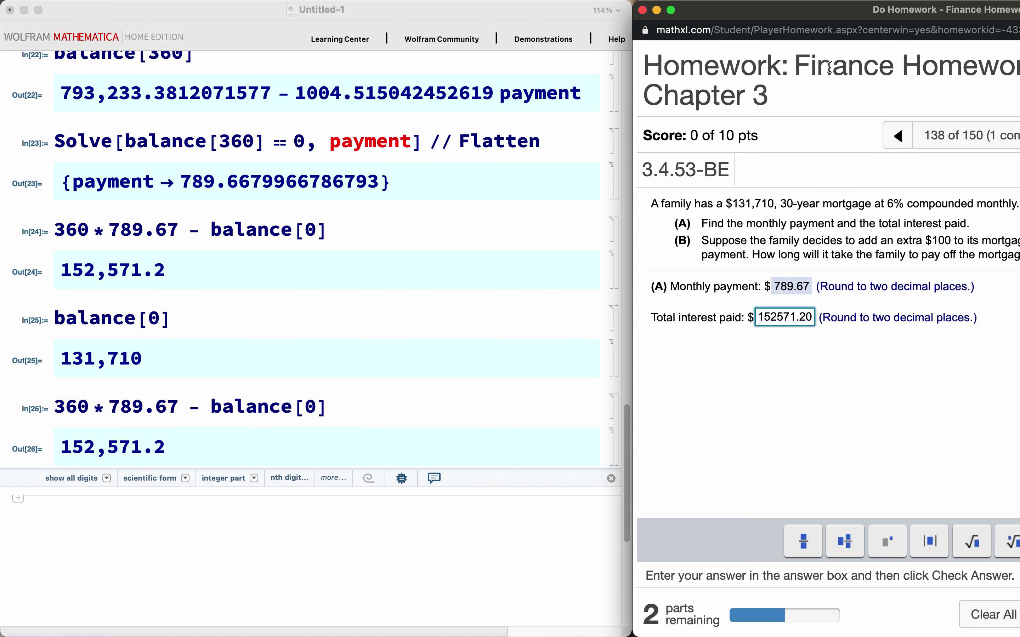
drag(790, 5, 528, 5)
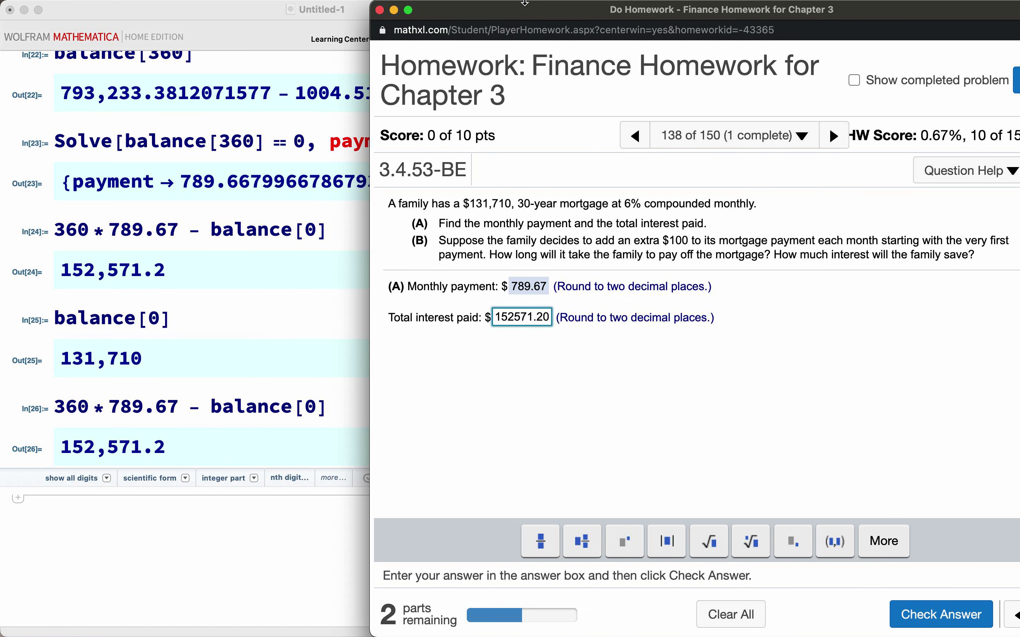
click(927, 624)
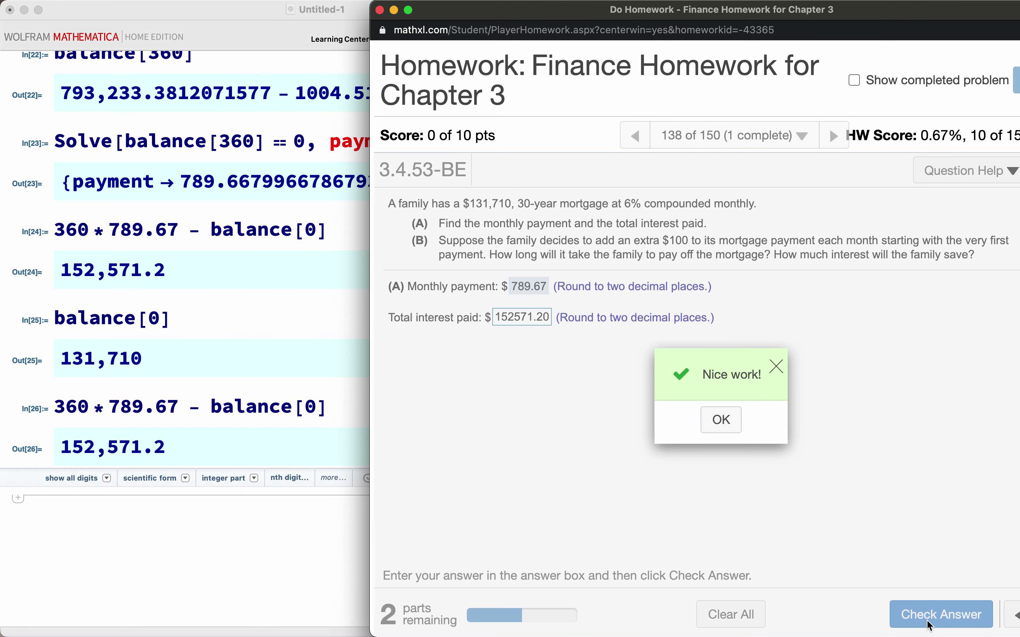
click(725, 420)
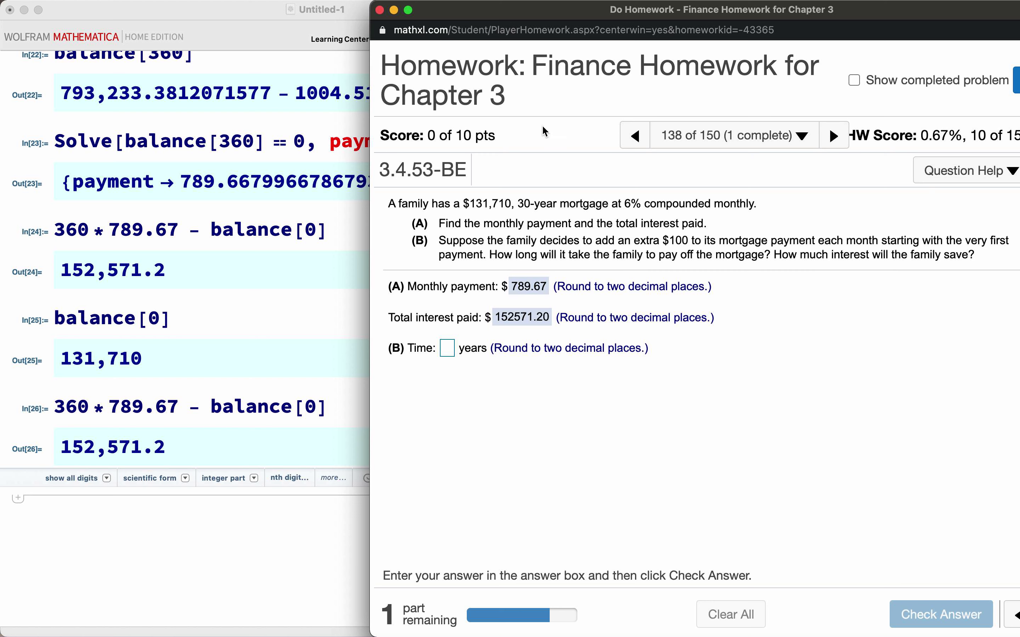
Move the homework window clear of the notebook and evaluate payment = 100 + payment /. %23 in a new cell
drag(440, 9, 689, 3)
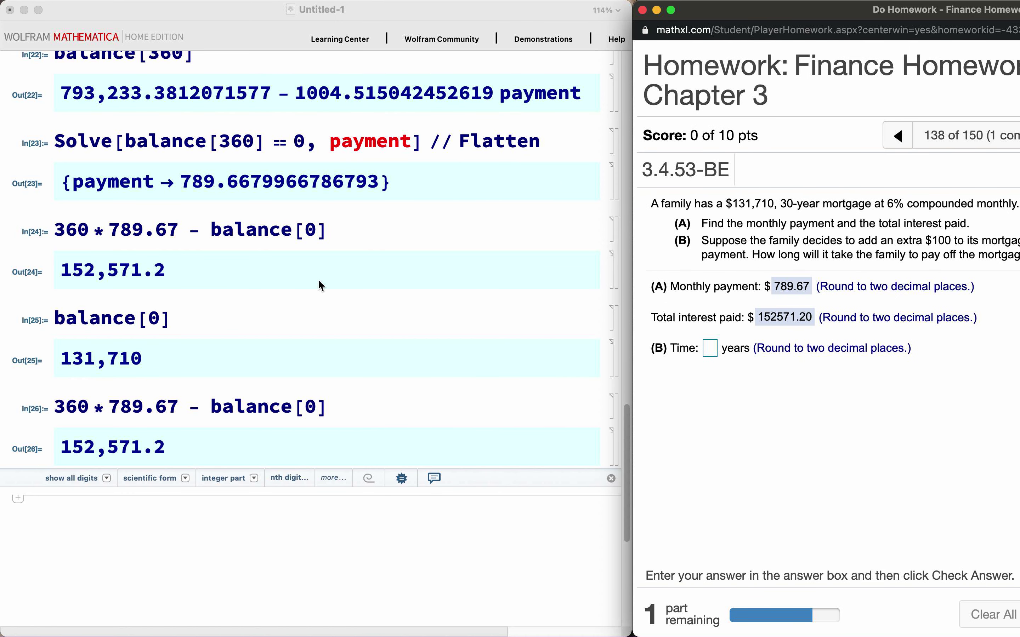
scroll(317, 282, down, 1)
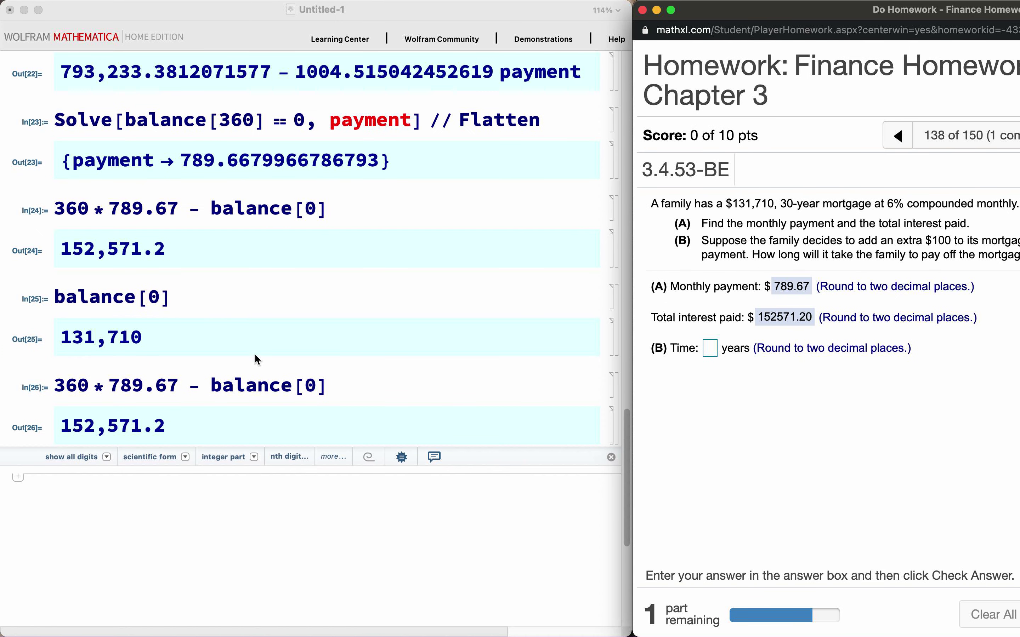
click(104, 493)
text(paym)
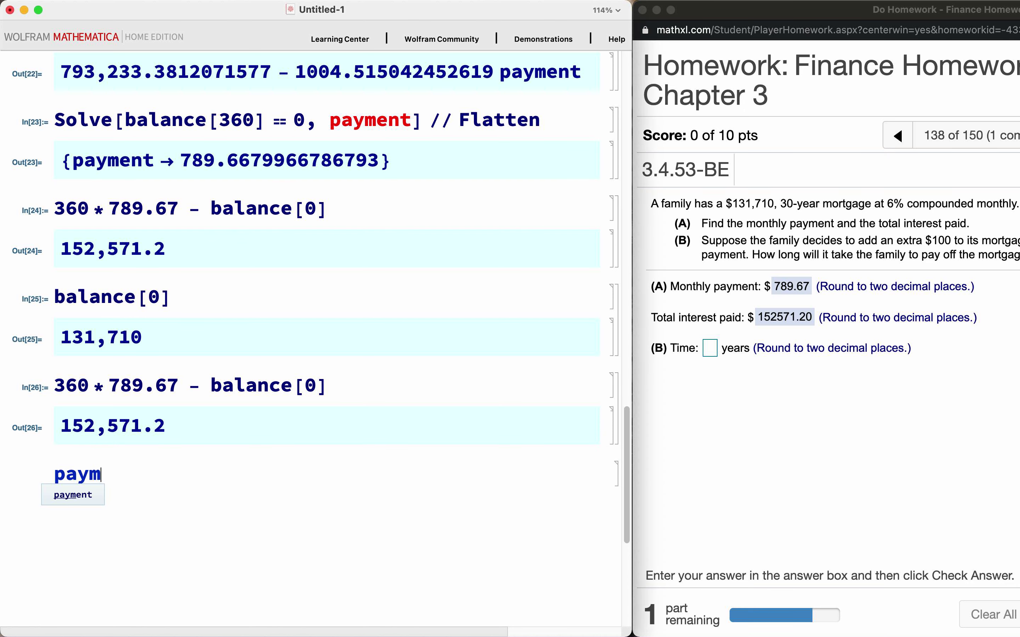
text(ent = 1-)
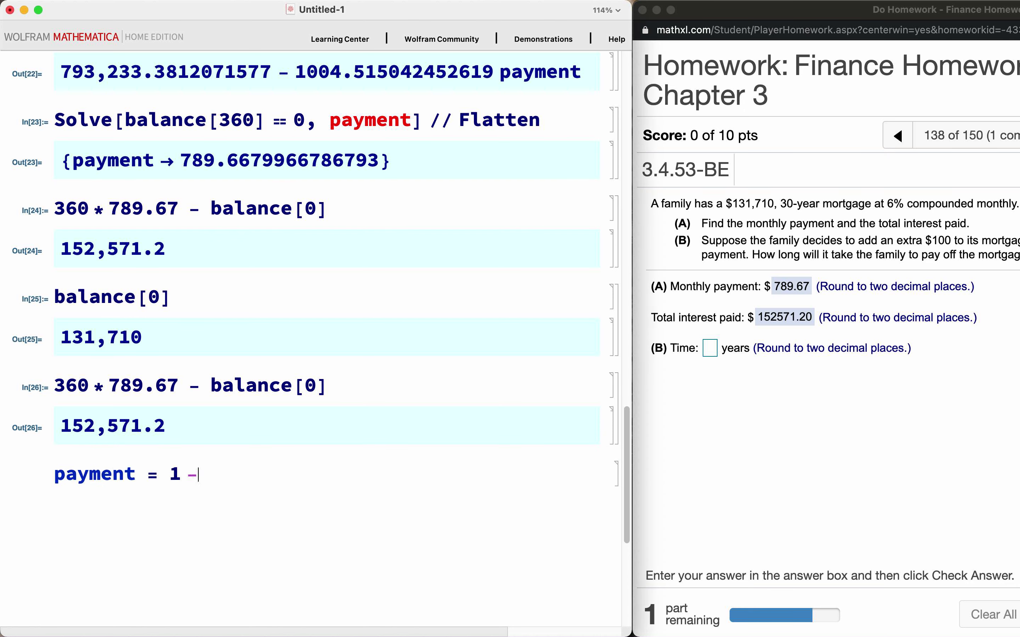
key(BackSpace)
text(00 + payment /.)
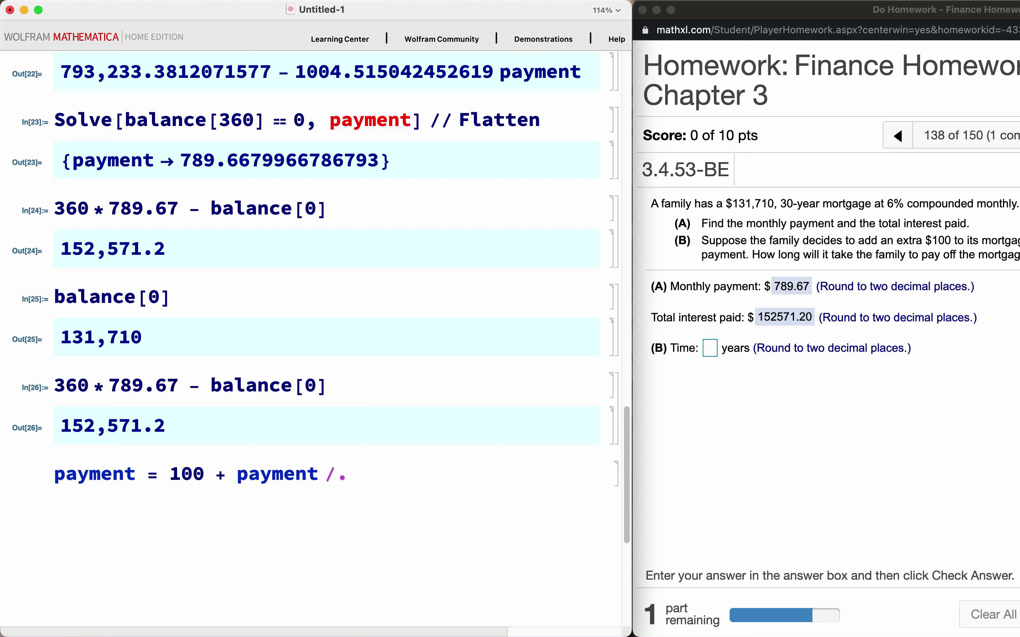
text( %23)
mouse_move(21, 185)
mouse_down()
mouse_move(367, 190)
mouse_move(366, 133)
mouse_move(36, 139)
mouse_move(4, 173)
mouse_move(275, 193)
mouse_up()
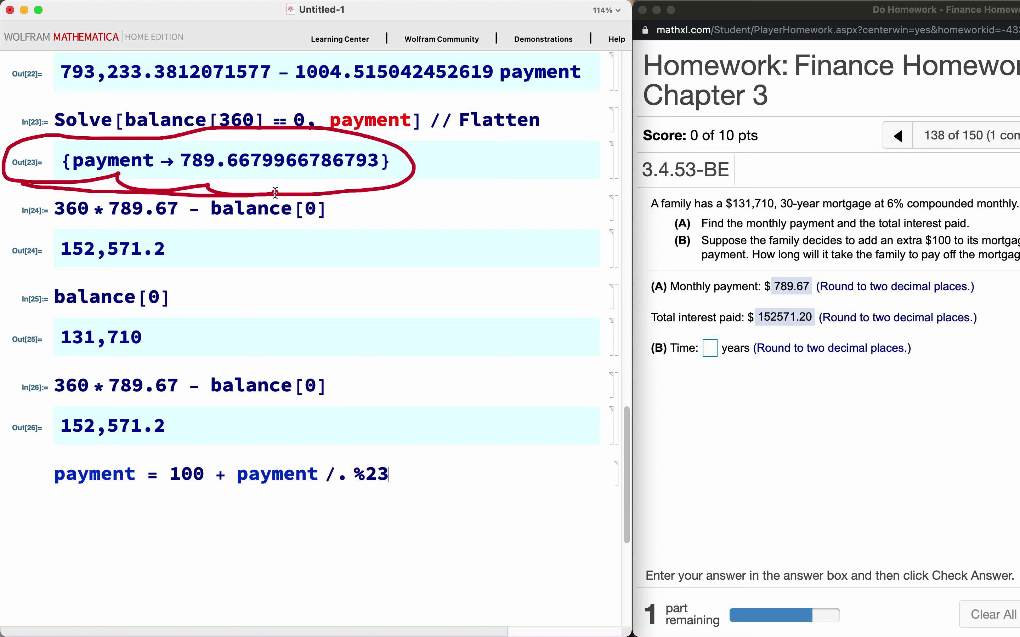
key(Escape)
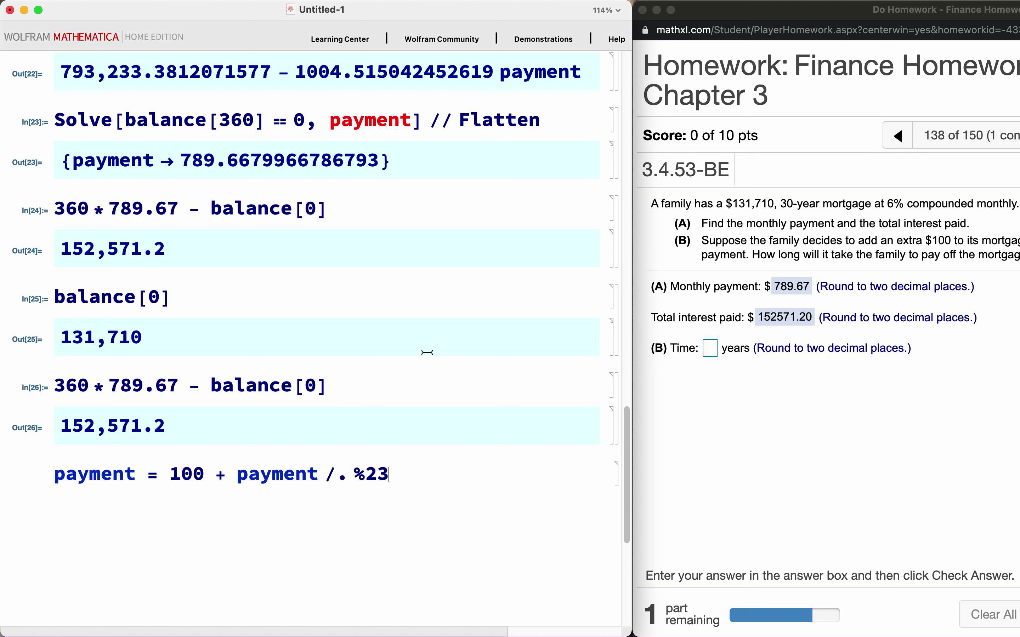
key(shift+Return)
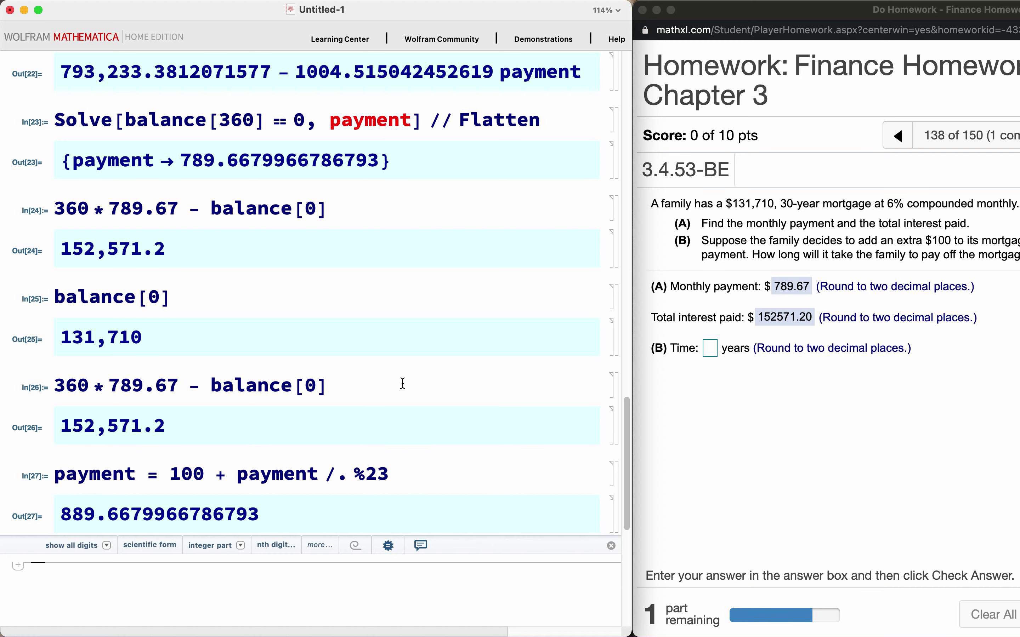
Evaluate Table[{month, balance[month]}, {month, 0, 360}] // TableForm in a new cell to list the monthly balances
scroll(402, 383, down, 5)
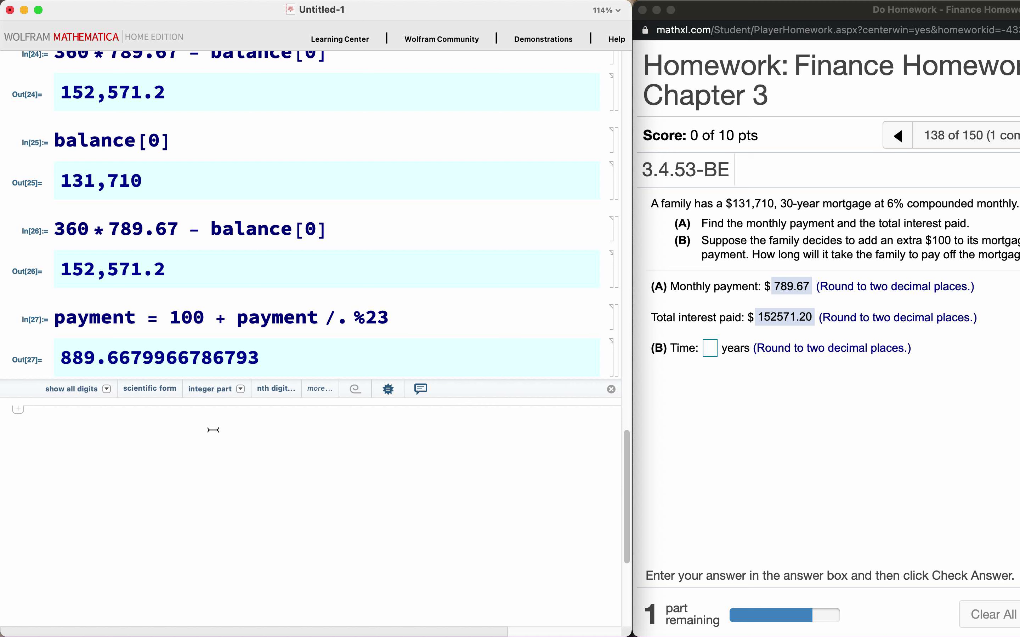
text(Tab)
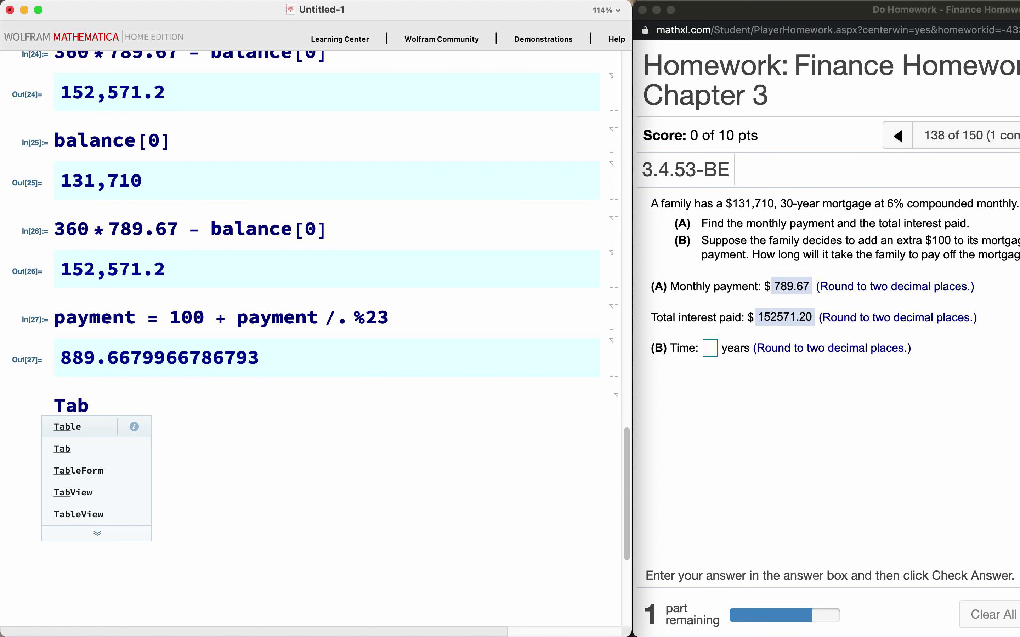
key(BackSpace)
key(BackSpace)
key(BackSpace)
text(Ta)
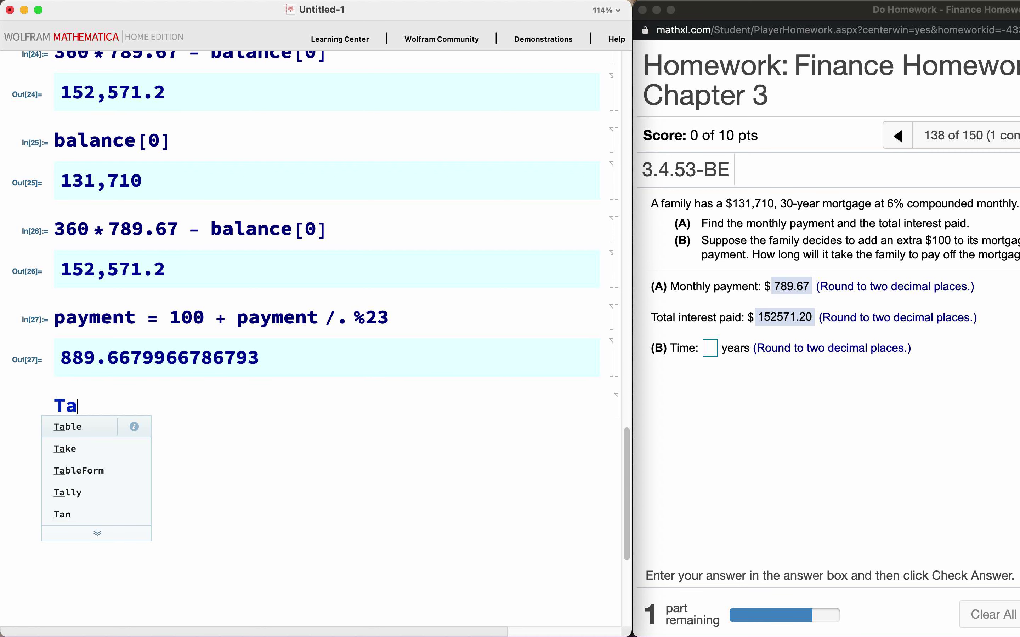
text(ble[{)
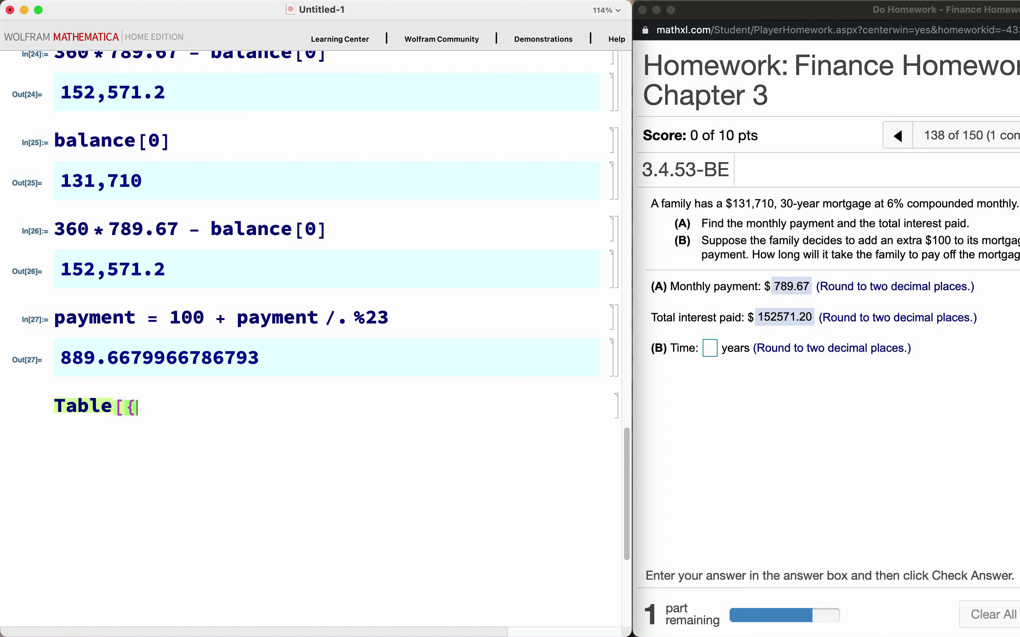
text(month,)
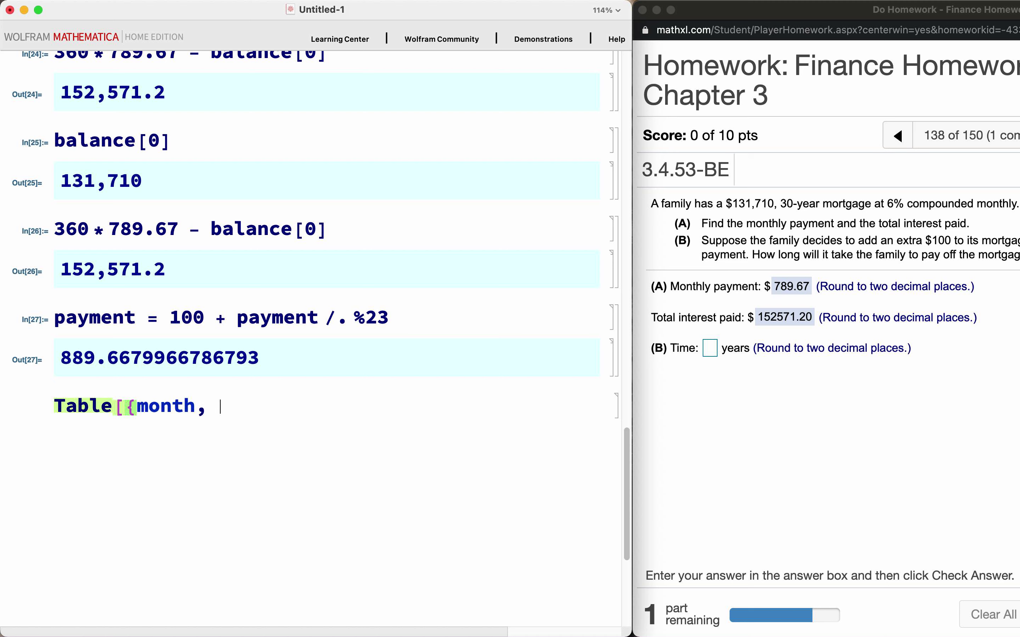
text( balance[)
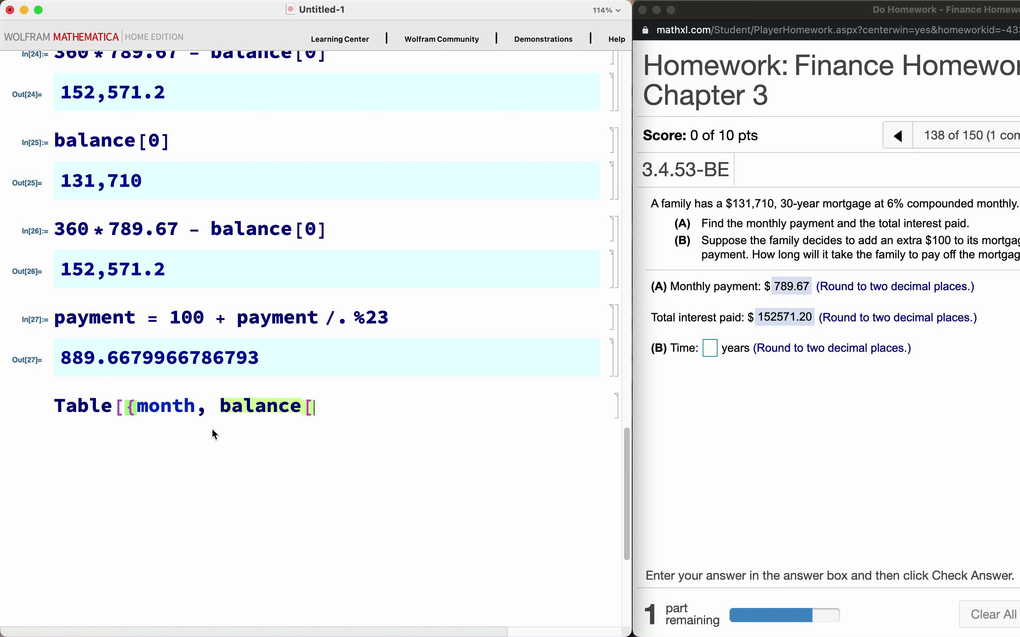
text(month)
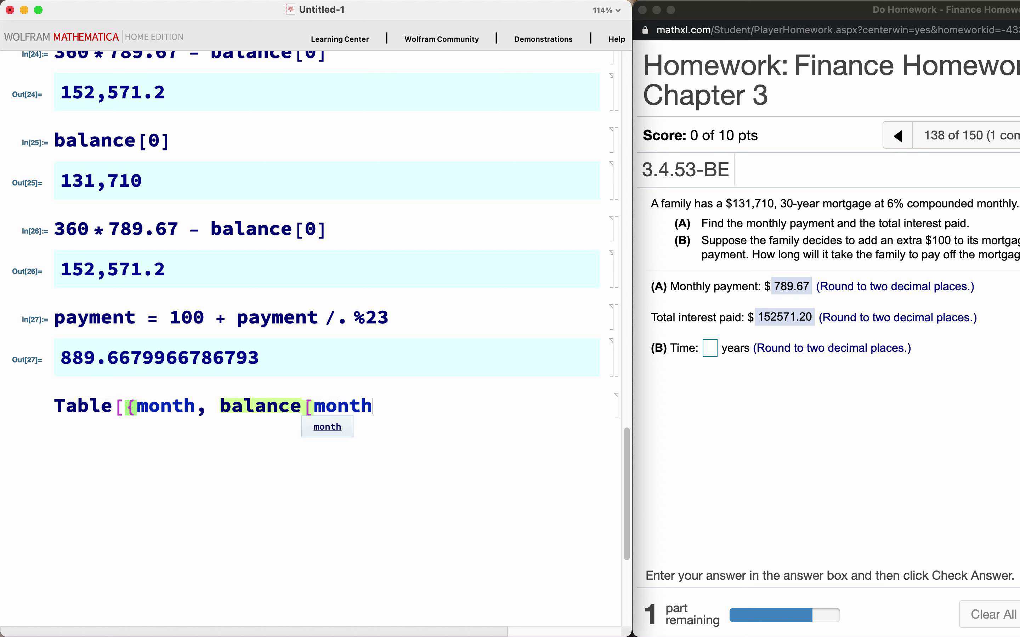
text(]}, {)
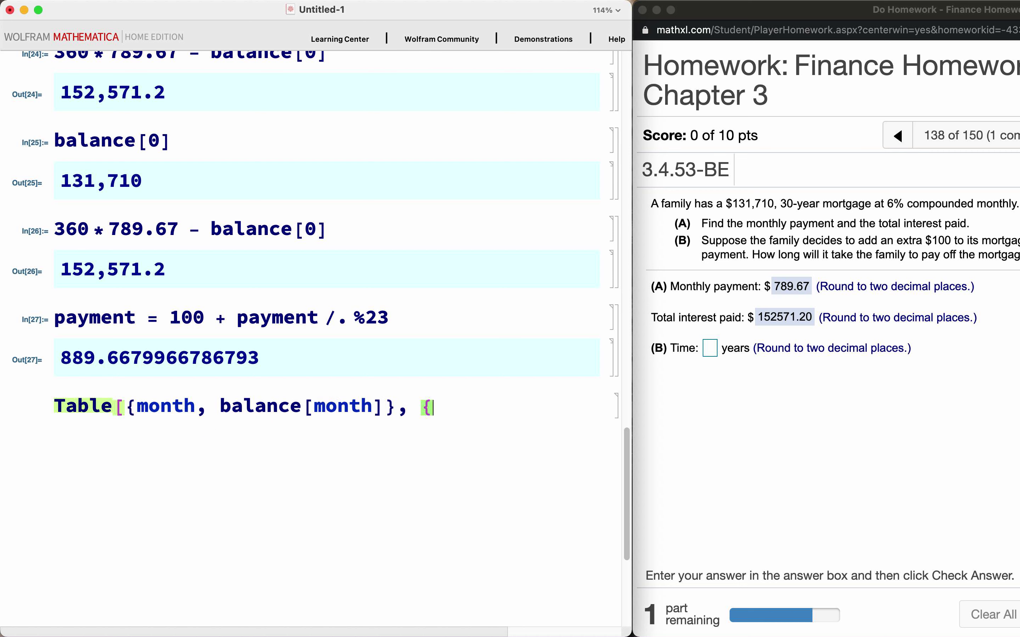
text(month, 0, )
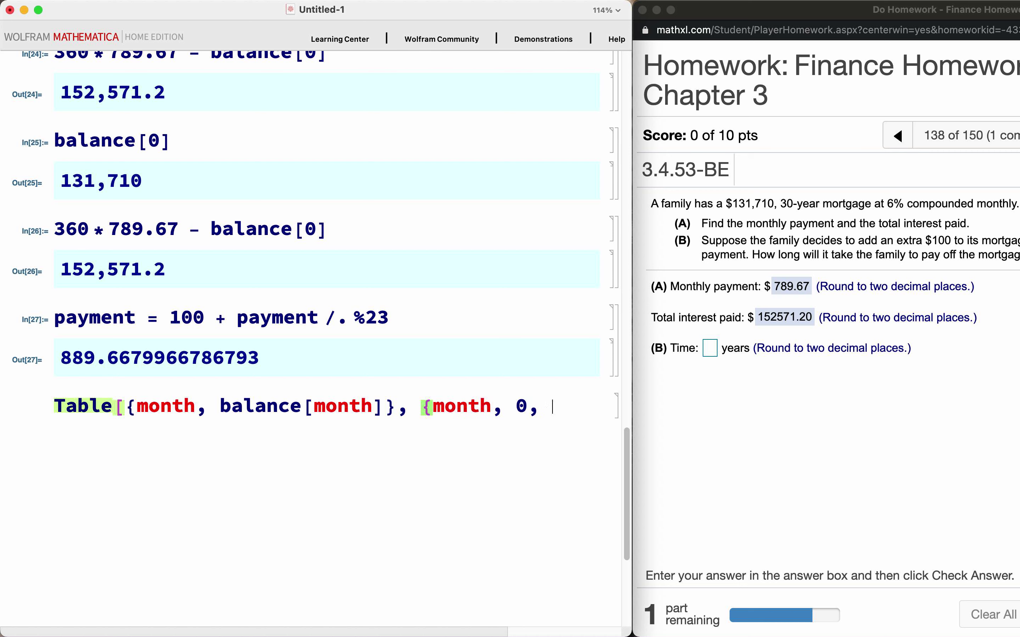
text(360}] // Ta)
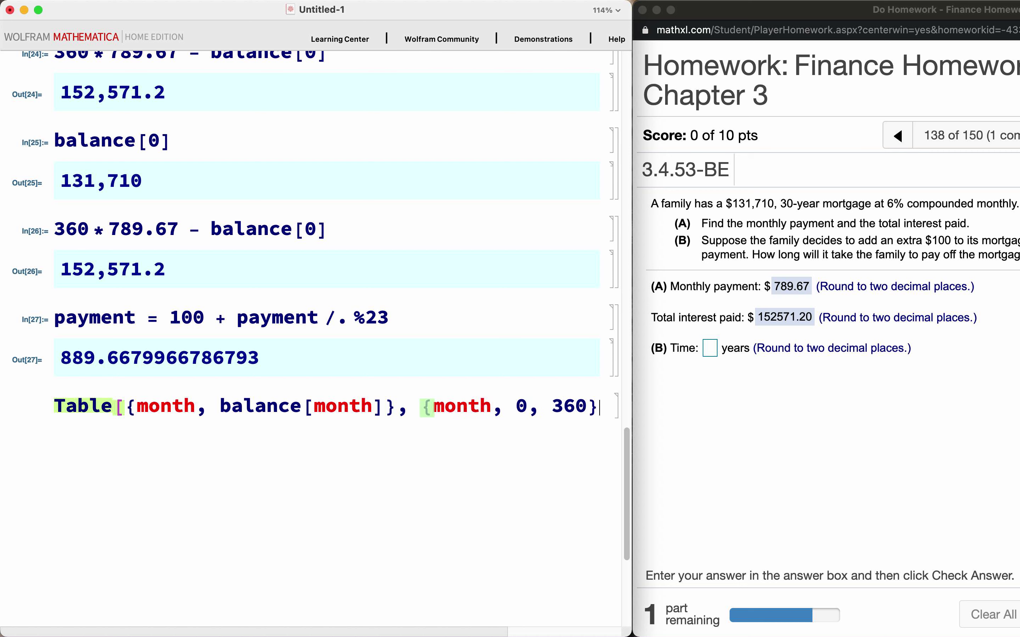
text(bleForm)
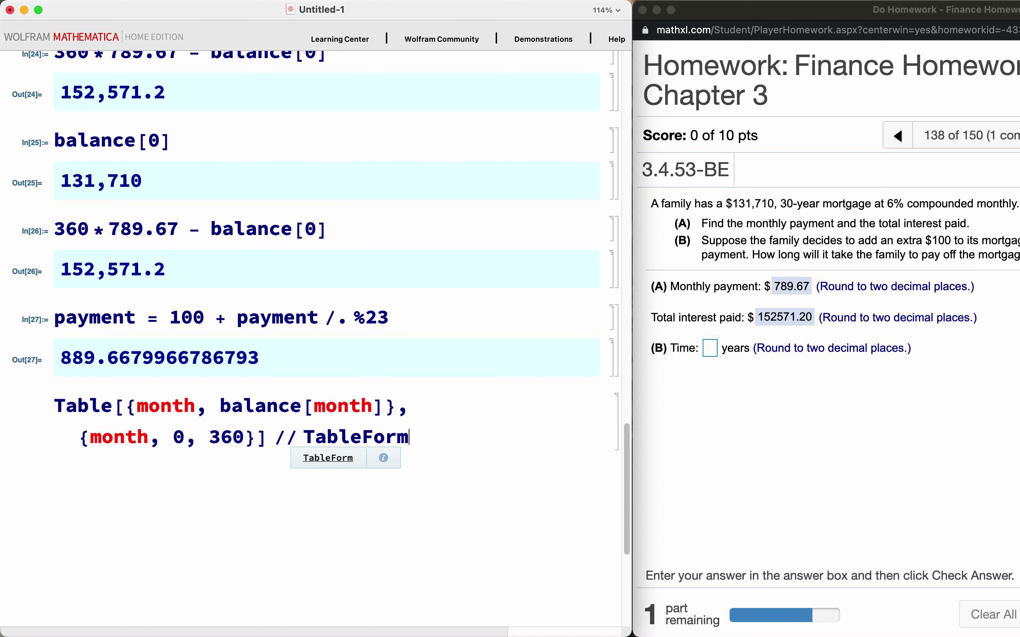
key(shift+Return)
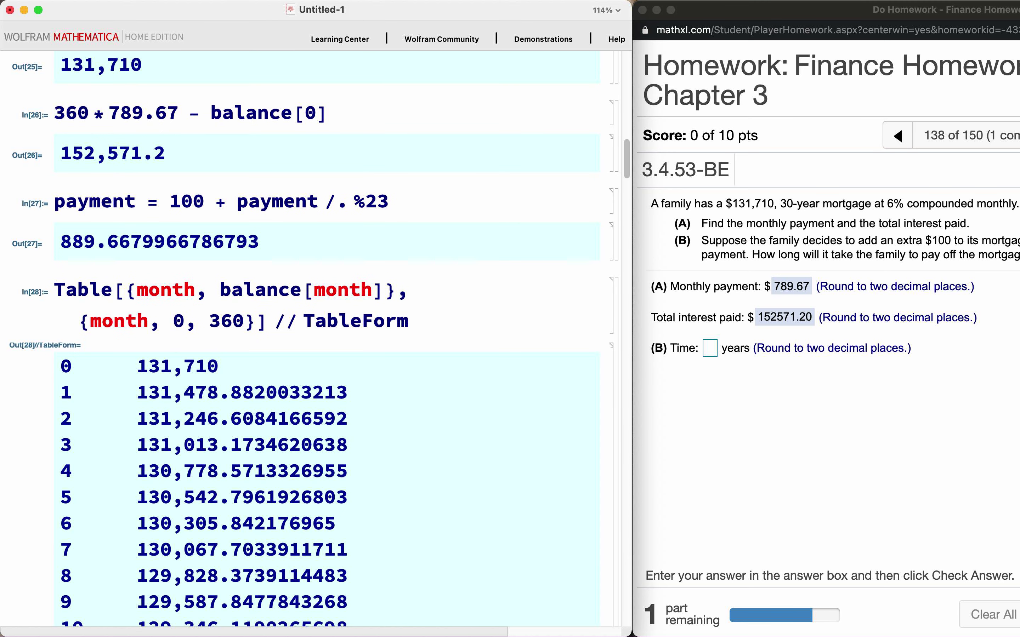
Examine the monthly balance table to find where the balance changes from positive to negative
scroll(314, 339, down, 1)
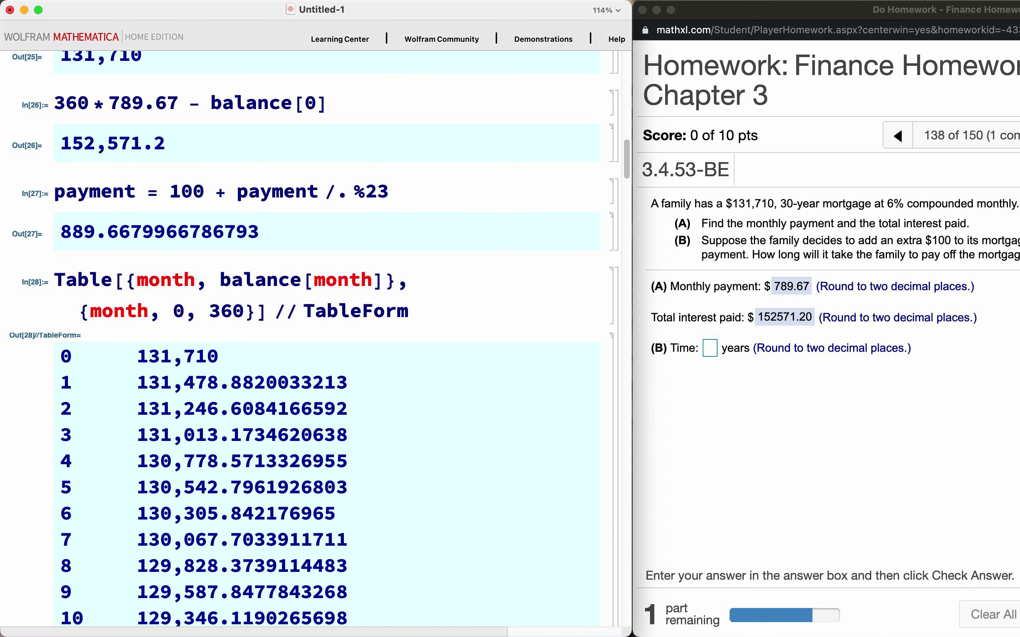
scroll(314, 339, down, 15)
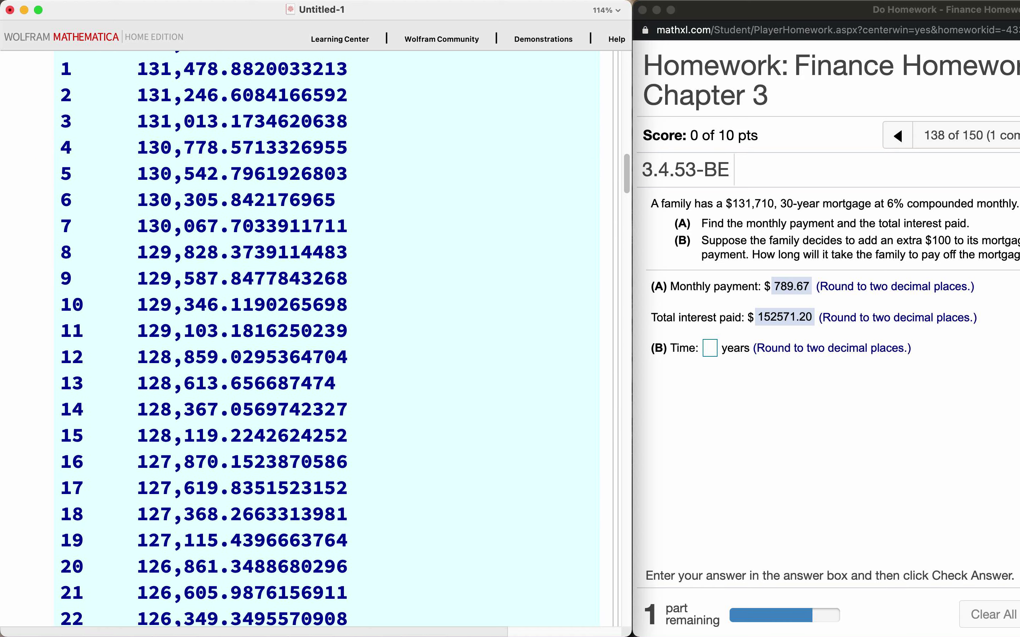
scroll(314, 339, down, 20)
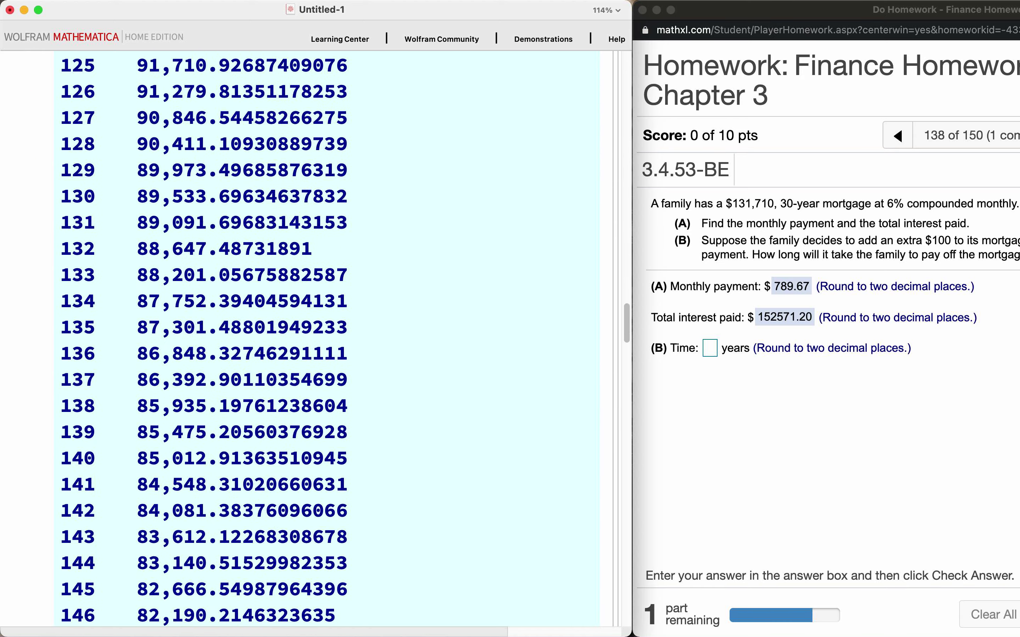
scroll(314, 339, down, 20)
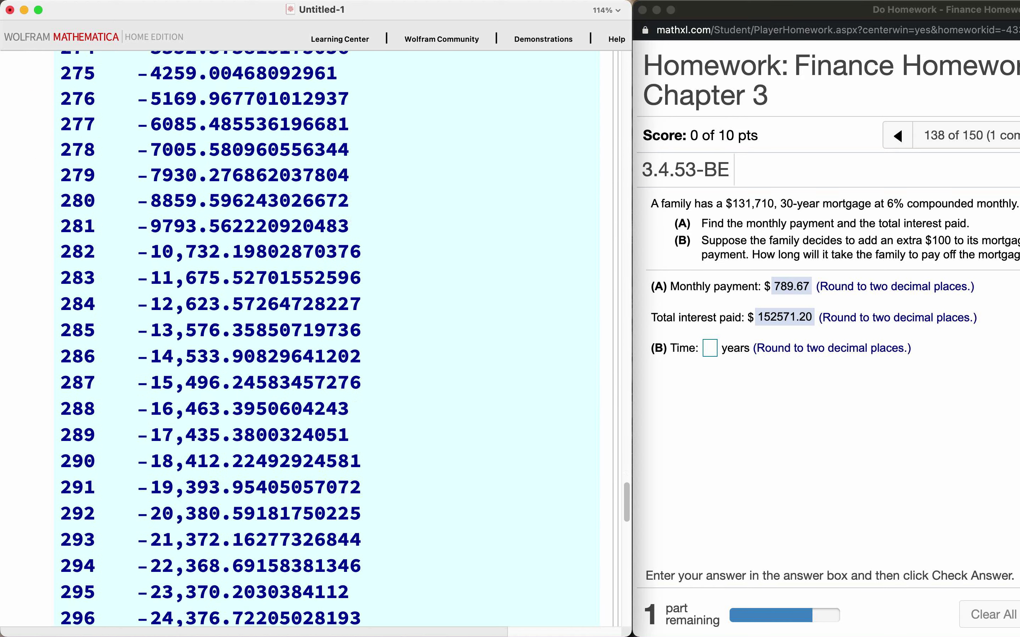
scroll(314, 339, up, 1)
scroll(314, 339, down, 14)
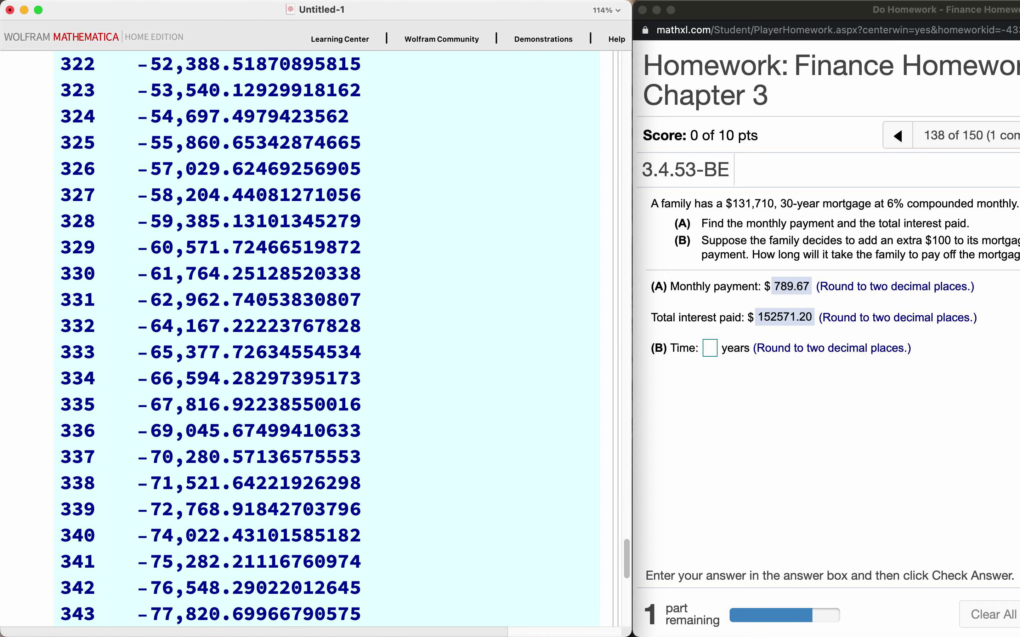
scroll(314, 339, down, 12)
scroll(314, 339, up, 11)
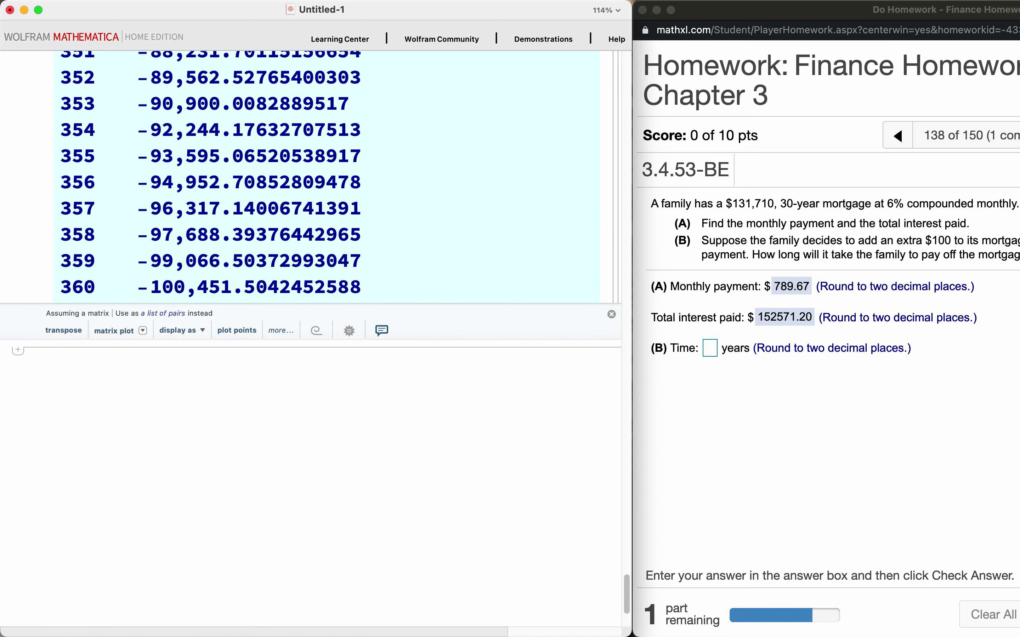
scroll(314, 339, up, 20)
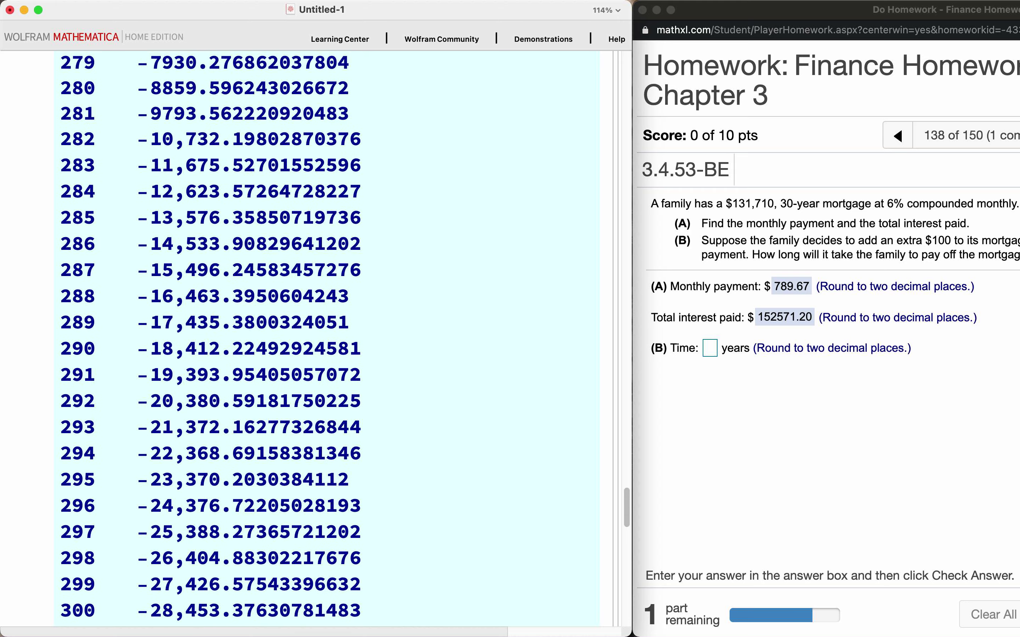
scroll(314, 339, up, 2)
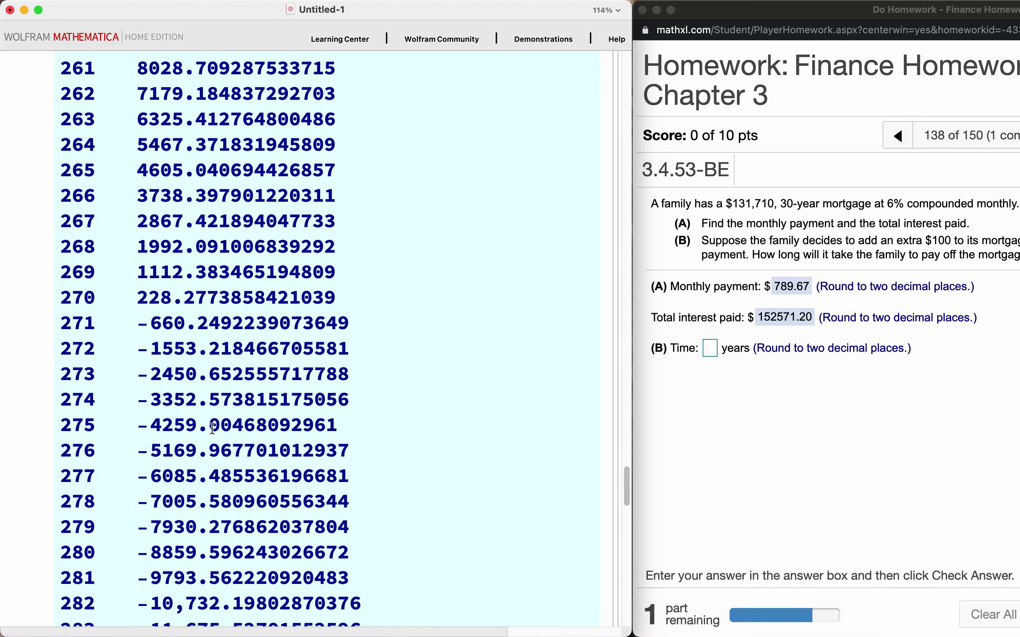
Check the screen drawing tool's settings for its freehand drawing function and close them
click(137, 296)
drag(137, 296, 58, 288)
mouse_move(690, 2)
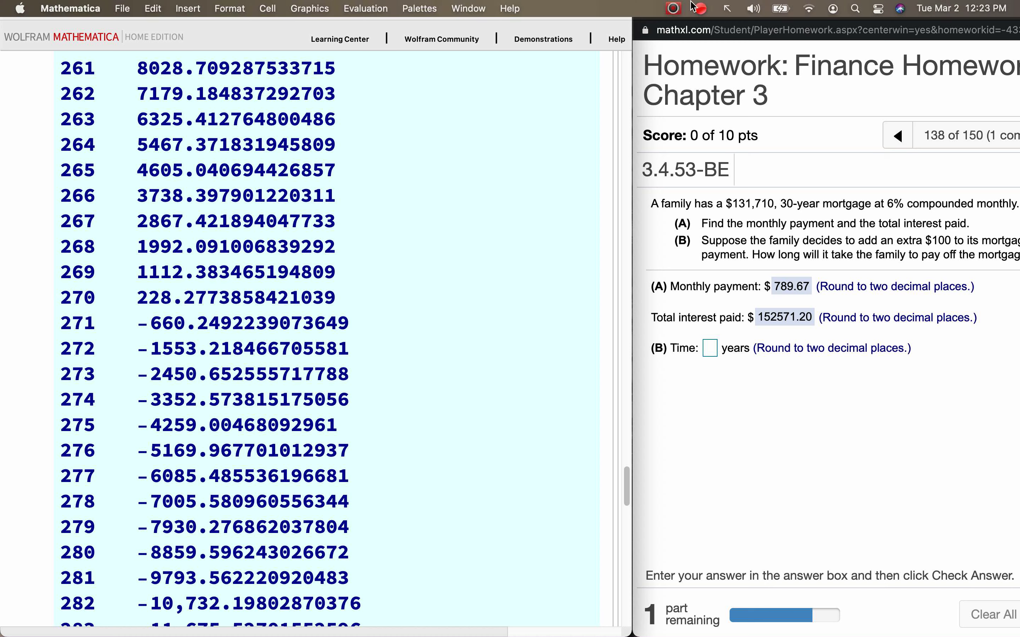
click(728, 10)
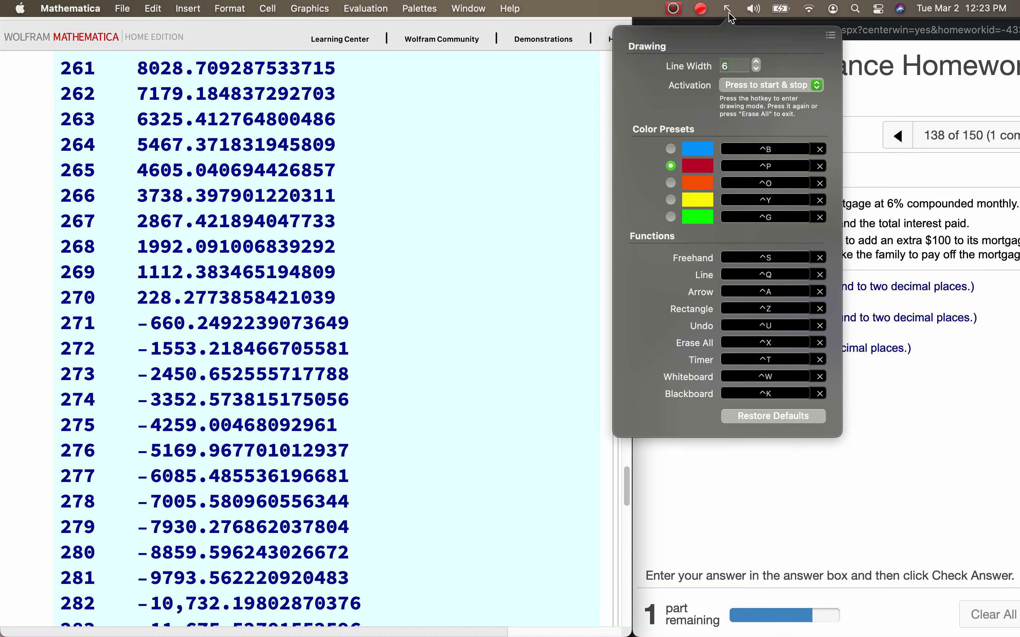
click(728, 8)
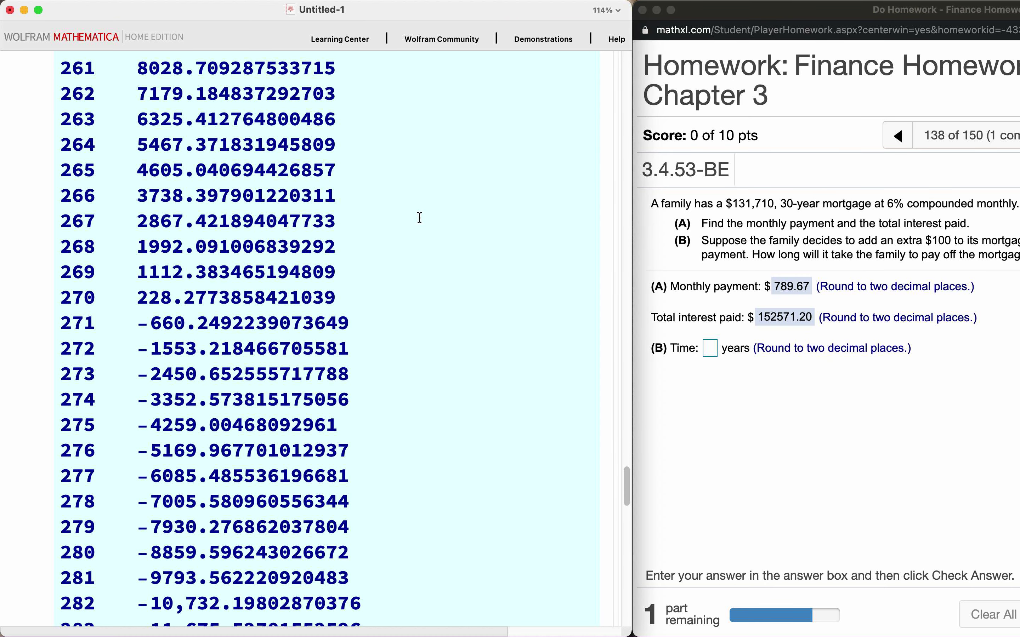
Circle the rows for months 270 and 271 freehand, draw an arrow from them to a 0, and erase the markings
key(ctrl+s)
mouse_move(91, 290)
mouse_down()
mouse_move(52, 292)
mouse_move(51, 331)
mouse_move(333, 340)
mouse_move(377, 304)
mouse_move(270, 284)
mouse_move(71, 288)
mouse_up()
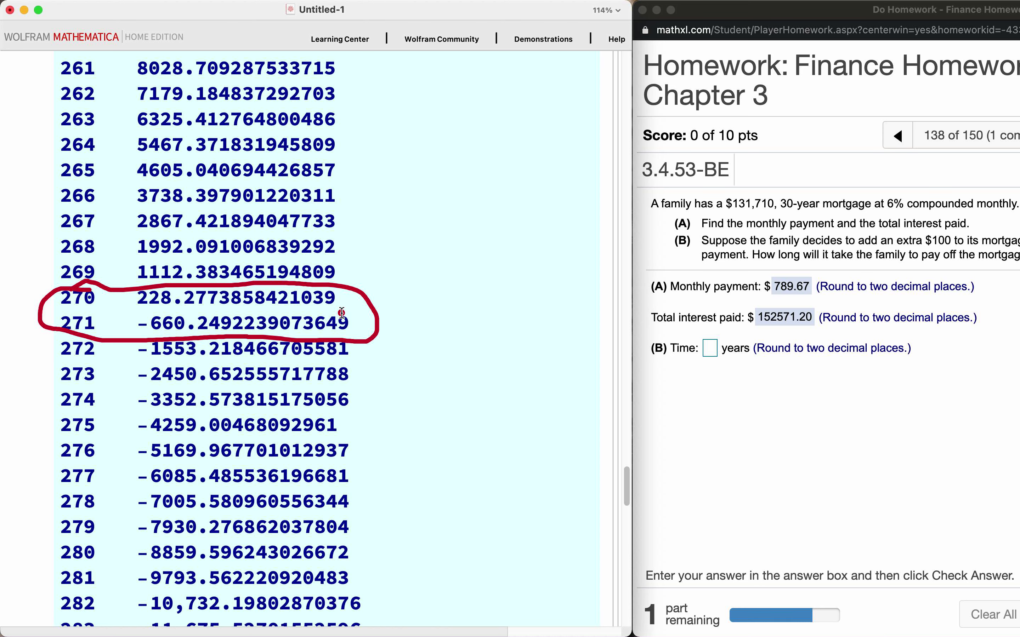
mouse_move(338, 311)
mouse_down()
mouse_move(430, 279)
mouse_move(415, 299)
mouse_up()
mouse_move(457, 258)
mouse_down()
mouse_move(472, 291)
mouse_move(457, 264)
mouse_up()
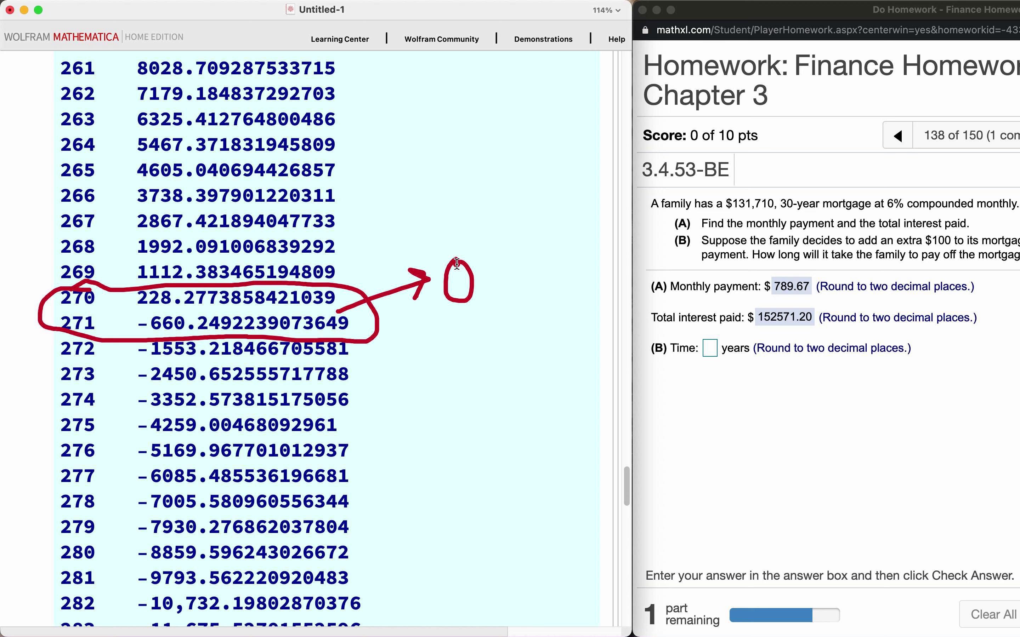
key(Escape)
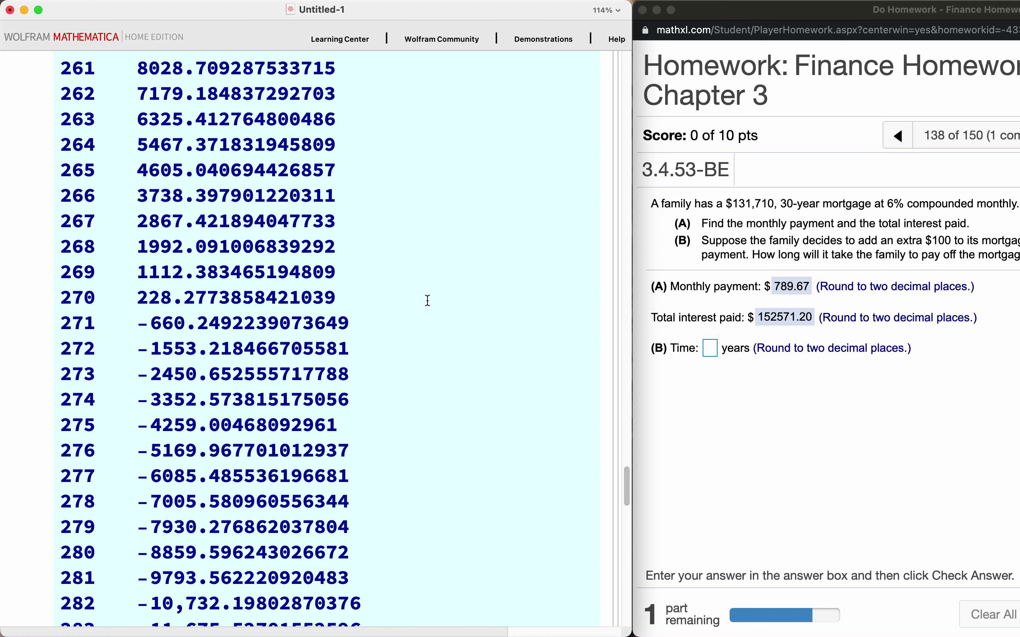
Evaluate balance[0] in a new cell below the monthly balance table
scroll(428, 300, down, 20)
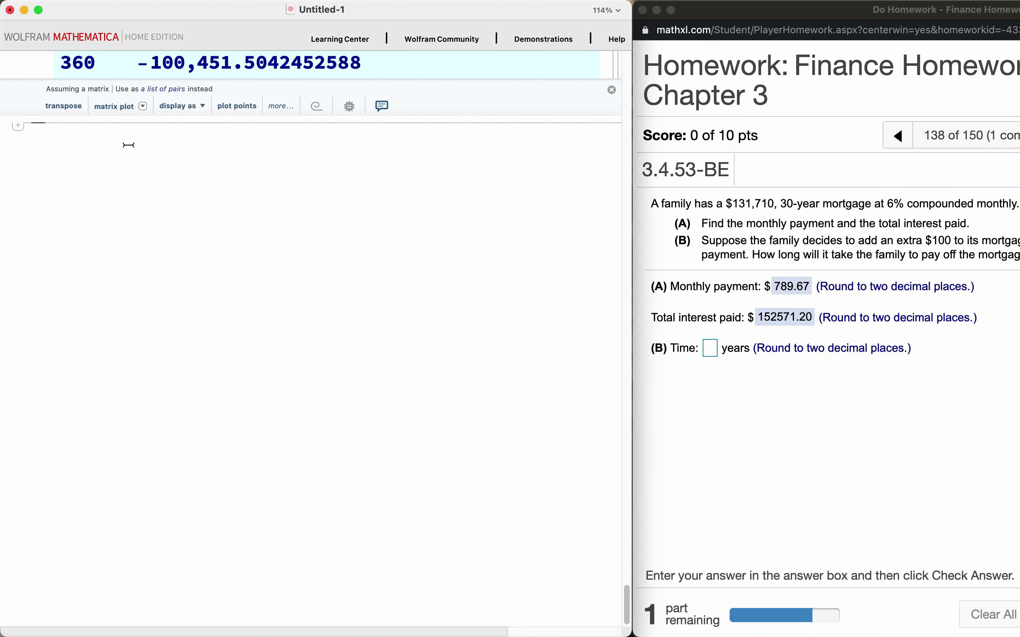
text(balan)
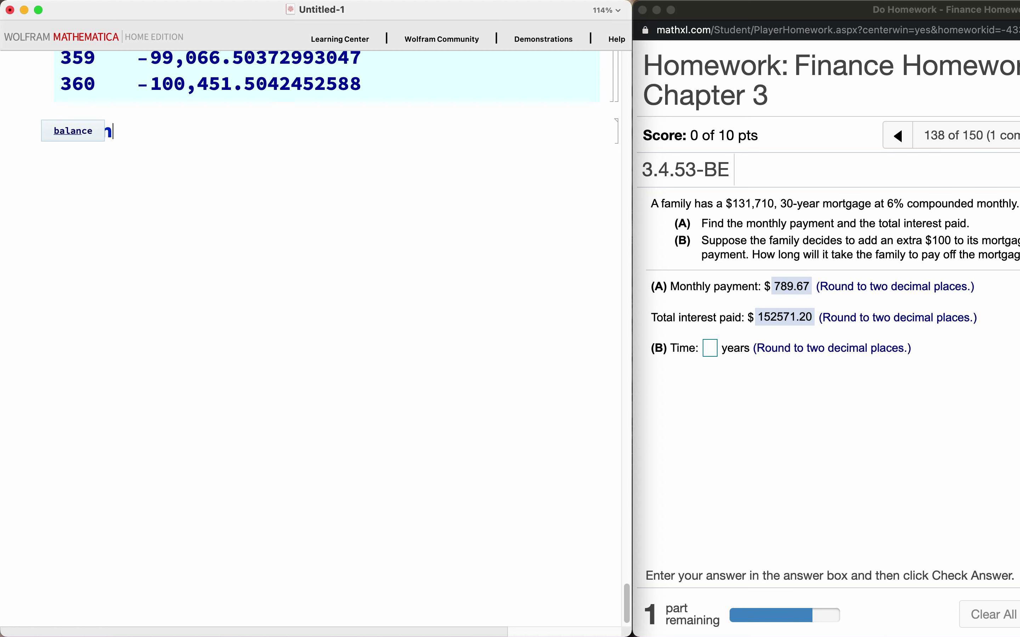
click(154, 147)
click(138, 136)
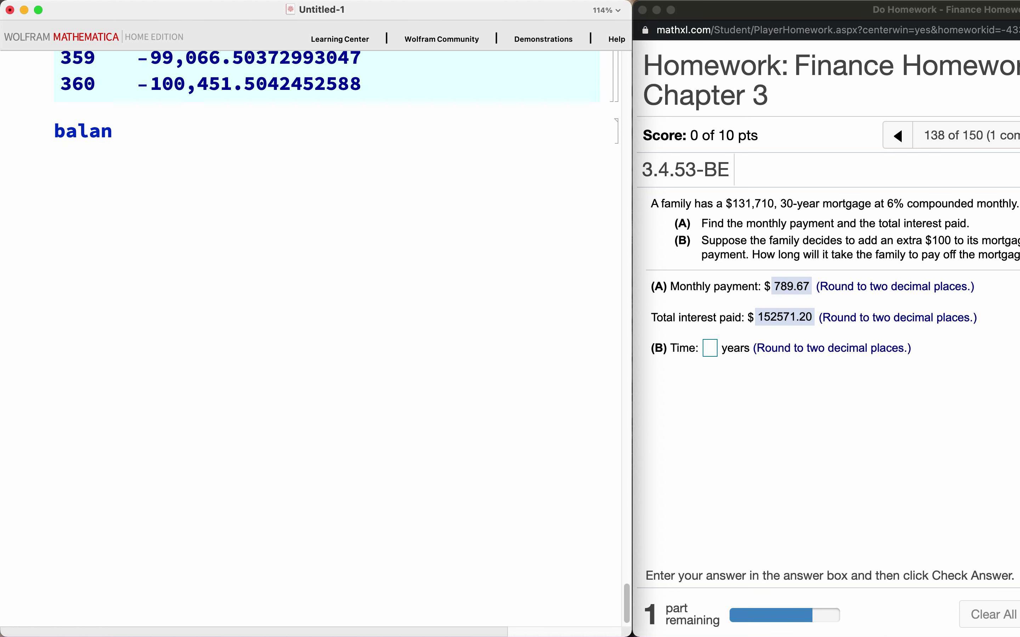
key(BackSpace)
key(BackSpace)
key(BackSpace)
key(BackSpace)
text(ala)
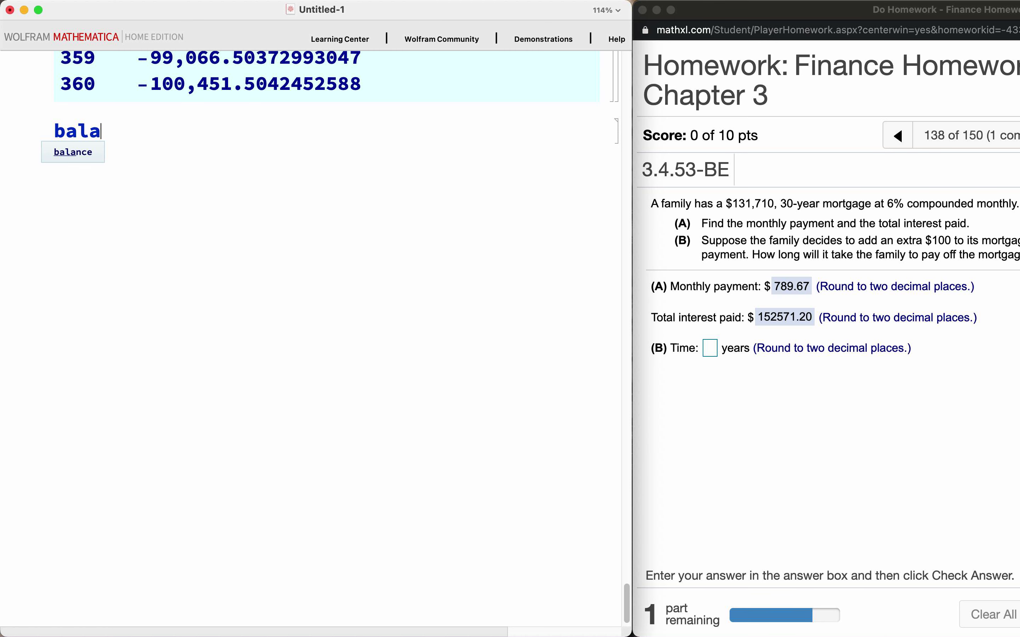
text(nce[0])
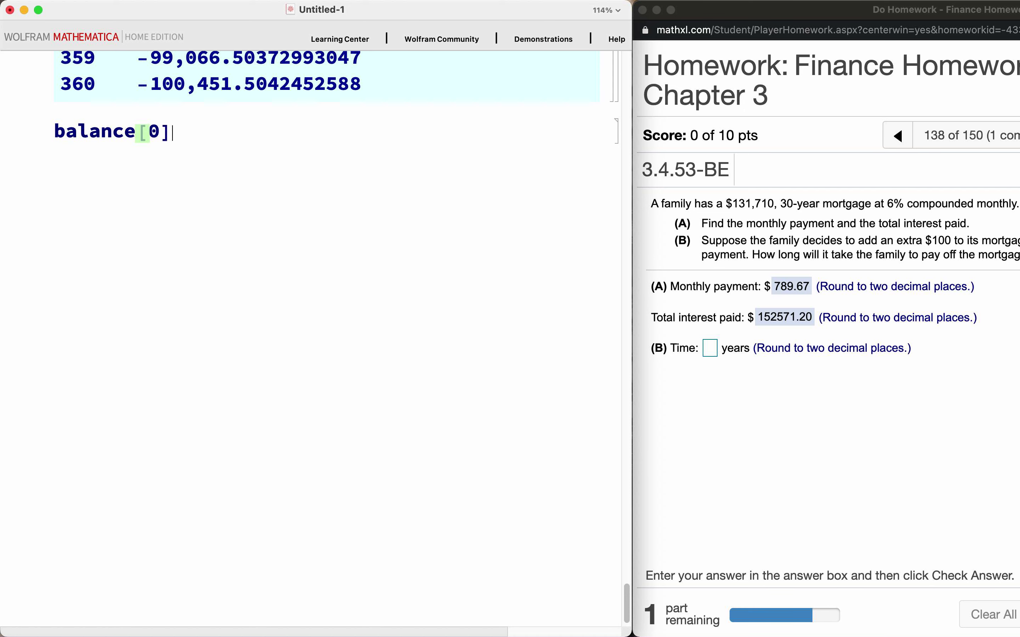
key(shift+Return)
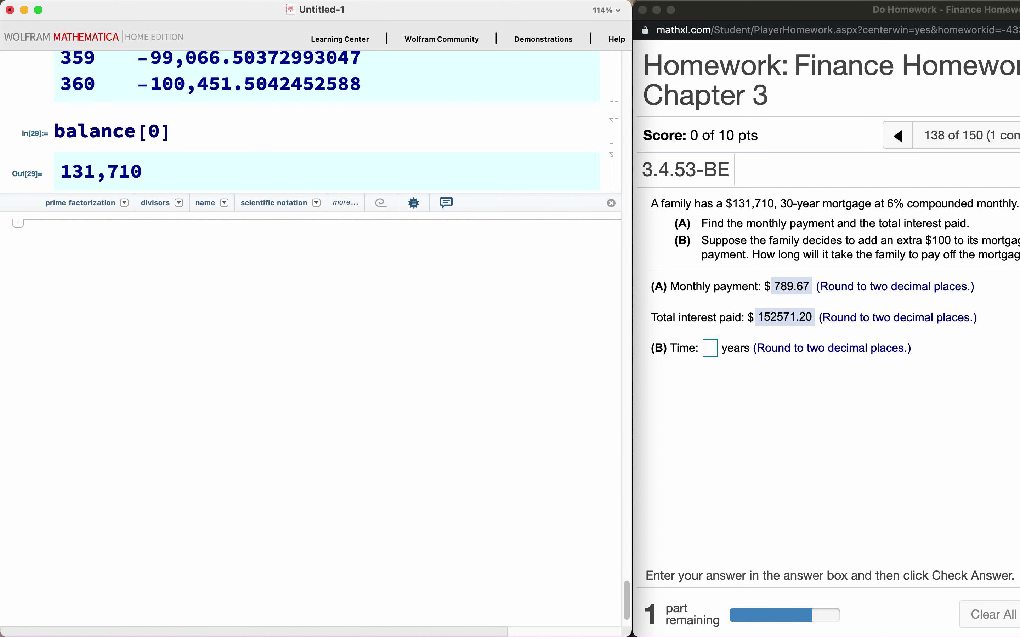
Change the balance cell's month to 270 and evaluate it, and evaluate balance[271] in the cell below
text(balance[)
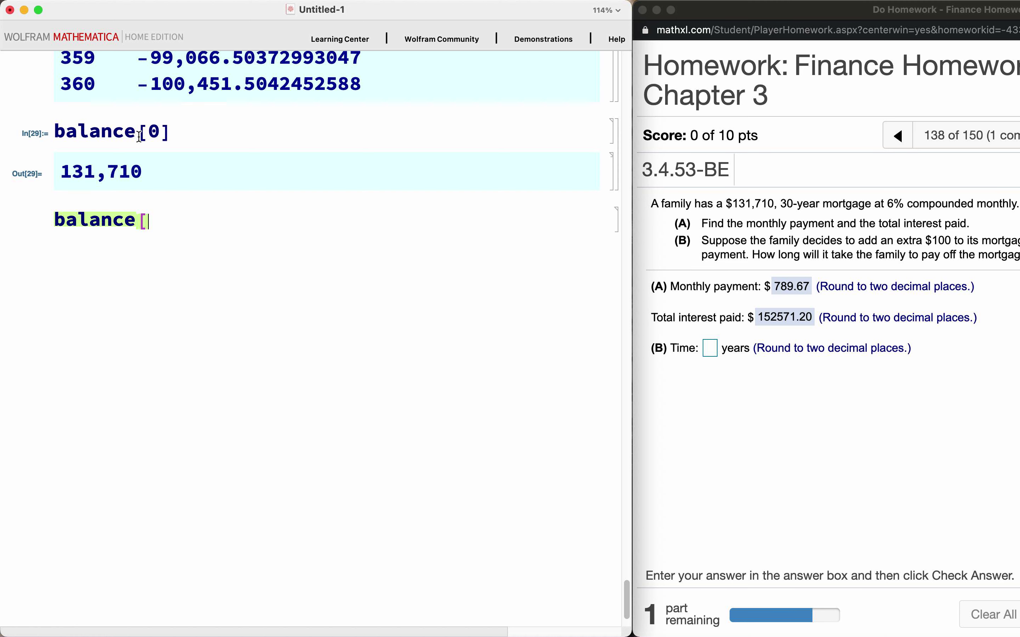
click(165, 126)
key(BackSpace)
text(2)
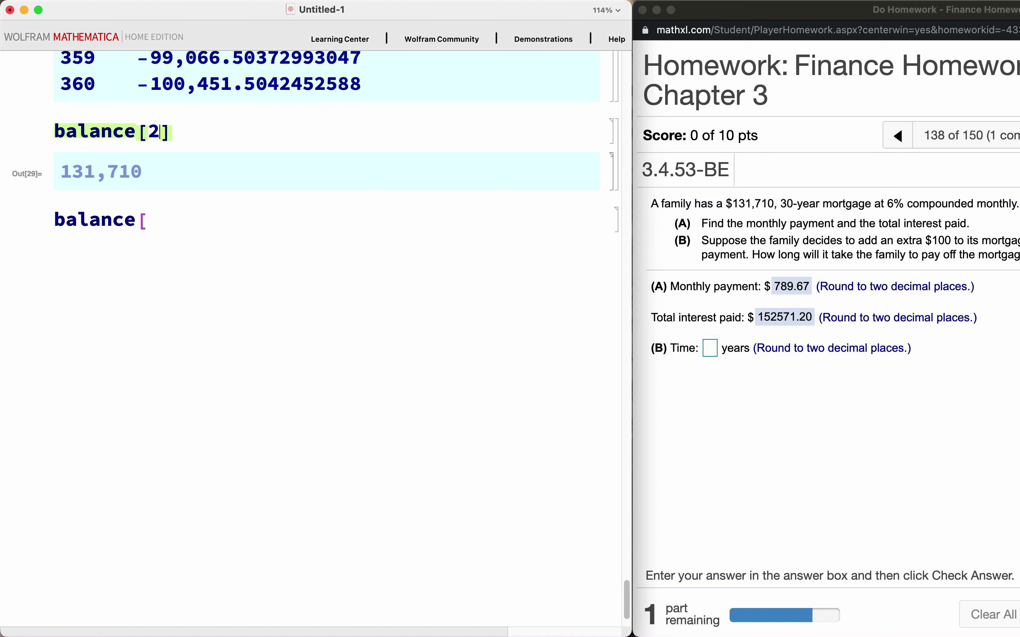
text(70)
key(shift+Return)
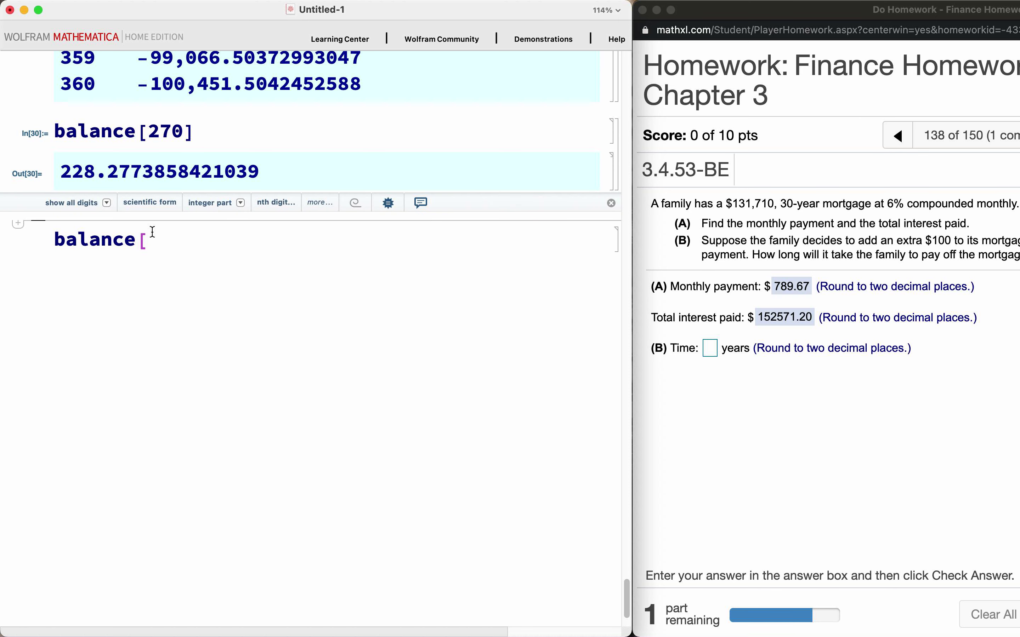
text(271])
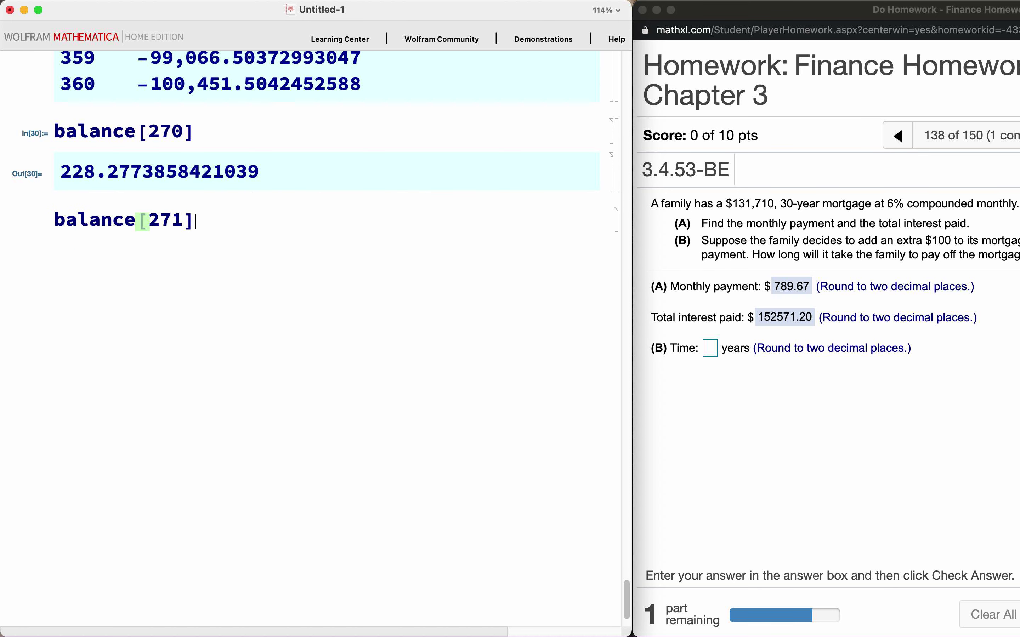
key(shift+Return)
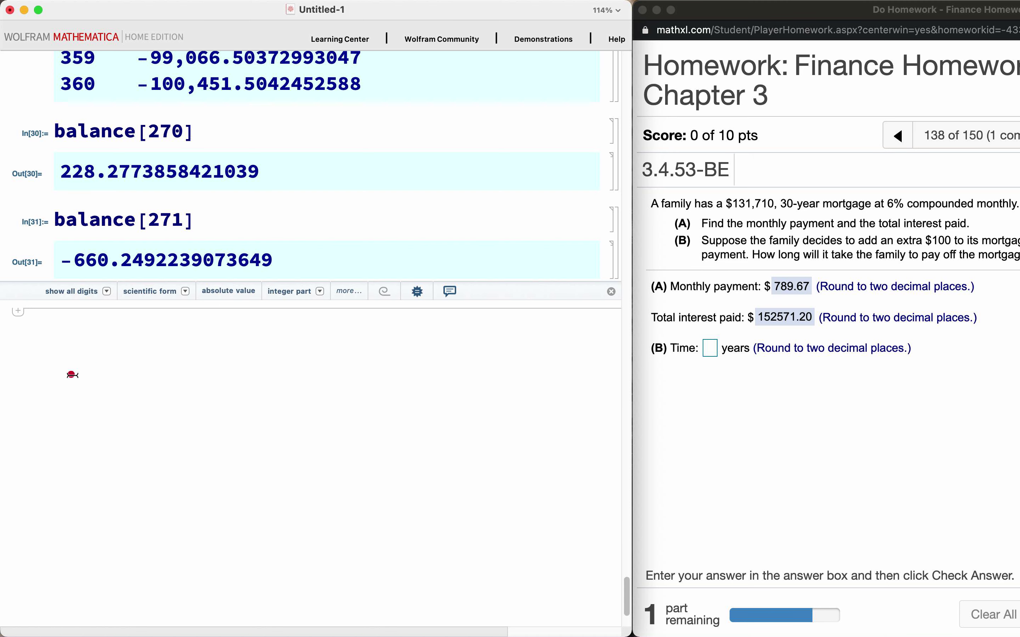
Write y = mx + b freehand in the blank space below the balance results and erase it
mouse_move(70, 375)
mouse_down()
mouse_move(135, 377)
mouse_move(153, 358)
mouse_move(184, 358)
mouse_move(175, 383)
mouse_move(186, 381)
mouse_up()
mouse_move(214, 352)
mouse_down()
mouse_move(215, 384)
mouse_move(238, 352)
mouse_move(257, 379)
mouse_move(280, 358)
mouse_move(326, 387)
mouse_move(304, 361)
mouse_move(280, 398)
mouse_up()
mouse_move(357, 348)
mouse_down()
mouse_move(358, 385)
mouse_move(358, 372)
mouse_move(374, 370)
mouse_up()
mouse_move(393, 326)
mouse_down()
mouse_move(394, 348)
mouse_move(441, 371)
mouse_move(393, 393)
mouse_up()
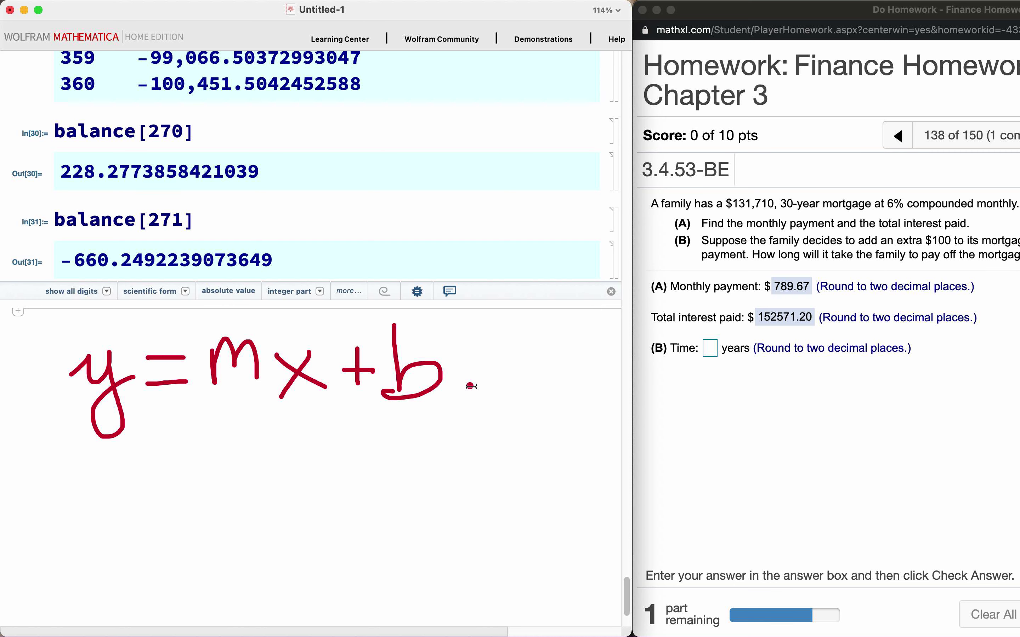
key(Escape)
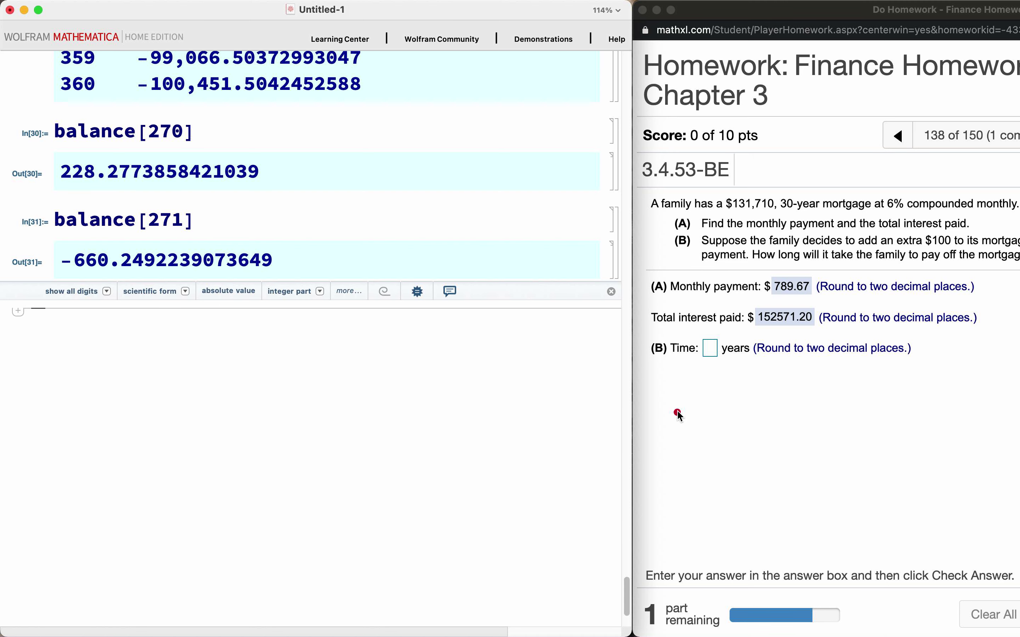
Write y = mx + b freehand below part (B) of the homework question and underline it
drag(713, 384, 743, 437)
mouse_move(738, 395)
mouse_down()
mouse_move(768, 391)
mouse_move(758, 405)
mouse_move(825, 415)
mouse_up()
mouse_move(839, 377)
mouse_down()
mouse_move(875, 409)
mouse_move(844, 407)
mouse_up()
drag(896, 376, 896, 408)
click(879, 396)
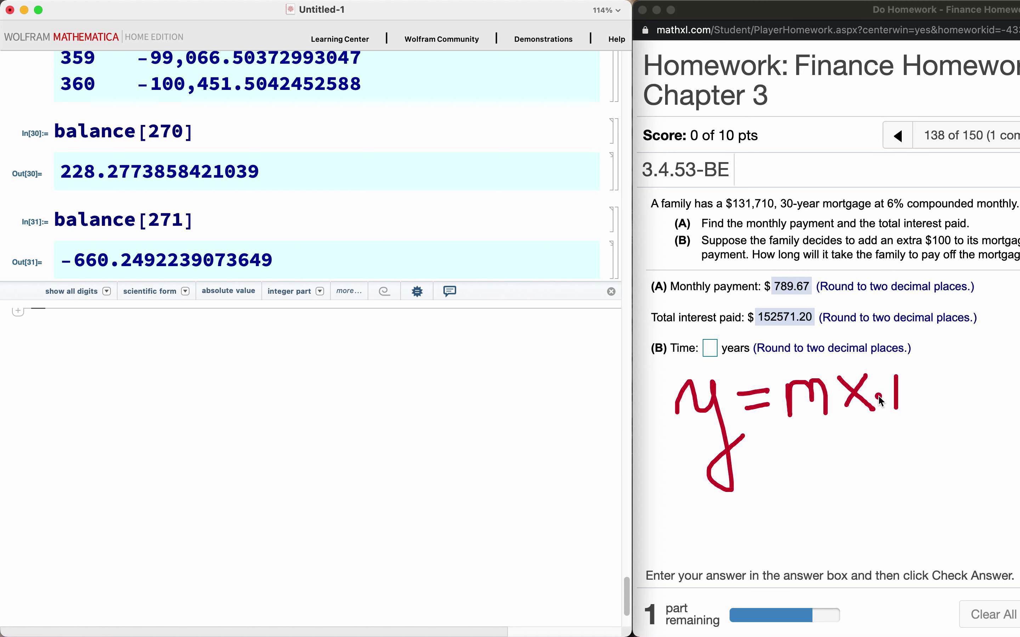
click(922, 357)
drag(707, 445, 955, 434)
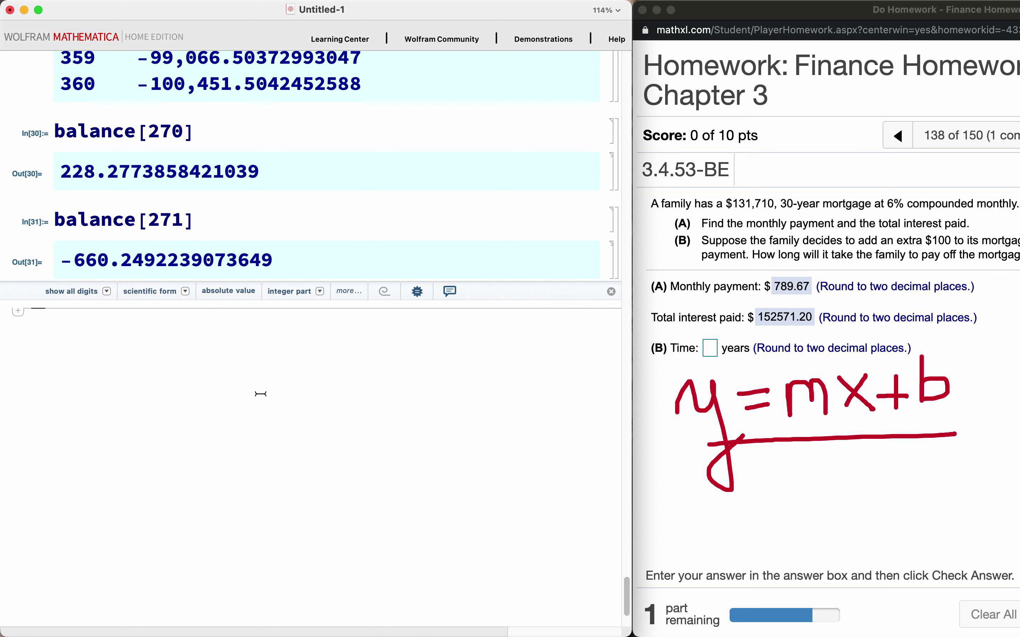
Enter slope = (balance[271] - balance[270])/(271 - 270) in a new cell
text(slope)
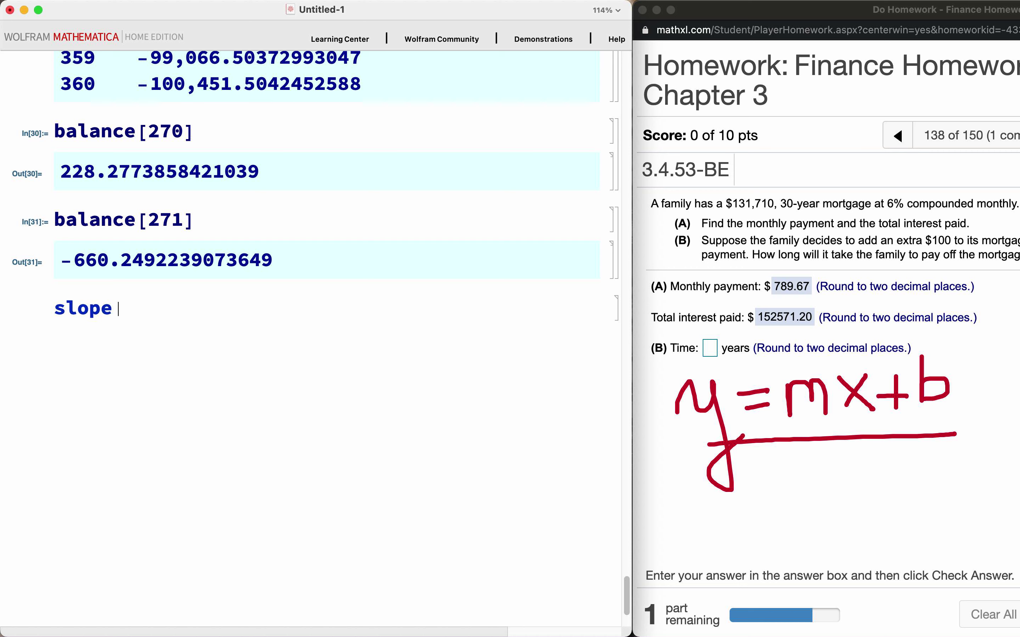
text( = (balance[2)
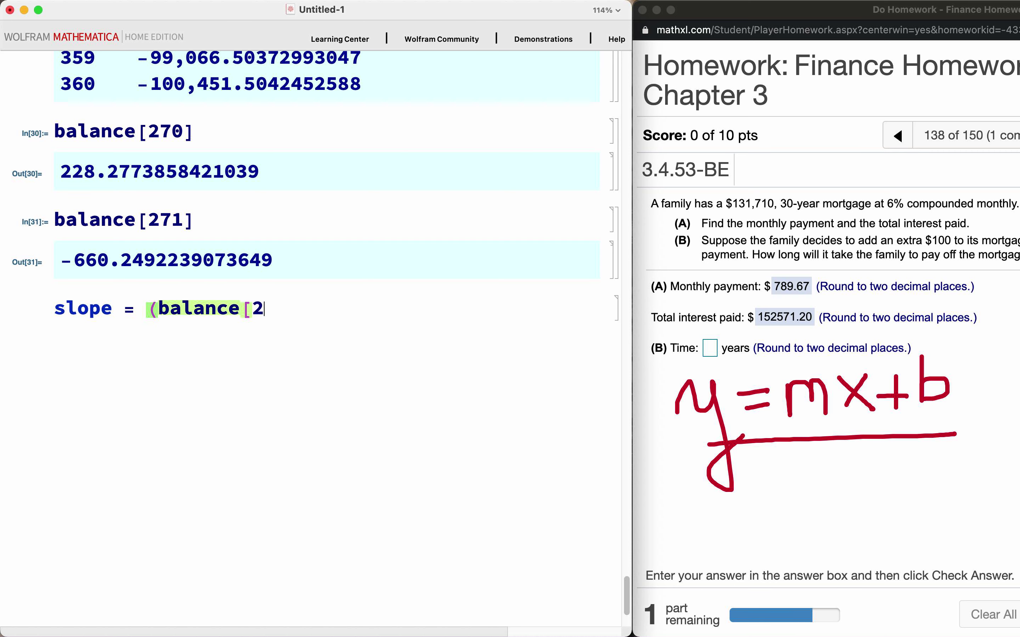
text(71] - balance[270)
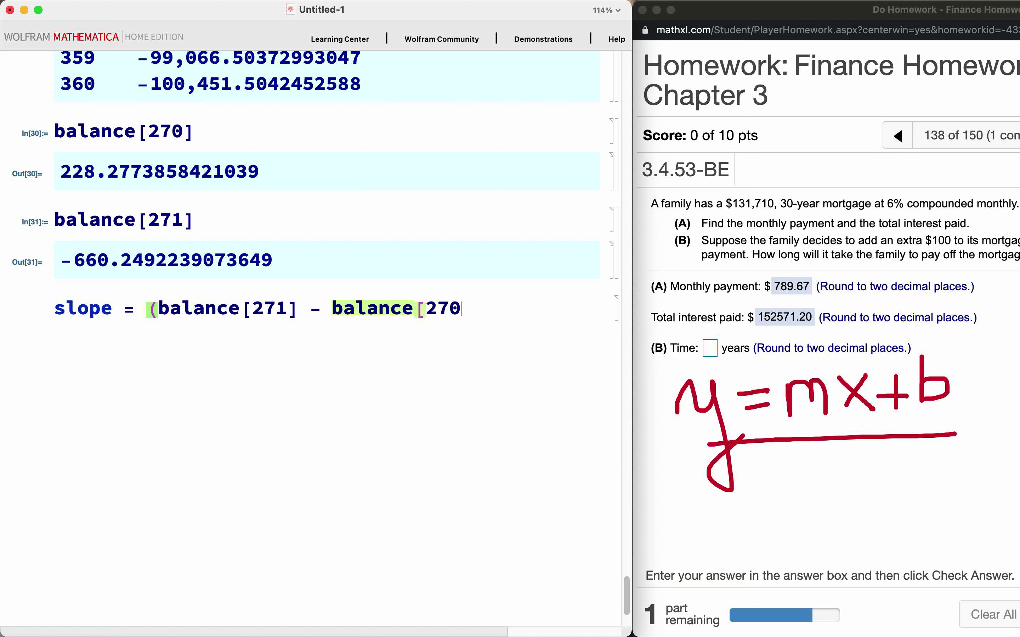
text(])
key(BackSpace)
text(])
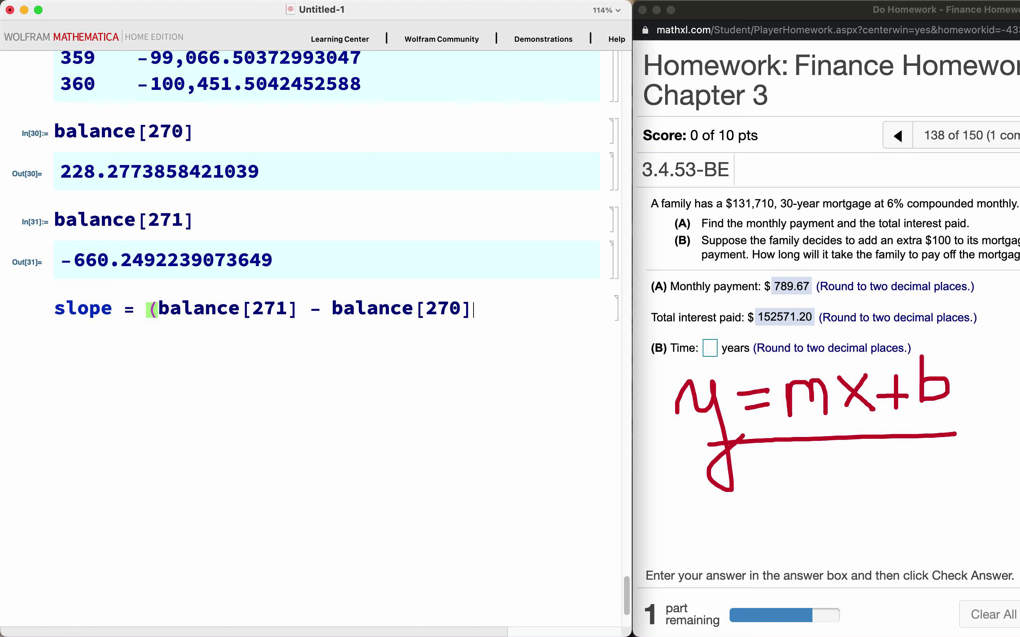
text() / (271 - )
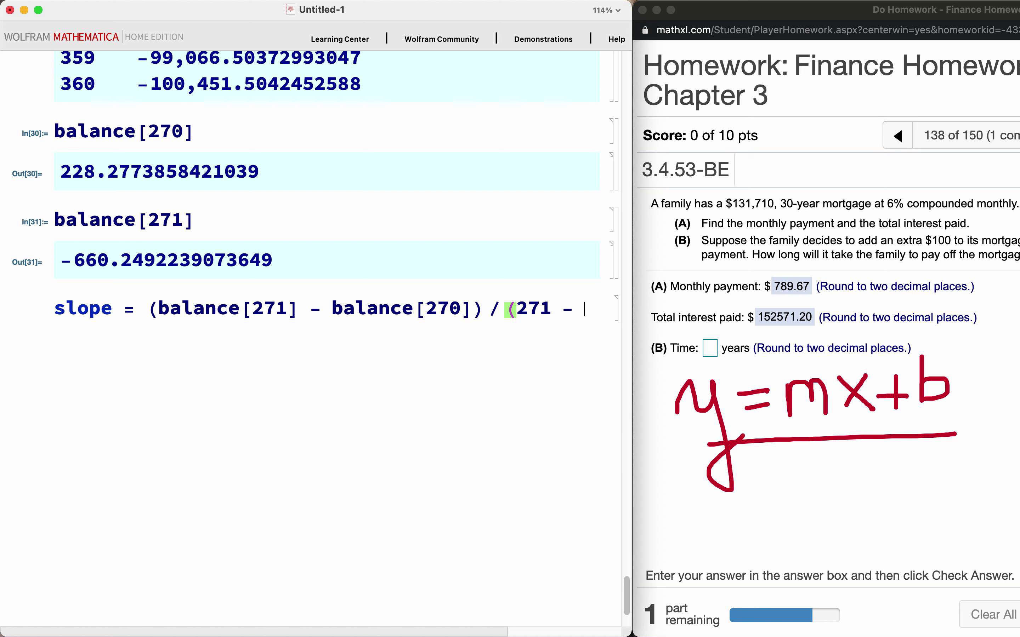
text(270)
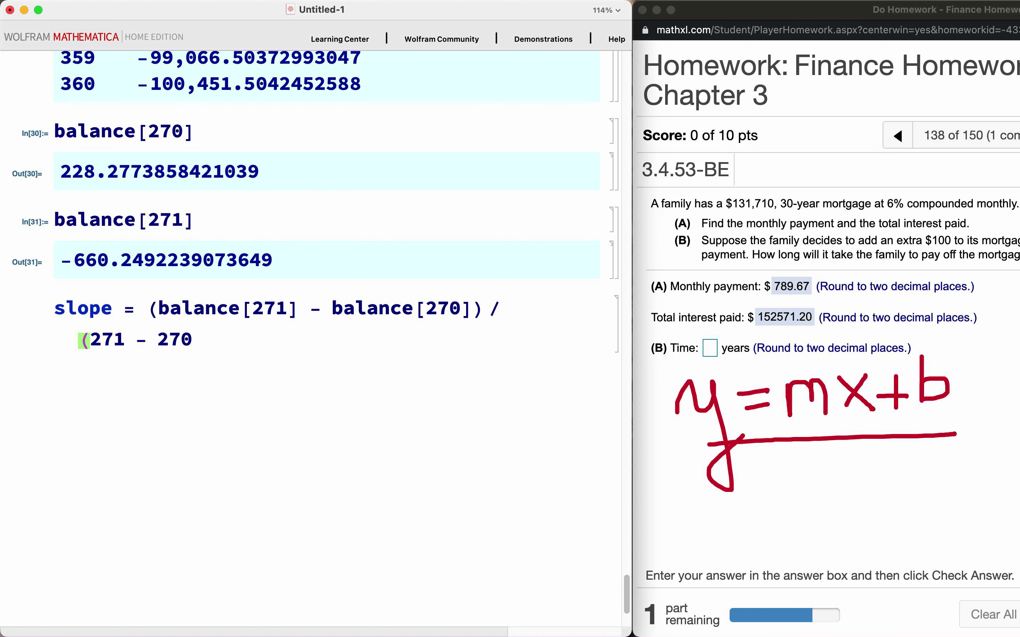
text())
Remove the denominator and the parentheses around the difference, and evaluate slope = balance[271] - balance[270]
key(BackSpace)
key(BackSpace)
key(BackSpace)
key(BackSpace)
key(BackSpace)
key(BackSpace)
key(BackSpace)
key(BackSpace)
key(BackSpace)
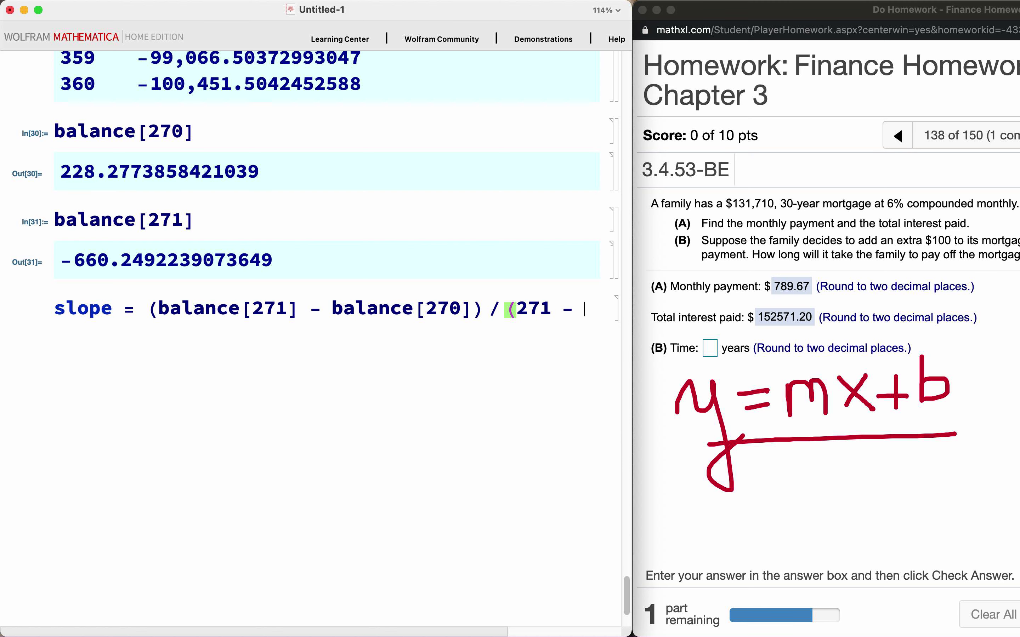
key(BackSpace)
key(BackSpace)
key(BackSpace)
key(BackSpace)
key(BackSpace)
key(BackSpace)
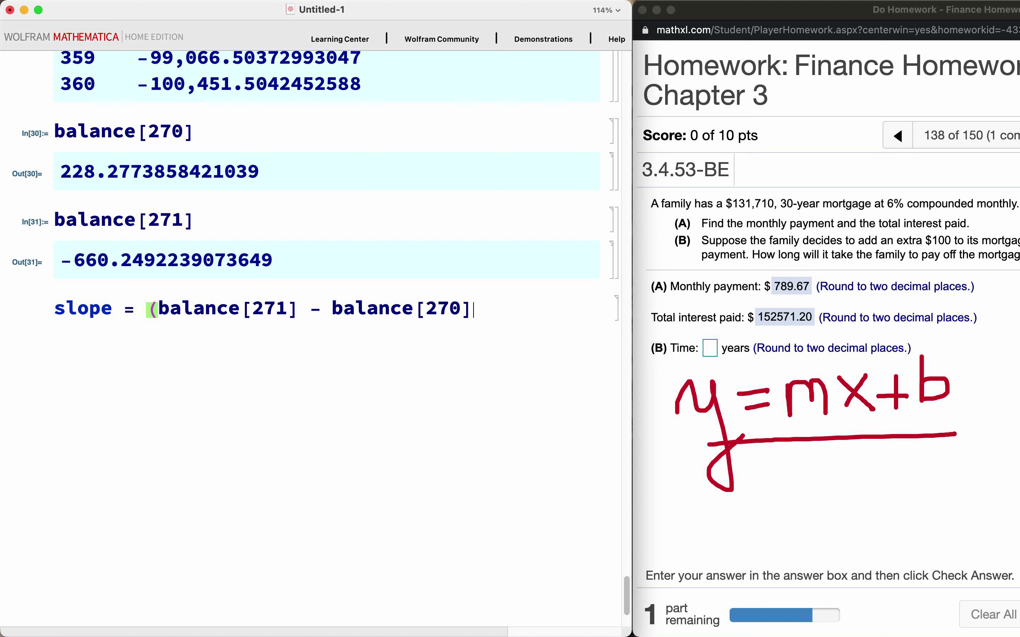
key(BackSpace)
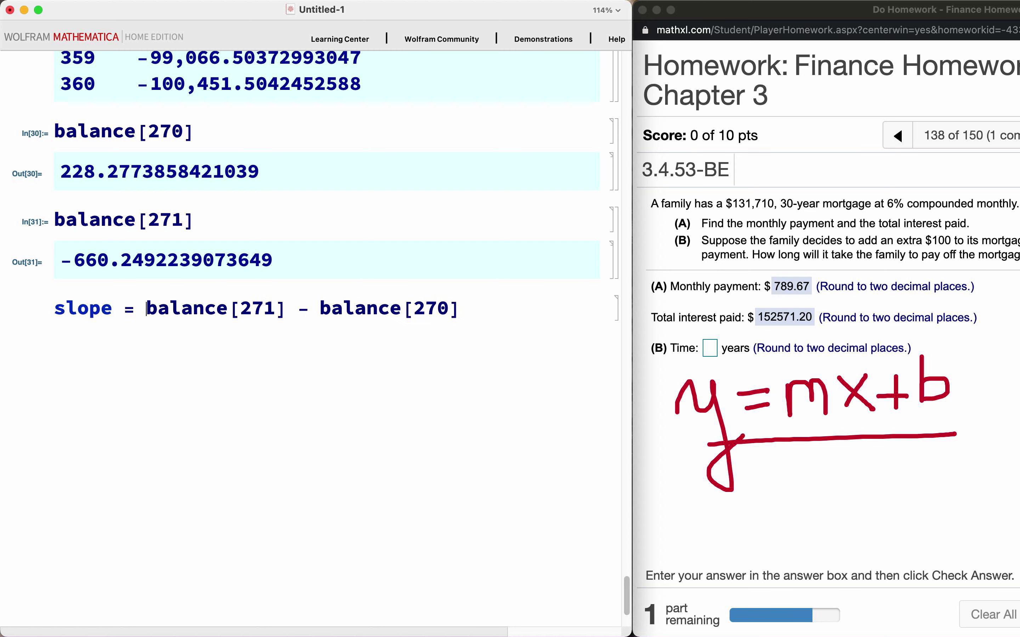
click(519, 300)
key(shift+Return)
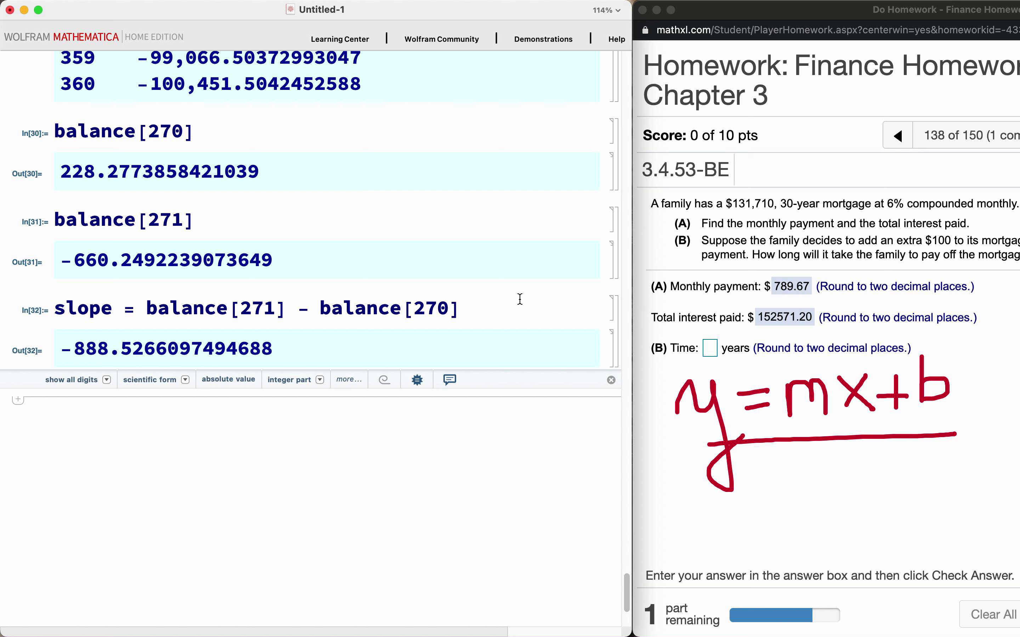
Write b = y - mx freehand below the underlined line equation
click(676, 453)
click(677, 470)
mouse_move(677, 470)
mouse_down()
mouse_move(681, 529)
mouse_move(721, 542)
mouse_move(682, 537)
mouse_up()
click(743, 517)
mouse_move(743, 517)
mouse_down()
mouse_move(764, 516)
mouse_move(770, 527)
mouse_move(823, 507)
mouse_move(839, 544)
mouse_move(909, 502)
mouse_move(937, 517)
mouse_move(939, 535)
mouse_move(987, 526)
mouse_move(960, 533)
mouse_up()
click(792, 521)
click(952, 502)
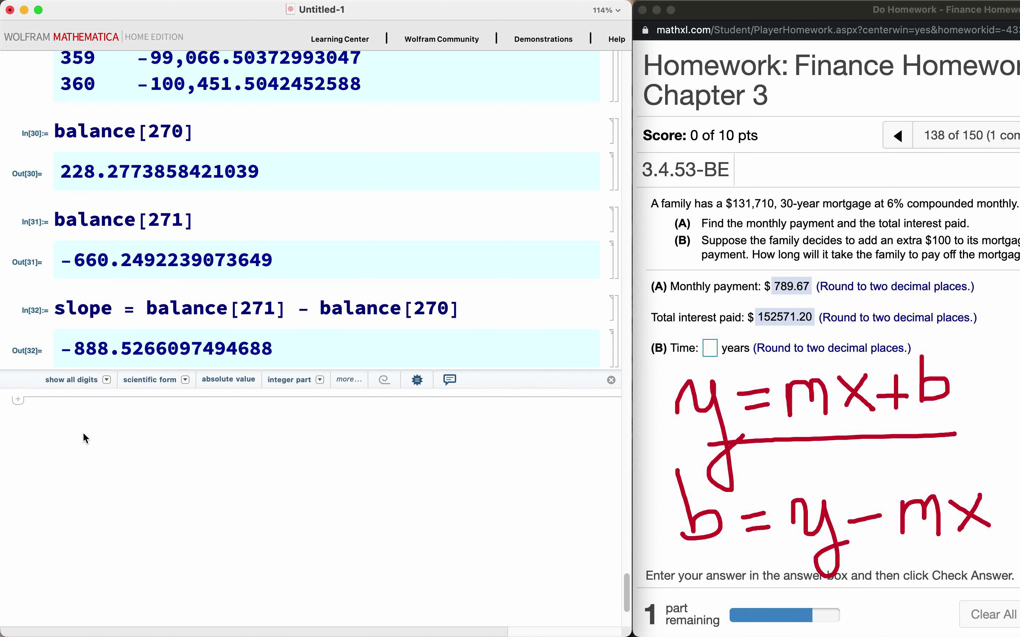
Evaluate intercept = balance[271] - slope*271 in a new cell
text(b)
key(BackSpace)
text(int)
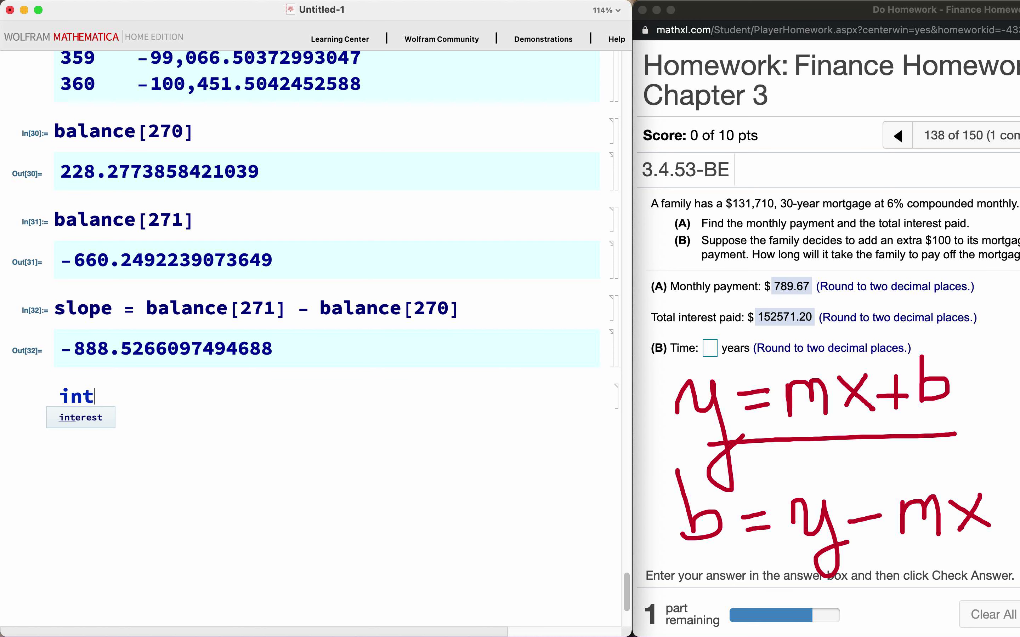
text(ercept =)
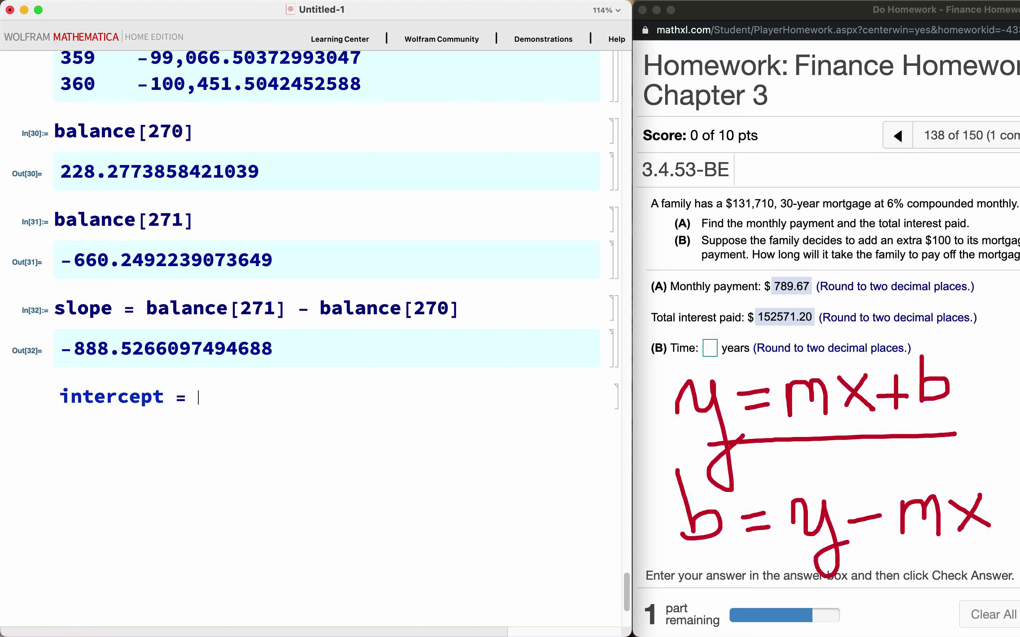
text(balance[2)
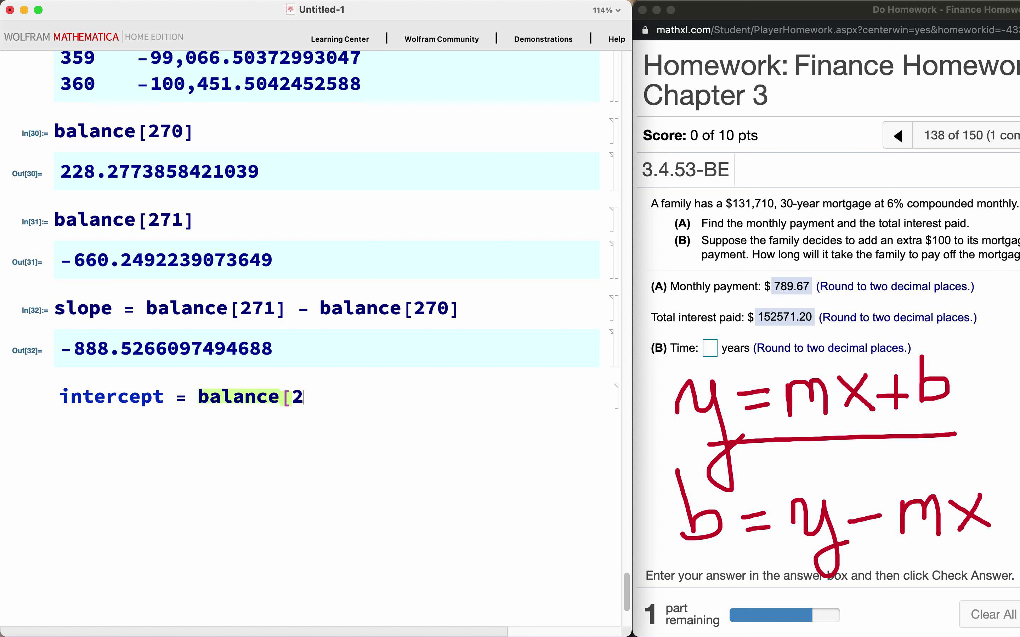
text(71])
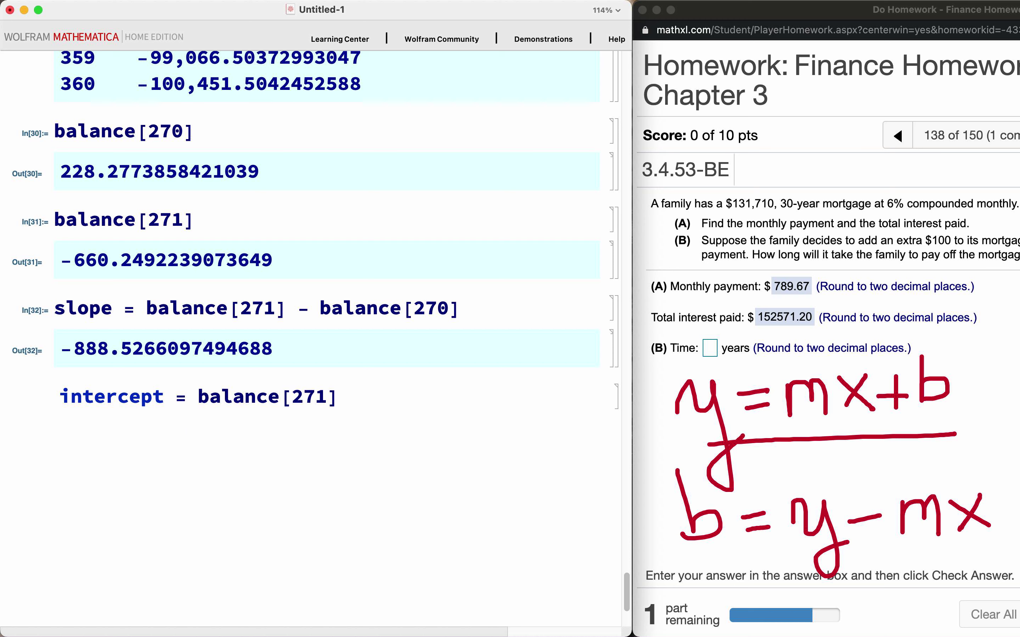
text( - sl)
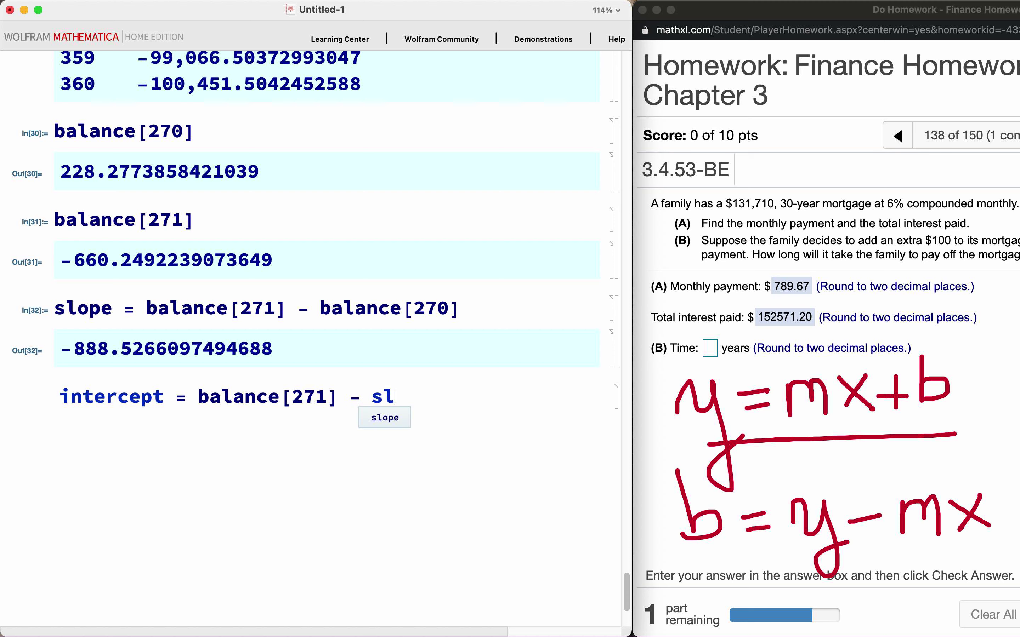
text(ope *)
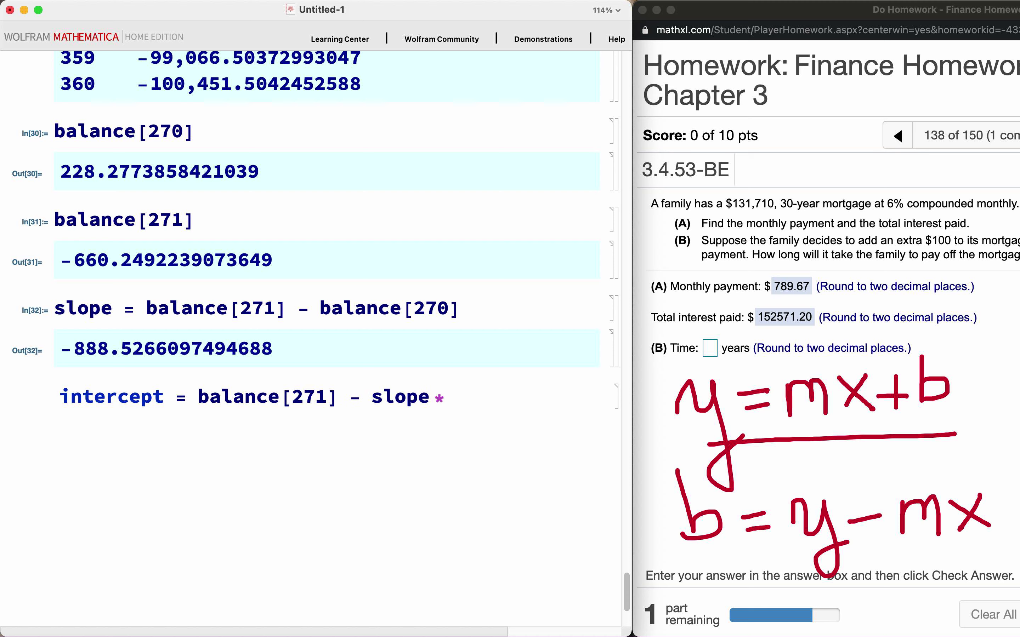
text(271)
key(shift+Return)
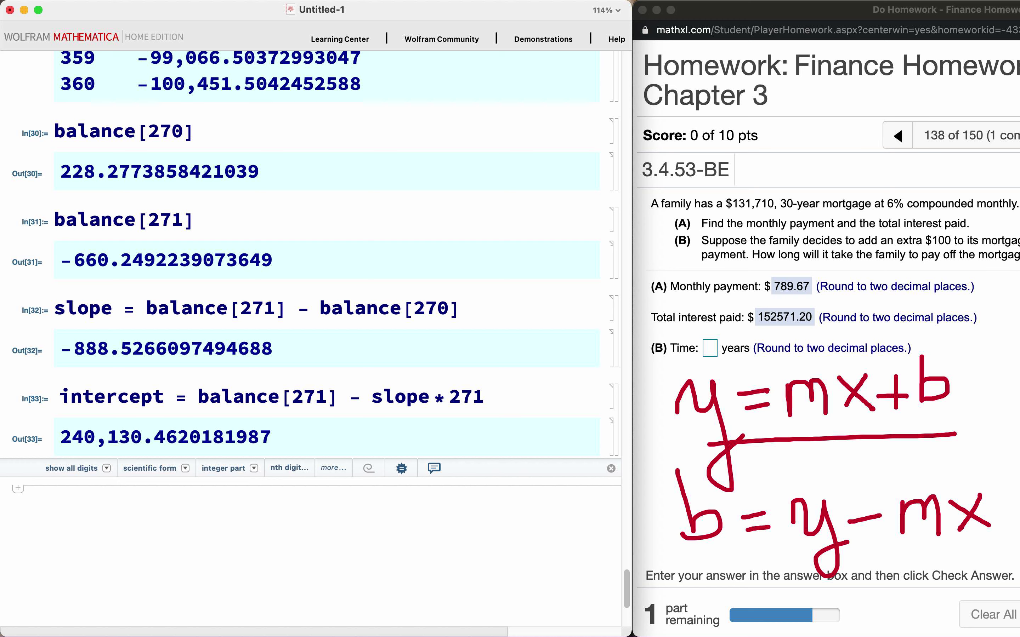
Evaluate Solve[slope*month + intercept == 0, month] // Flatten in a new cell
text(S)
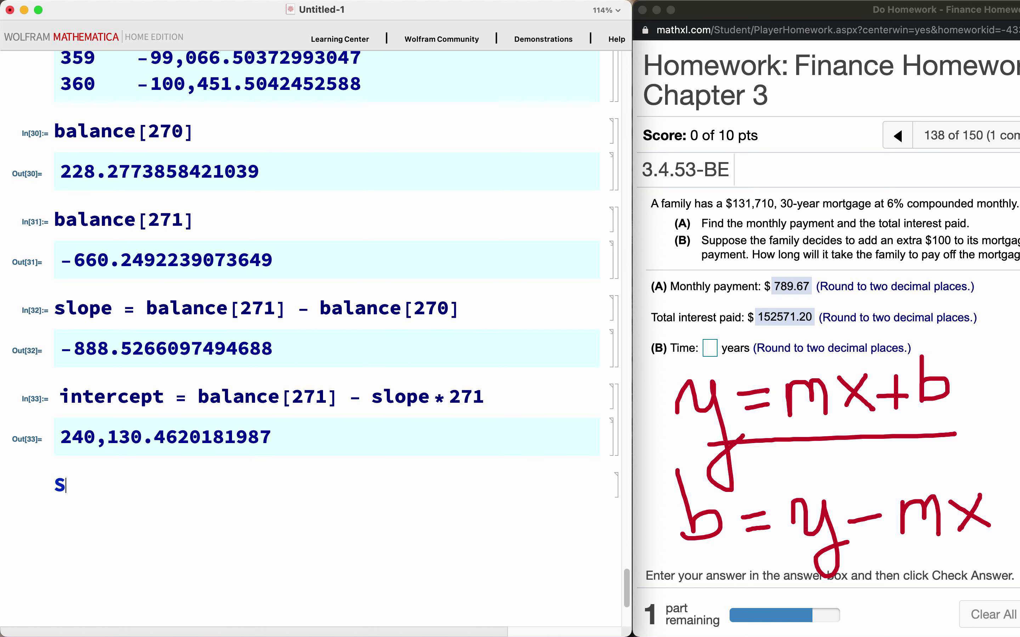
text(olve[s)
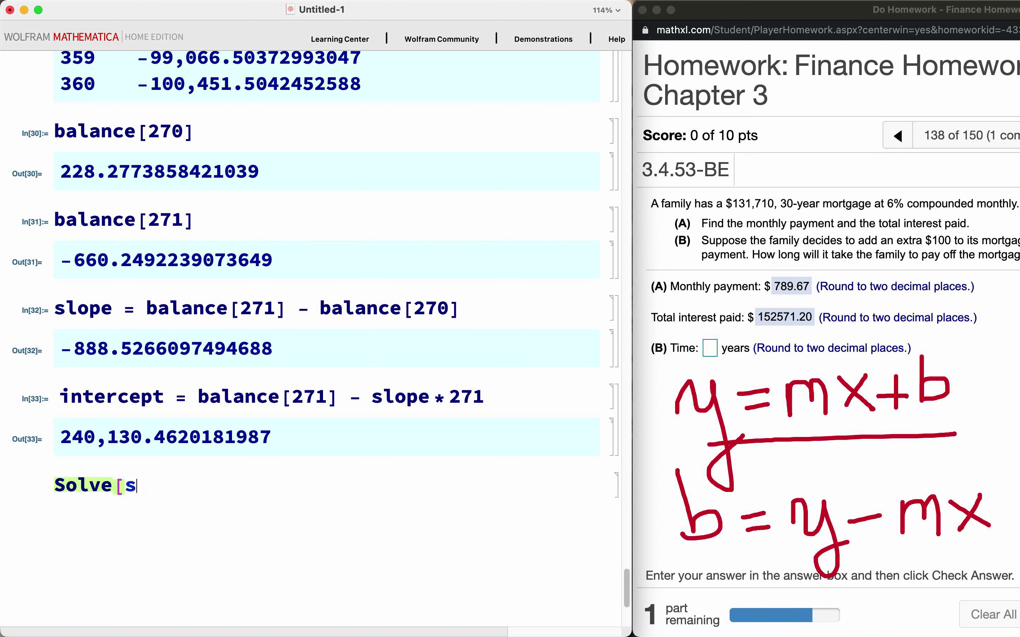
text(lope)
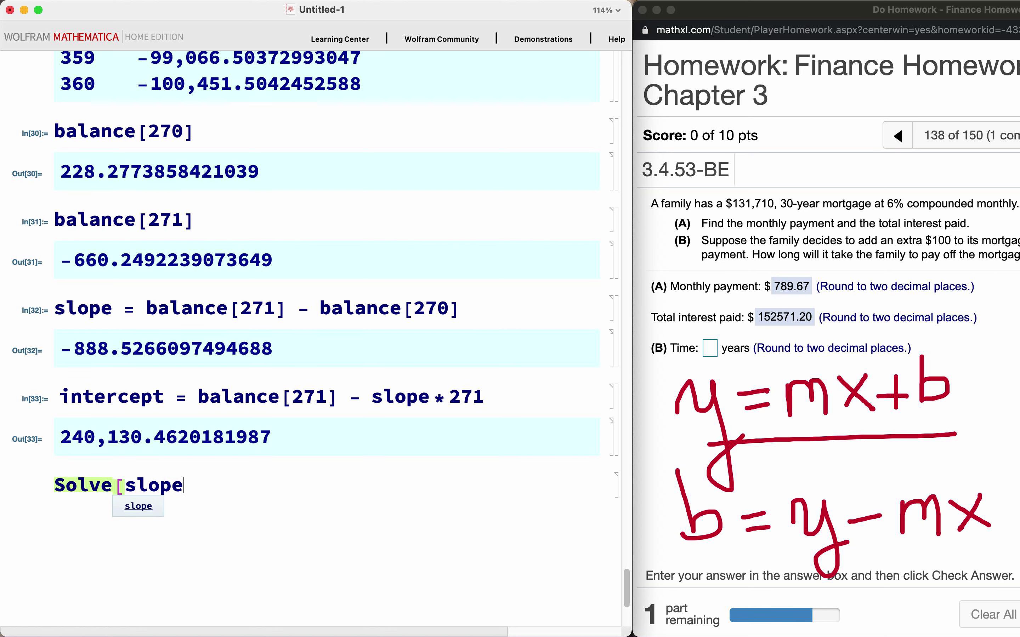
text(*month )
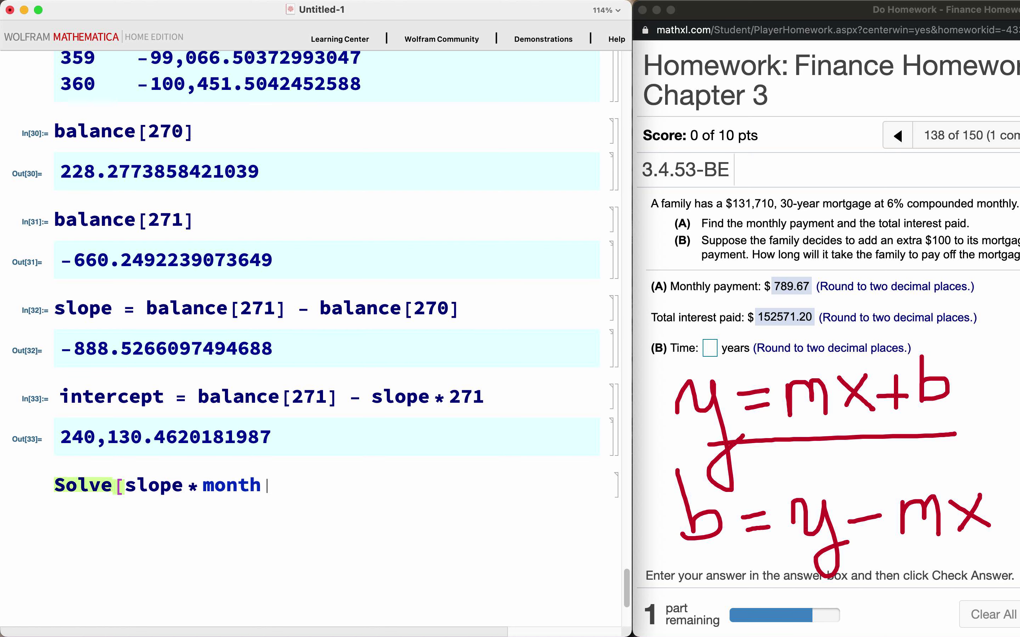
text(+ int)
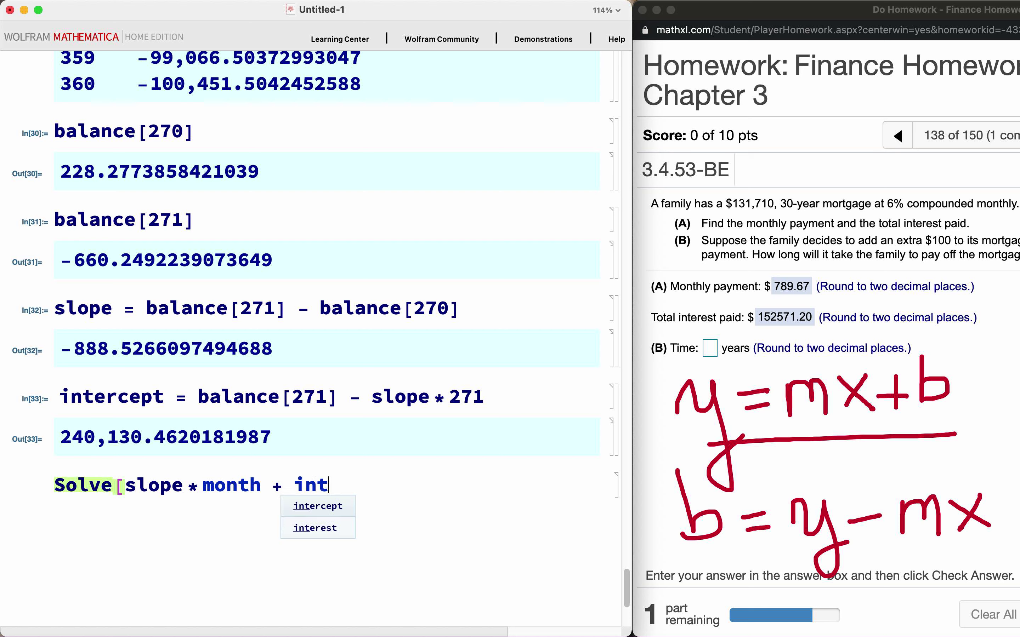
text(ercept == 0)
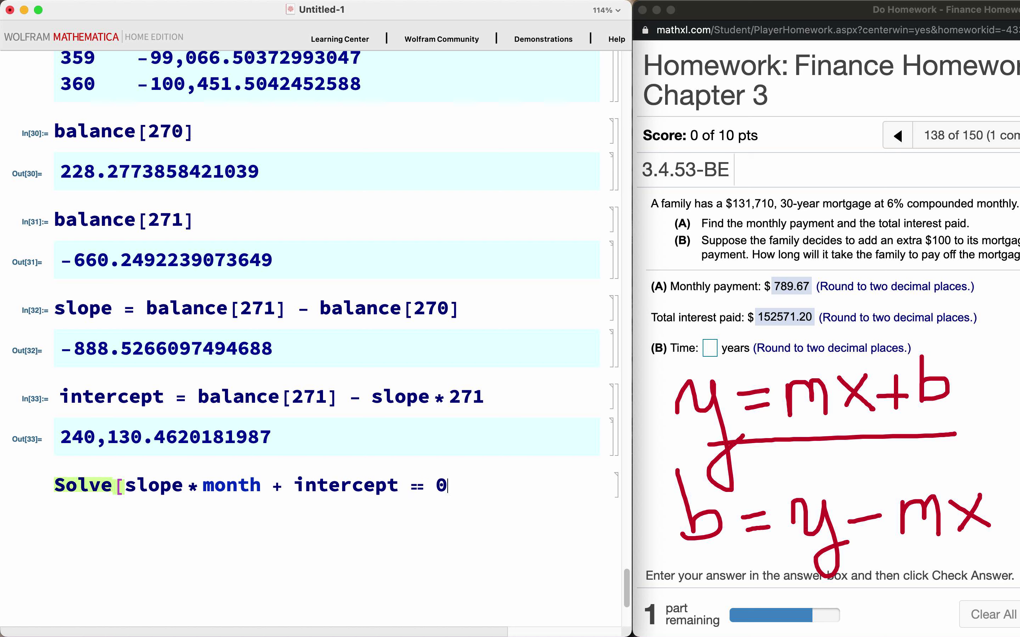
text(, month] // F)
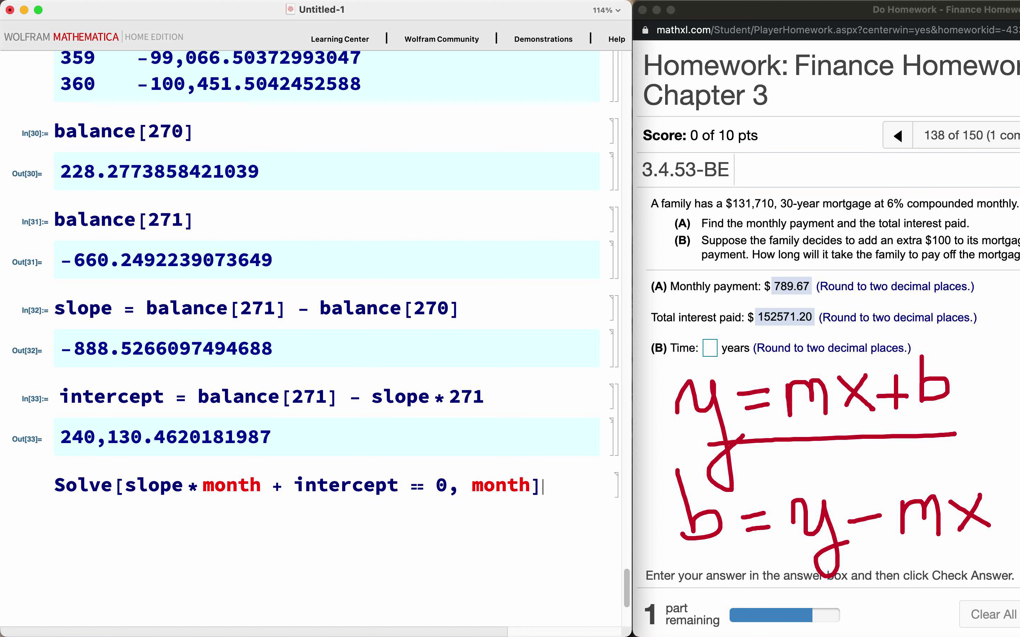
text(latten)
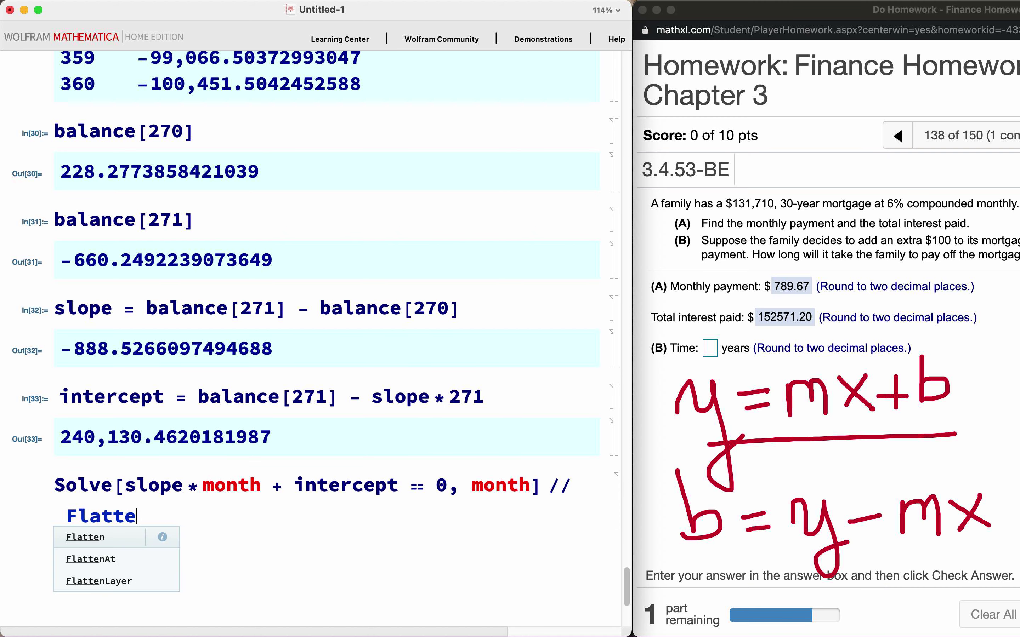
key(shift+Return)
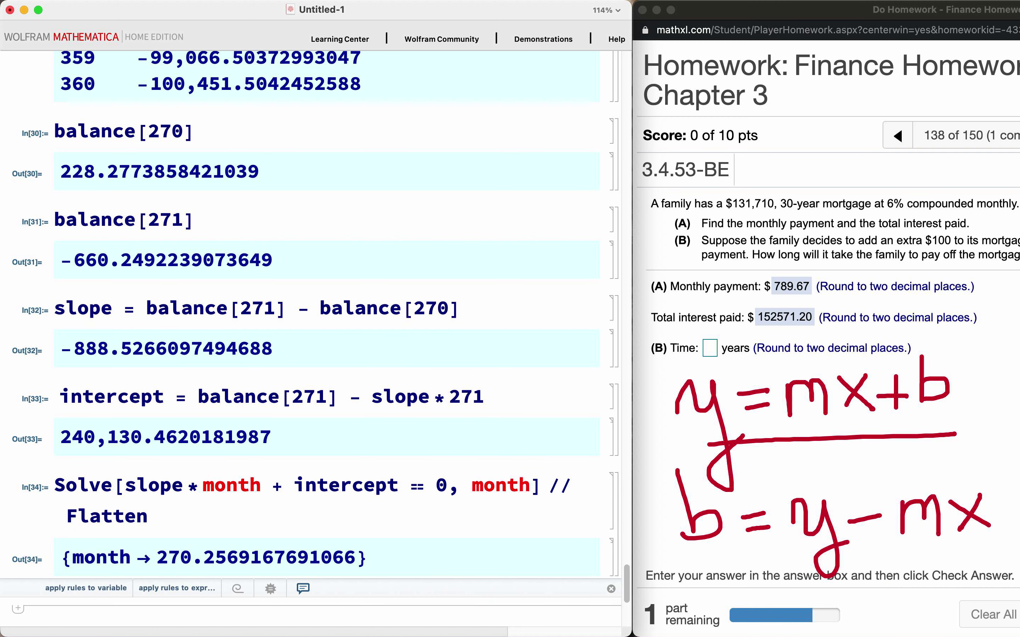
Evaluate m = month /. %34 to store the solved month, and evaluate m/12 to convert it to years
scroll(74, 473, down, 3)
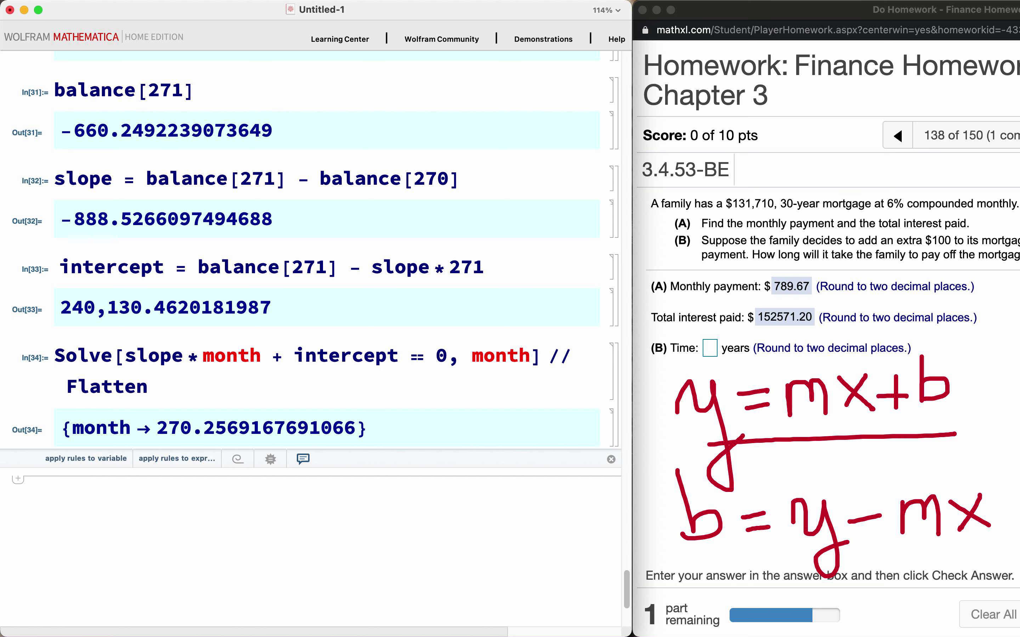
text(m)
key(BackSpace)
text(m =)
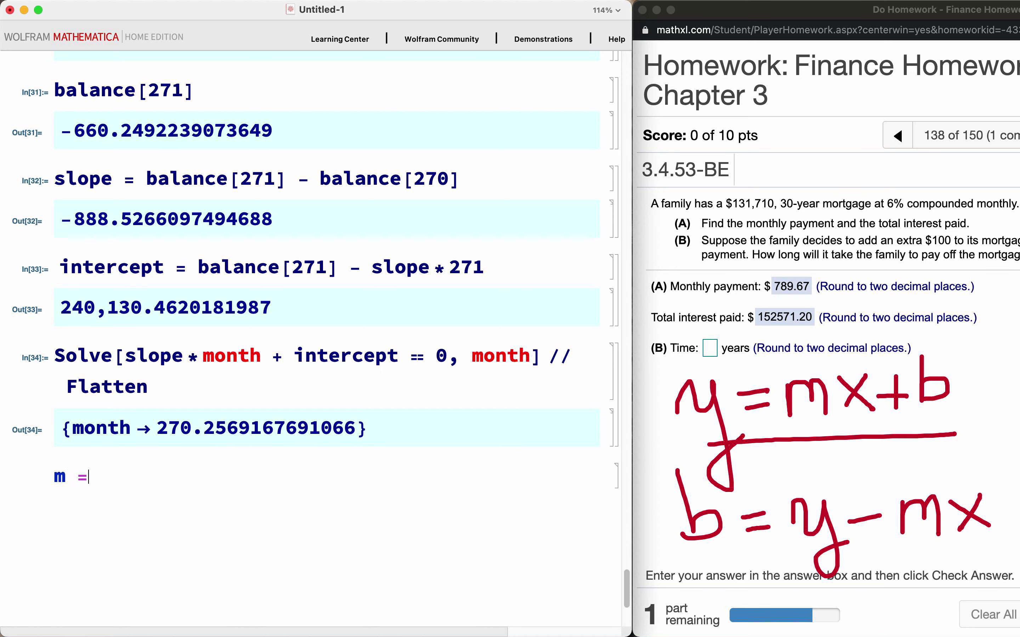
text( month /.)
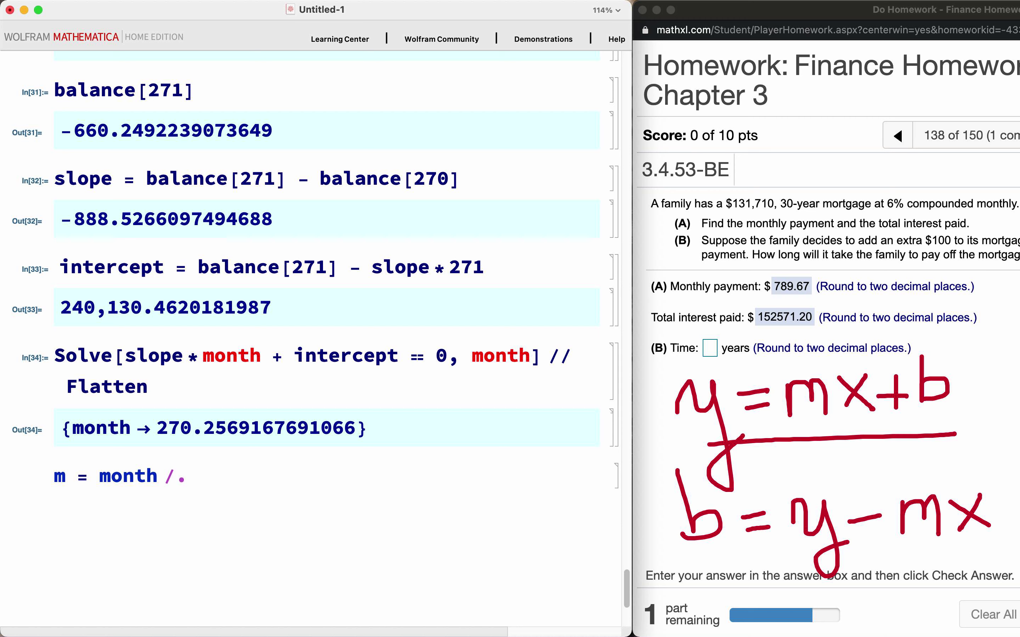
text( %34)
key(shift+Return)
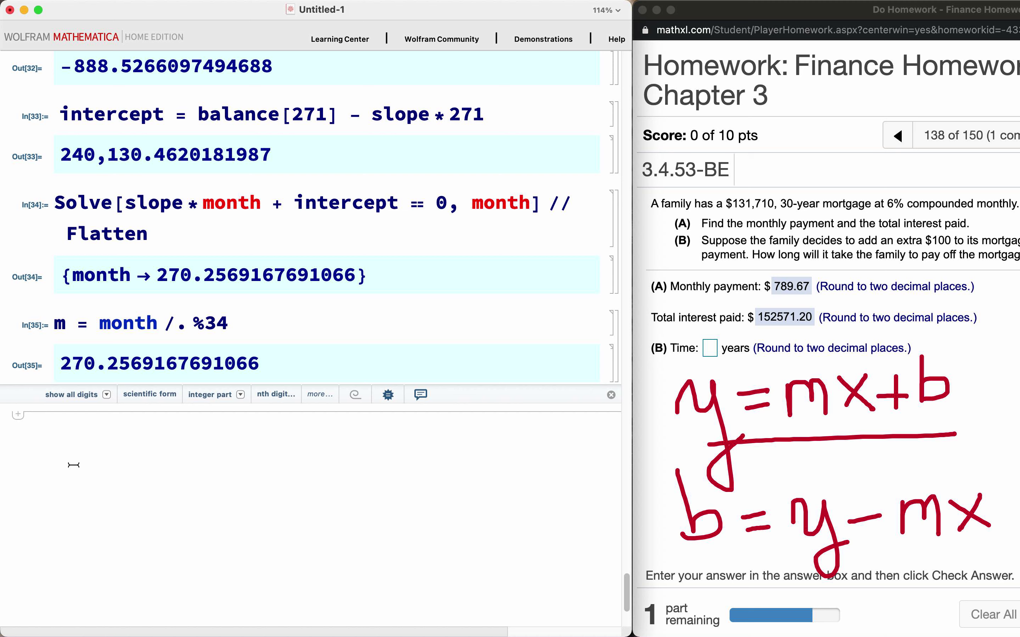
text(m/12)
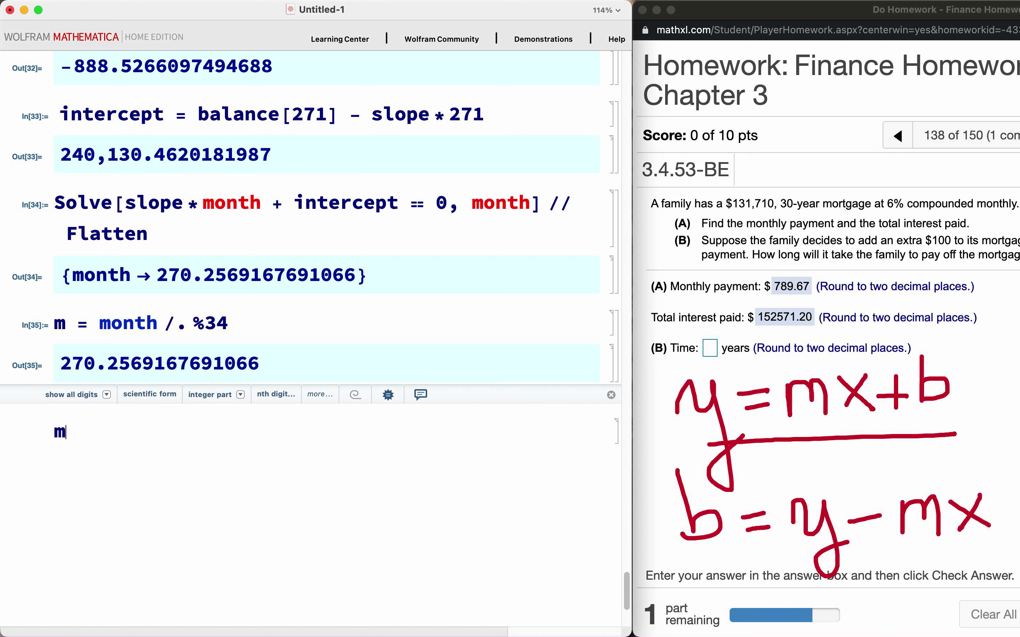
key(shift+Return)
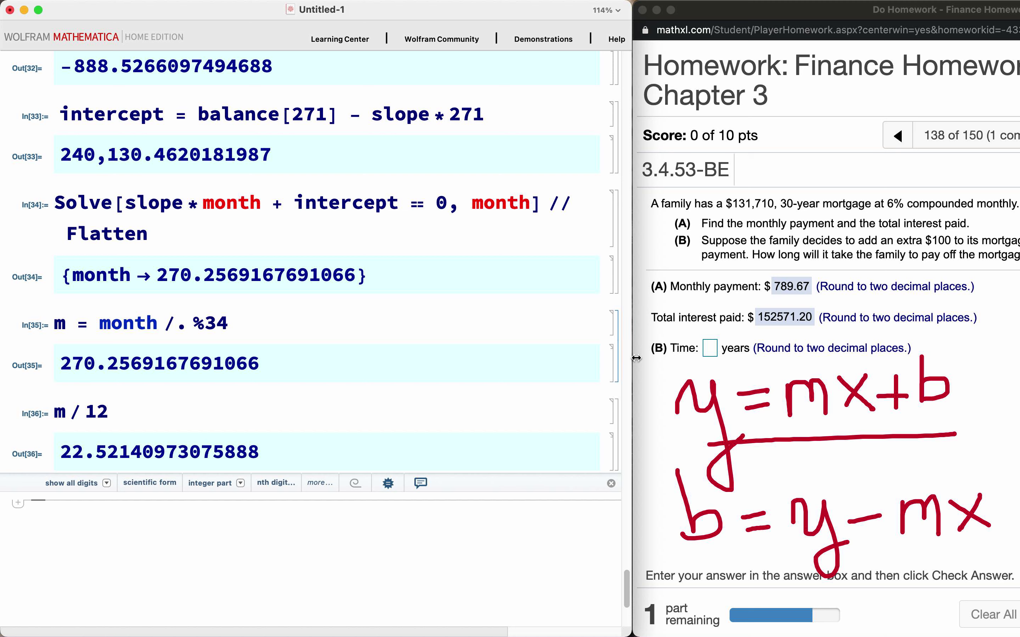
Enter 22.52 years as the part (B) time in the homework window and clear the freehand equations from the screen
click(712, 350)
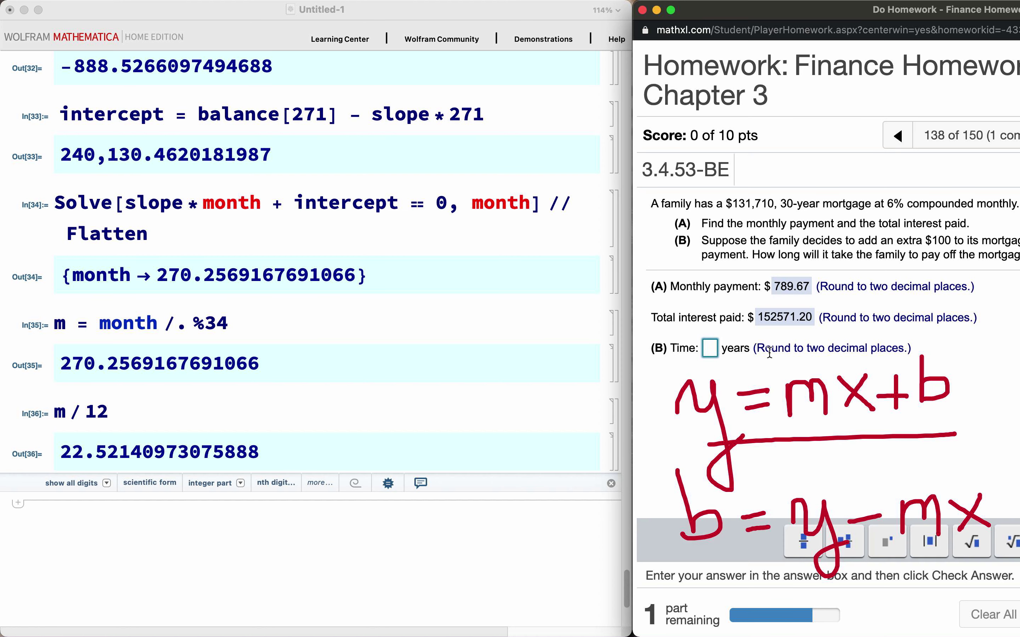
text(22.52)
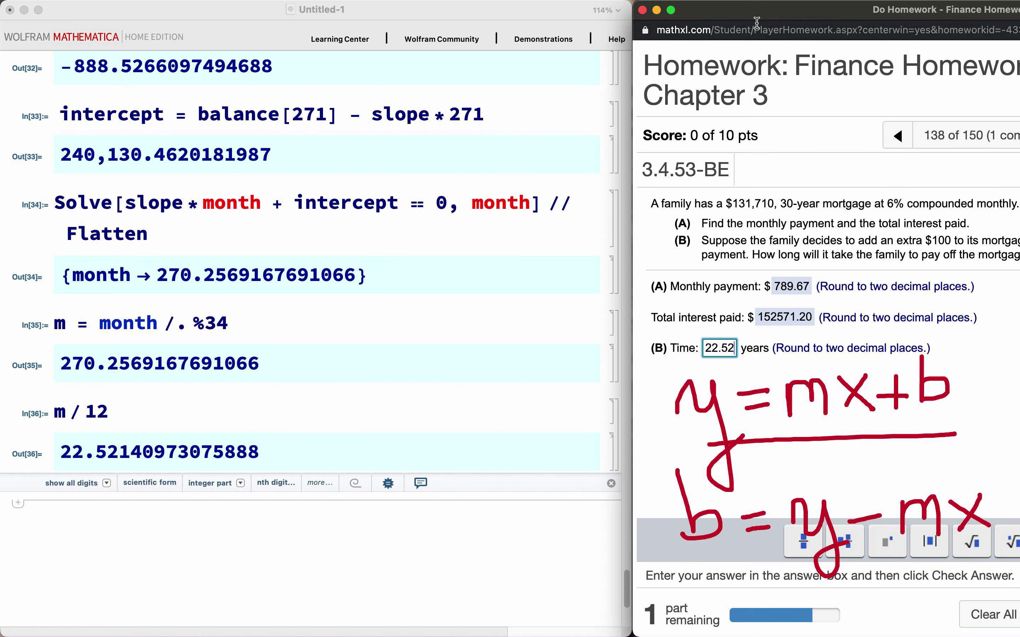
drag(754, 11, 634, 13)
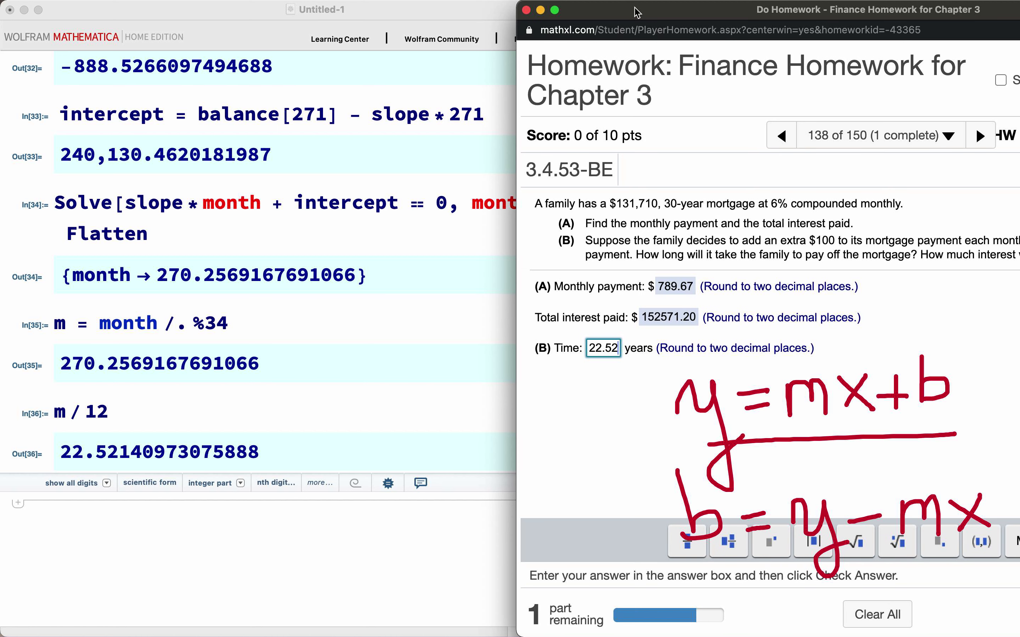
click(665, 144)
key(super+z)
key(Escape)
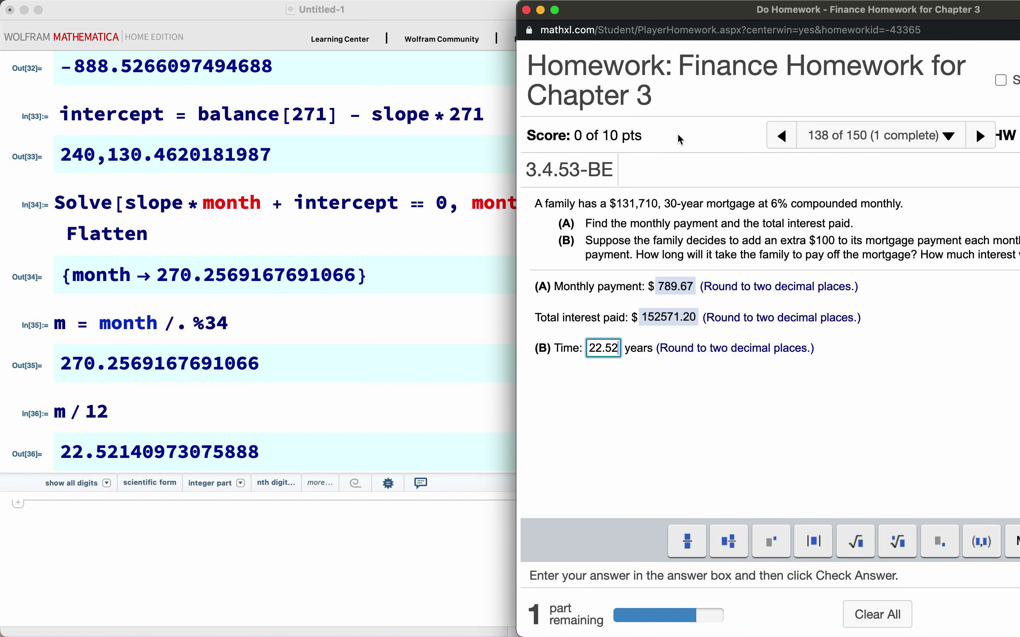
Move the homework window until its full question is in view, check the part (B) time answer, and dismiss the feedback
click(657, 26)
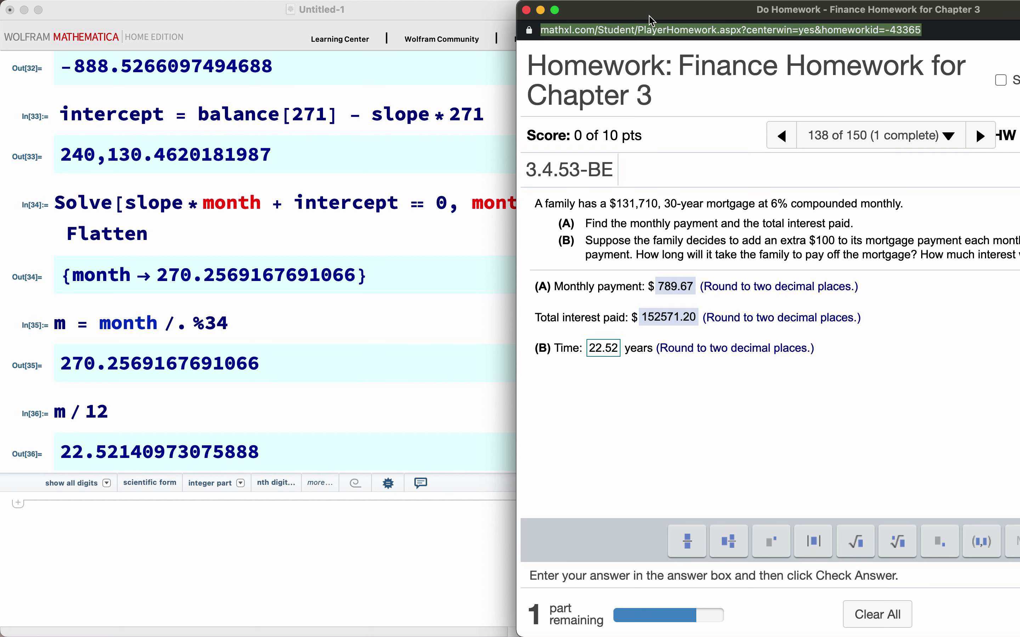
click(873, 26)
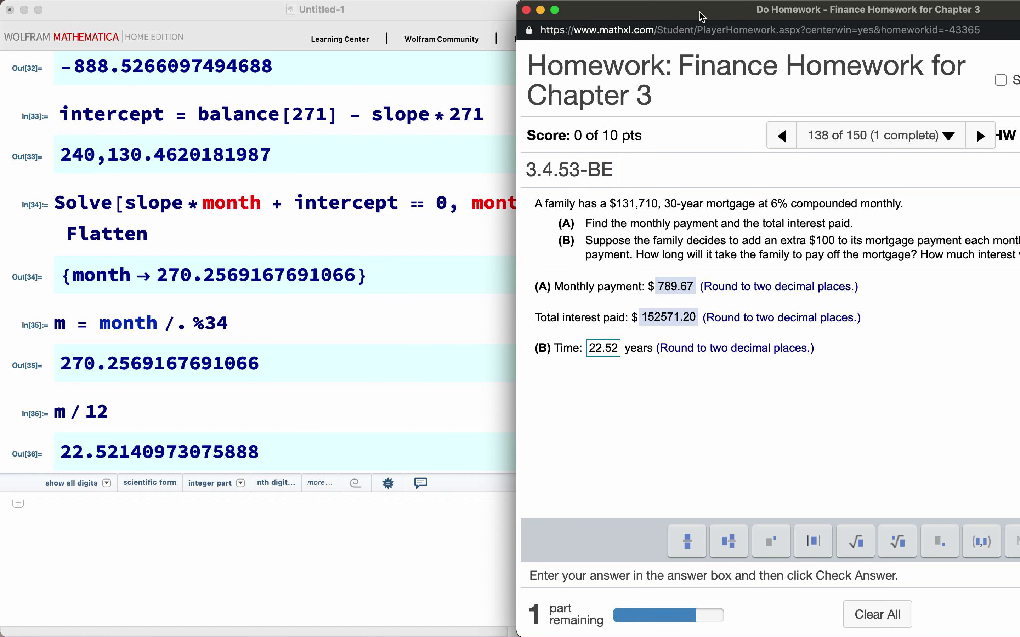
drag(700, 11, 548, 5)
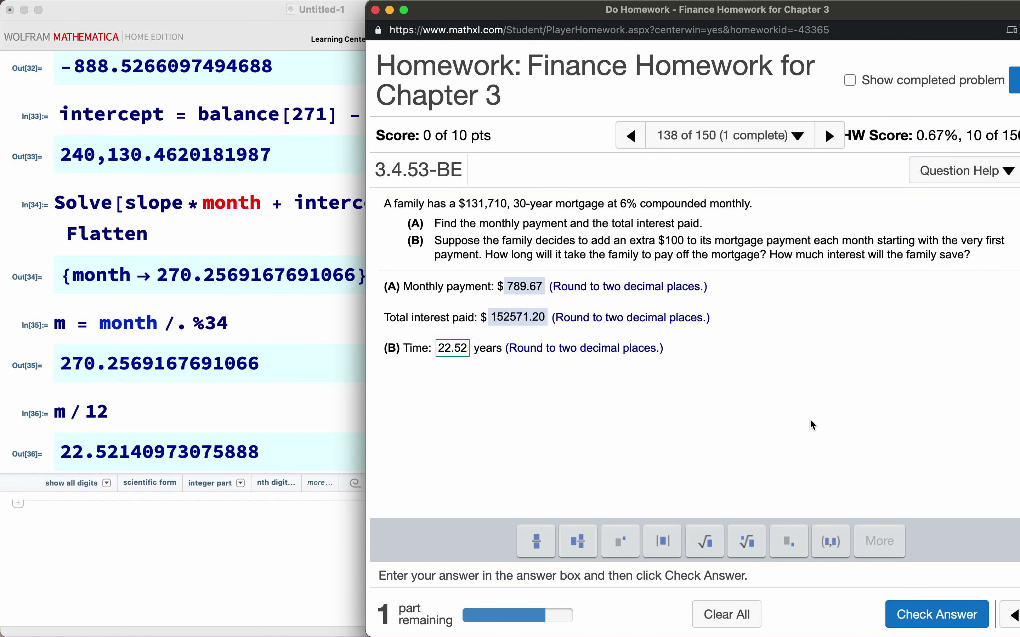
click(910, 615)
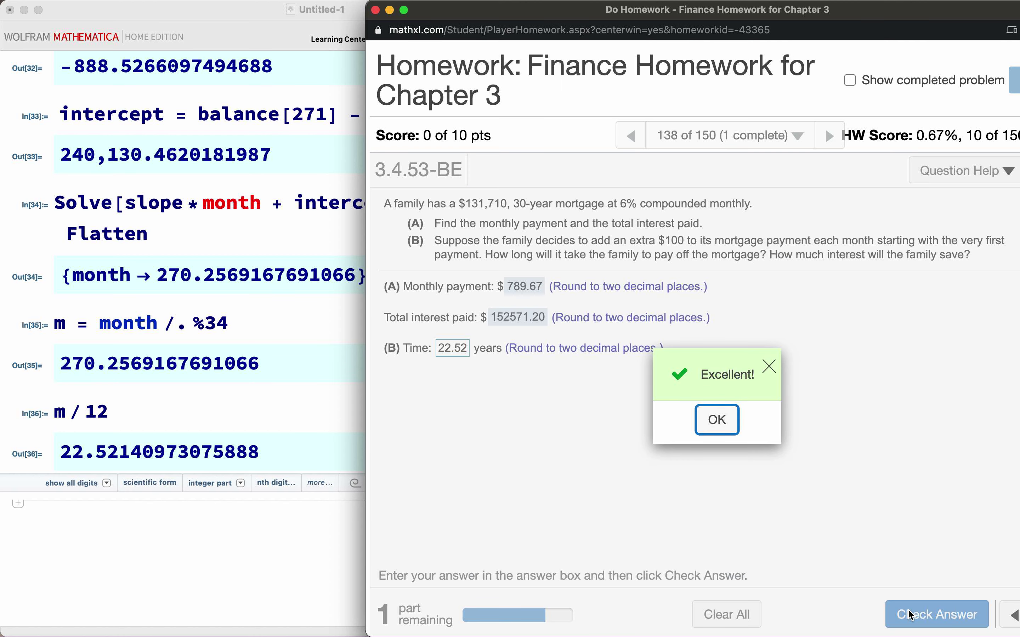
click(721, 421)
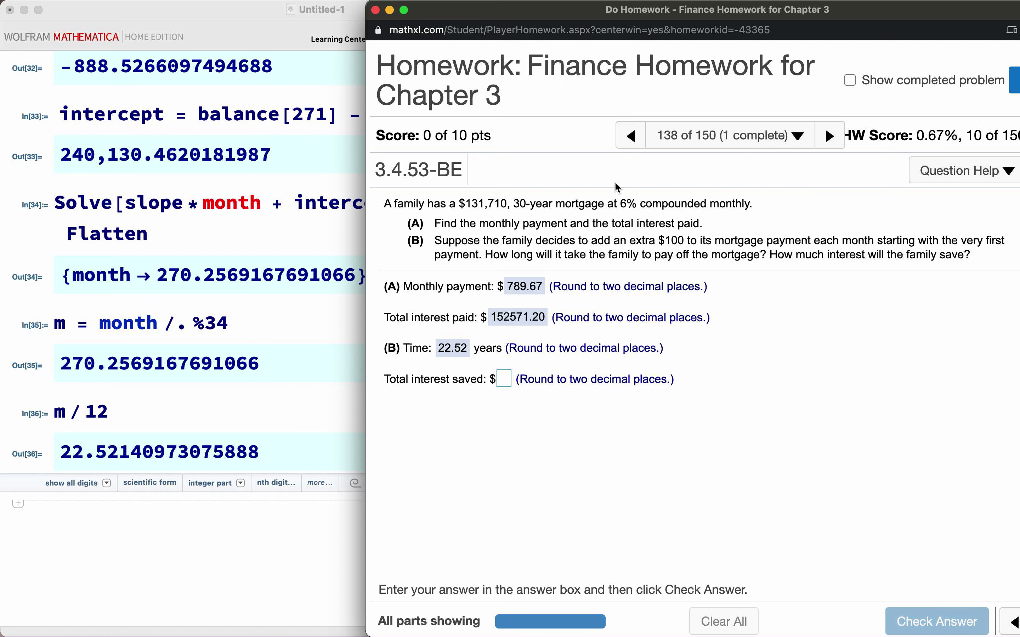
Move the homework window back beside the Mathematica notebook and place the insertion point below the m/12 result
drag(440, 17, 711, 11)
scroll(246, 390, down, 3)
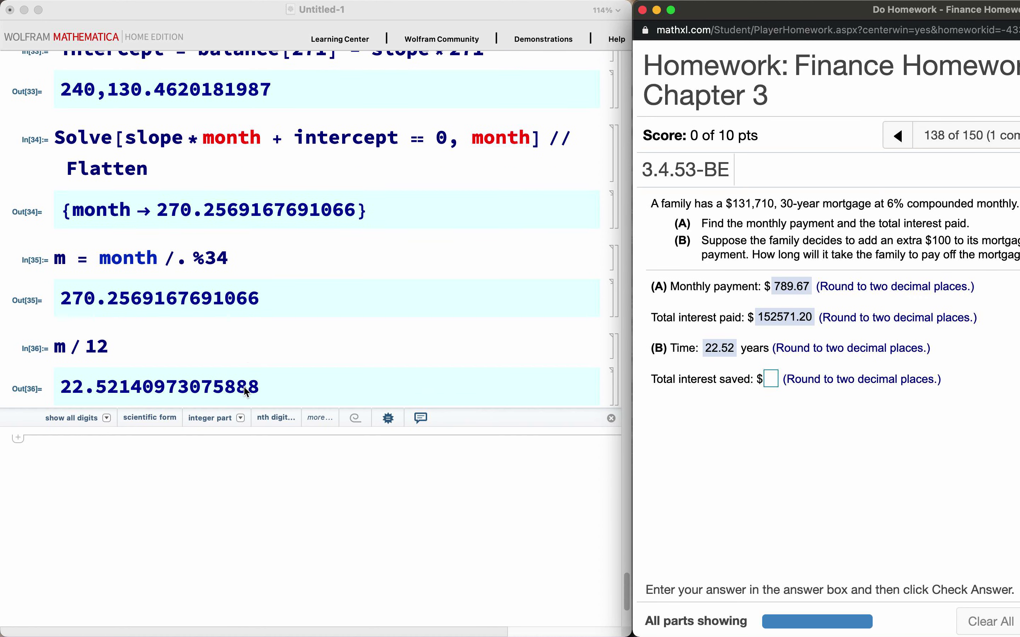
scroll(245, 390, down, 2)
click(175, 425)
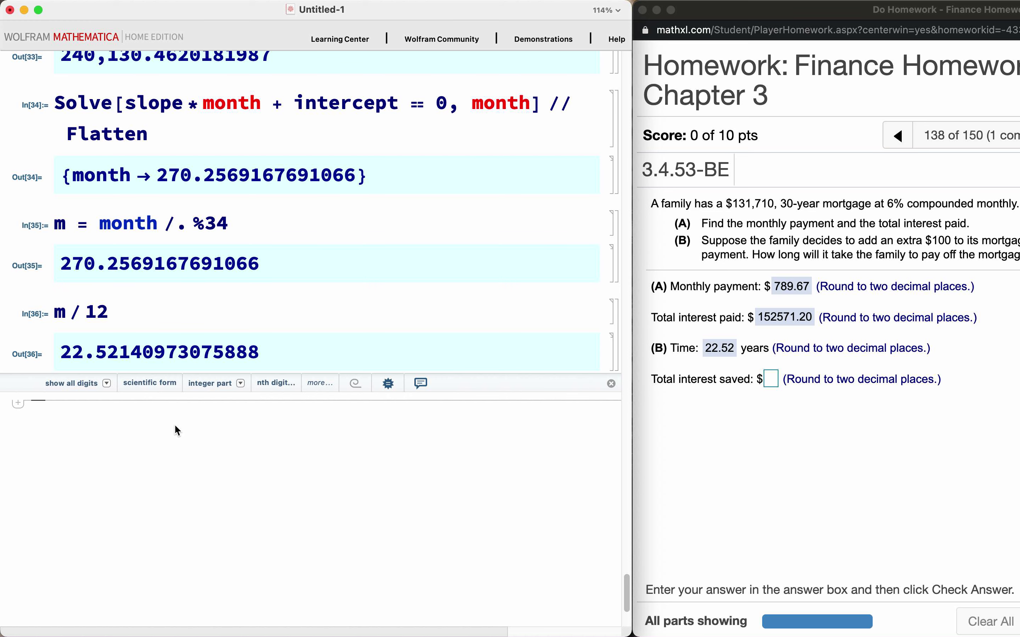
Examine the balance table around months 270 and 271 and the interpolation results below it
scroll(214, 288, up, 10)
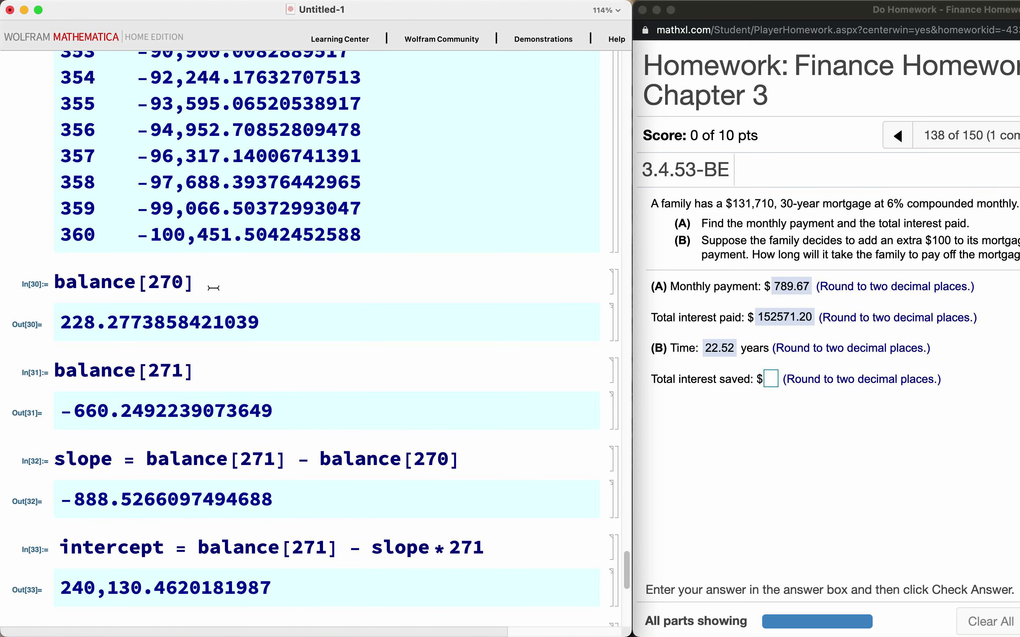
scroll(213, 288, up, 12)
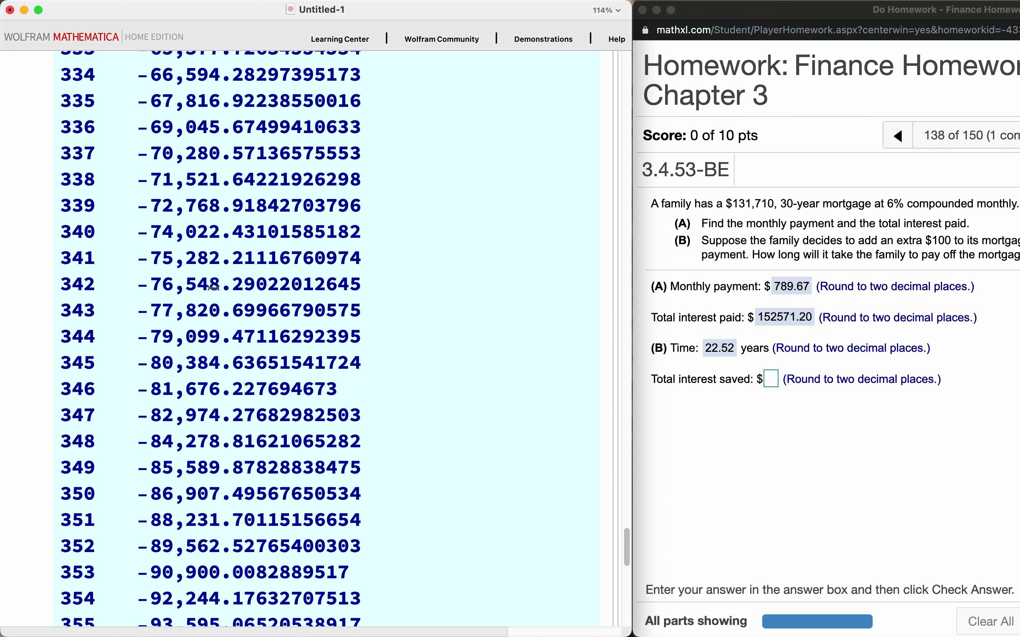
scroll(213, 288, up, 2)
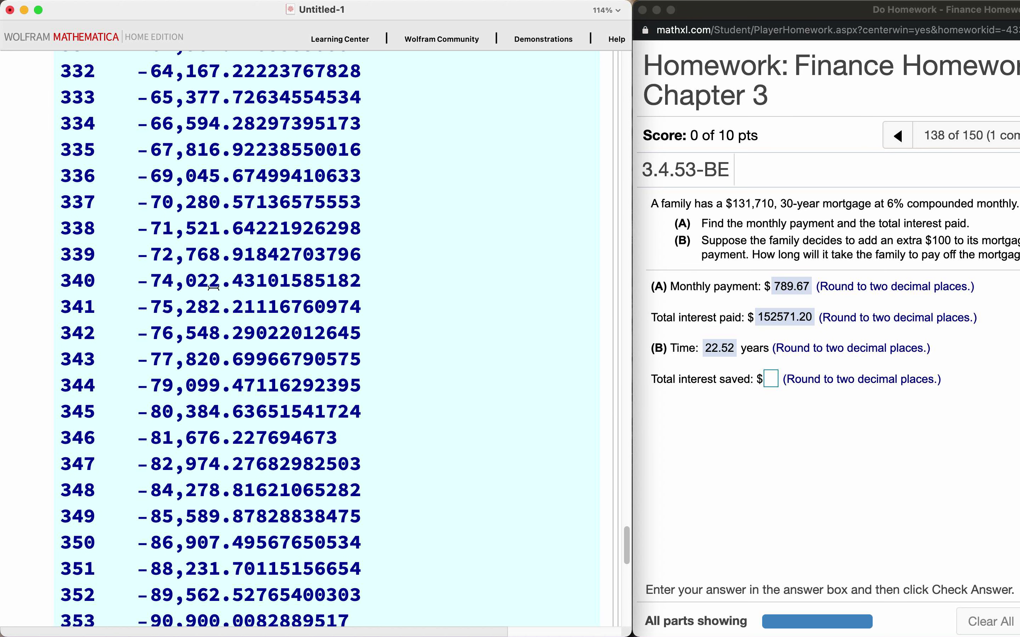
scroll(213, 288, up, 18)
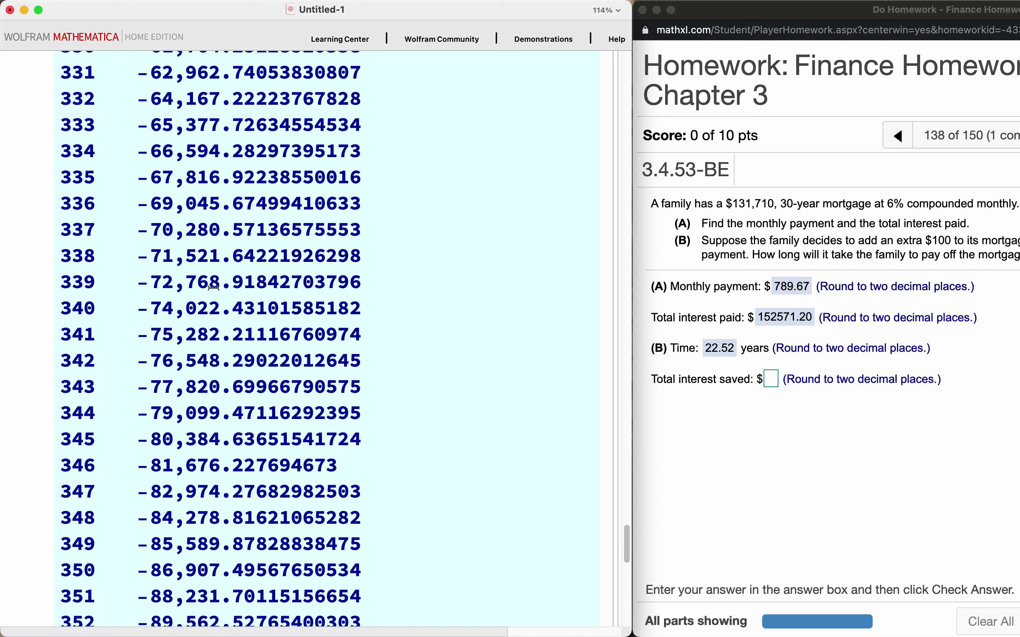
scroll(214, 288, up, 20)
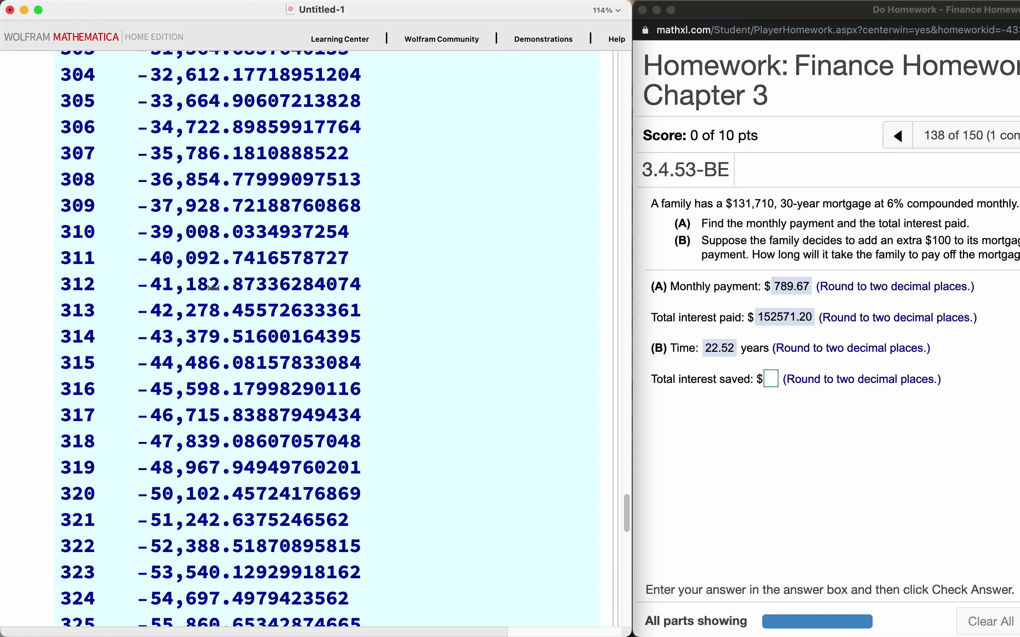
scroll(213, 287, up, 20)
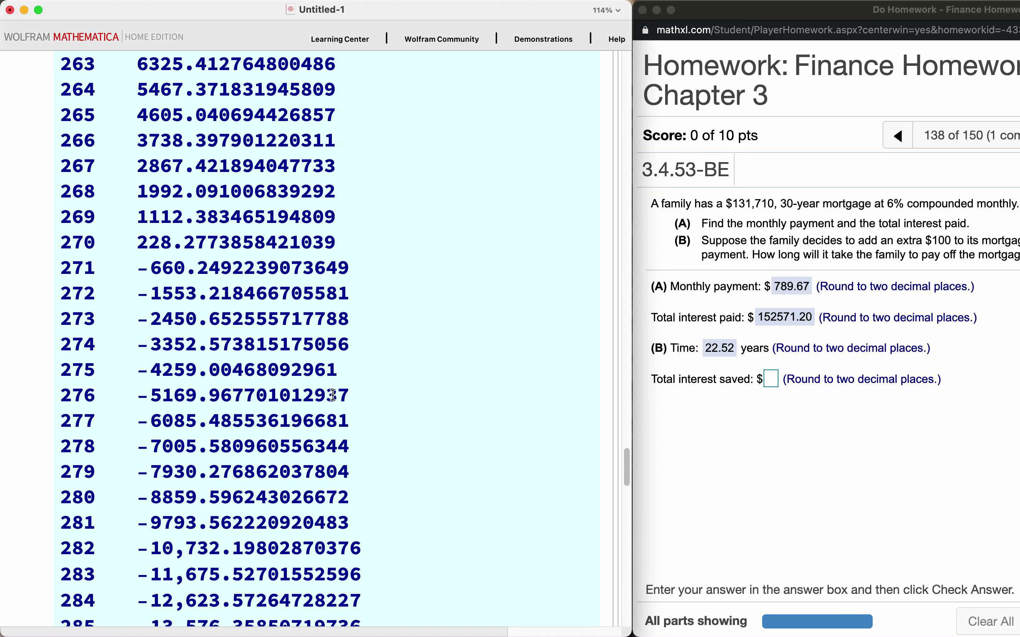
scroll(333, 394, down, 20)
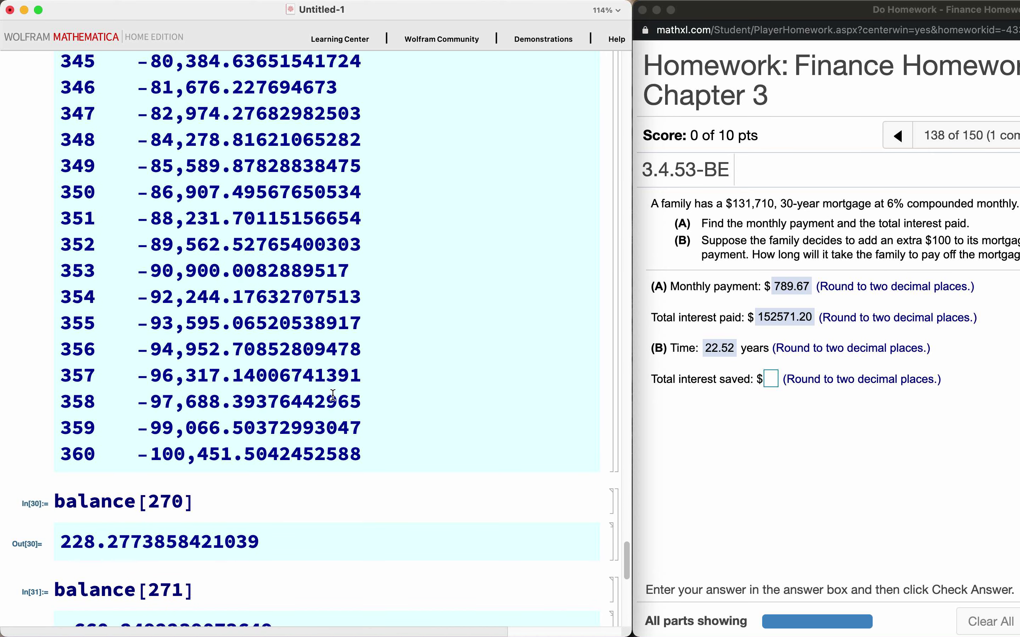
scroll(333, 394, down, 5)
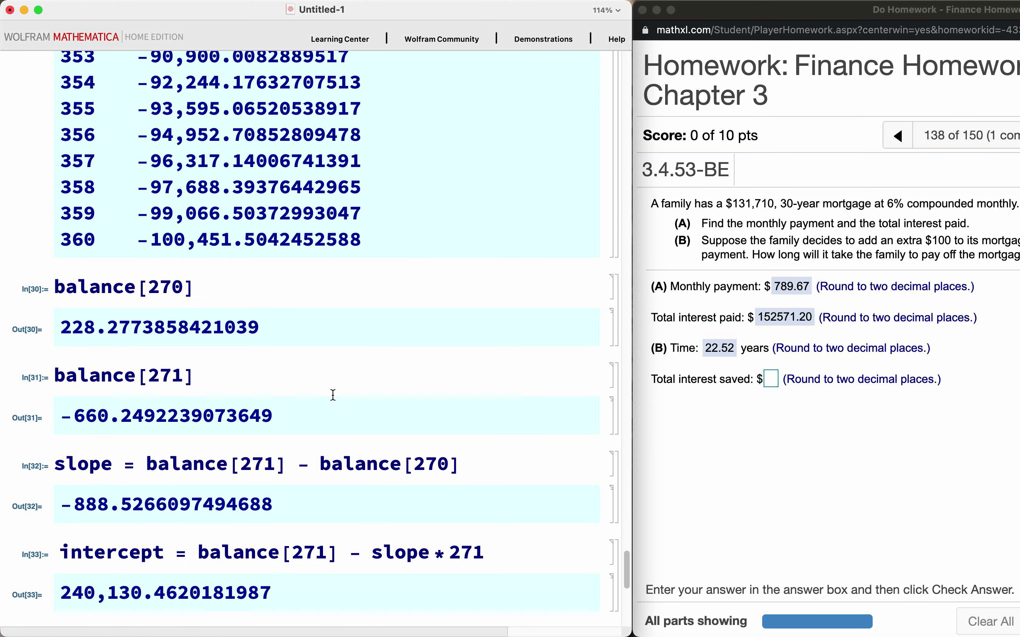
scroll(333, 395, down, 10)
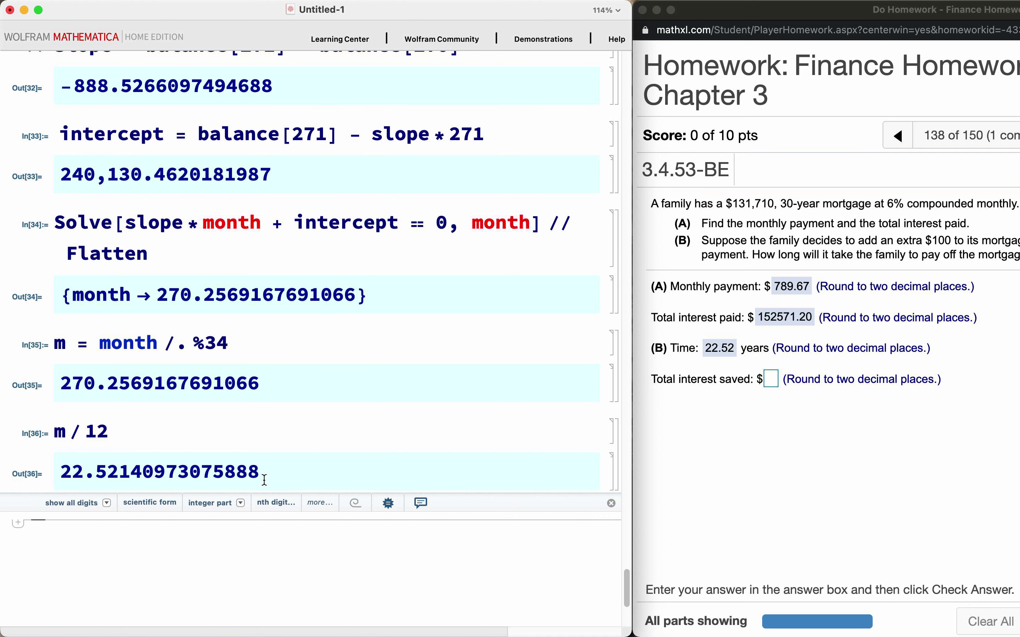
Evaluate the payment variable in a new input cell below the m/12 result
scroll(264, 481, down, 2)
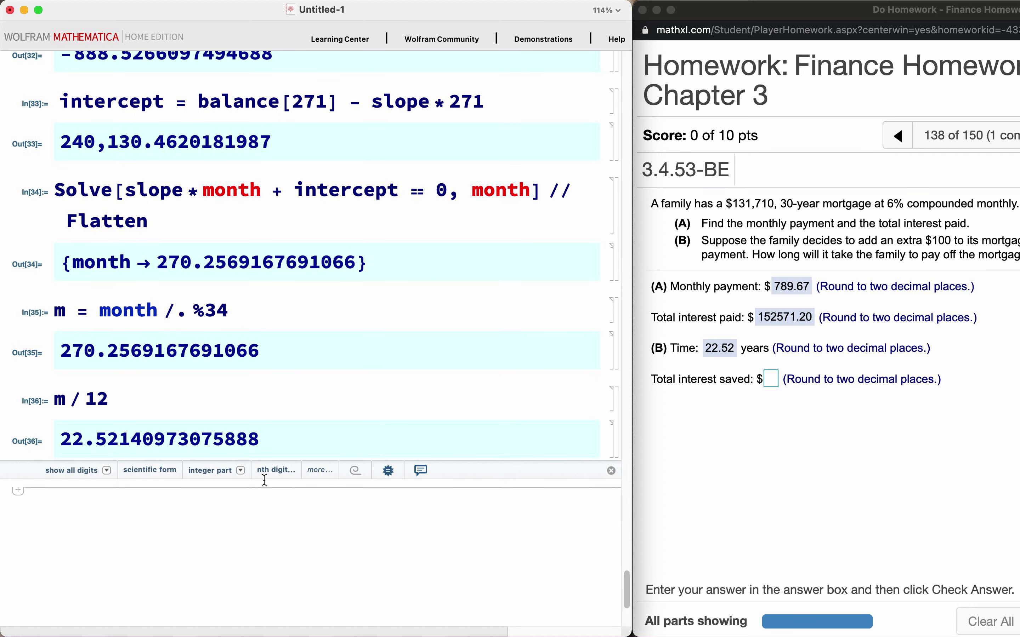
text(payment)
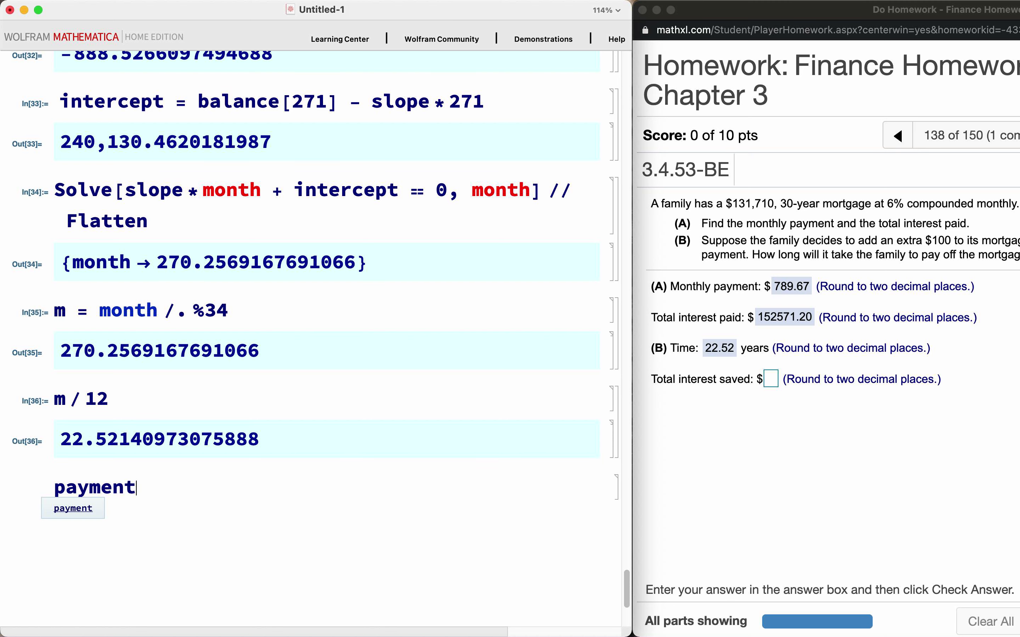
key(shift+Return)
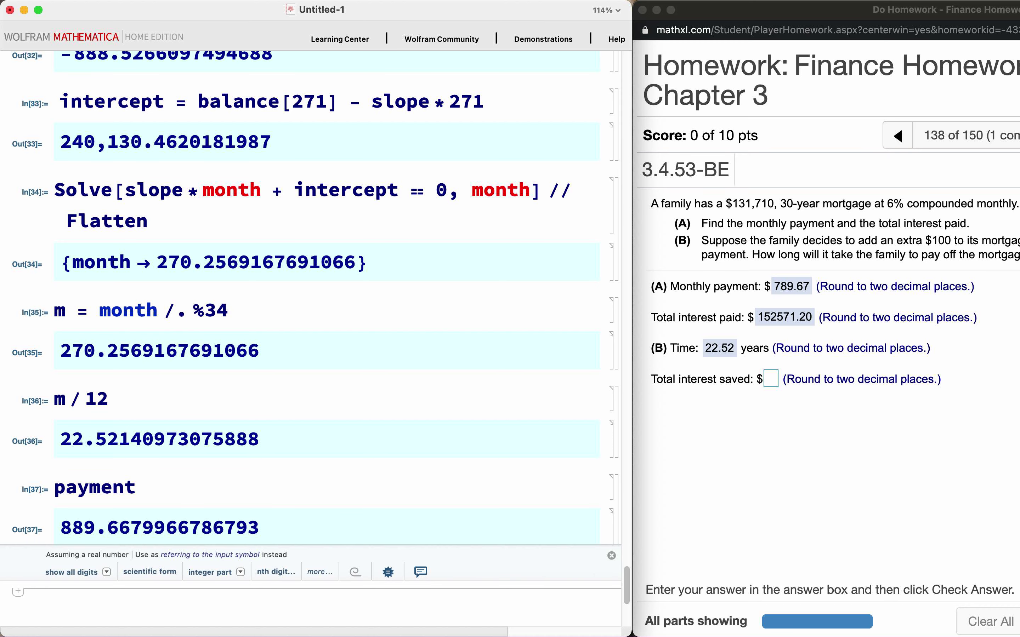
Evaluate payment*m - balance[0] in the notebook and circle the homework's part (A) total interest paid in red
text(payment )
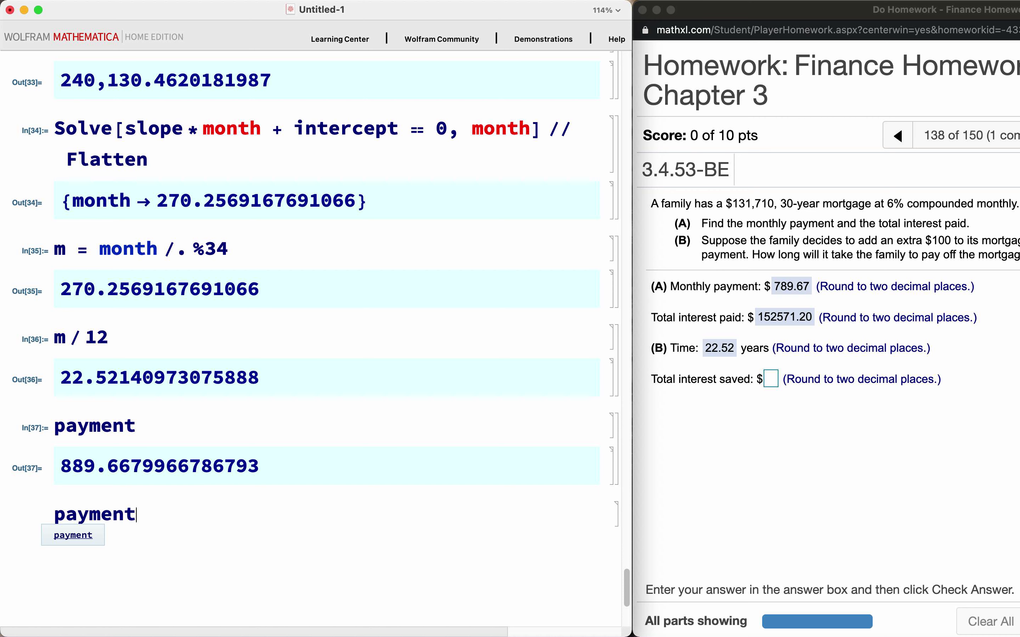
text(* m - )
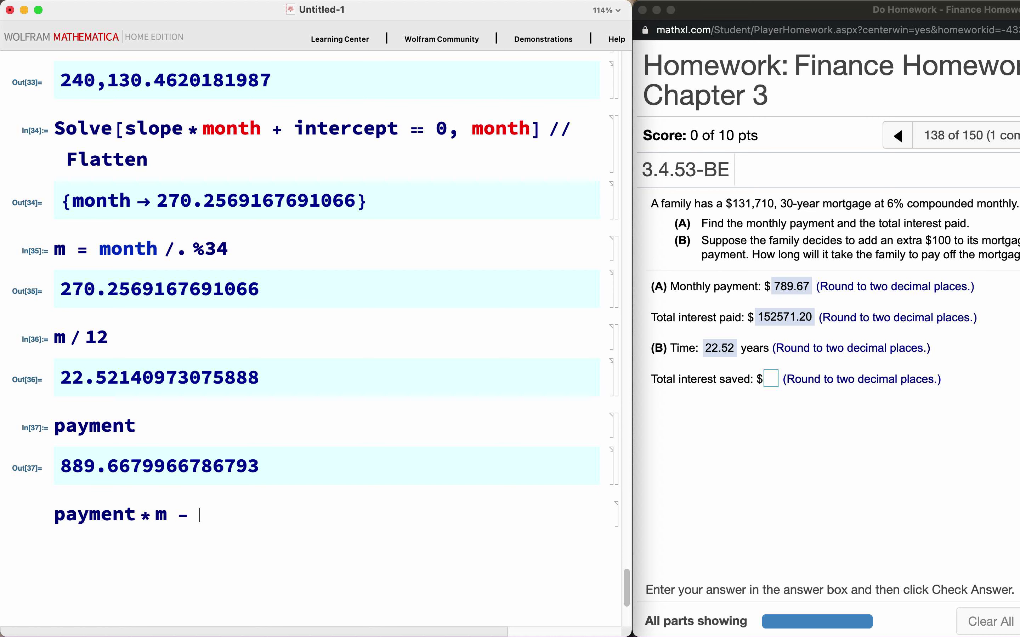
text(balance[0])
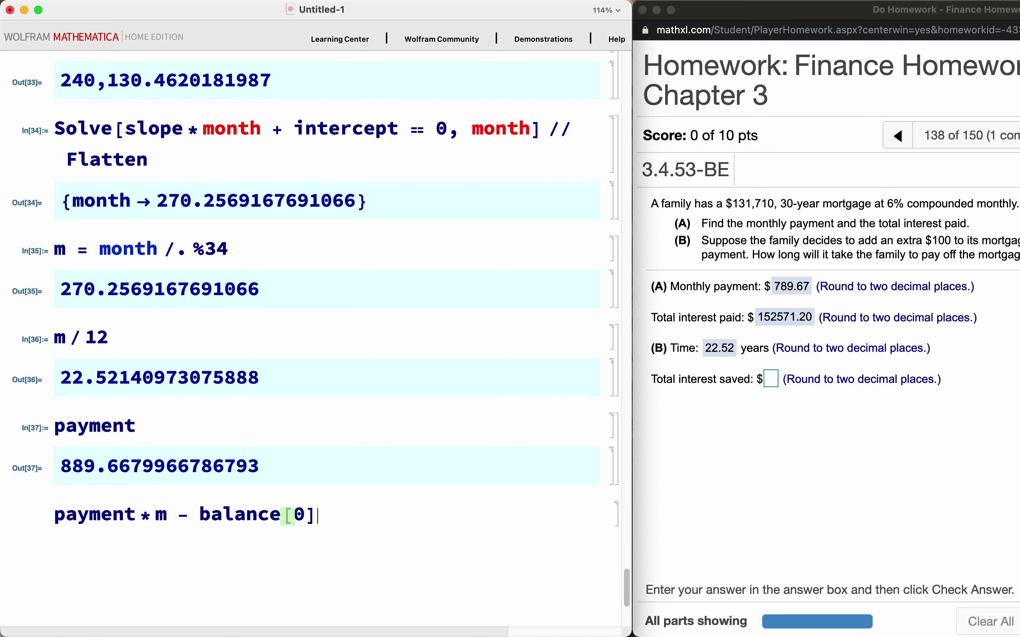
key(shift+Return)
scroll(311, 337, down, 4)
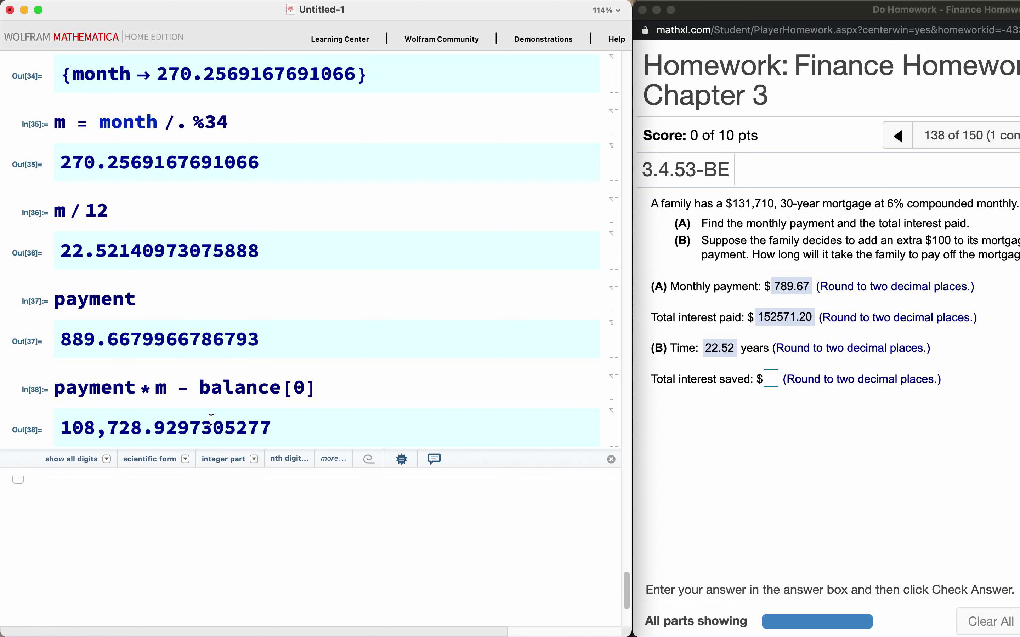
click(783, 332)
mouse_move(807, 336)
mouse_down()
mouse_move(836, 325)
mouse_move(790, 300)
mouse_move(742, 309)
mouse_move(778, 342)
mouse_move(800, 338)
mouse_up()
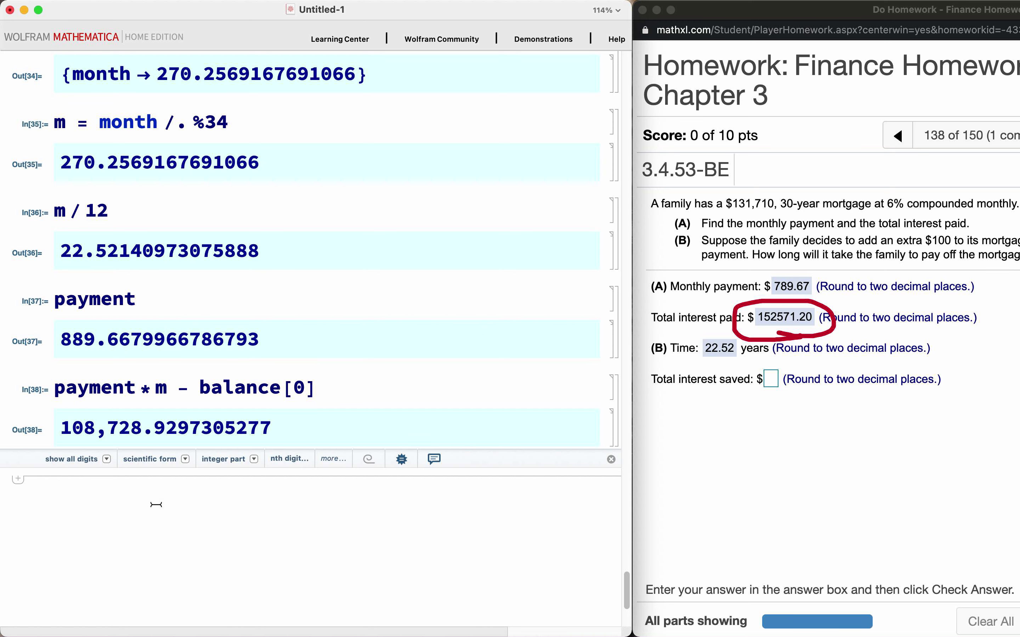
text(14)
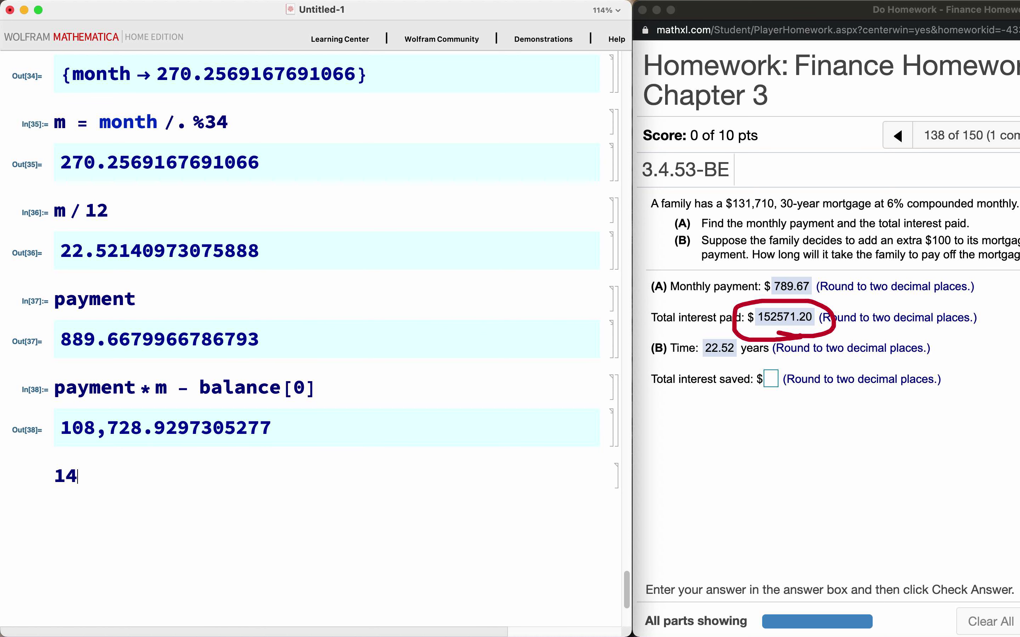
text(2)
key(BackSpace)
key(BackSpace)
key(BackSpace)
Evaluate 152,571.20 - payment*m - balance[0] in the empty cell below the last output
scroll(155, 463, up, 10)
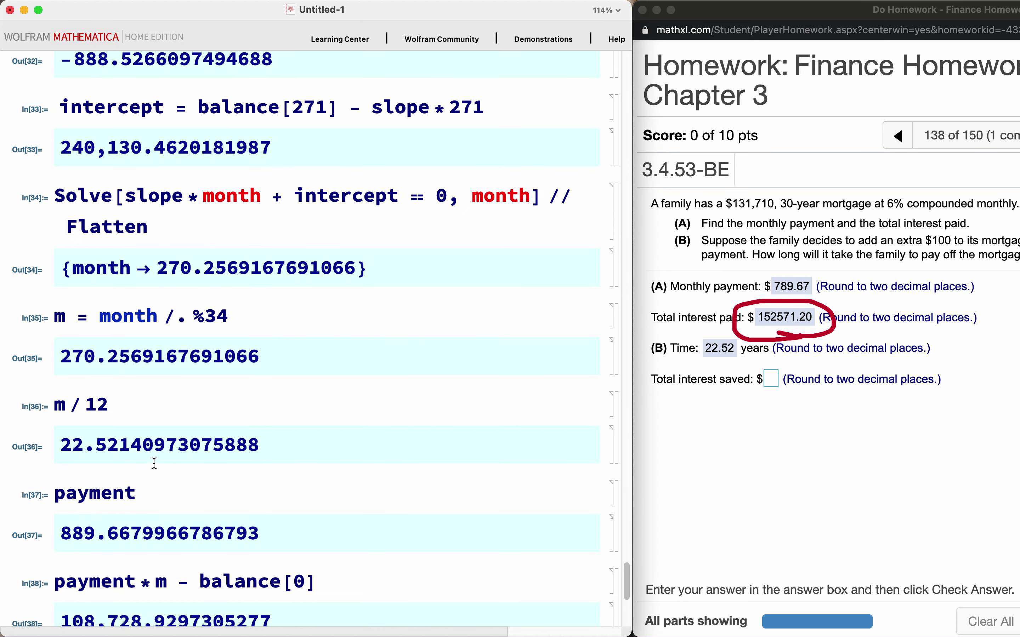
scroll(155, 463, up, 8)
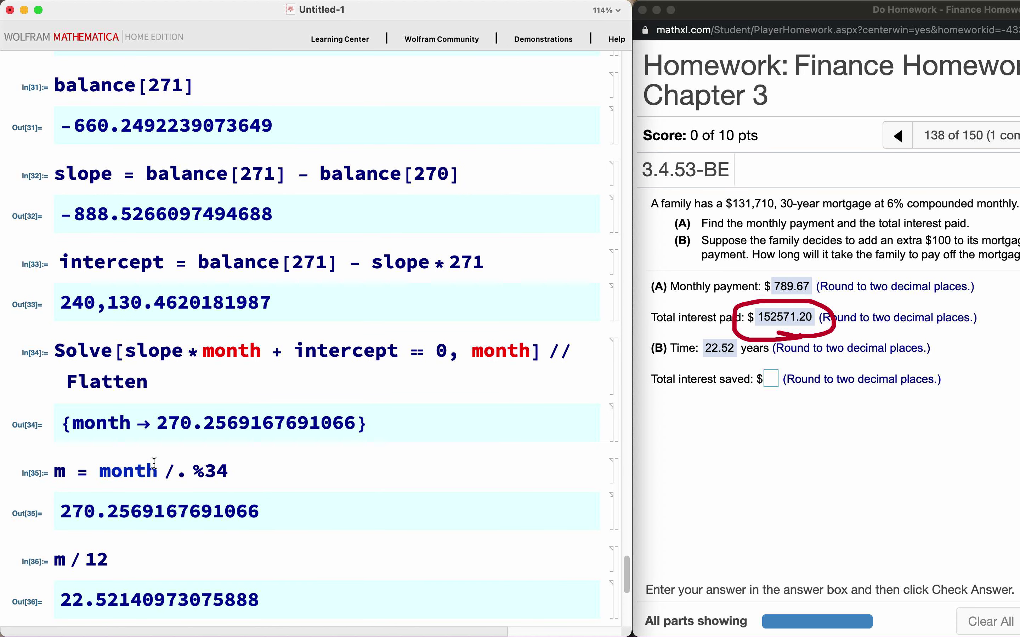
scroll(154, 463, up, 20)
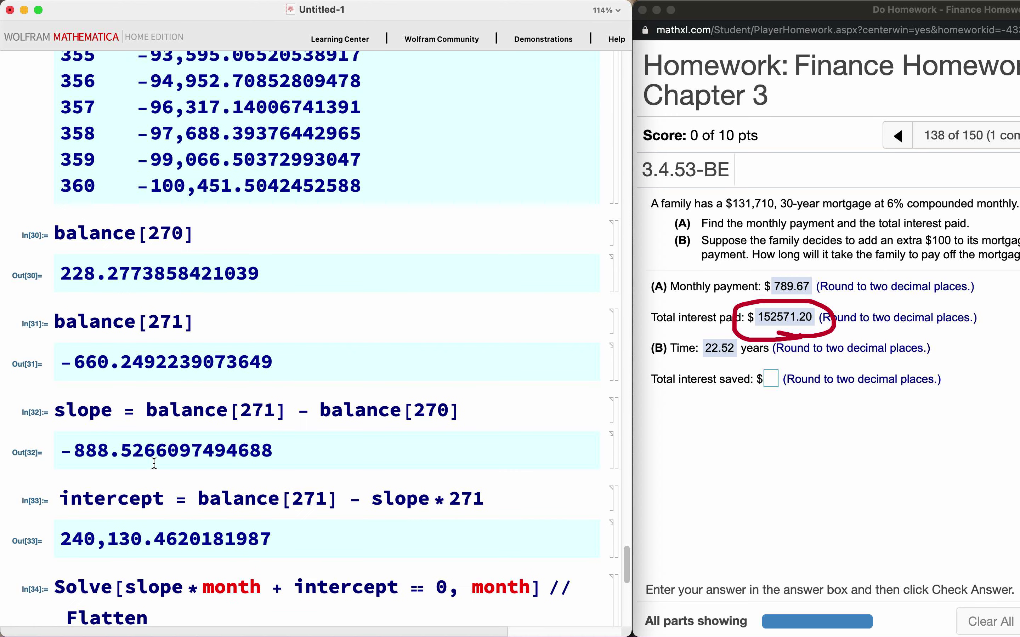
scroll(154, 464, down, 20)
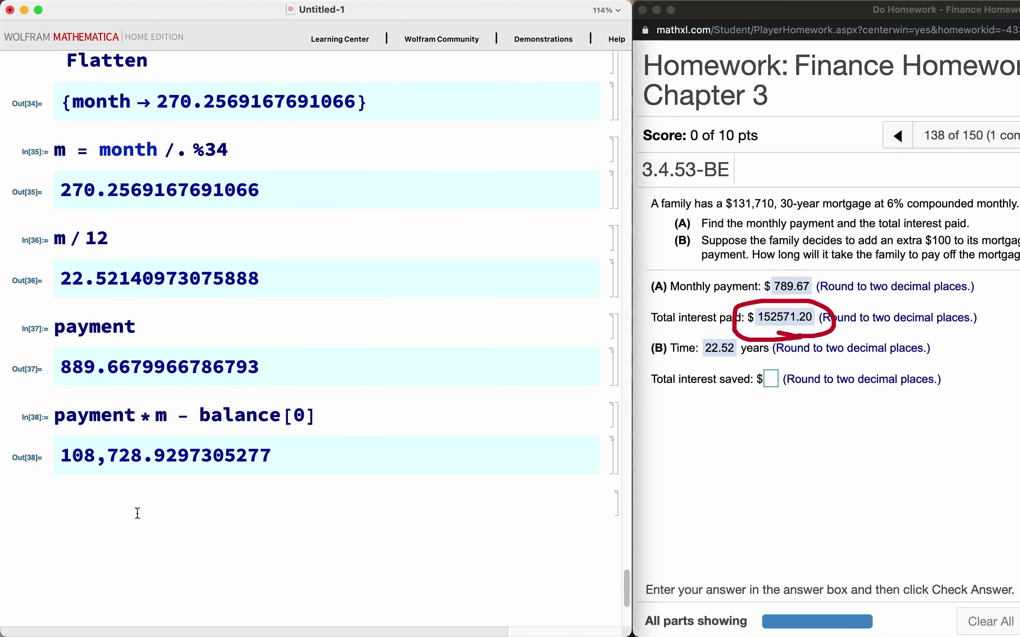
text(152,571.20 -)
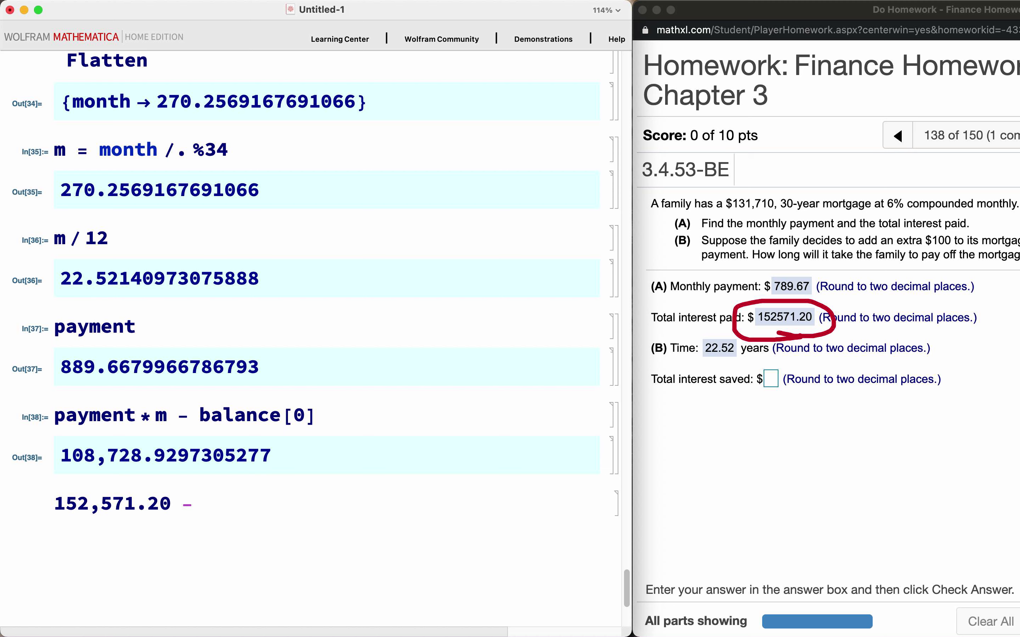
text( pay)
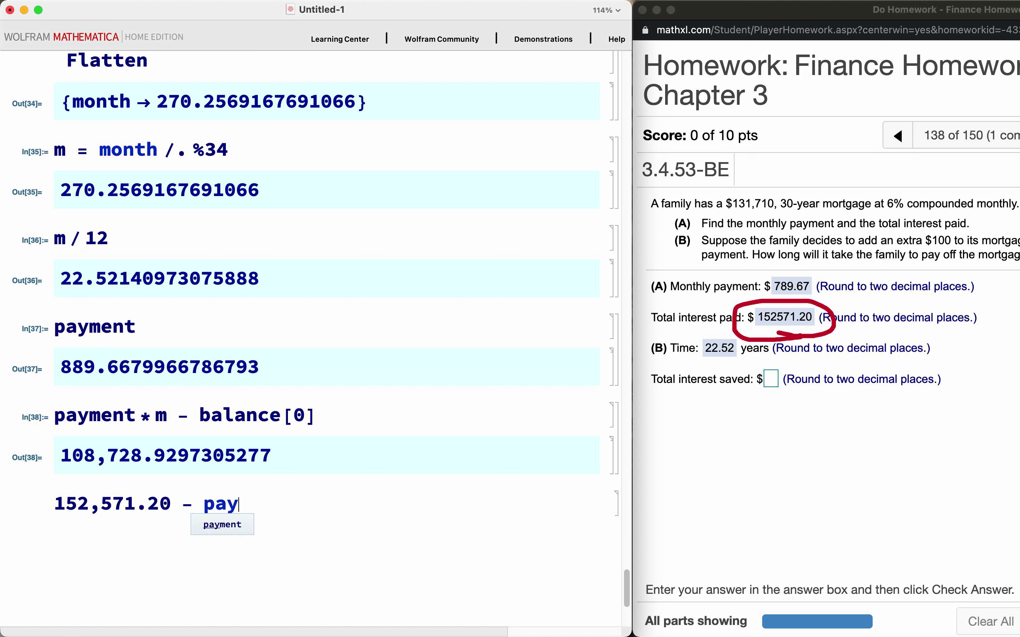
text(ment * m)
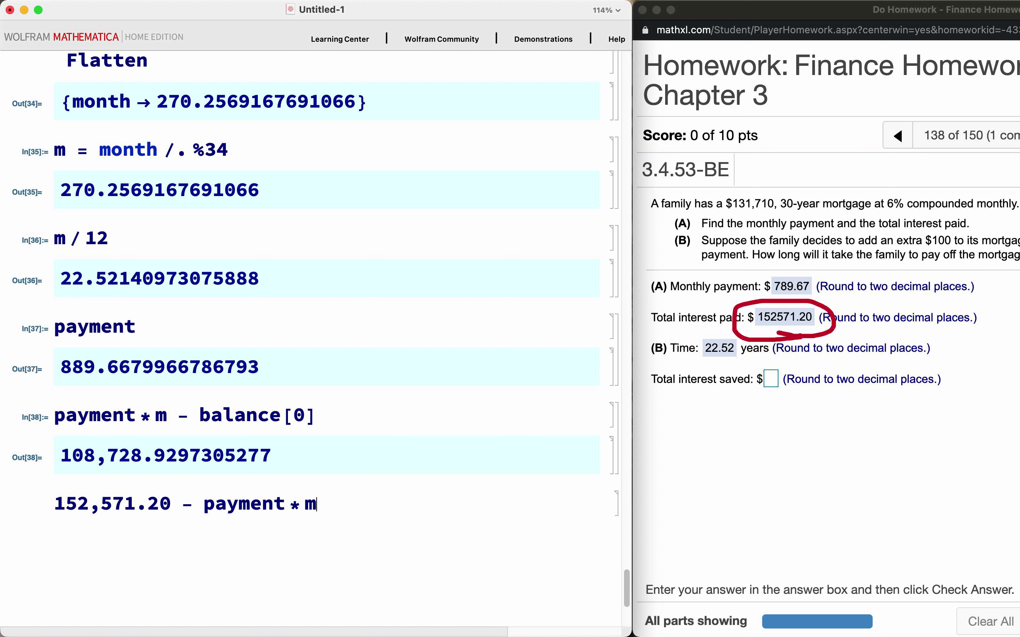
text( - bala)
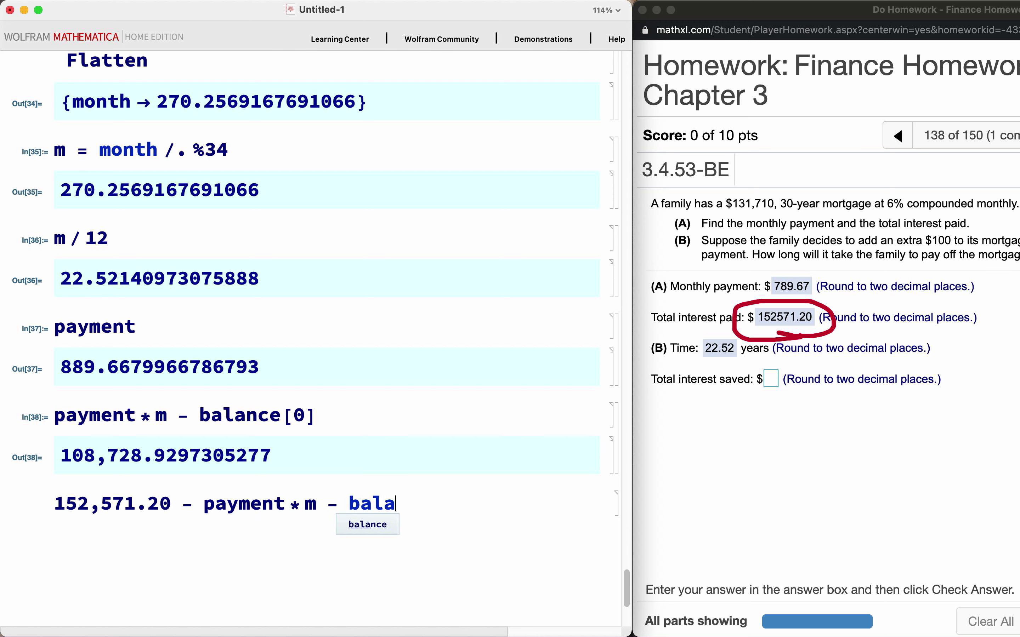
text(nce[0])
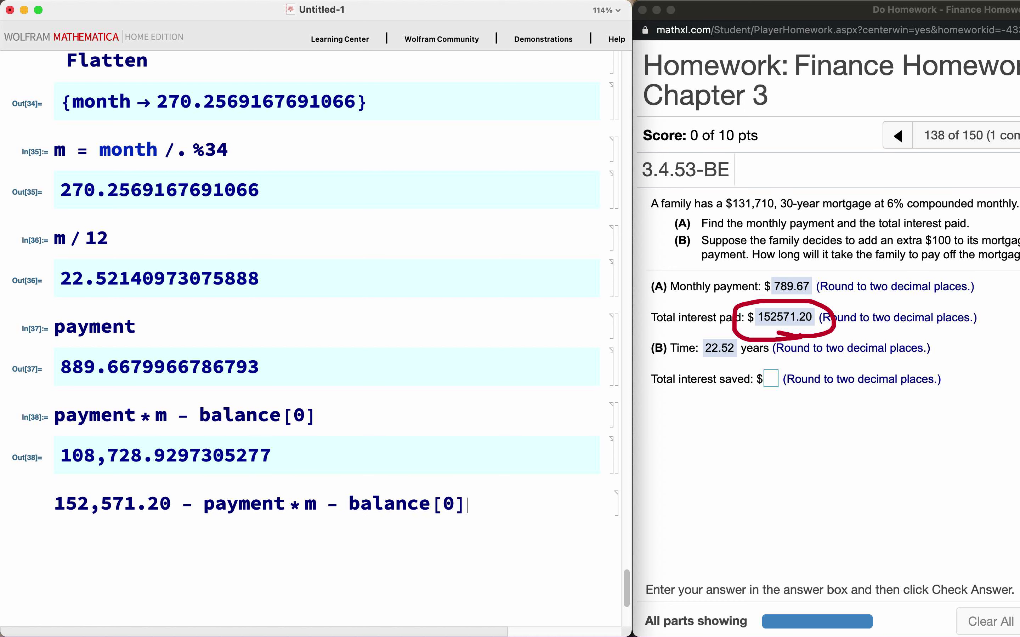
key(shift+Return)
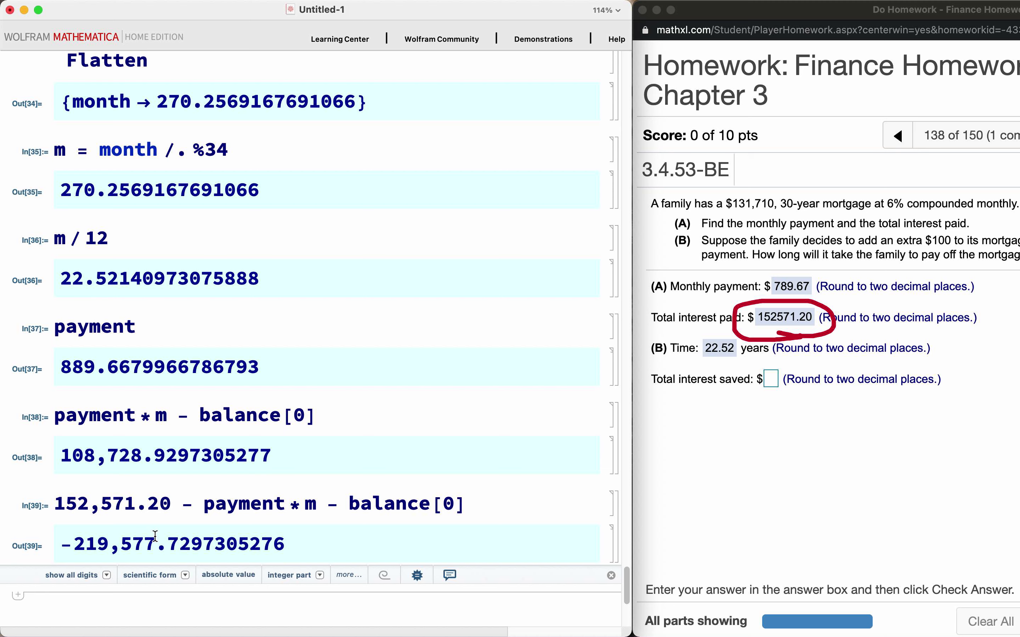
Evaluate payment*m - balance[0] again in a new cell and draw a freehand curve from its result to 152,571.20 above
scroll(155, 537, down, 5)
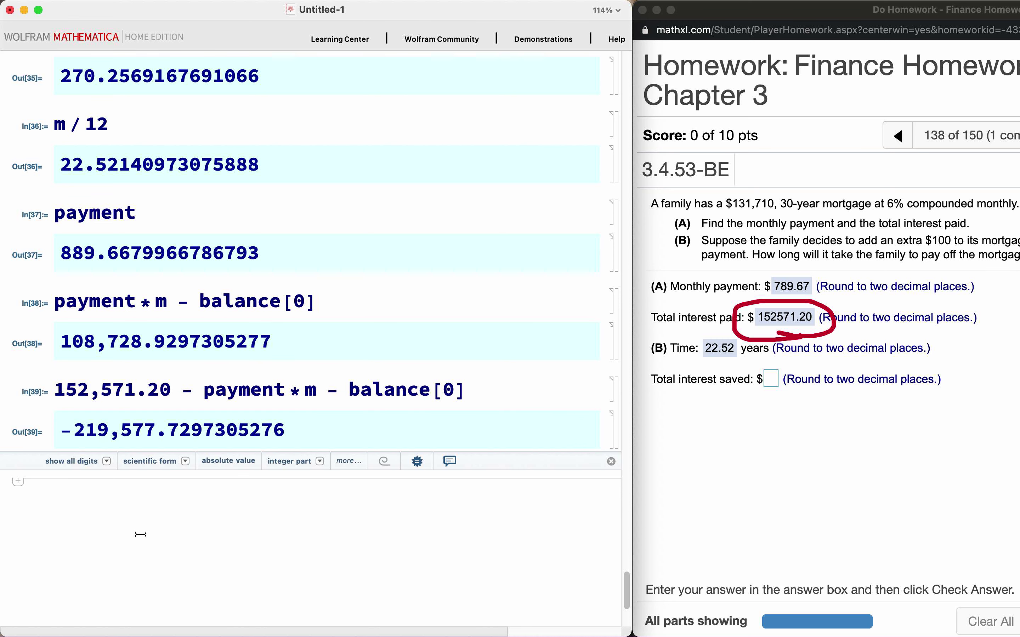
text(payment * m )
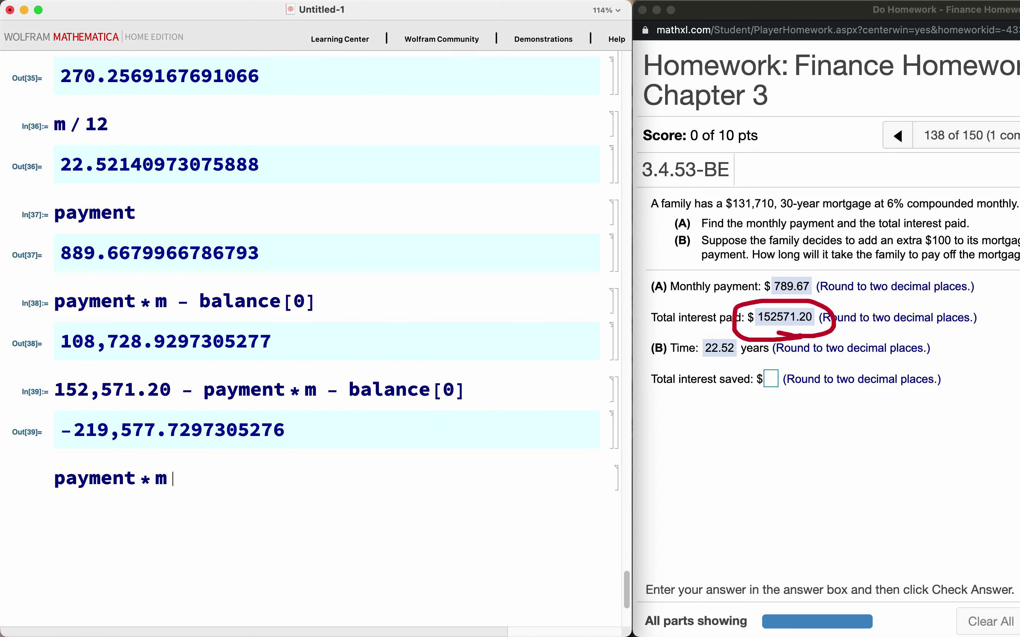
text(- balance[0])
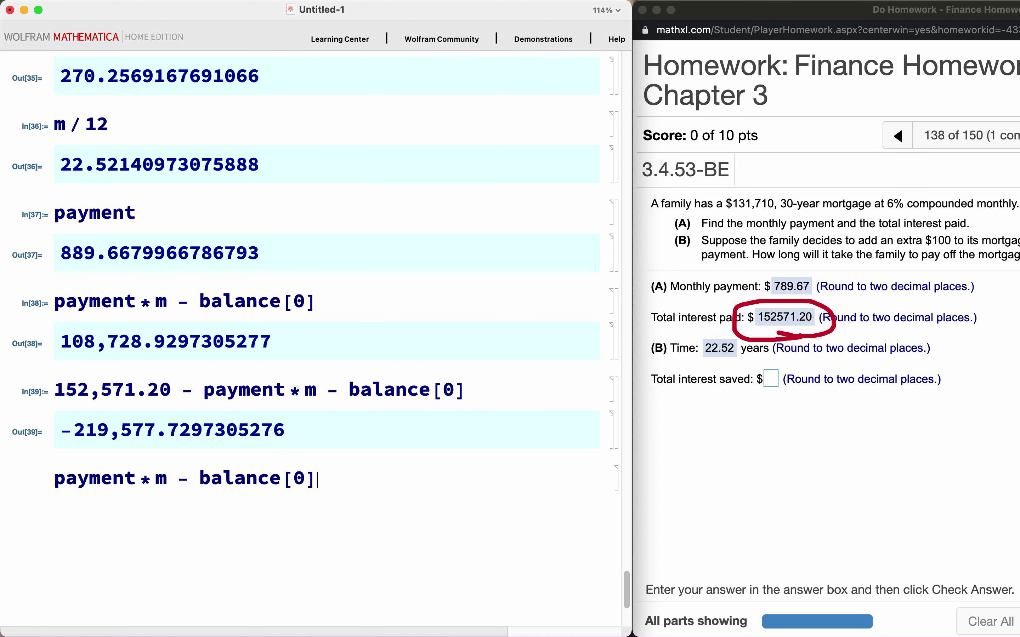
key(shift+Return)
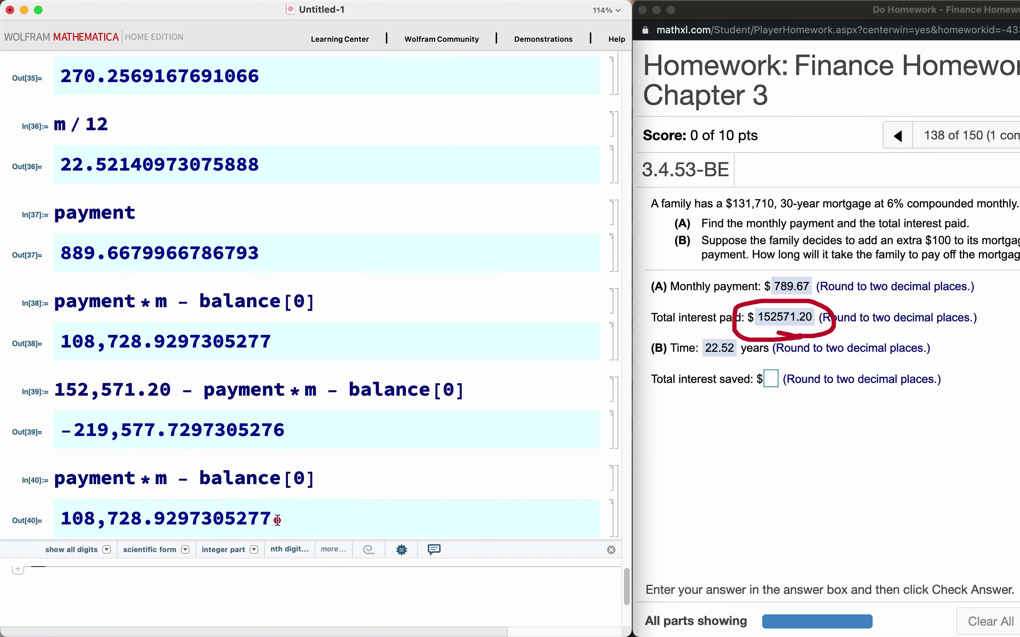
mouse_move(278, 520)
mouse_down()
mouse_move(352, 396)
mouse_move(194, 376)
mouse_move(174, 384)
mouse_up()
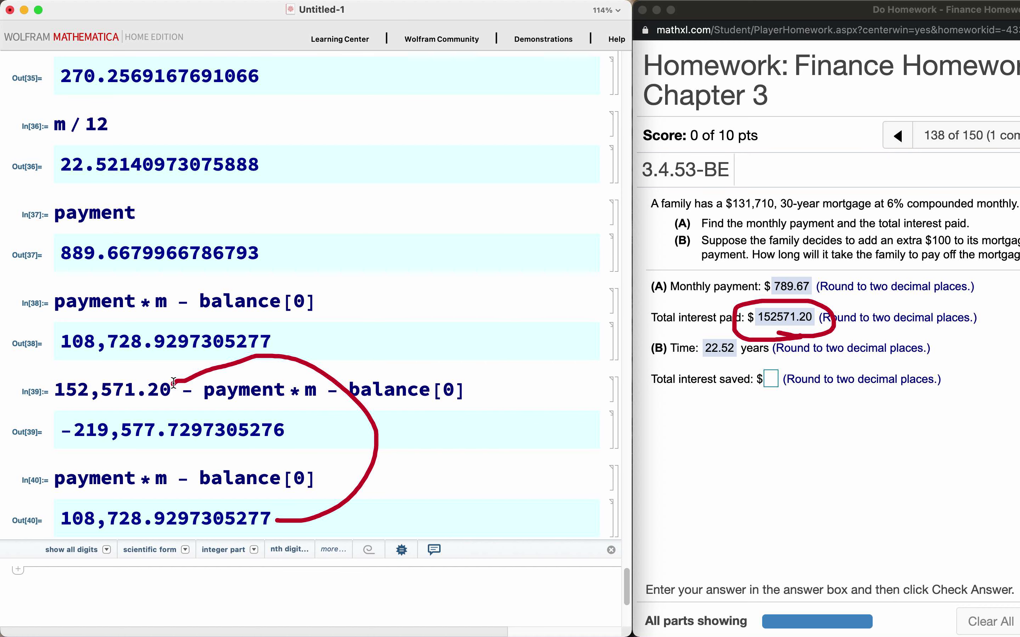
Enclose payment*m - balance[0] in parentheses within the expression starting with 152,571.20 and re-evaluate that cell
scroll(216, 451, down, 4)
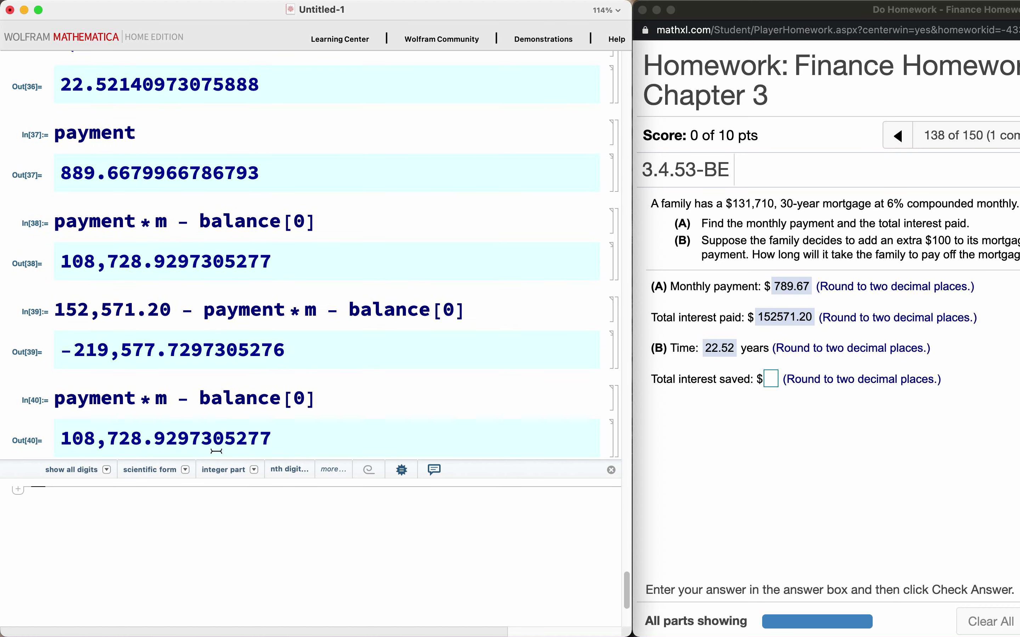
click(204, 310)
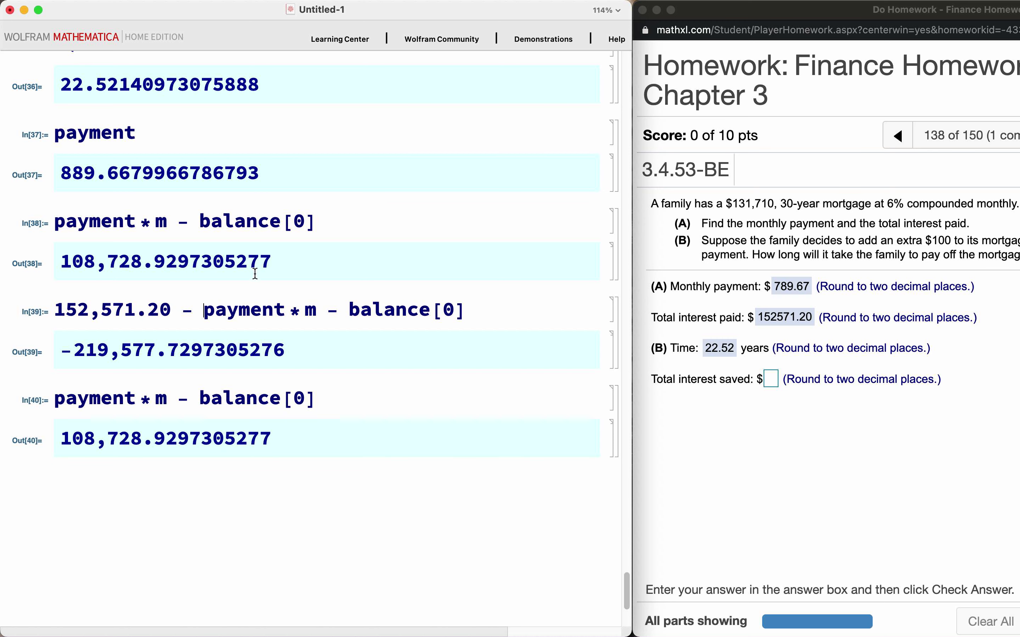
text(()
click(477, 307)
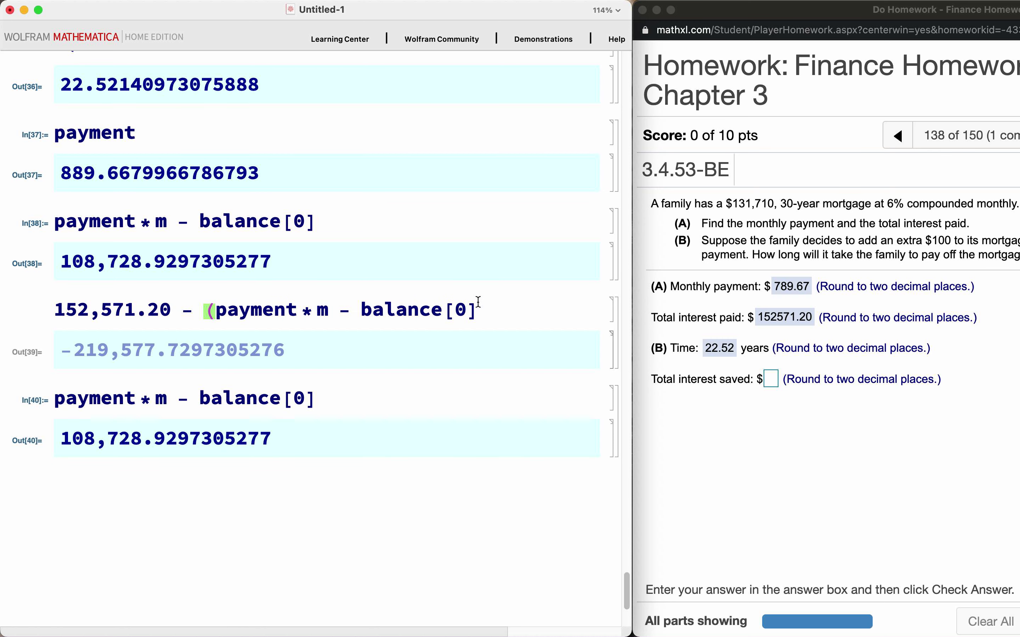
text())
key(shift+Return)
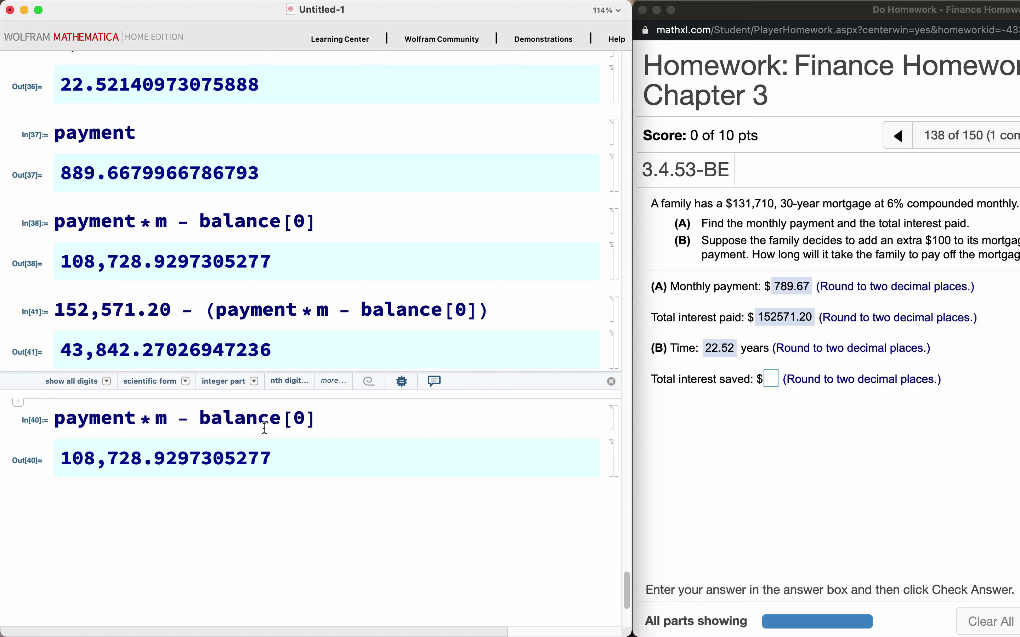
Replace the last input cell's expression with a copy of 152,571.20 - (payment*m - balance[0]) and evaluate it
click(356, 411)
key(BackSpace)
key(BackSpace)
key(BackSpace)
key(BackSpace)
key(BackSpace)
key(BackSpace)
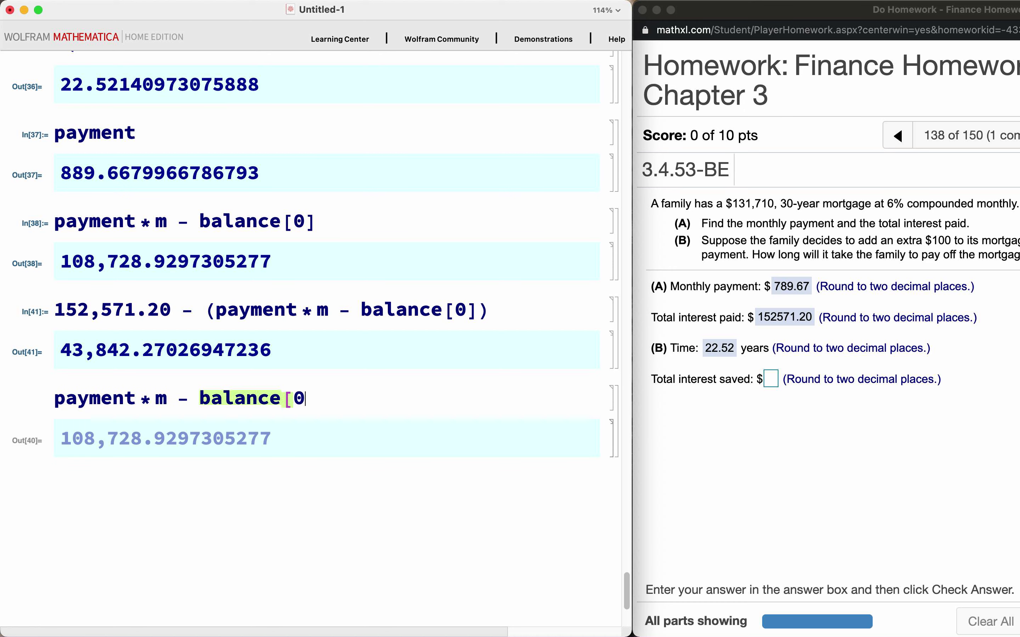
key(BackSpace)
key(BackSpace)
key(BackSpace)
key(BackSpace)
key(BackSpace)
key(BackSpace)
key(BackSpace)
key(BackSpace)
key(BackSpace)
key(BackSpace)
key(BackSpace)
key(BackSpace)
key(BackSpace)
key(BackSpace)
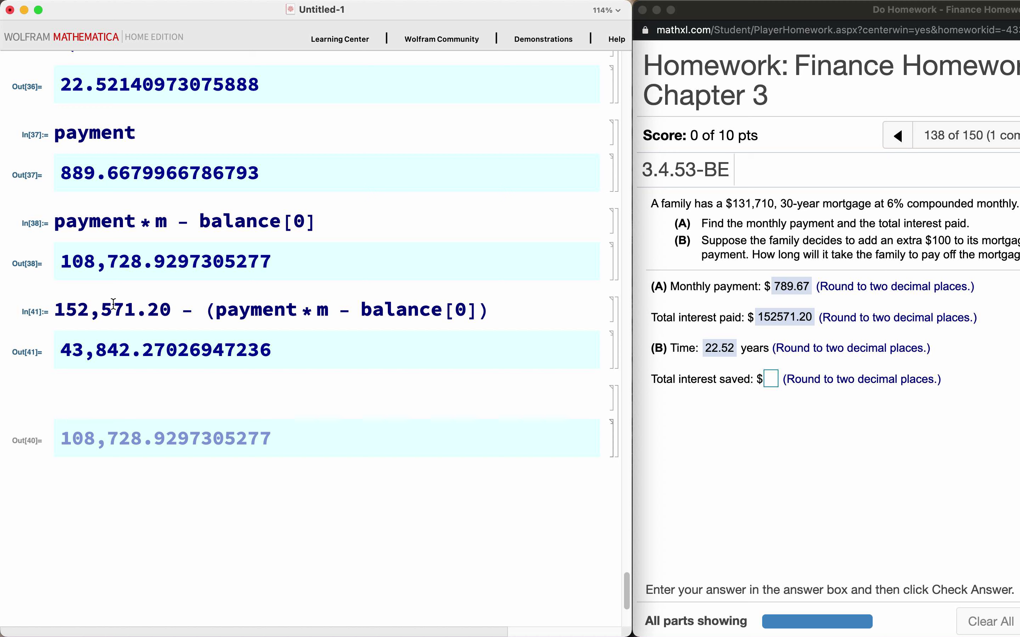
drag(54, 311, 492, 311)
key(super+c)
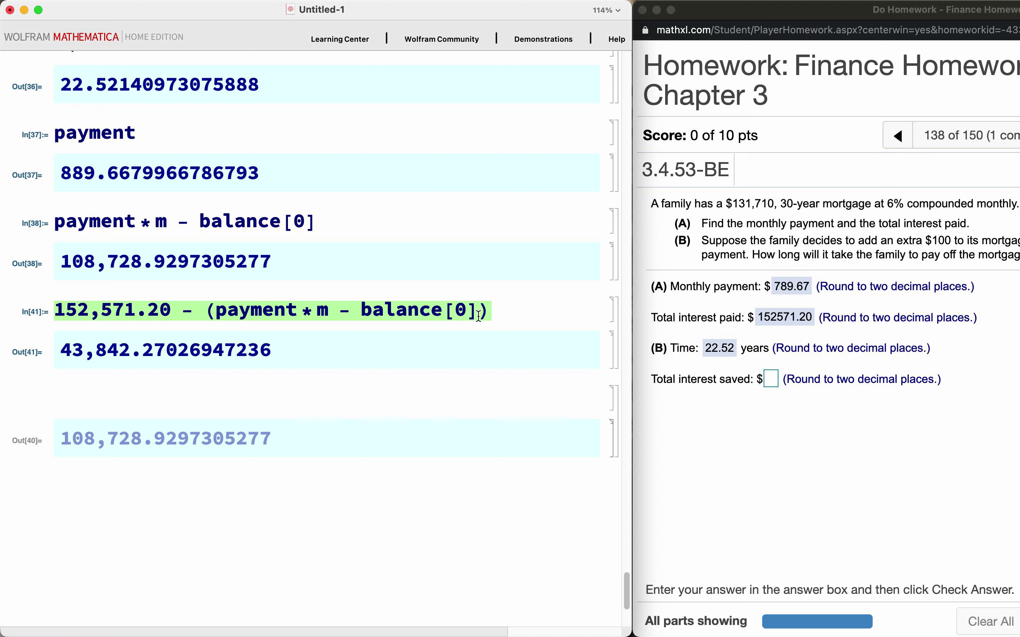
click(66, 398)
key(super+v)
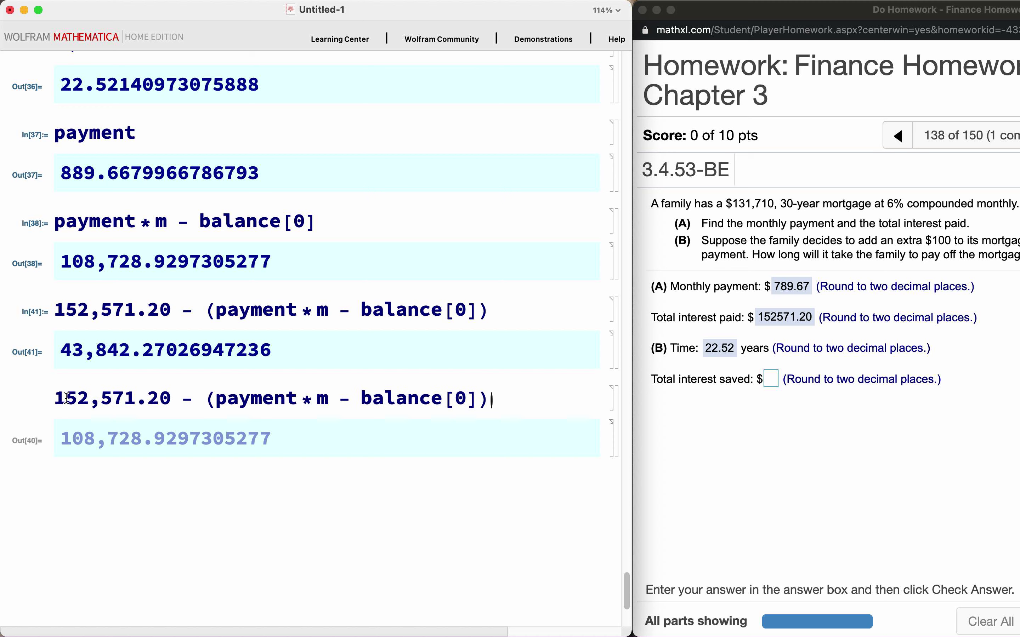
key(shift+Return)
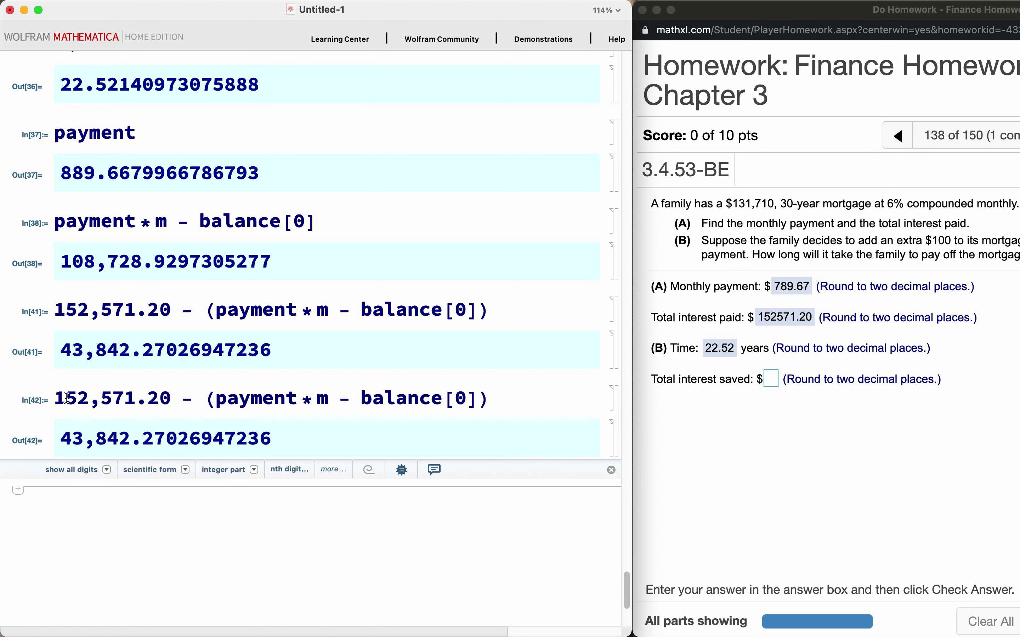
Switch to the homework page, enter 43842.27 as the total interest saved, and check the answer
click(771, 379)
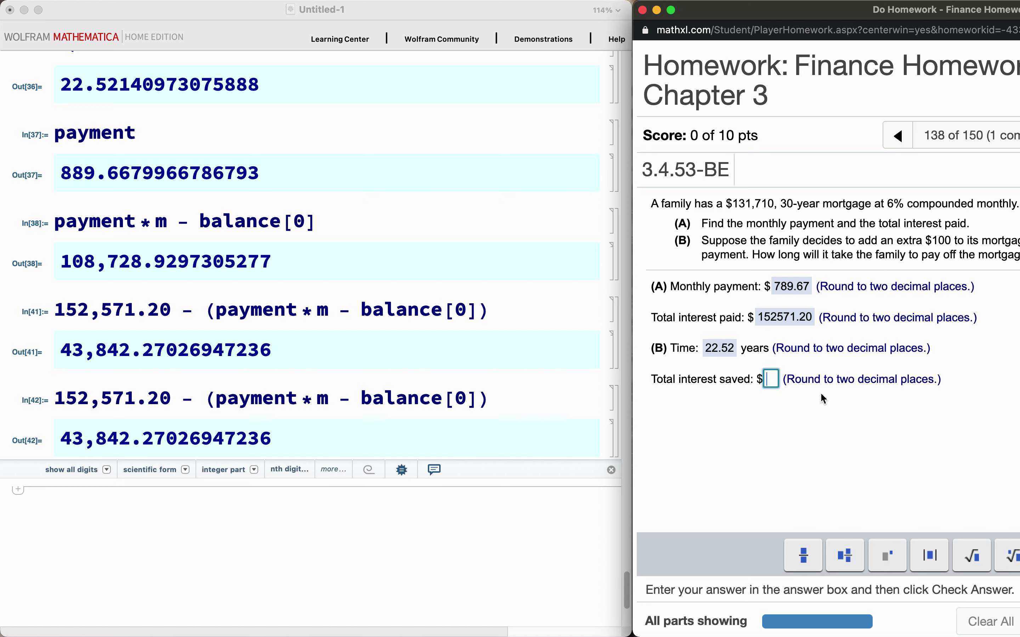
text(43)
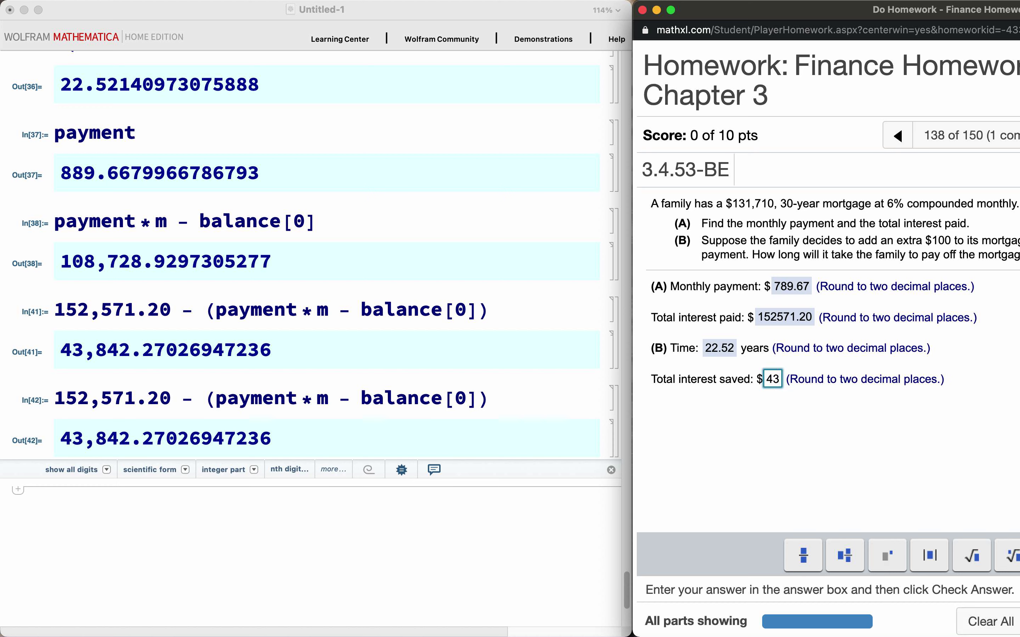
text(842)
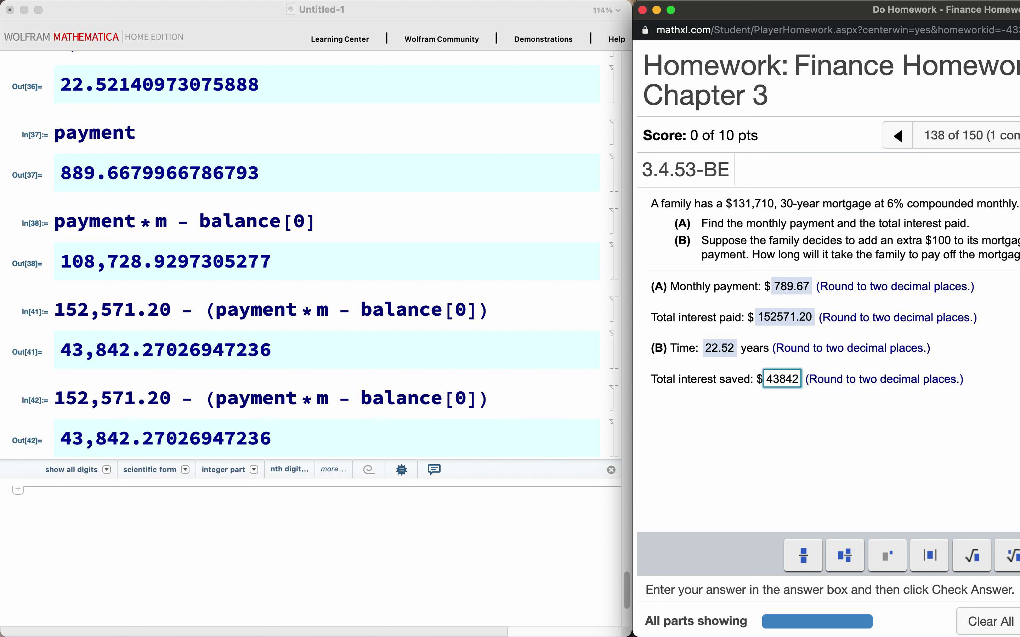
text(.27)
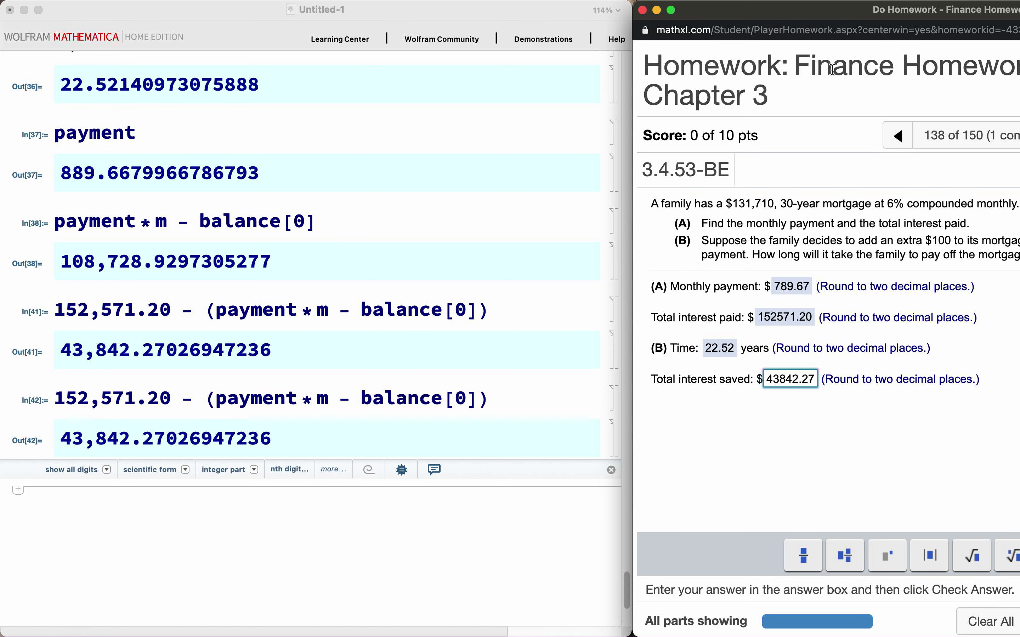
drag(803, 11, 478, 12)
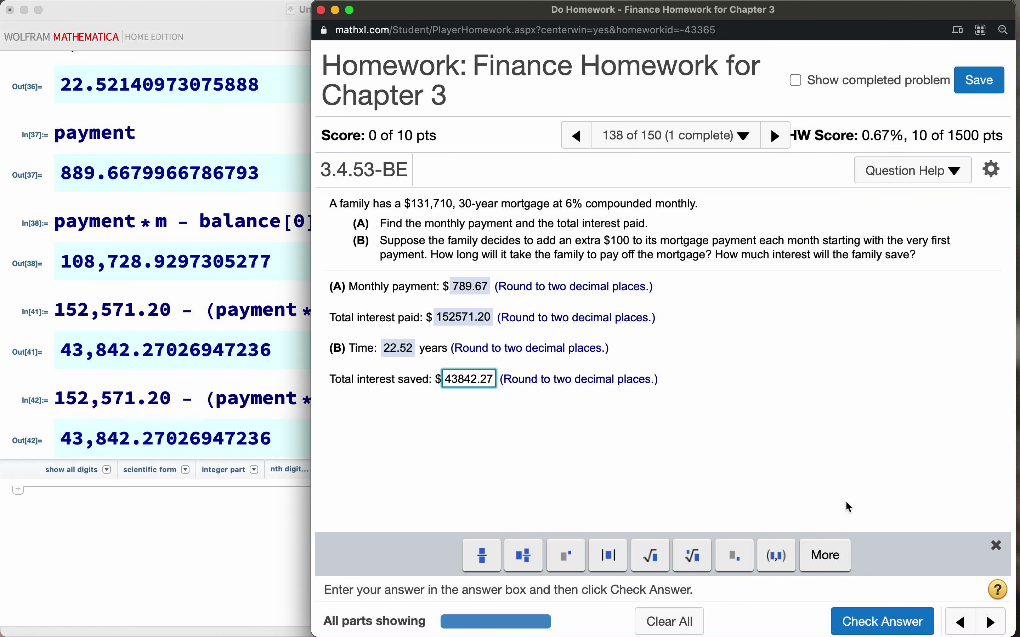
click(863, 619)
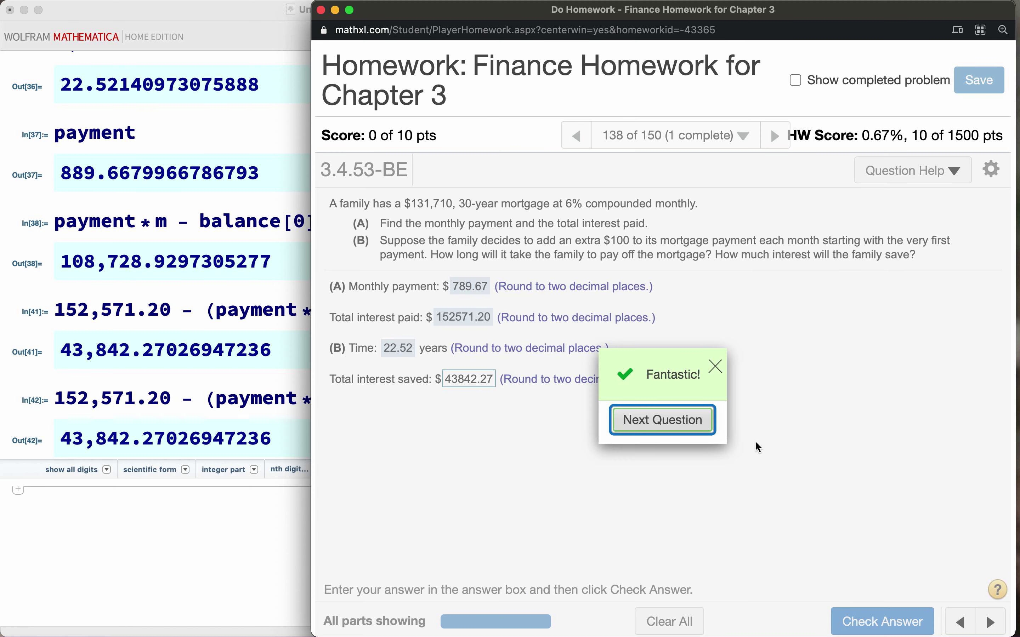
click(716, 366)
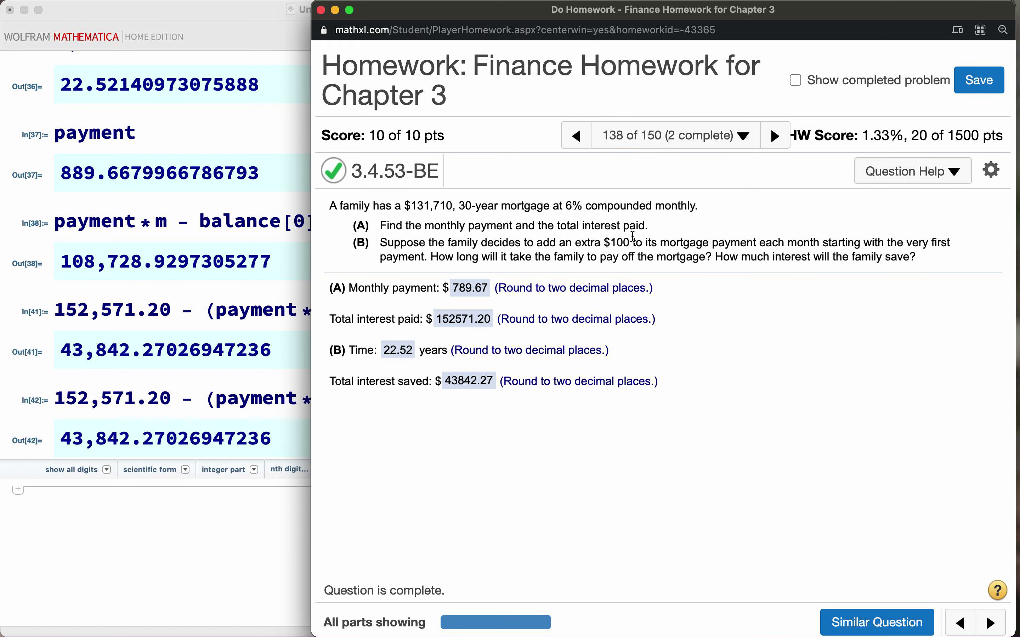
Return to the Mathematica notebook and draw freehand marks over the first 152,571.20 - (payment*m - balance[0]) expression and the result above it
drag(412, 18, 616, 9)
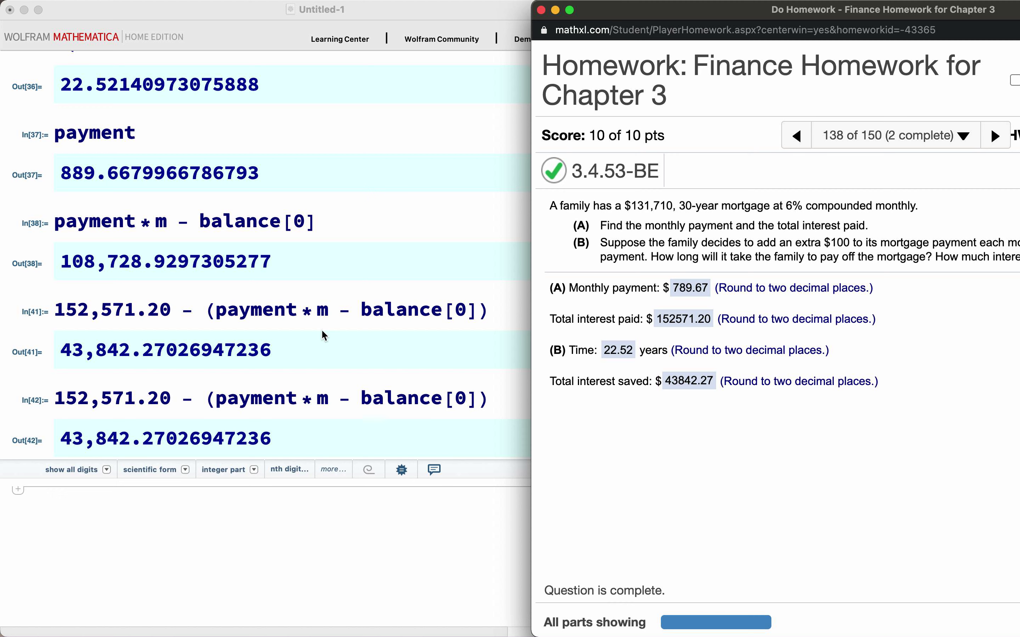
click(494, 316)
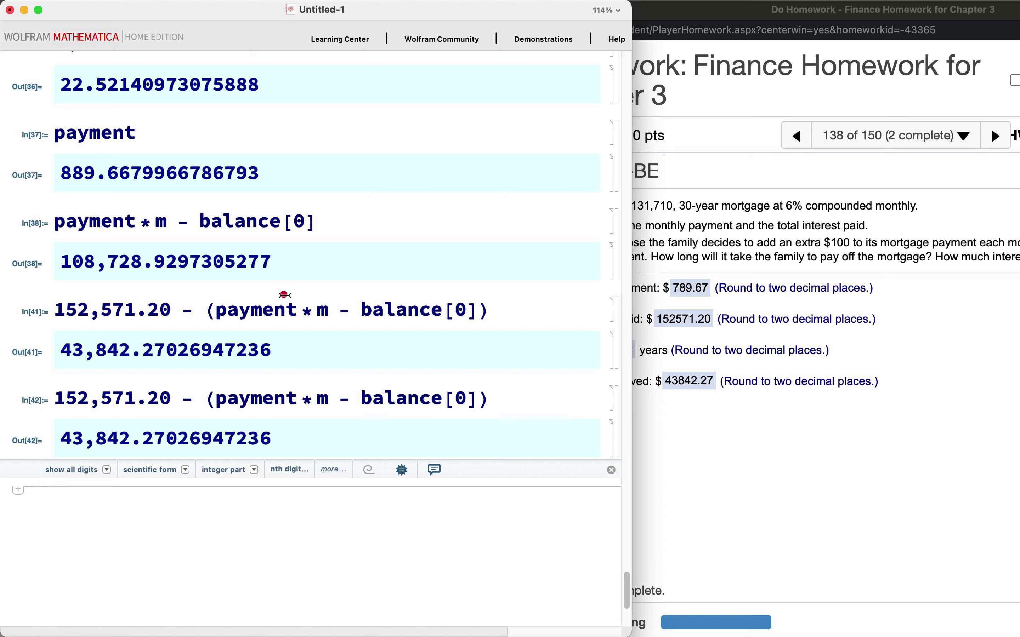
mouse_move(100, 307)
mouse_down()
mouse_move(243, 286)
mouse_move(264, 301)
mouse_move(404, 283)
mouse_move(415, 294)
mouse_up()
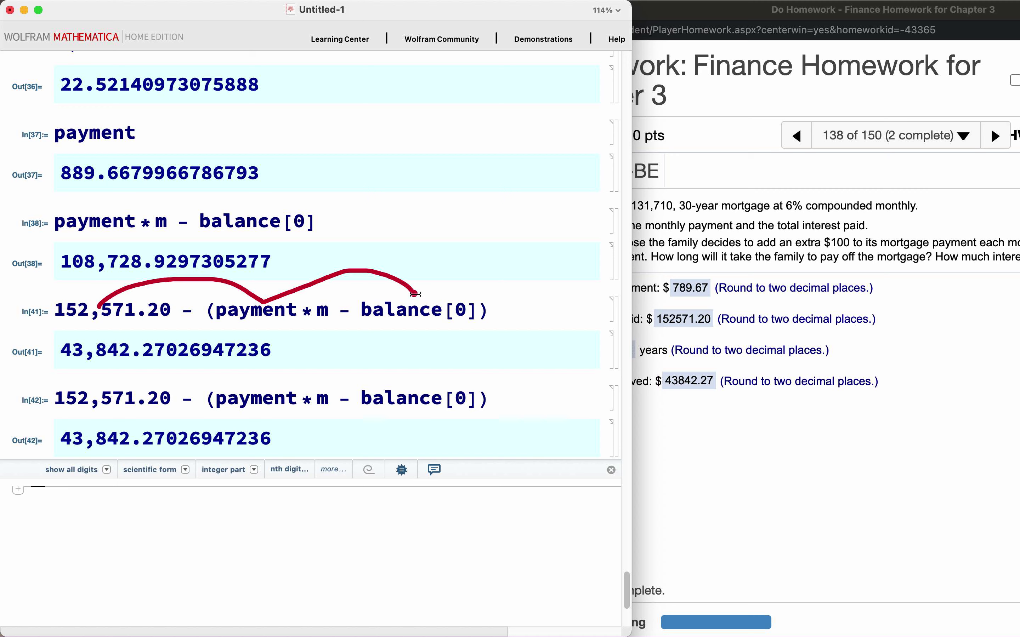
mouse_move(218, 328)
mouse_down()
mouse_move(481, 333)
mouse_move(445, 281)
mouse_move(263, 276)
mouse_move(203, 316)
mouse_move(359, 342)
mouse_up()
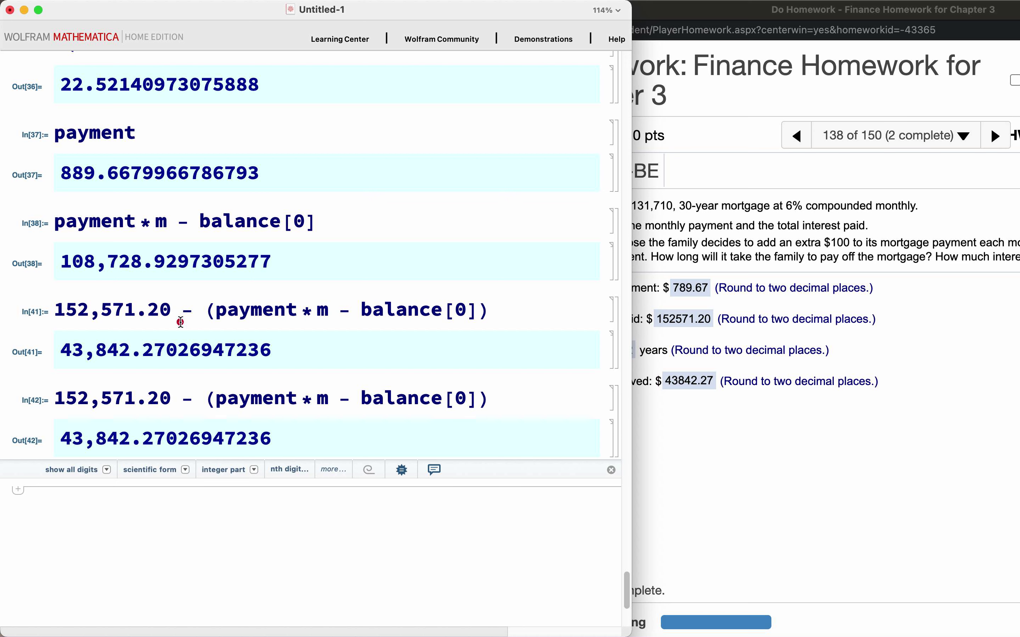
mouse_move(179, 323)
mouse_down()
mouse_move(206, 323)
mouse_move(201, 299)
mouse_move(176, 317)
mouse_move(190, 324)
mouse_up()
mouse_move(340, 234)
mouse_down()
mouse_move(343, 294)
mouse_move(323, 279)
mouse_move(343, 301)
mouse_move(369, 273)
mouse_up()
click(770, 478)
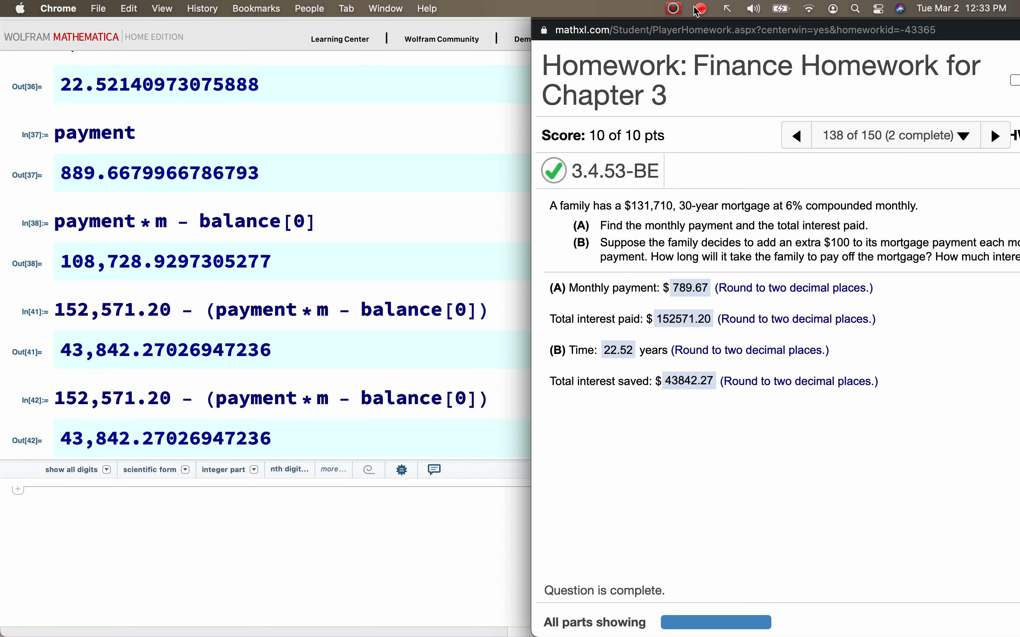
click(676, 9)
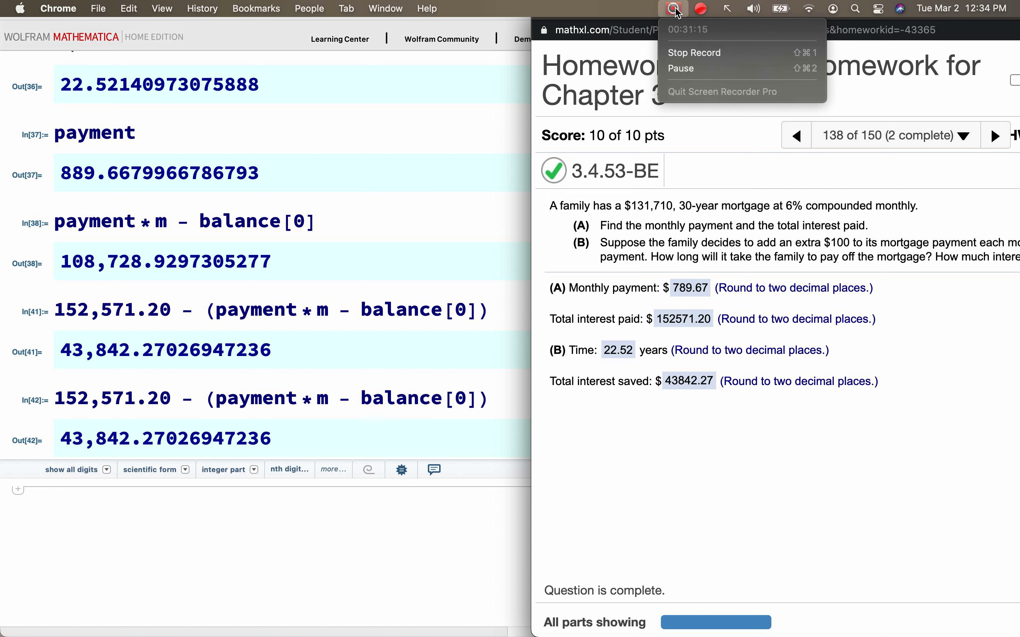
click(674, 9)
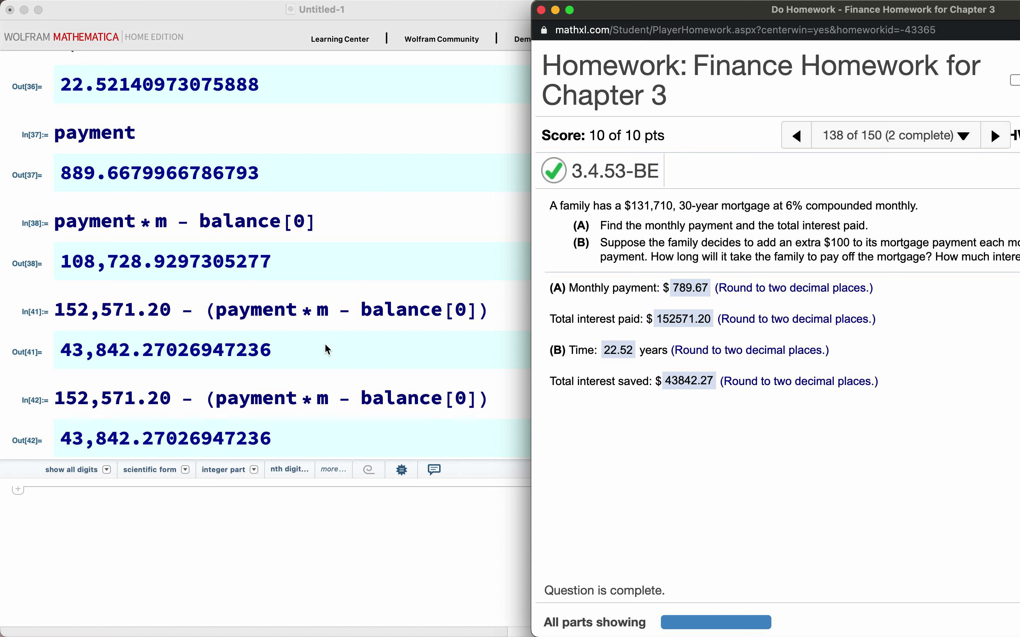
Evaluate 152,571.20 - payment*m - balance[0] in a new cell below the last output, circling its first minus sign freehand
click(83, 534)
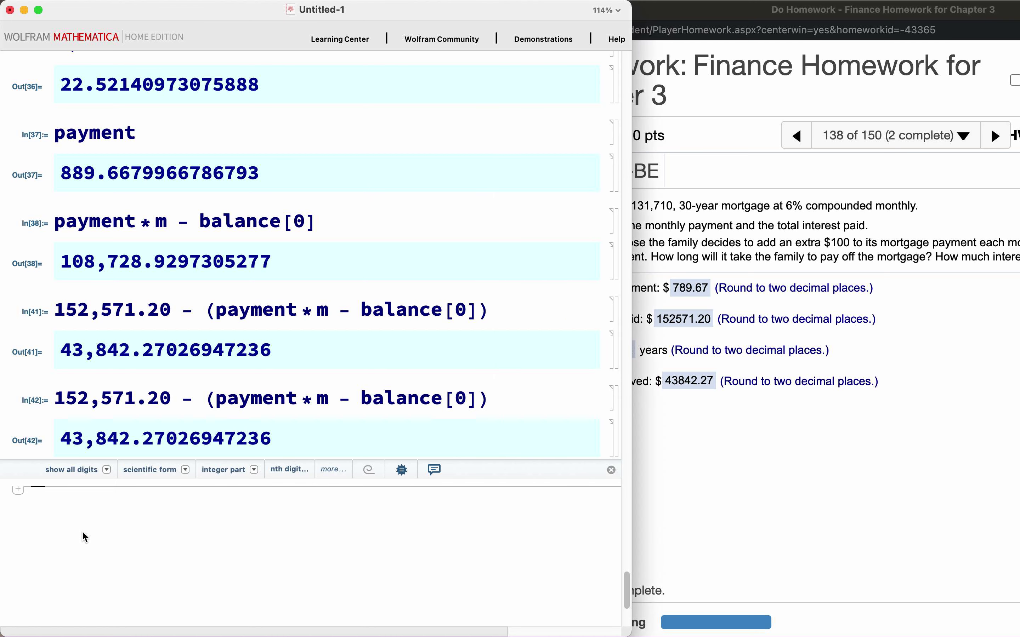
text(152)
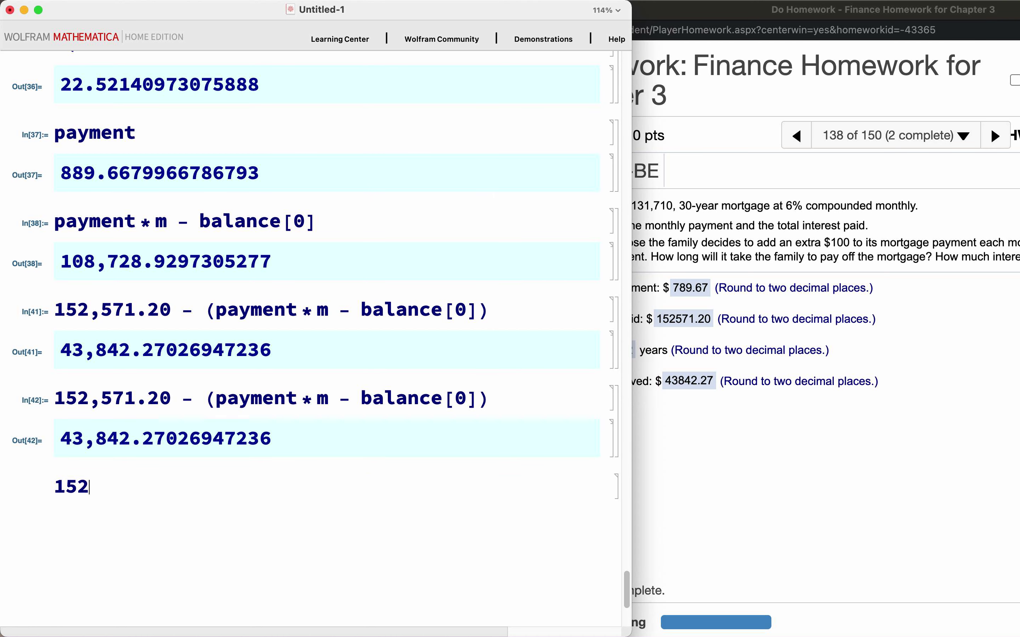
text(,5)
key(BackSpace)
text(,571.20 )
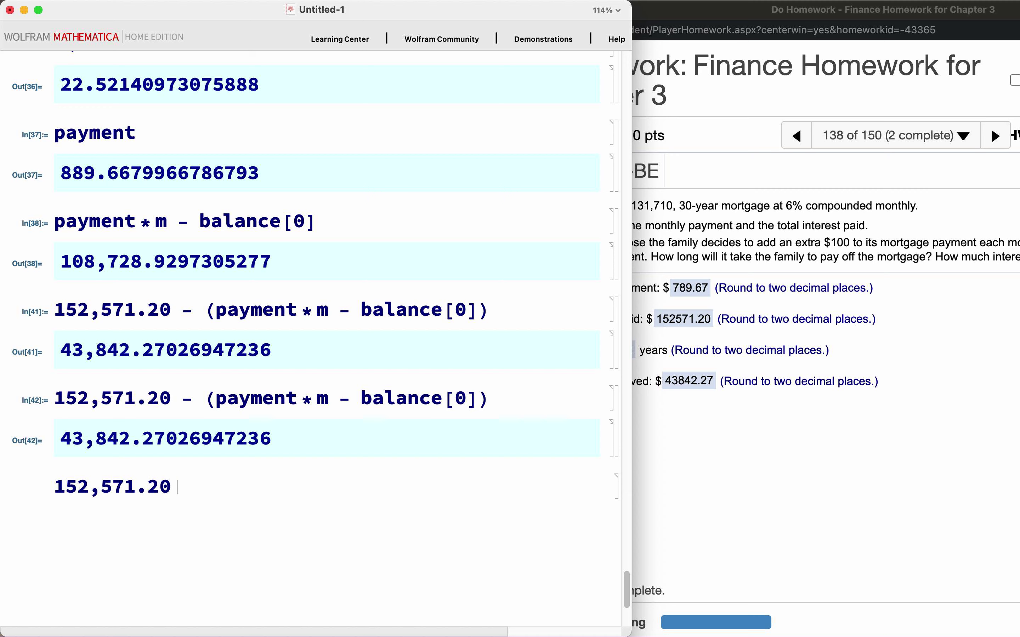
text(- payment)
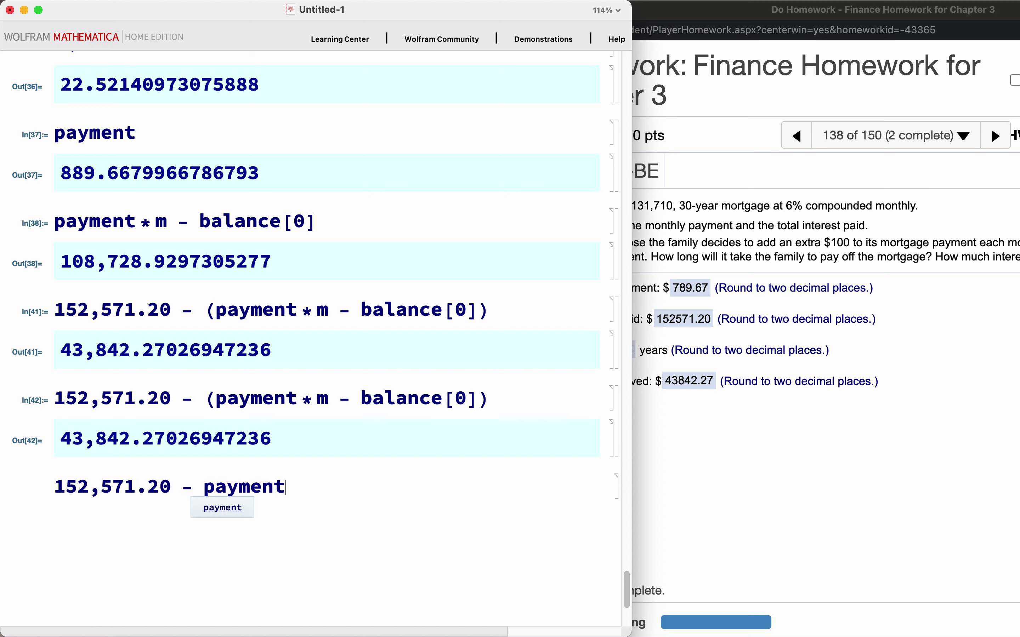
text(*m - bal)
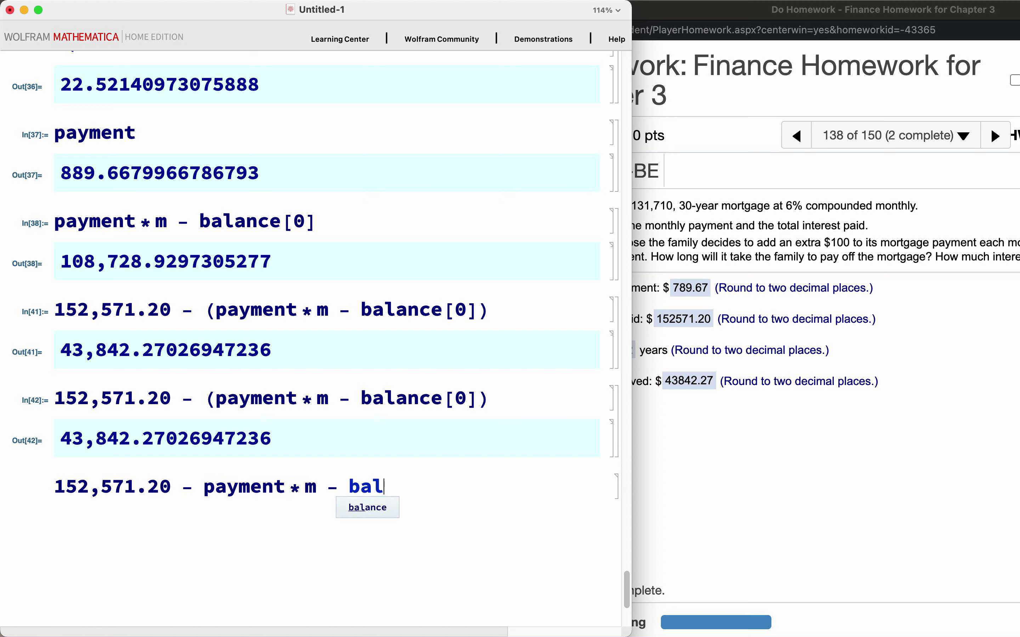
text(ance[0])
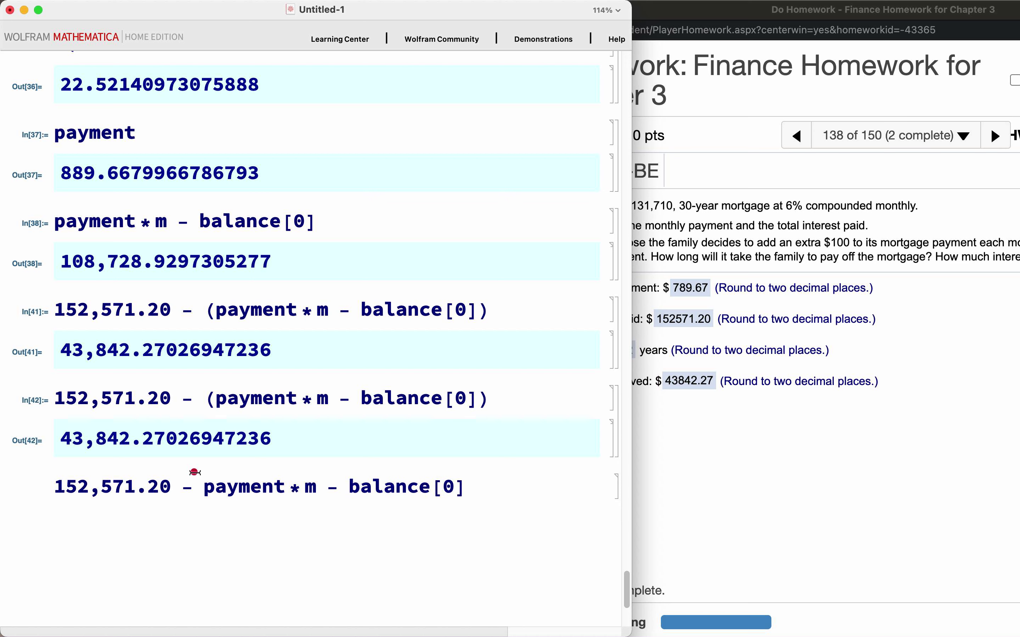
mouse_move(194, 471)
mouse_down()
mouse_move(171, 491)
mouse_move(189, 473)
mouse_up()
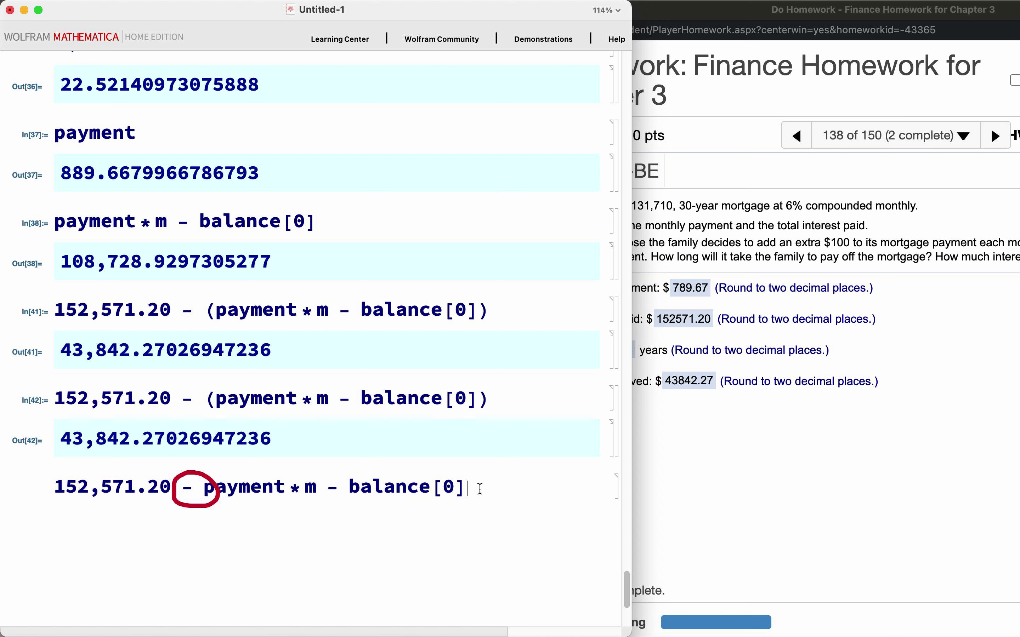
key(shift+Return)
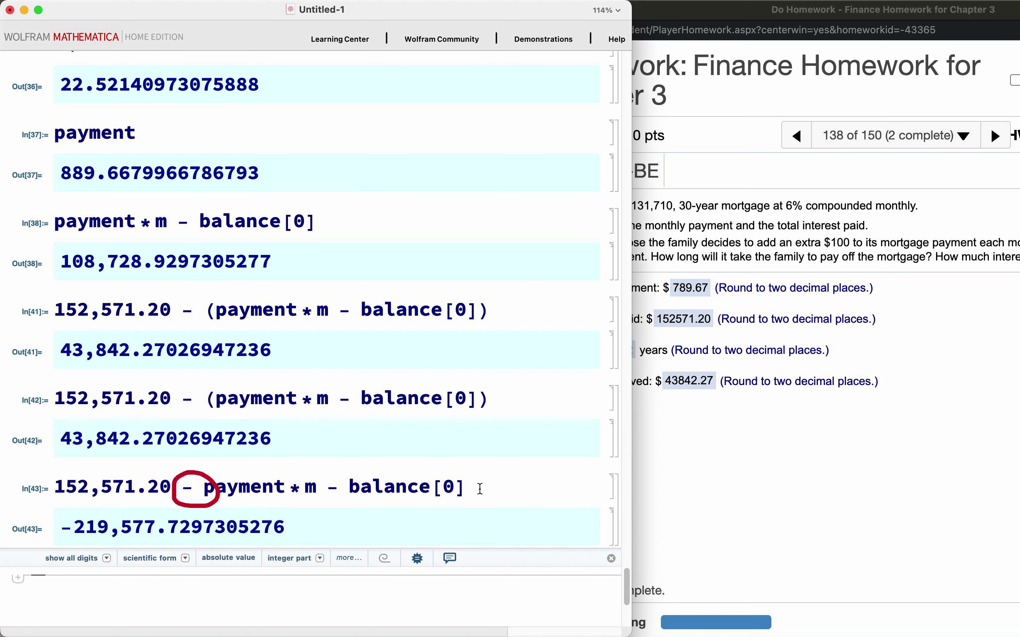
Evaluate 152,571.20 - (payment*m - balance[0]) in a new cell at the end of the notebook
scroll(480, 489, down, 5)
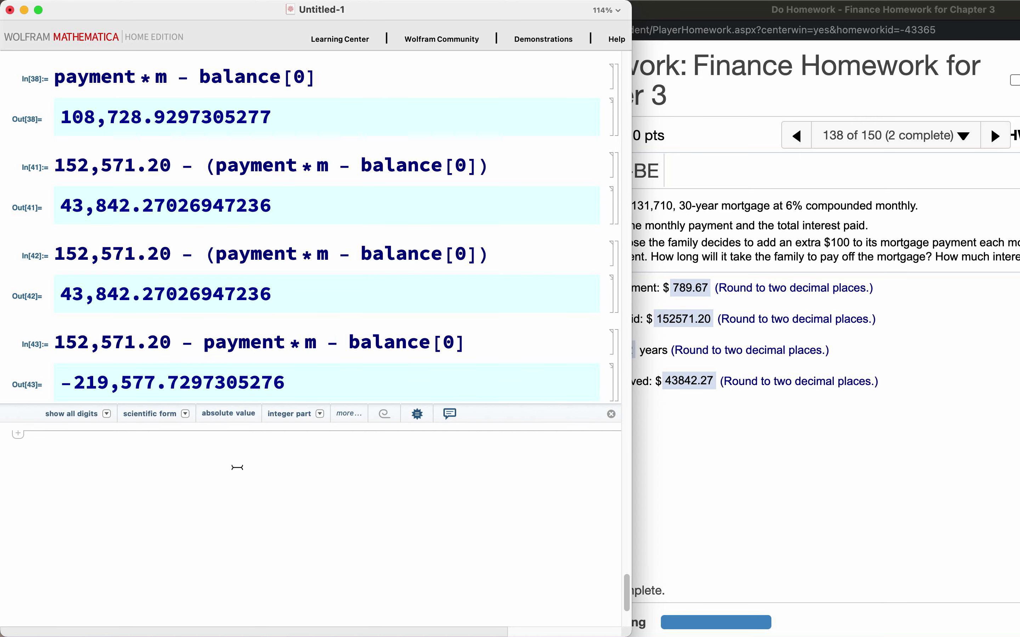
text(152)
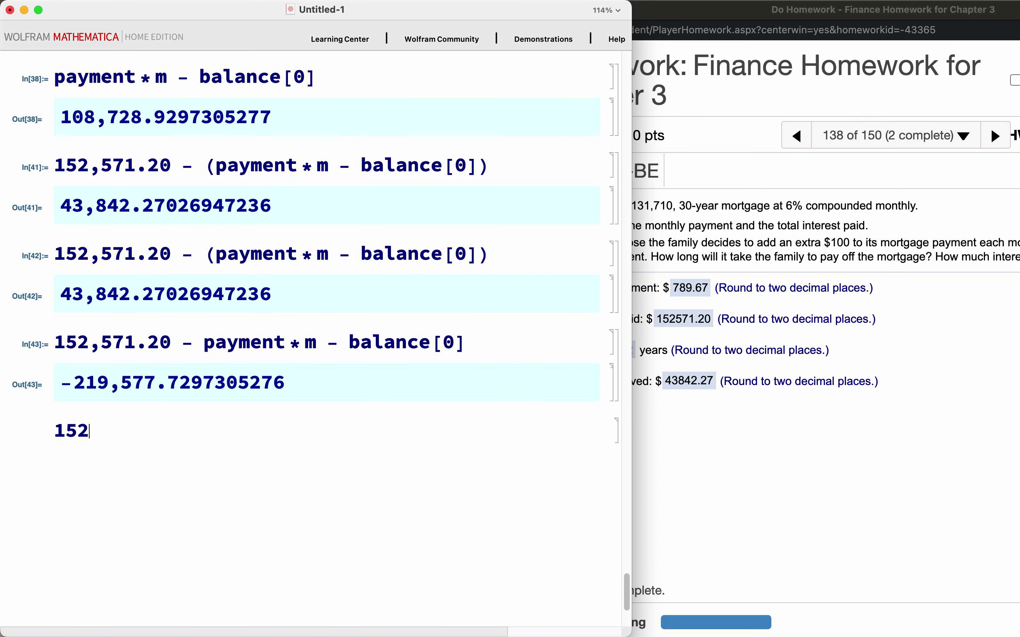
text(,571.20)
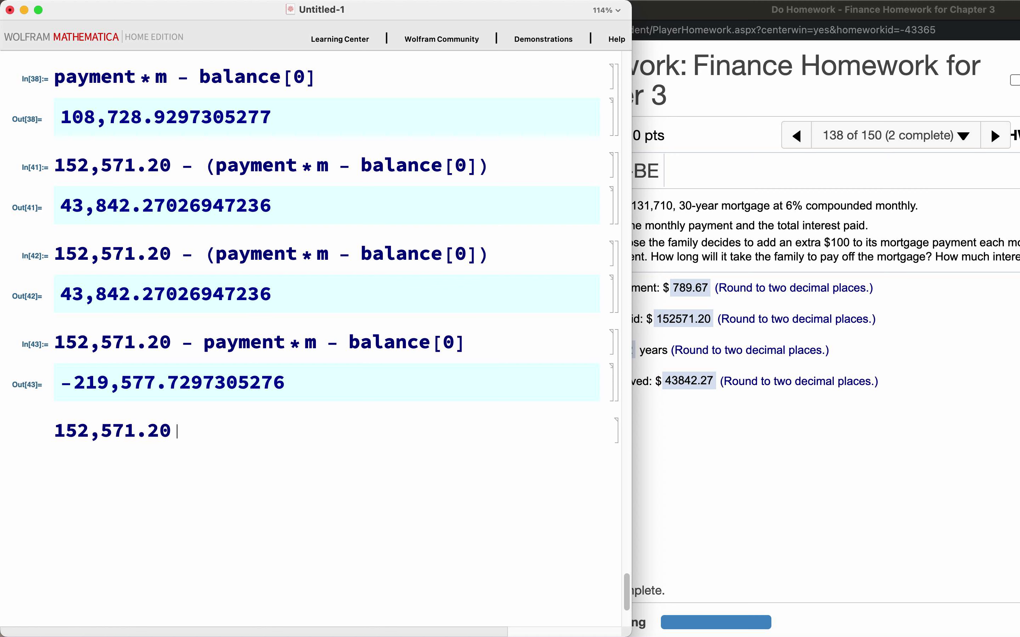
text( - (payment*m - )
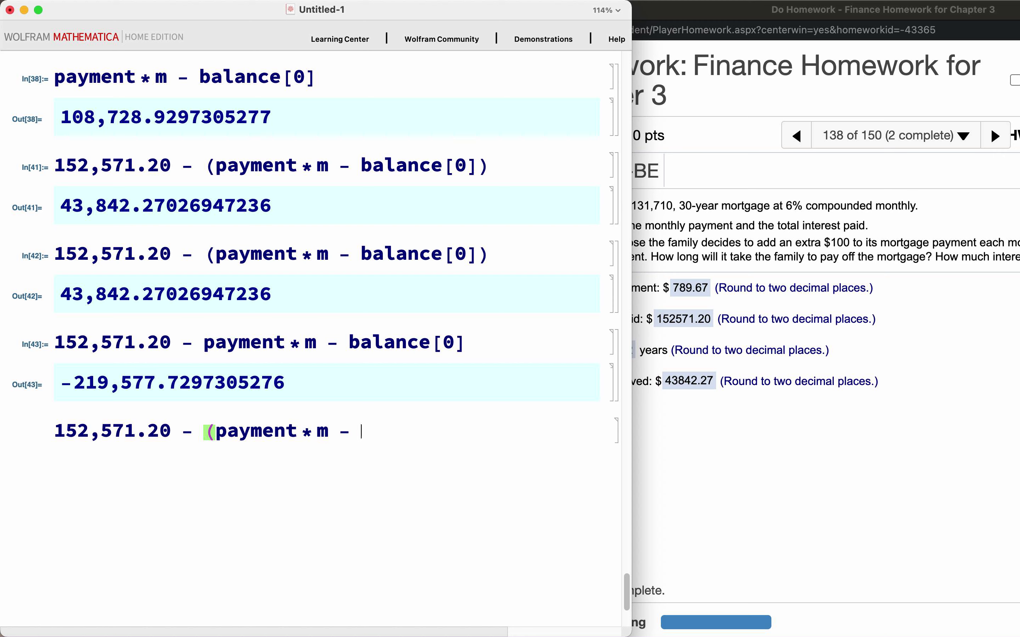
text(balance[0]))
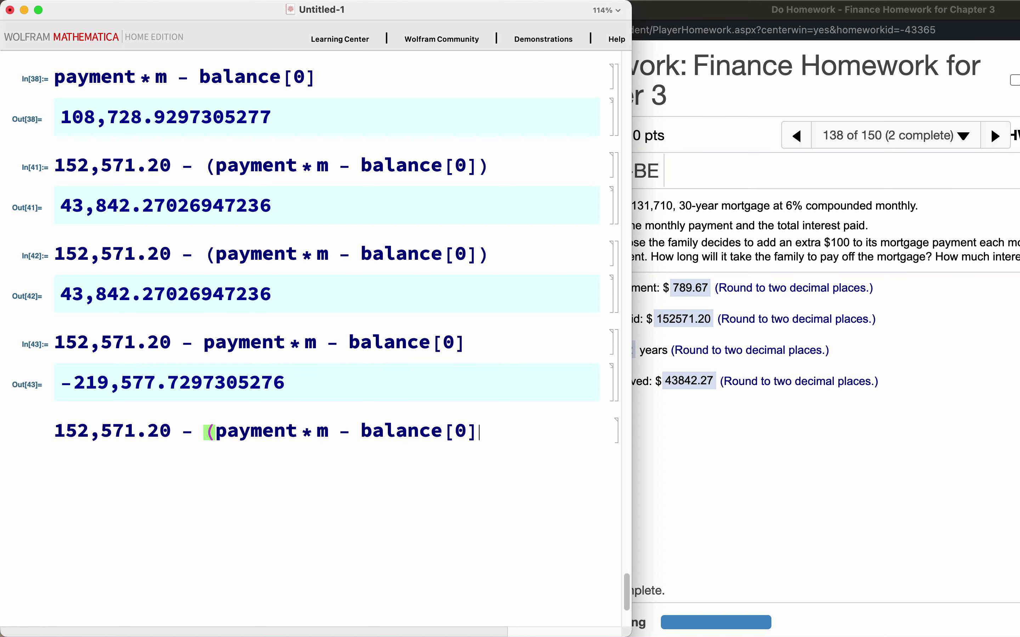
key(shift+Return)
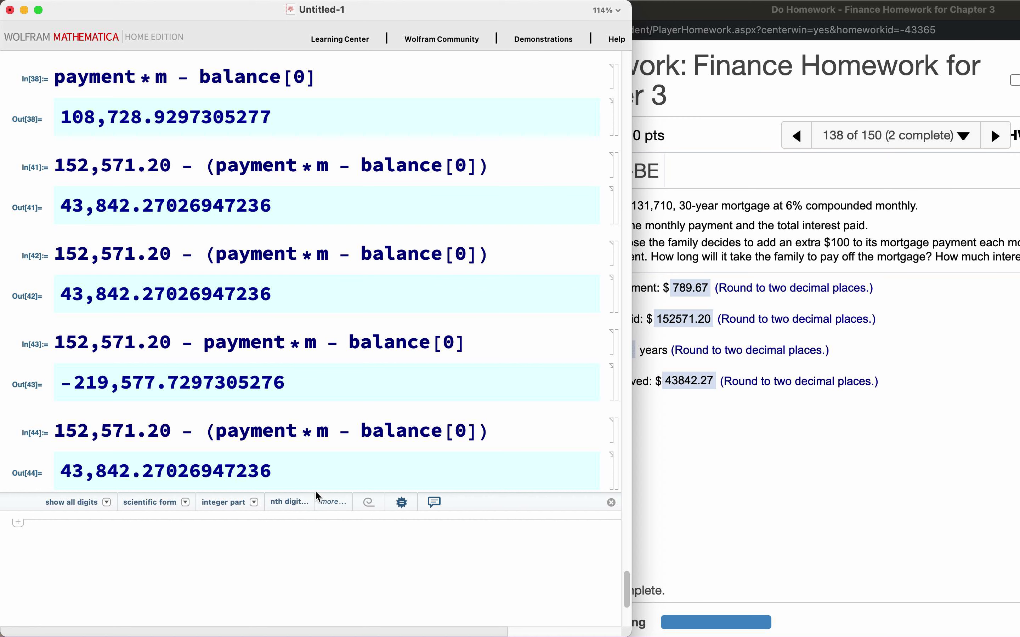
click(708, 441)
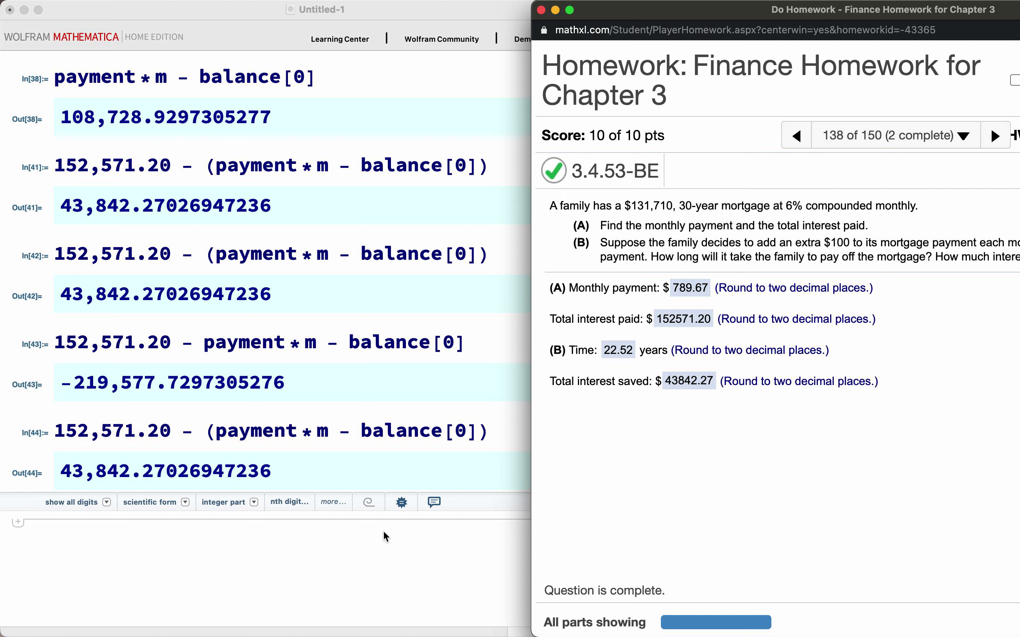
click(673, 9)
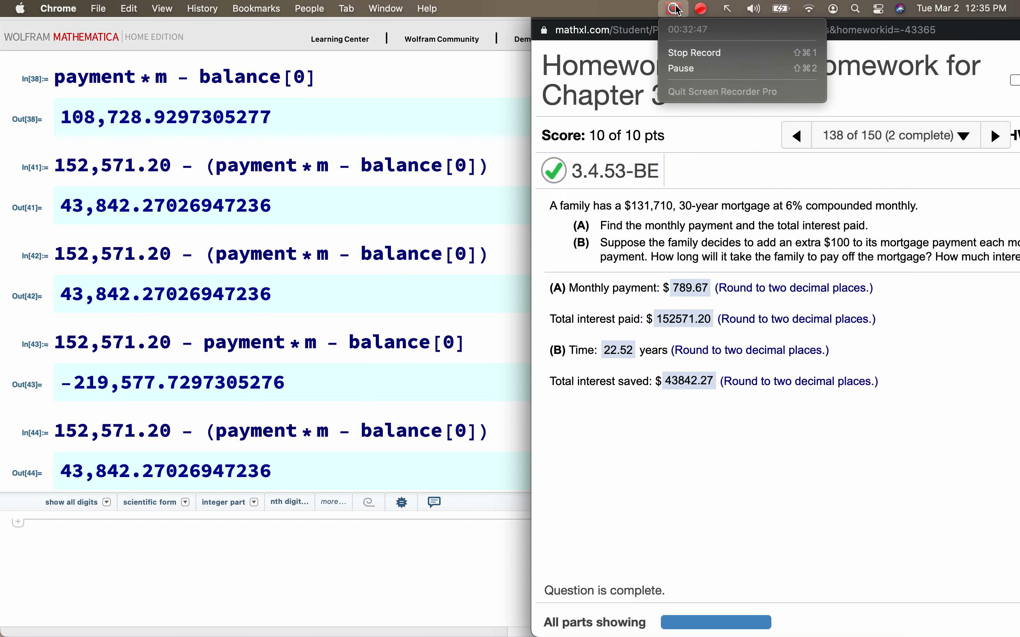